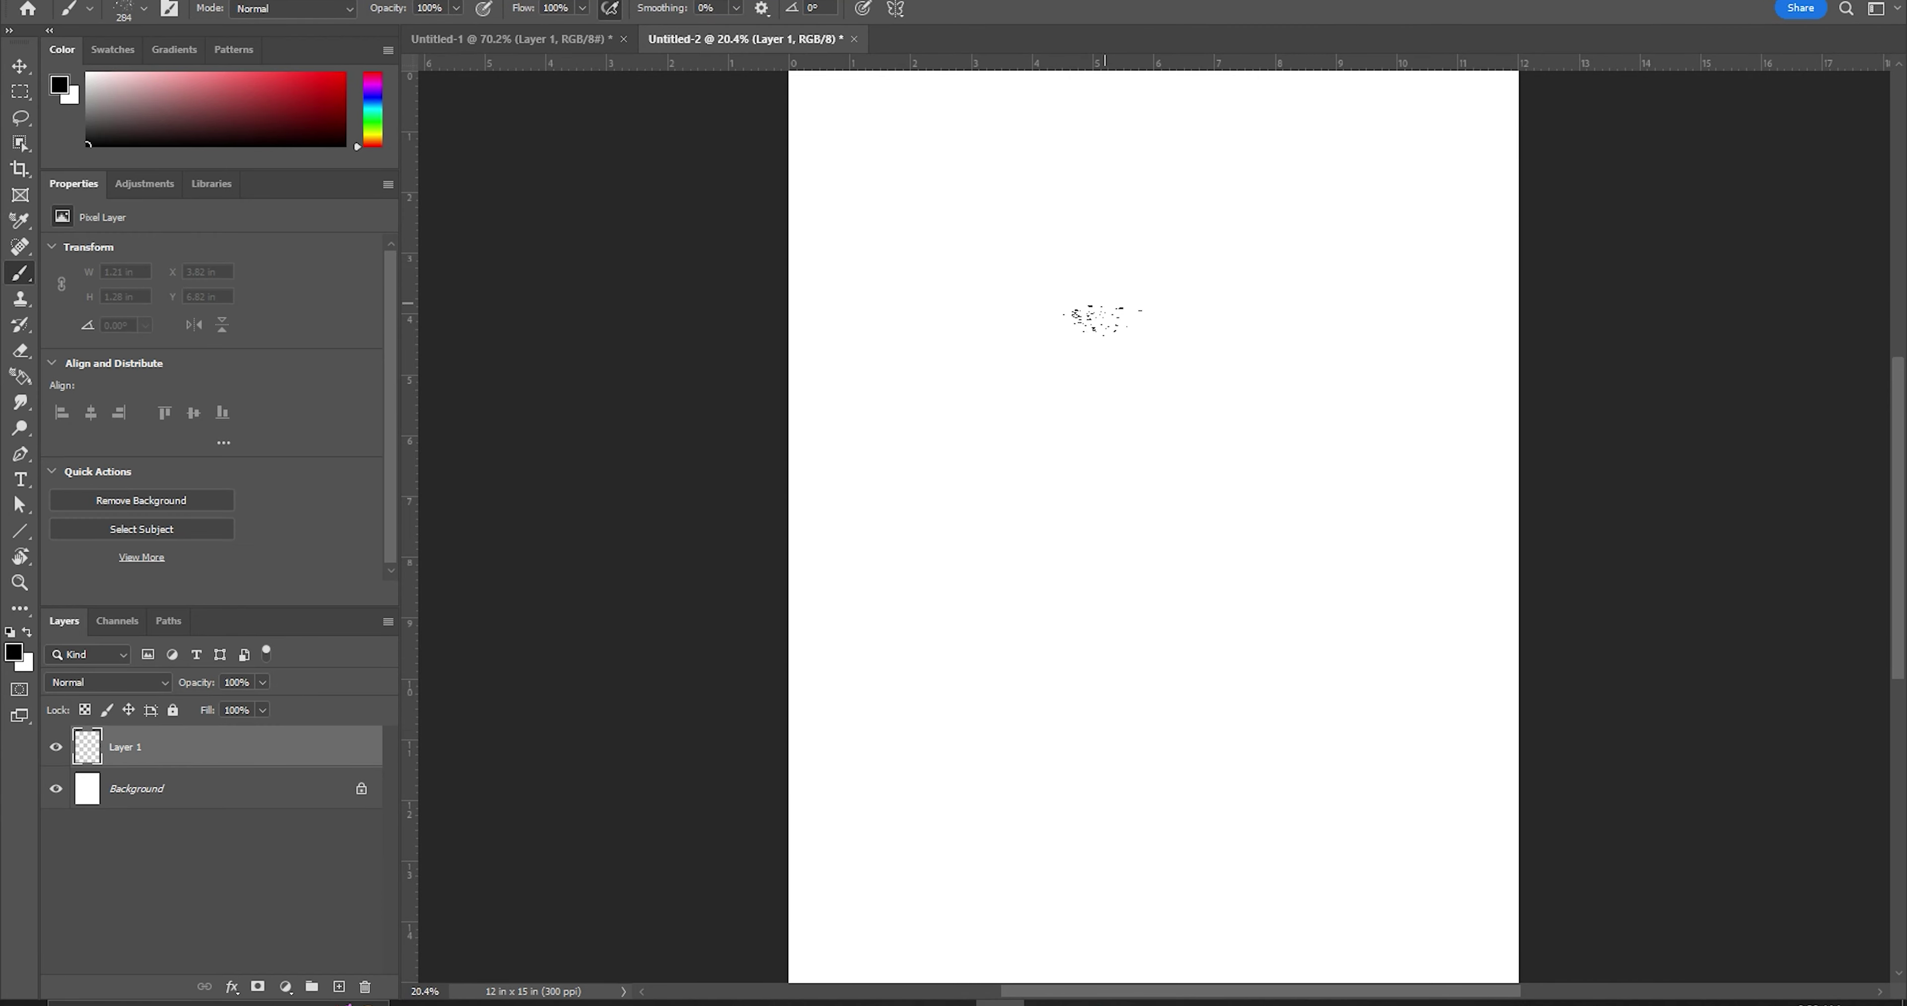
Paint black spatter blobs for the two eyes and a nose, undoing a stray stroke
drag(1067, 403, 1067, 466)
drag(1207, 411, 1207, 462)
drag(1059, 426, 1080, 473)
drag(1200, 437, 1215, 485)
mouse_move(1060, 429)
mouse_down()
mouse_move(1103, 592)
mouse_move(1155, 603)
mouse_up()
drag(1177, 511, 1200, 453)
drag(1111, 585, 1148, 603)
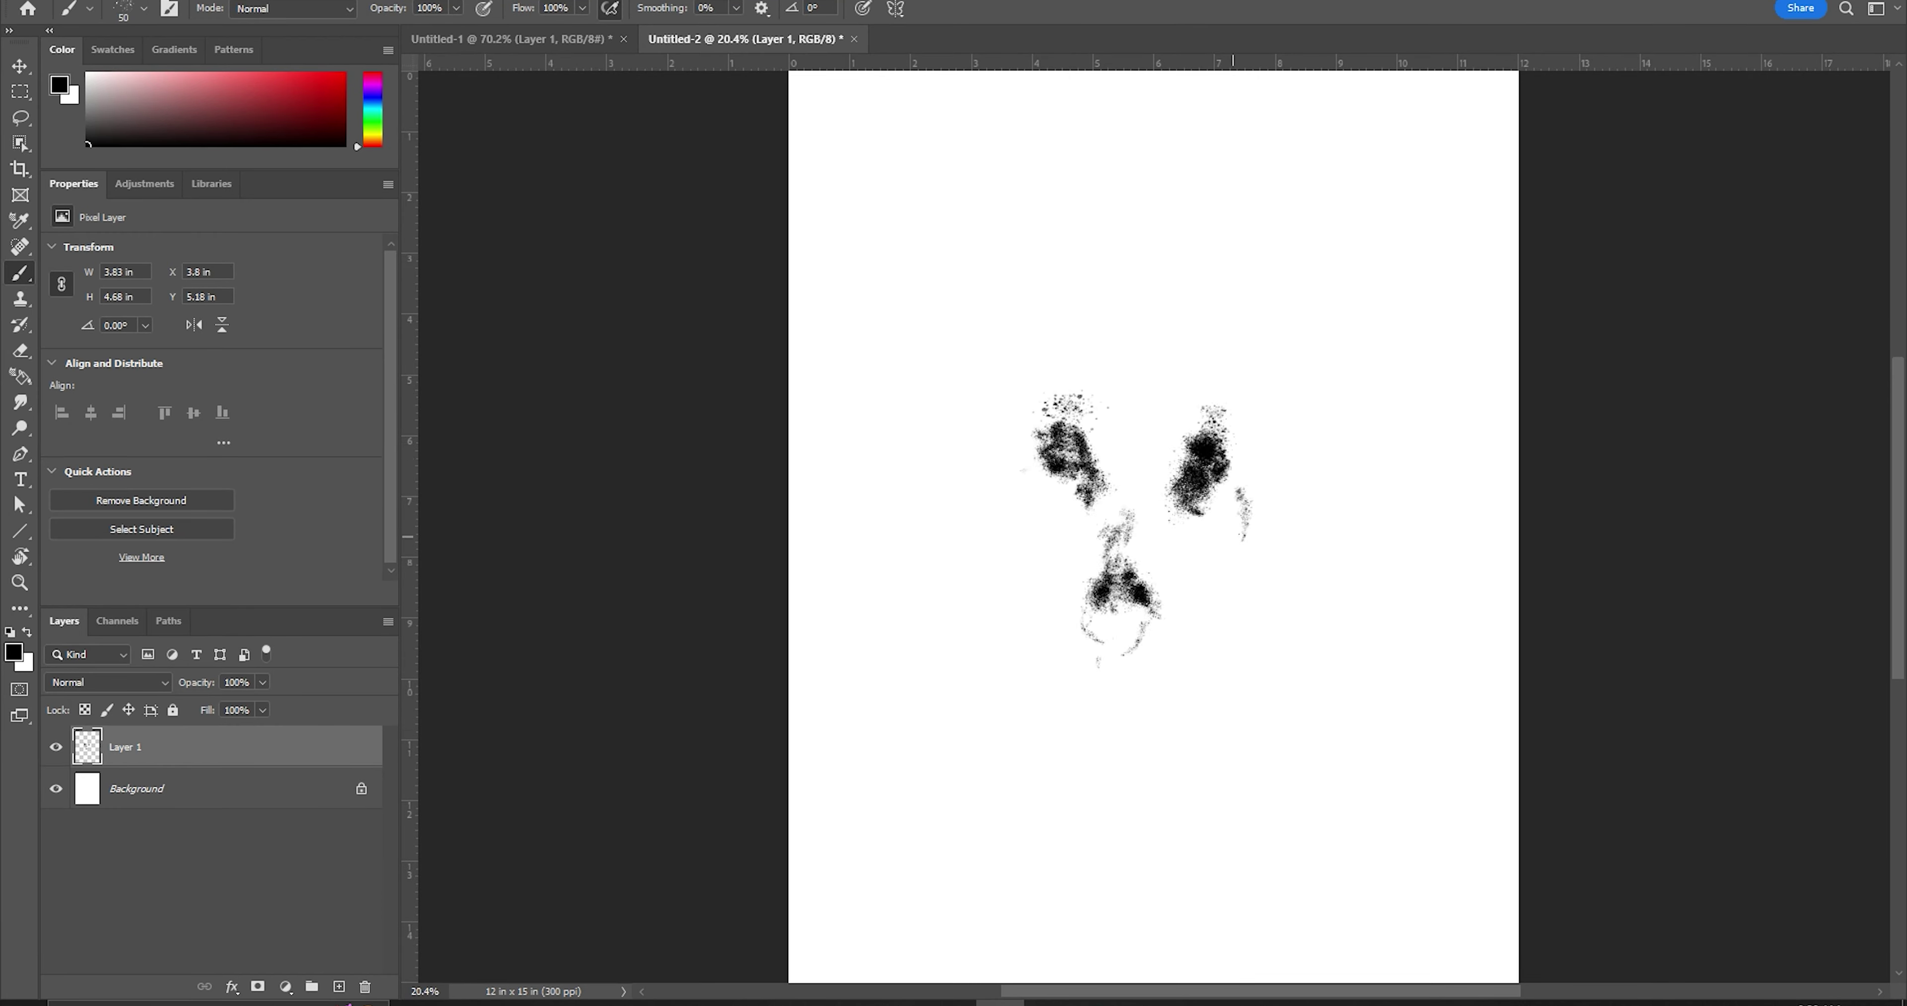
drag(1221, 488, 1269, 663)
key(ctrl+z)
key(ctrl+z)
Scale up the sketch with Free Transform and select Layer 1
key(ctrl+t)
key(Return)
click(125, 746)
Spatter in the ears, head sides and teeth with a larger brush
drag(1095, 518, 1155, 629)
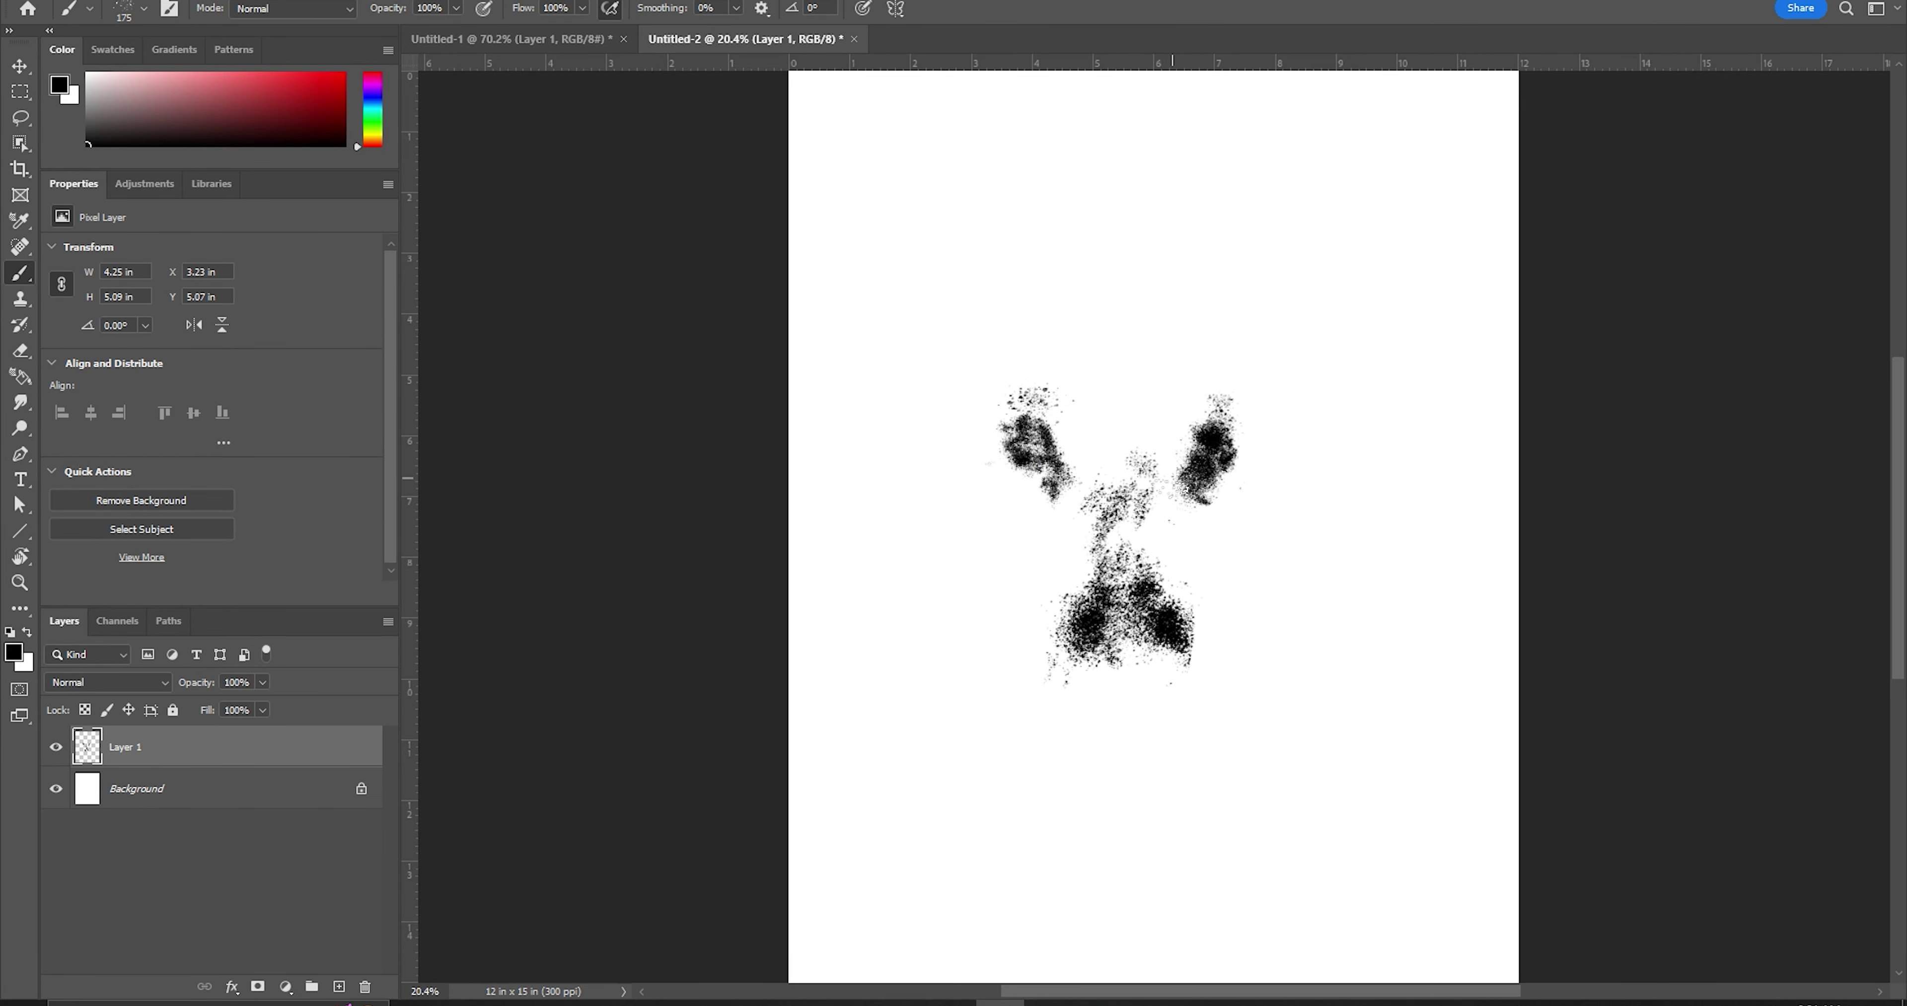
drag(1251, 378, 1221, 629)
mouse_move(970, 414)
mouse_down()
mouse_move(1029, 725)
mouse_move(1125, 889)
mouse_up()
key(bracketright)
key(bracketright)
key(bracketright)
drag(1133, 688, 1192, 814)
drag(1074, 725, 1111, 814)
drag(1111, 503, 1129, 688)
Knock back parts of the nose and face in white, nudge the face down, return to black
key(x)
mouse_move(1067, 600)
mouse_down()
mouse_move(1088, 666)
mouse_move(1154, 518)
mouse_move(1029, 651)
mouse_up()
drag(1037, 518, 1103, 851)
drag(1258, 385, 1185, 628)
drag(1052, 577, 978, 399)
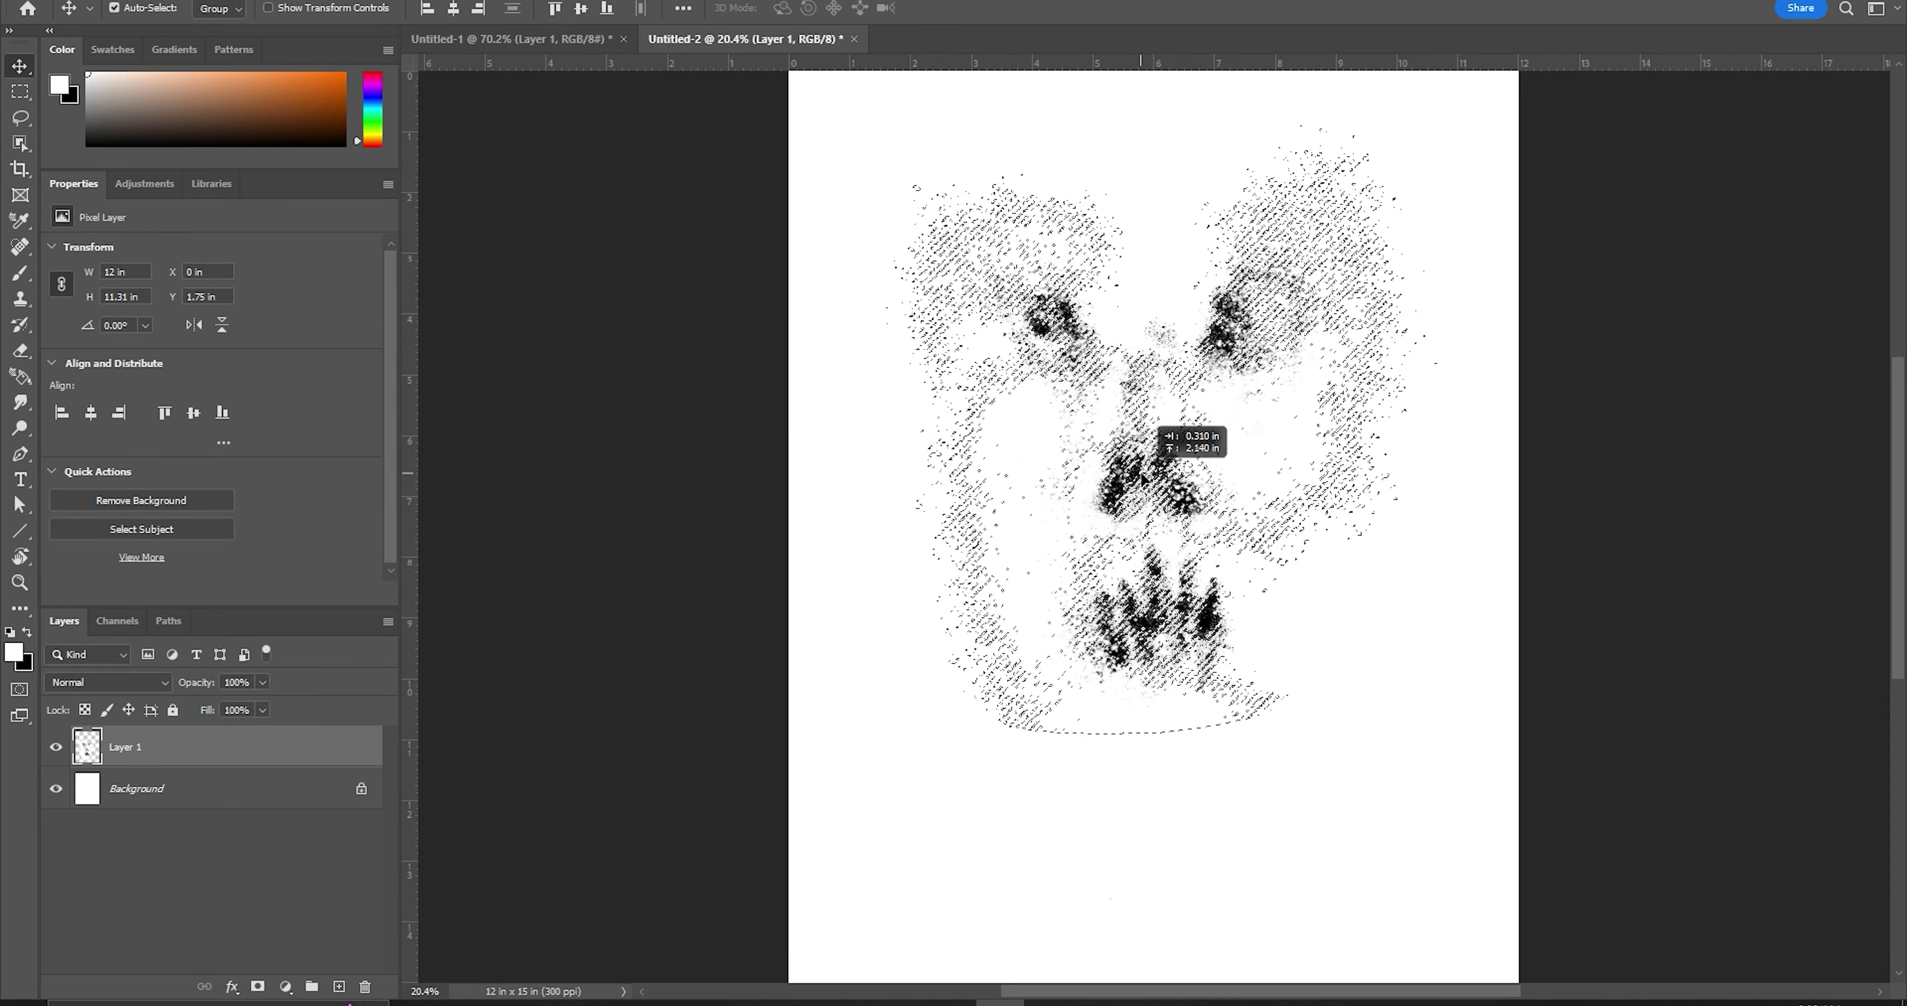
drag(1144, 480, 1147, 509)
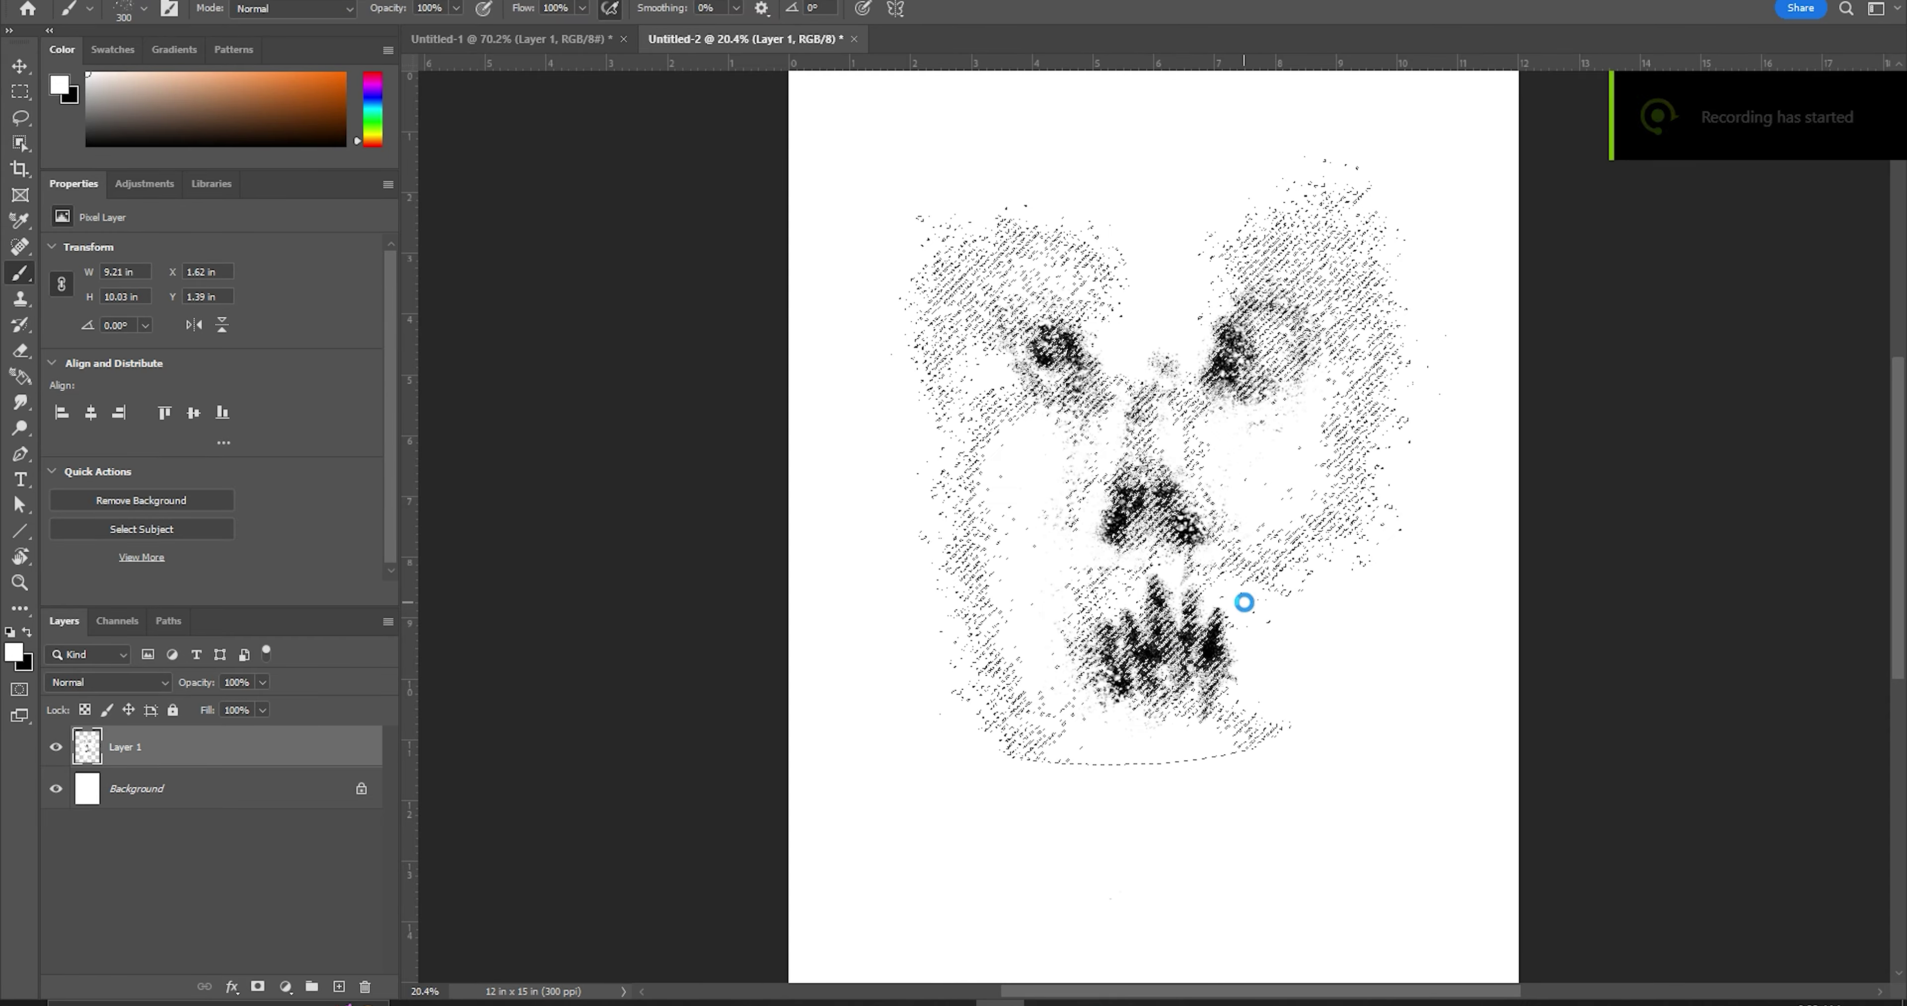
key(b)
key(x)
Darken the left half of the face, right eye, cheek, jaw, nose and centre
drag(926, 222, 1103, 444)
drag(985, 244, 963, 666)
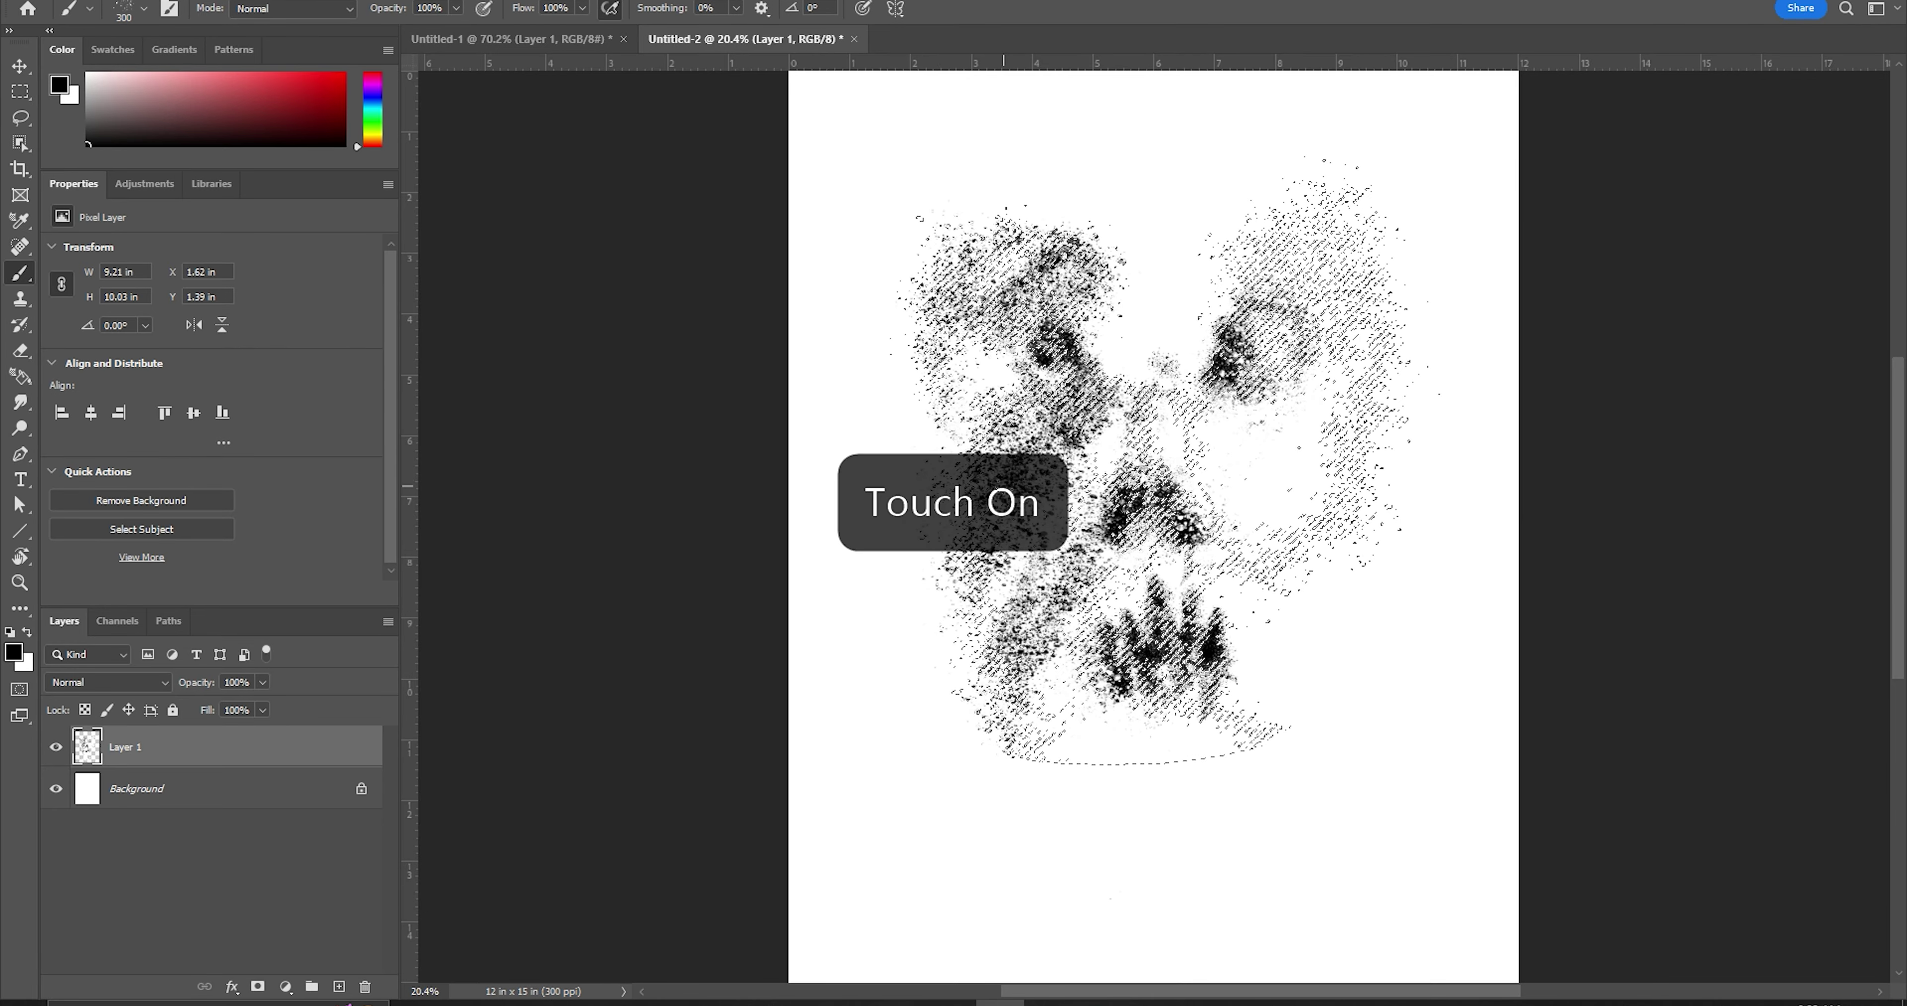
mouse_move(1259, 215)
mouse_down()
mouse_move(1370, 333)
mouse_move(1318, 577)
mouse_up()
mouse_move(1348, 258)
mouse_down()
mouse_move(1244, 362)
mouse_move(1273, 437)
mouse_up()
drag(1036, 289, 1110, 393)
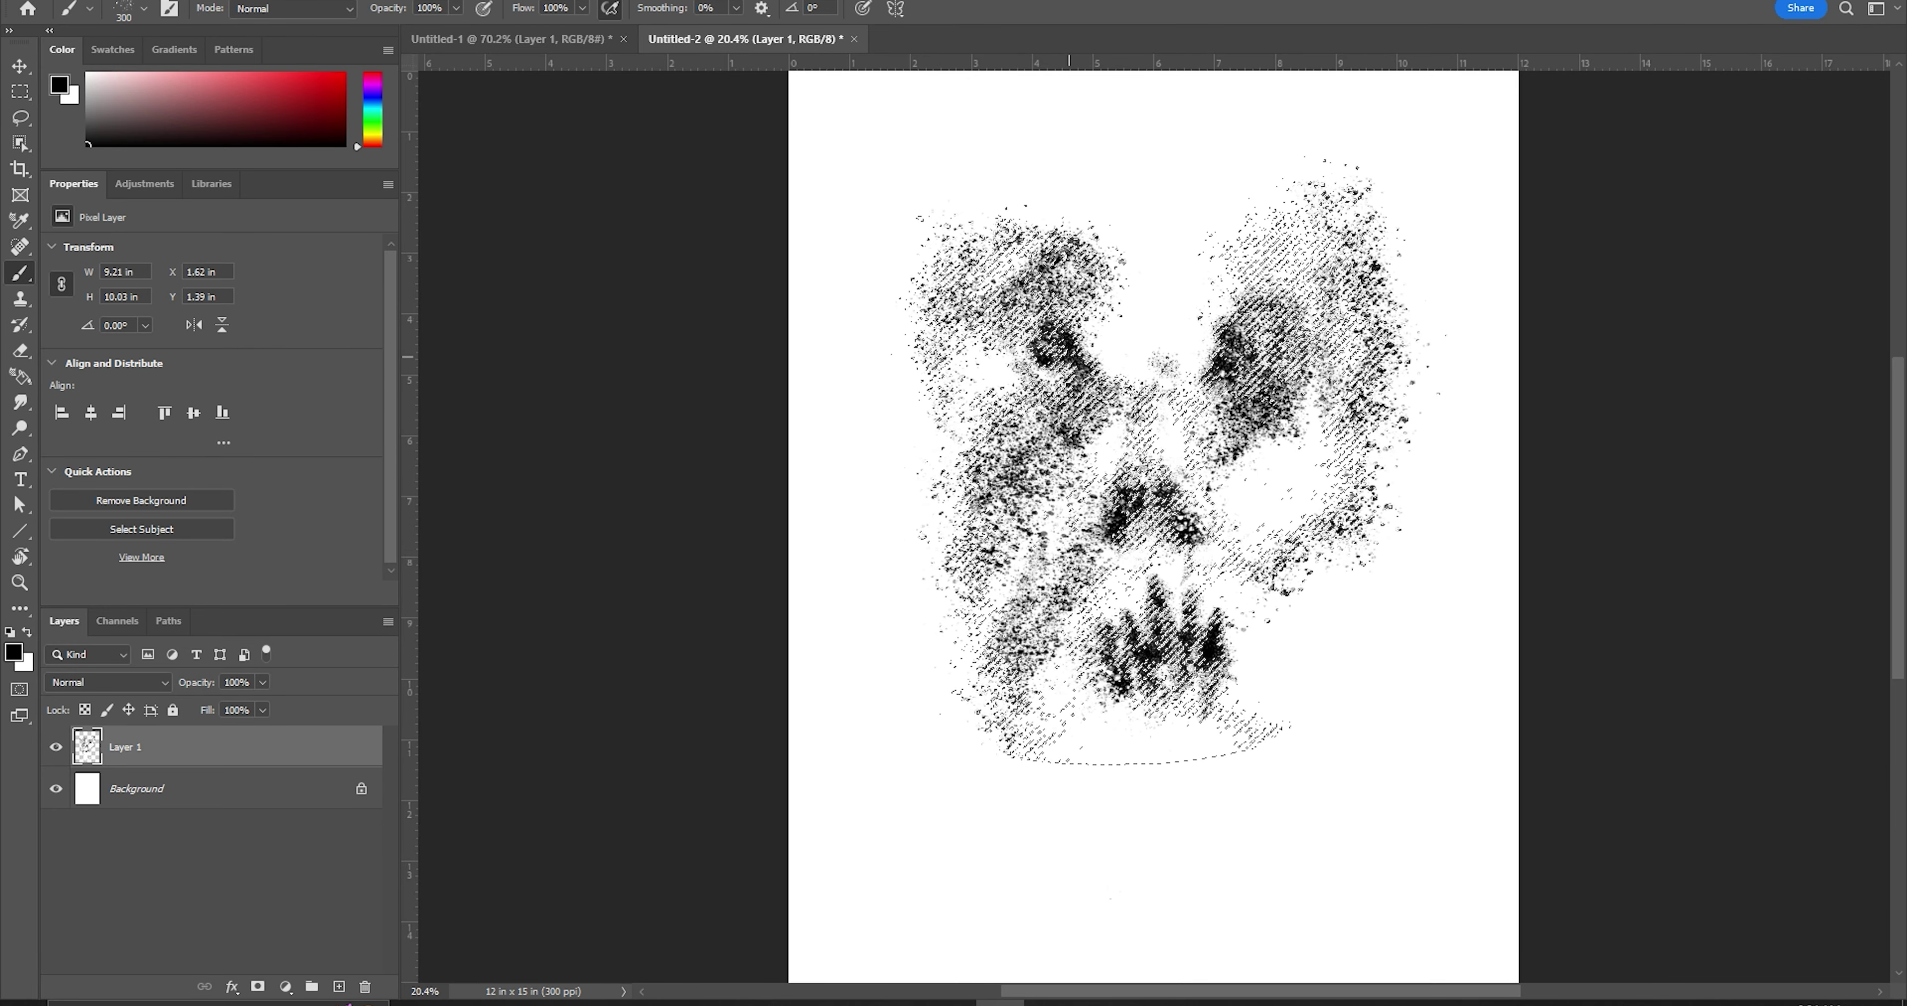
drag(985, 385, 1229, 459)
drag(1318, 414, 1222, 562)
drag(1081, 451, 1044, 621)
mouse_move(1252, 444)
mouse_down()
mouse_move(1227, 489)
mouse_move(1303, 518)
mouse_move(1259, 518)
mouse_up()
Lay light spatter over the cheeks and chin at 80% opacity and 20% flow
key(8)
key(shift+2)
drag(1095, 740, 1207, 747)
Select all and add spatter below the chin, on the cheeks and between the ears
key(ctrl+a)
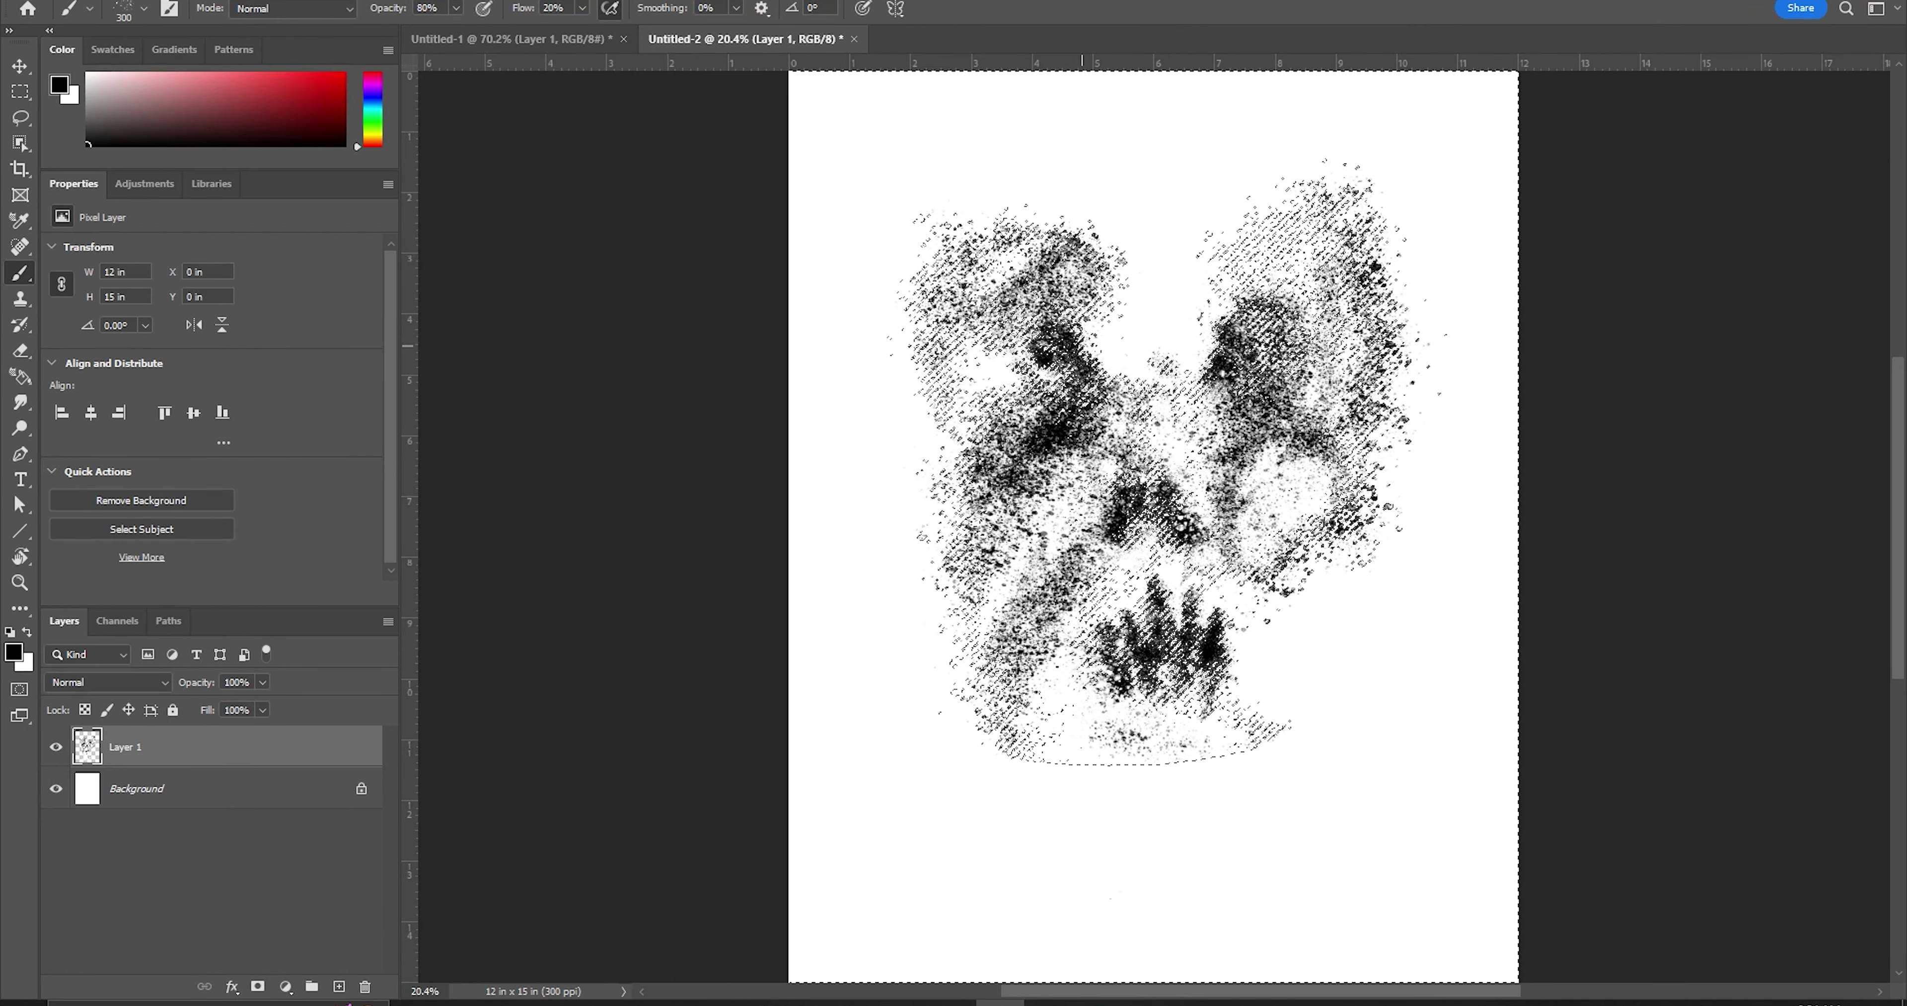
drag(1214, 585, 1317, 711)
drag(1140, 725, 1185, 925)
mouse_move(1184, 237)
mouse_down()
mouse_move(1144, 370)
mouse_move(1200, 296)
mouse_up()
drag(1111, 363, 1274, 274)
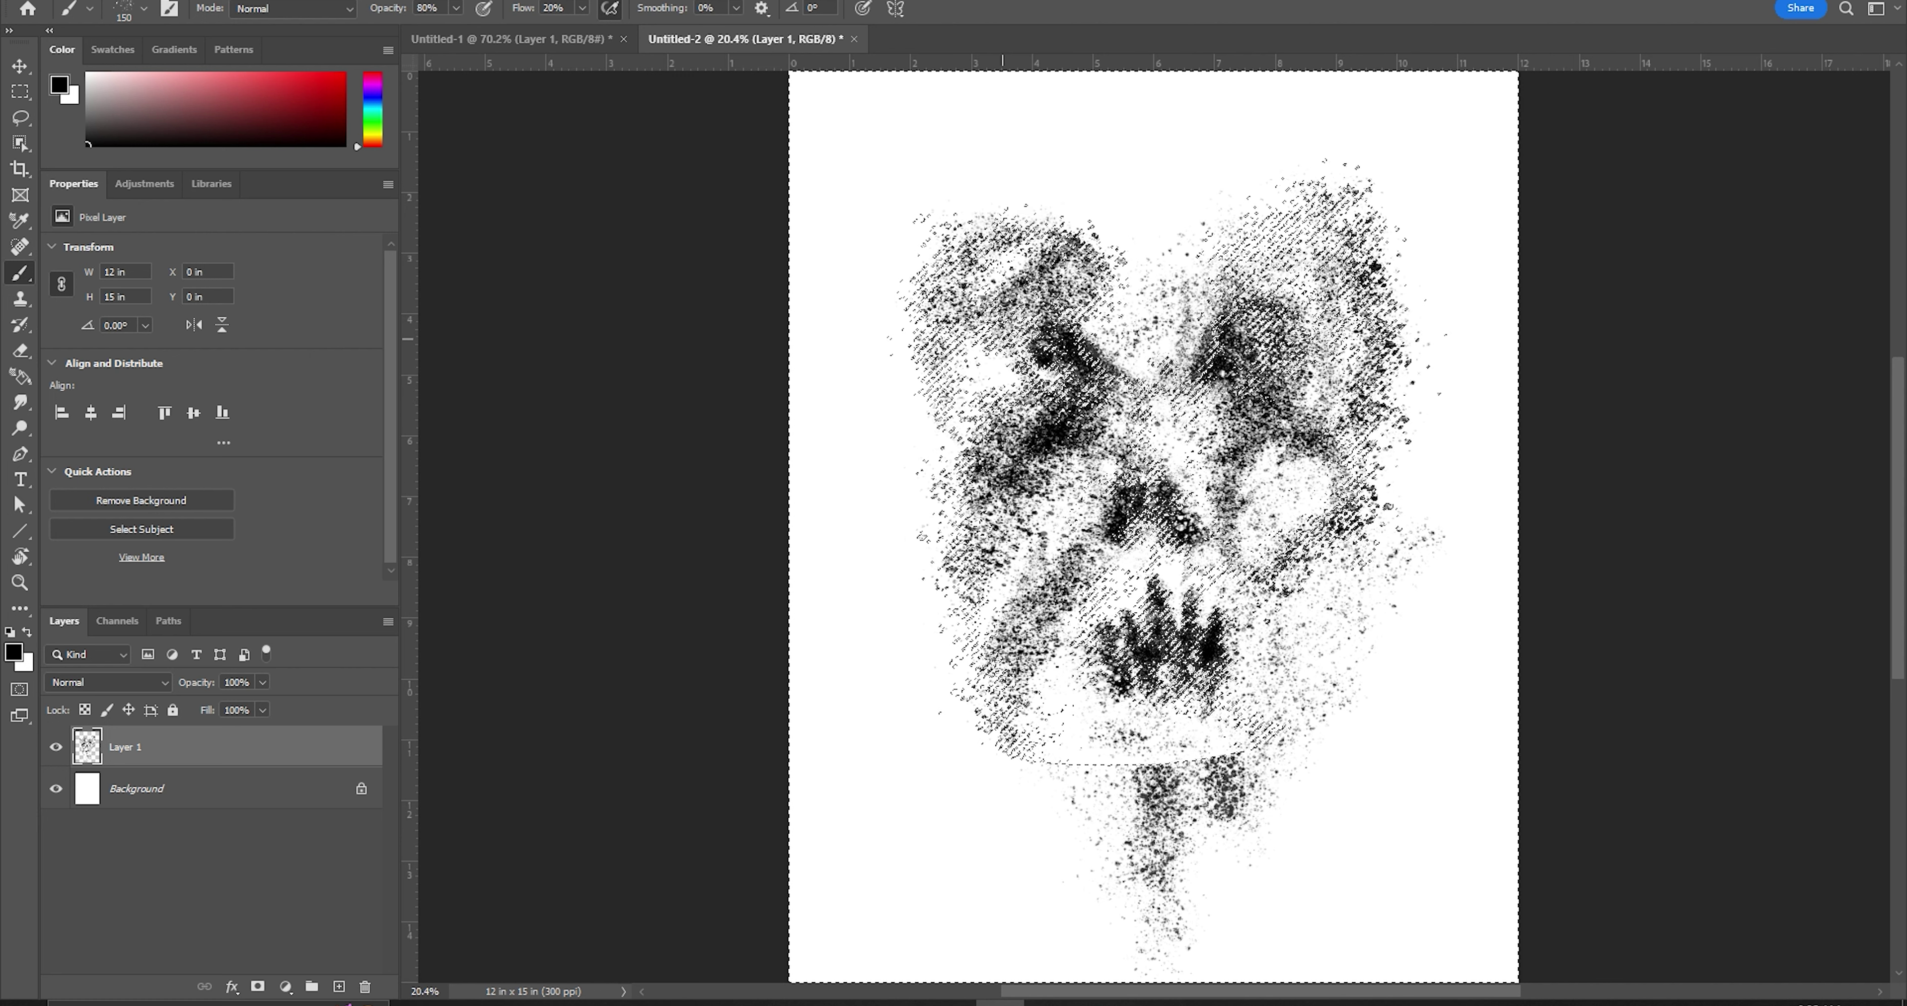
drag(1036, 348, 963, 488)
Darken the right cheek and lower jaw, deselect, and spatter along the left jaw
drag(1259, 599, 1289, 696)
drag(1332, 540, 1274, 718)
mouse_move(1259, 644)
mouse_down()
mouse_move(1081, 681)
mouse_move(1289, 696)
mouse_up()
drag(1150, 527, 1228, 640)
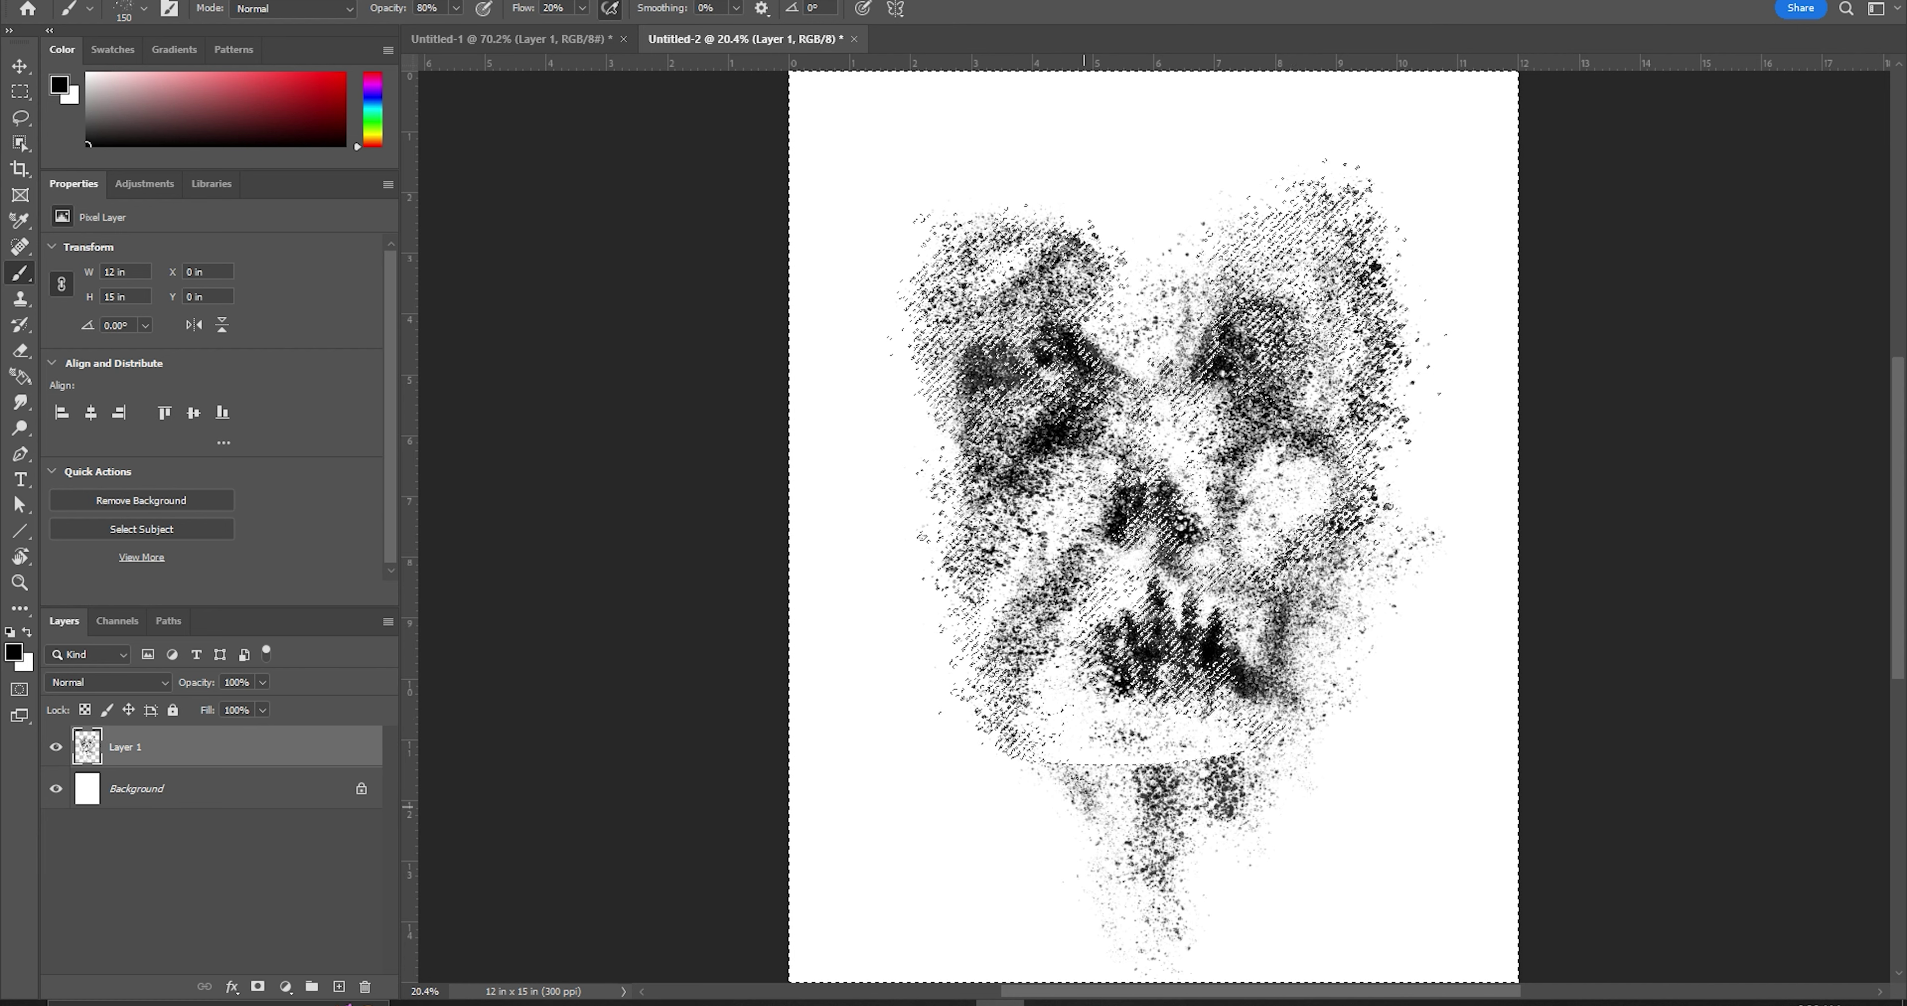
key(ctrl+d)
mouse_move(1022, 636)
mouse_down()
mouse_move(1067, 769)
mouse_move(1105, 814)
mouse_up()
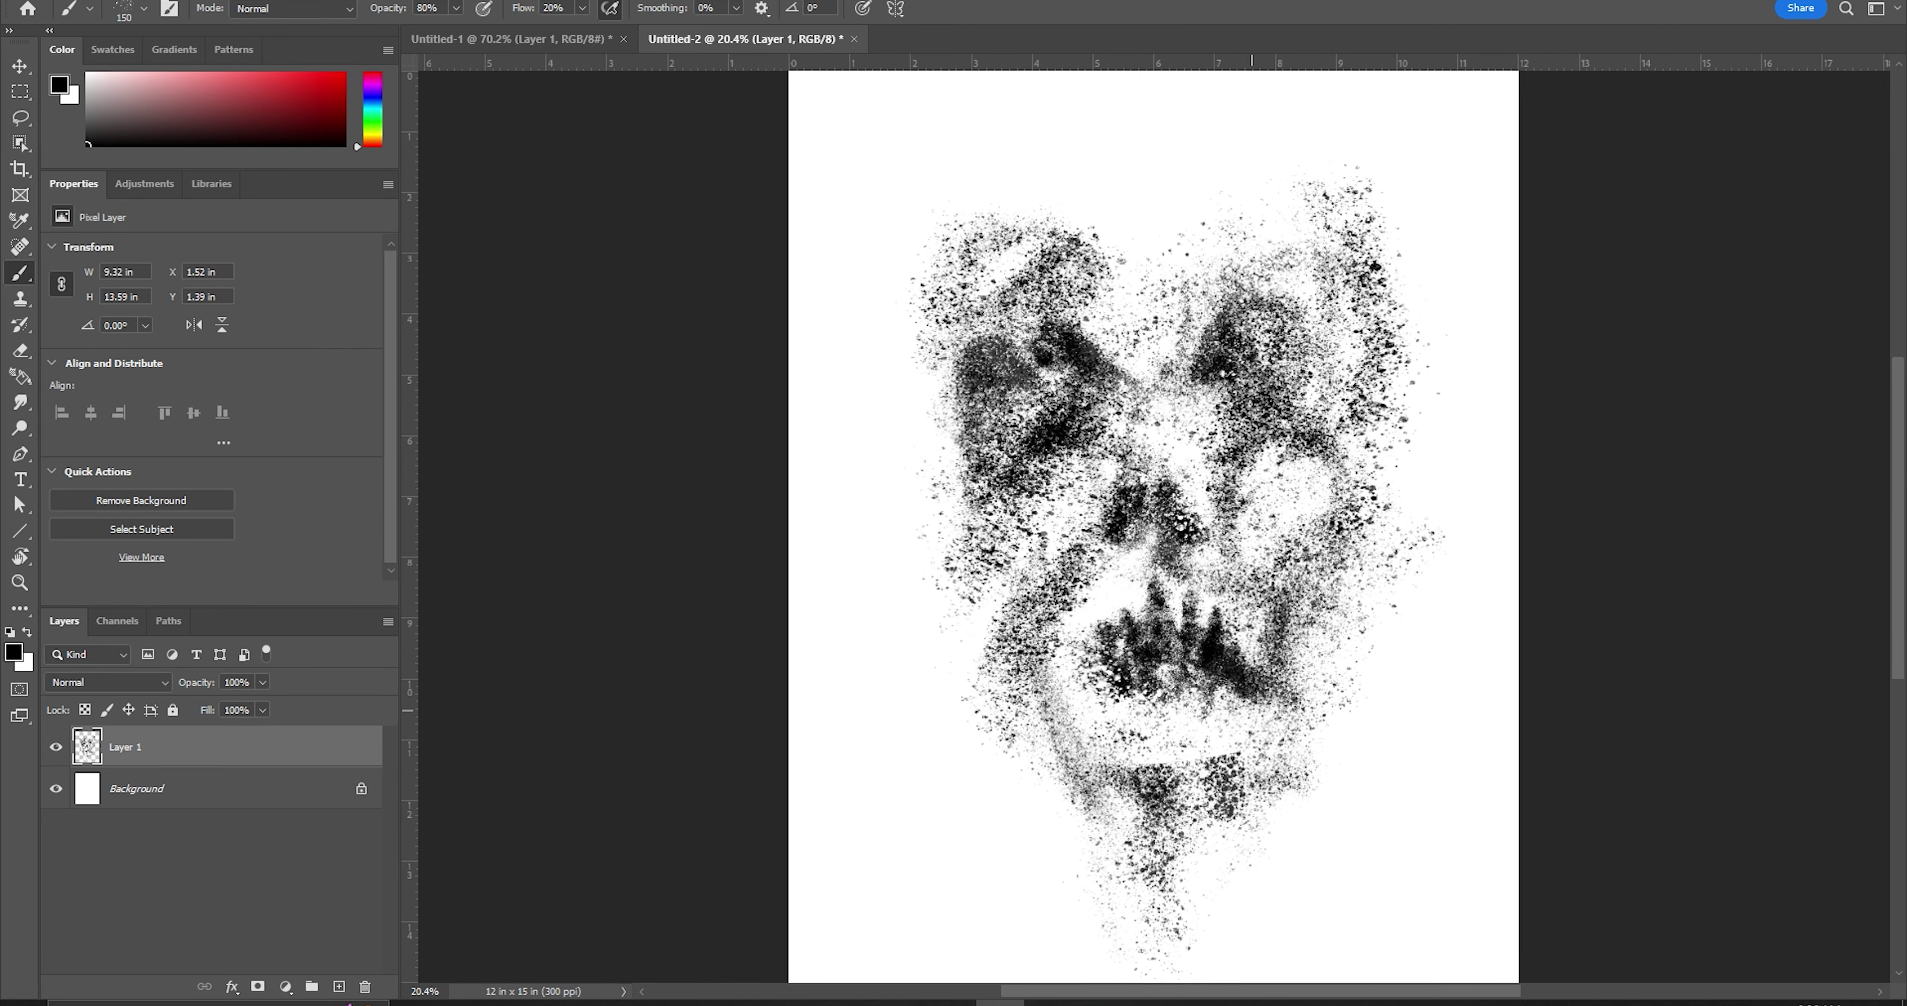
Shrink the brush to 60 at very low opacity and hide the panels
key(bracketleft)
key(bracketleft)
key(bracketleft)
key(0)
key(1)
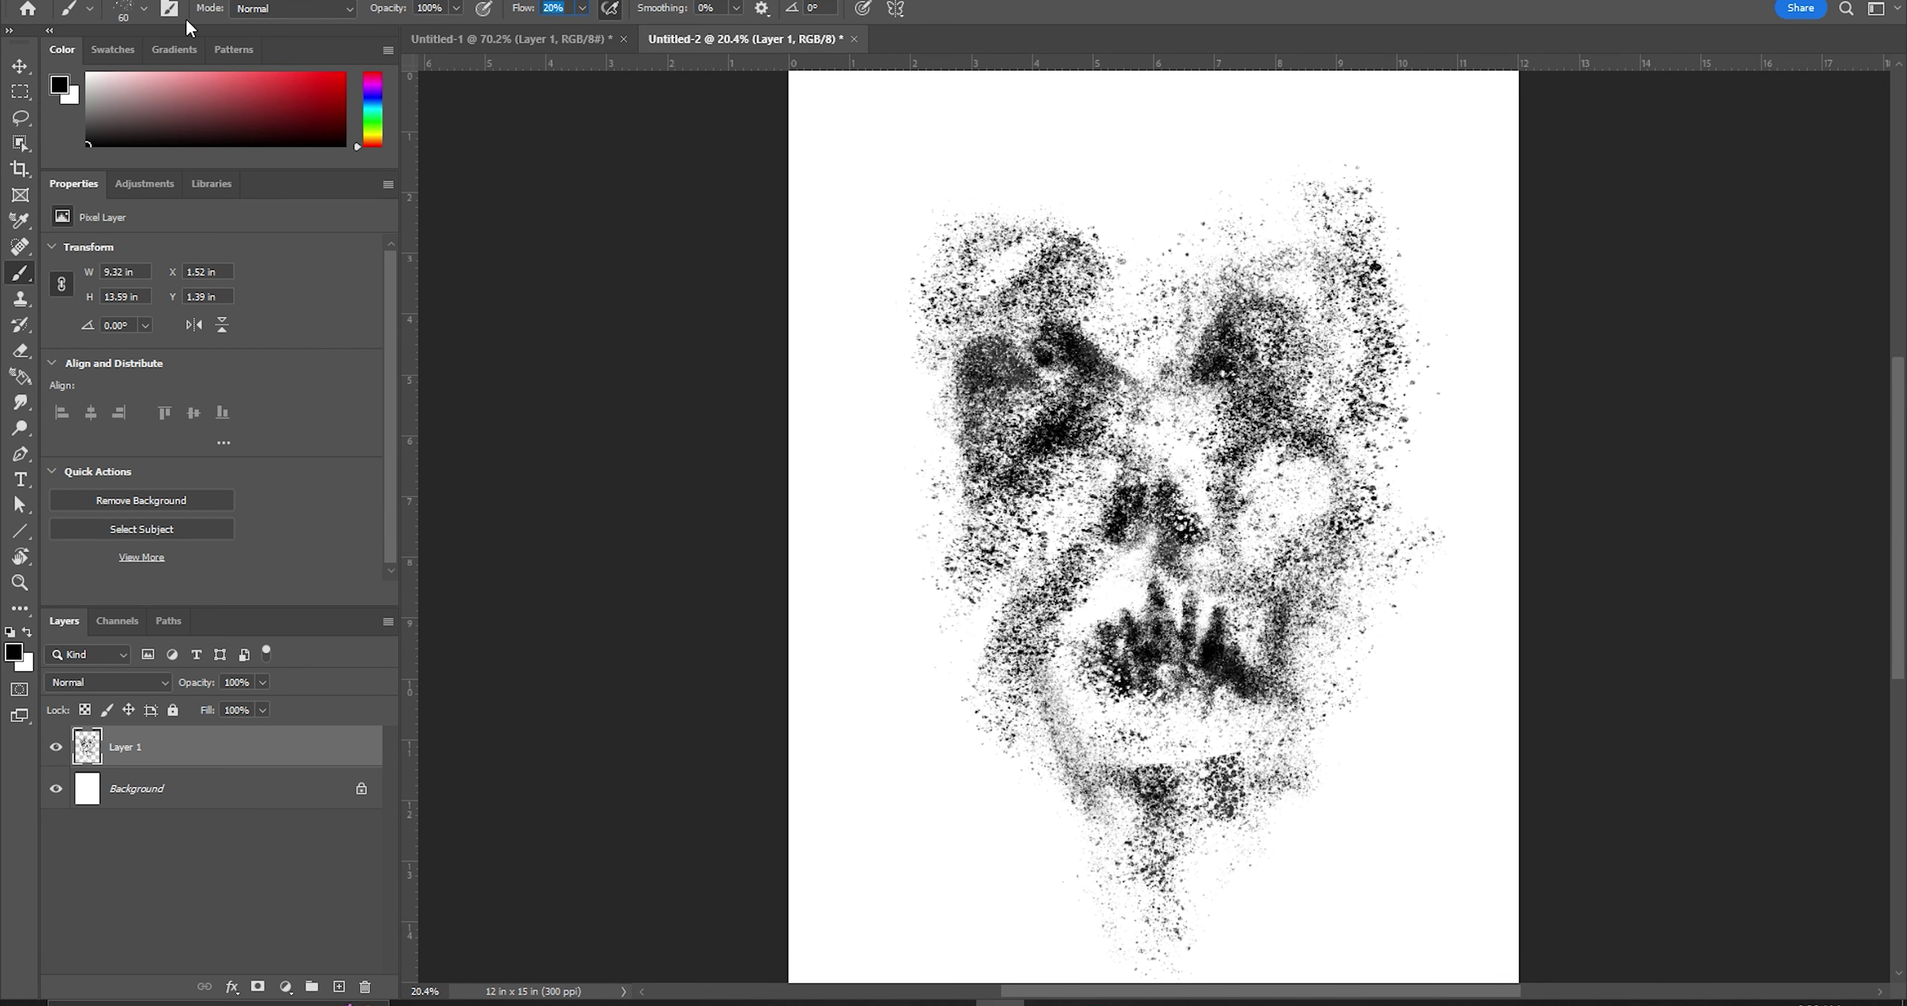
text(100)
key(Tab)
Darken the left jaw, brow, chin, mouth, teeth and lower lip, then show the panels
drag(830, 670, 889, 777)
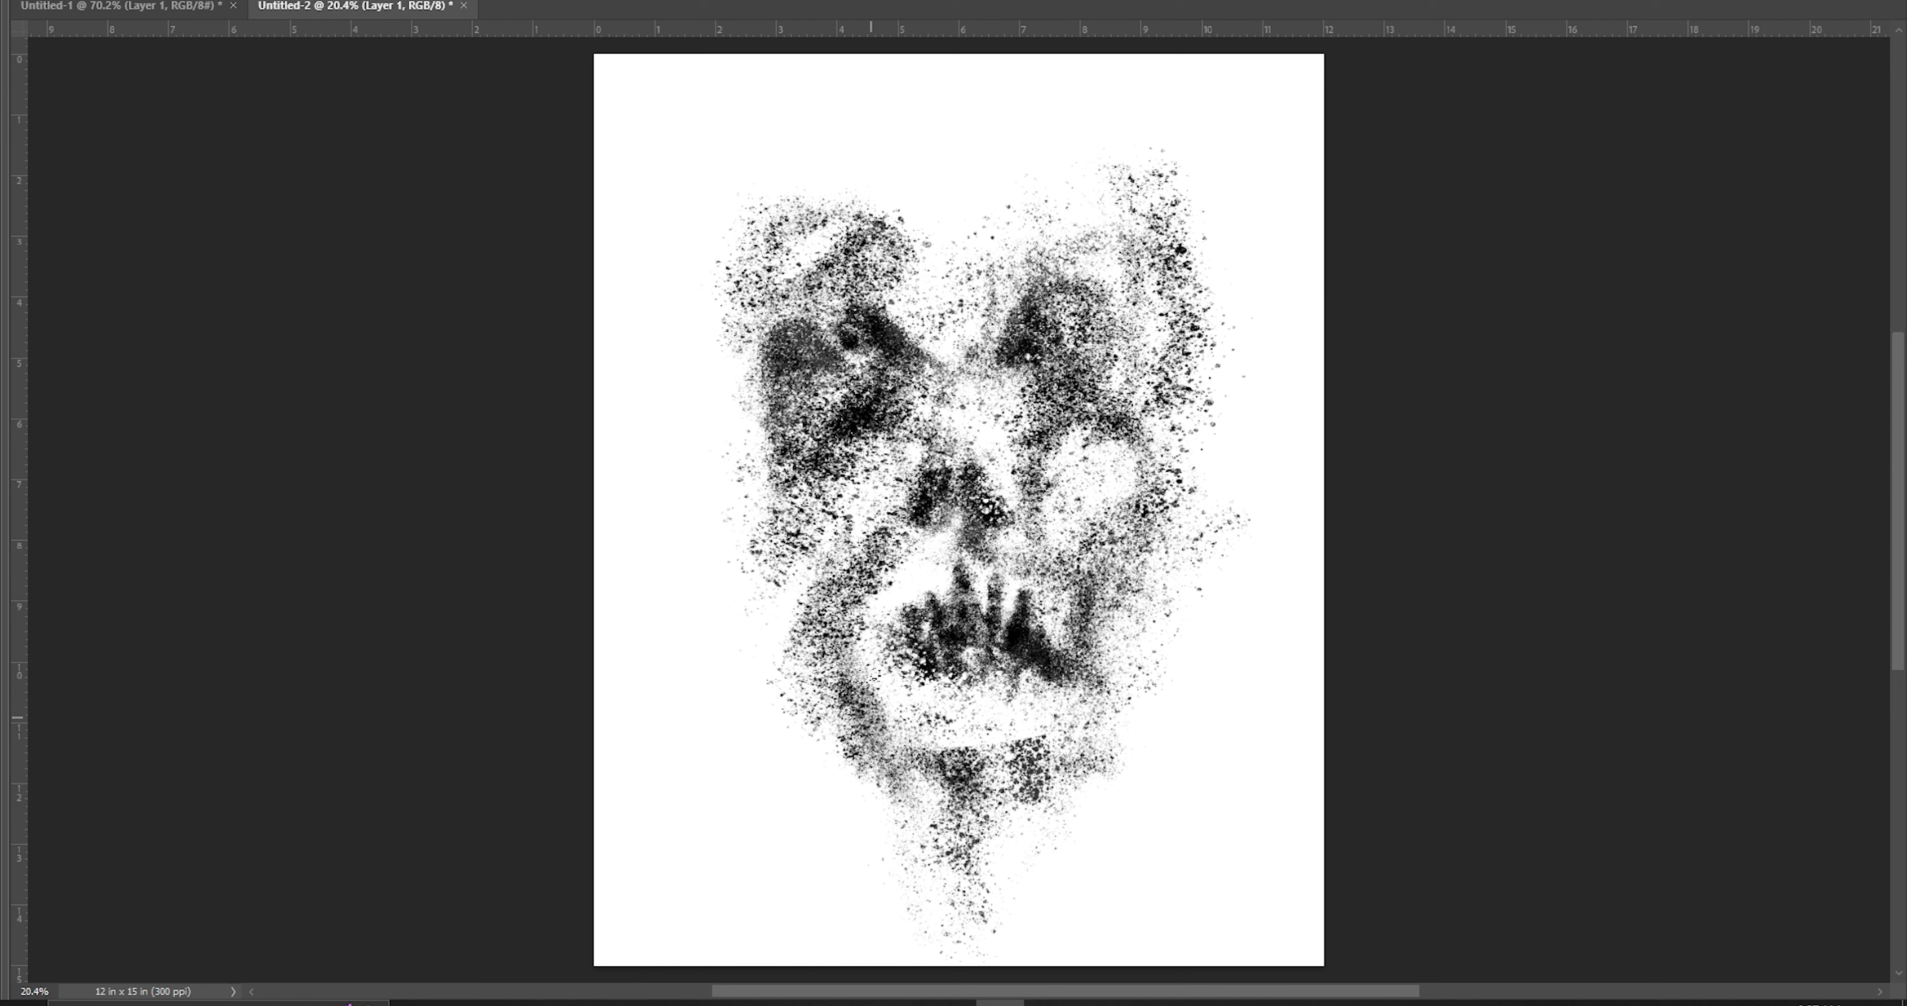
drag(963, 637, 1007, 721)
drag(900, 354, 837, 406)
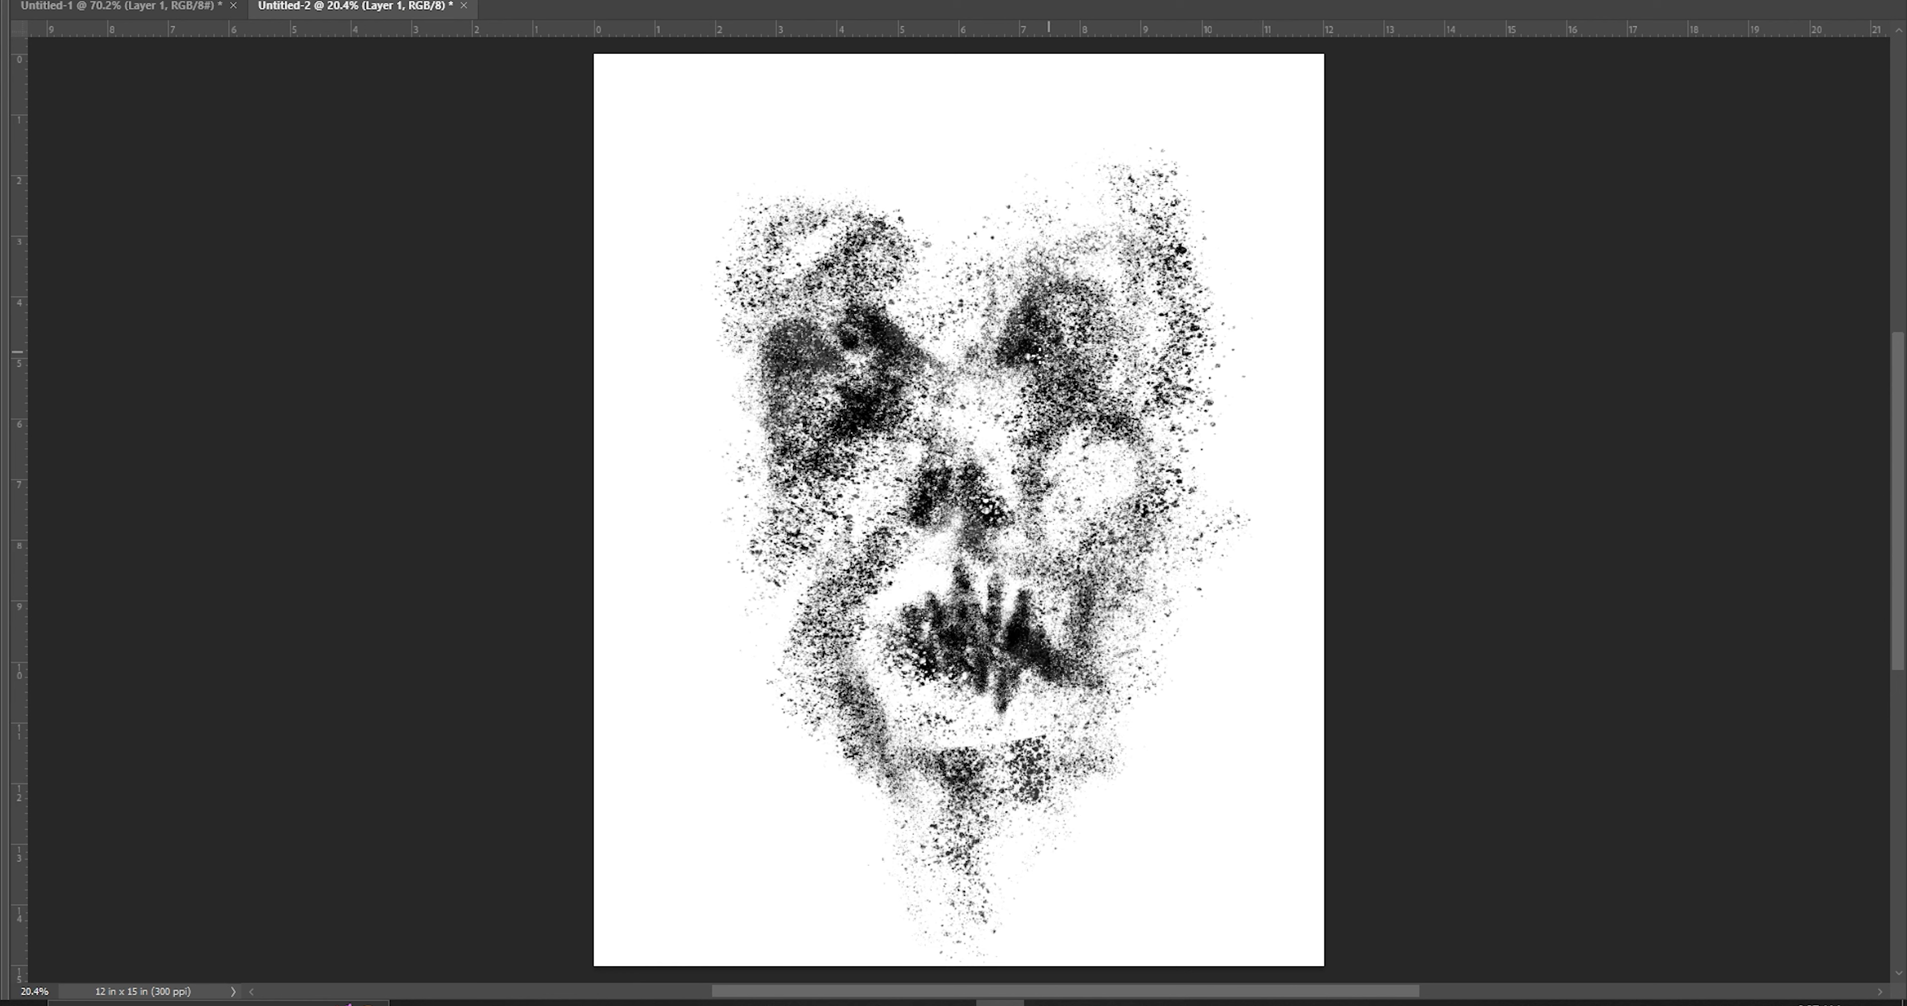
mouse_move(1003, 396)
mouse_down()
mouse_move(1081, 370)
mouse_move(963, 396)
mouse_move(948, 467)
mouse_up()
key(ctrl+z)
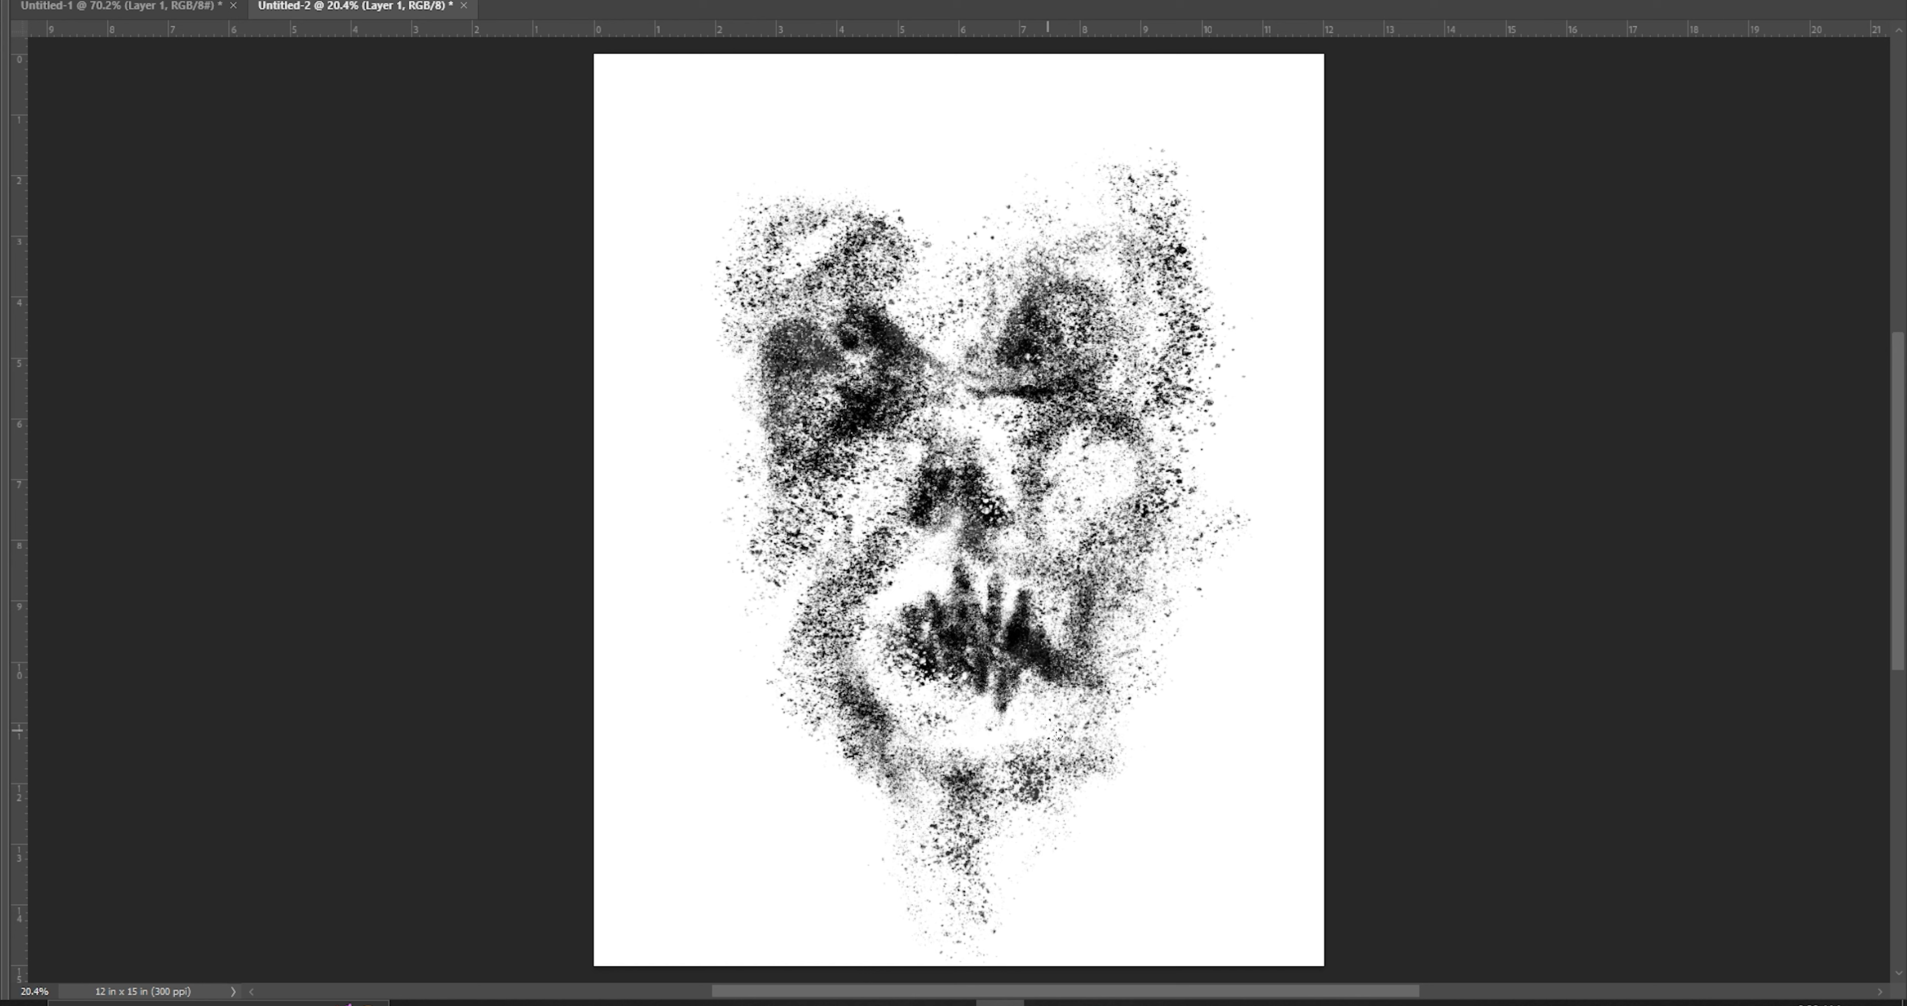
mouse_move(1074, 800)
mouse_down()
mouse_move(1015, 711)
mouse_move(1111, 651)
mouse_up()
mouse_move(1066, 577)
mouse_down()
mouse_move(992, 644)
mouse_move(922, 592)
mouse_move(999, 617)
mouse_move(908, 623)
mouse_up()
drag(1014, 703, 911, 688)
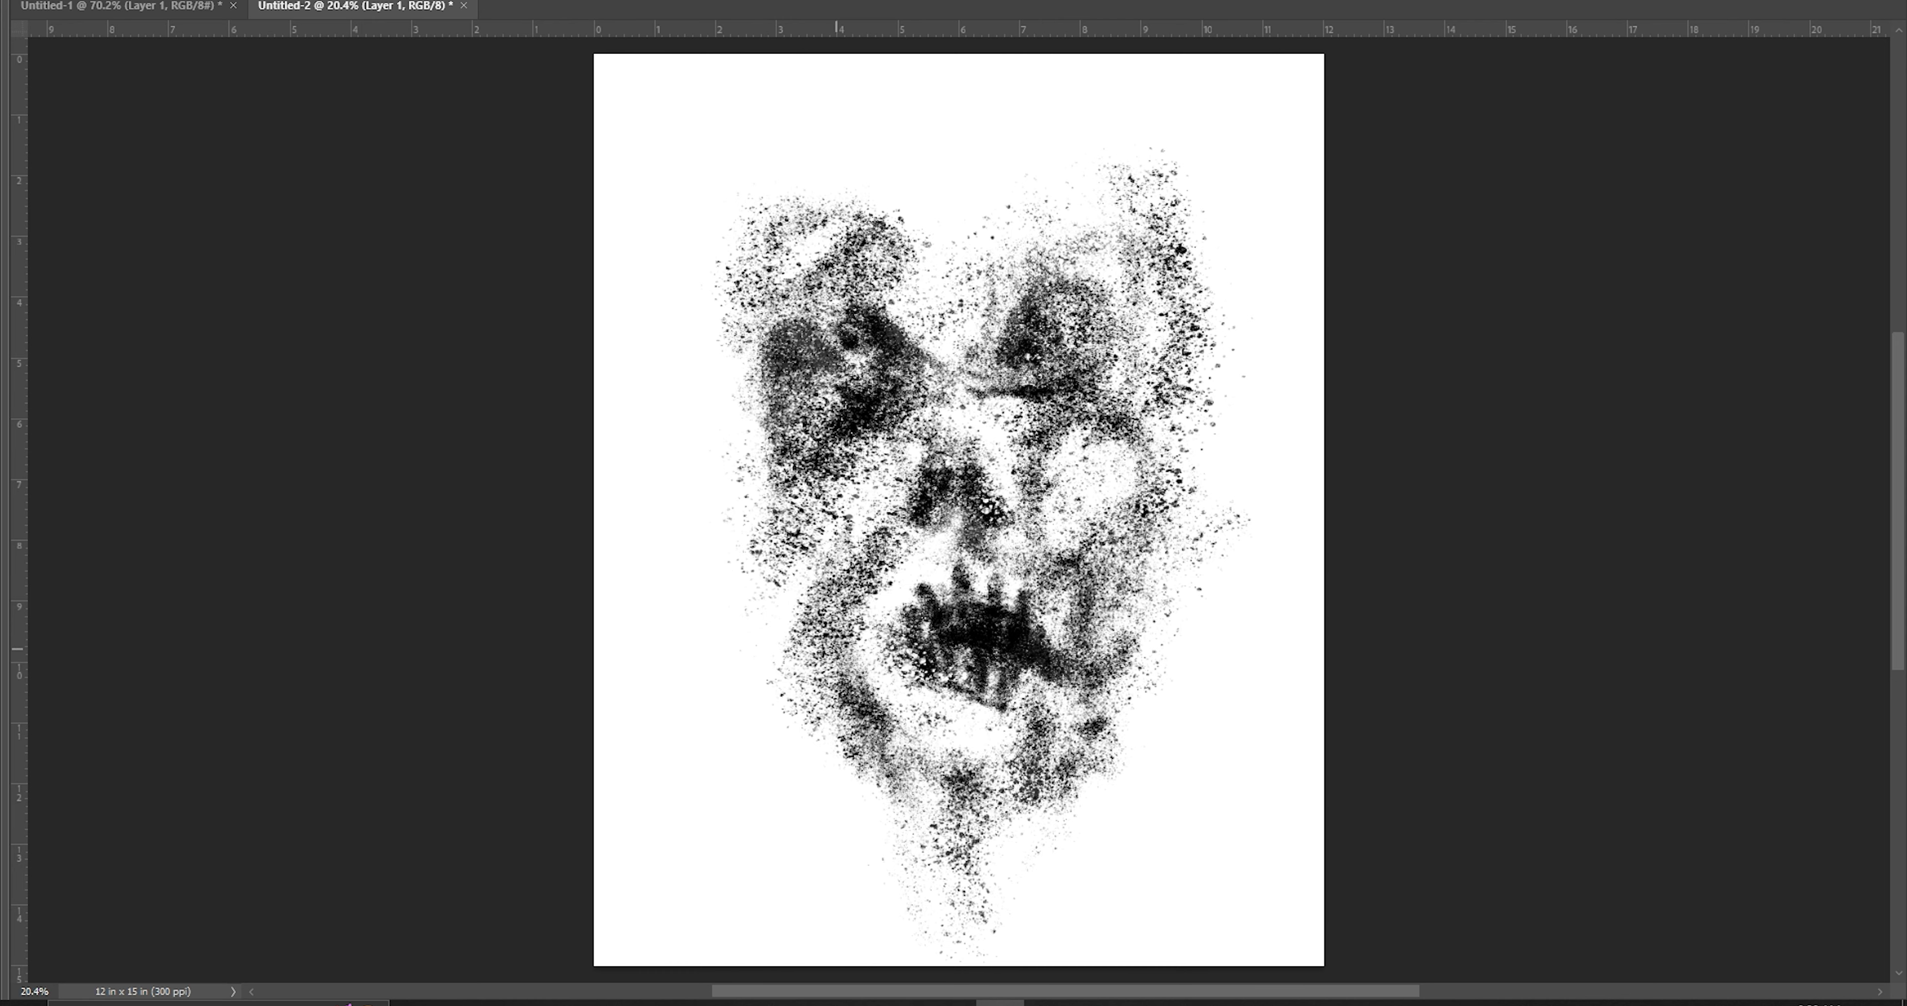
key(Tab)
key(Tab)
Deepen the eyes, brow, nose, cheeks and the right cheek contour
mouse_move(970, 333)
mouse_down()
mouse_move(1014, 388)
mouse_move(896, 414)
mouse_up()
drag(852, 330, 792, 415)
mouse_move(1066, 400)
mouse_down()
mouse_move(1018, 426)
mouse_move(1022, 474)
mouse_up()
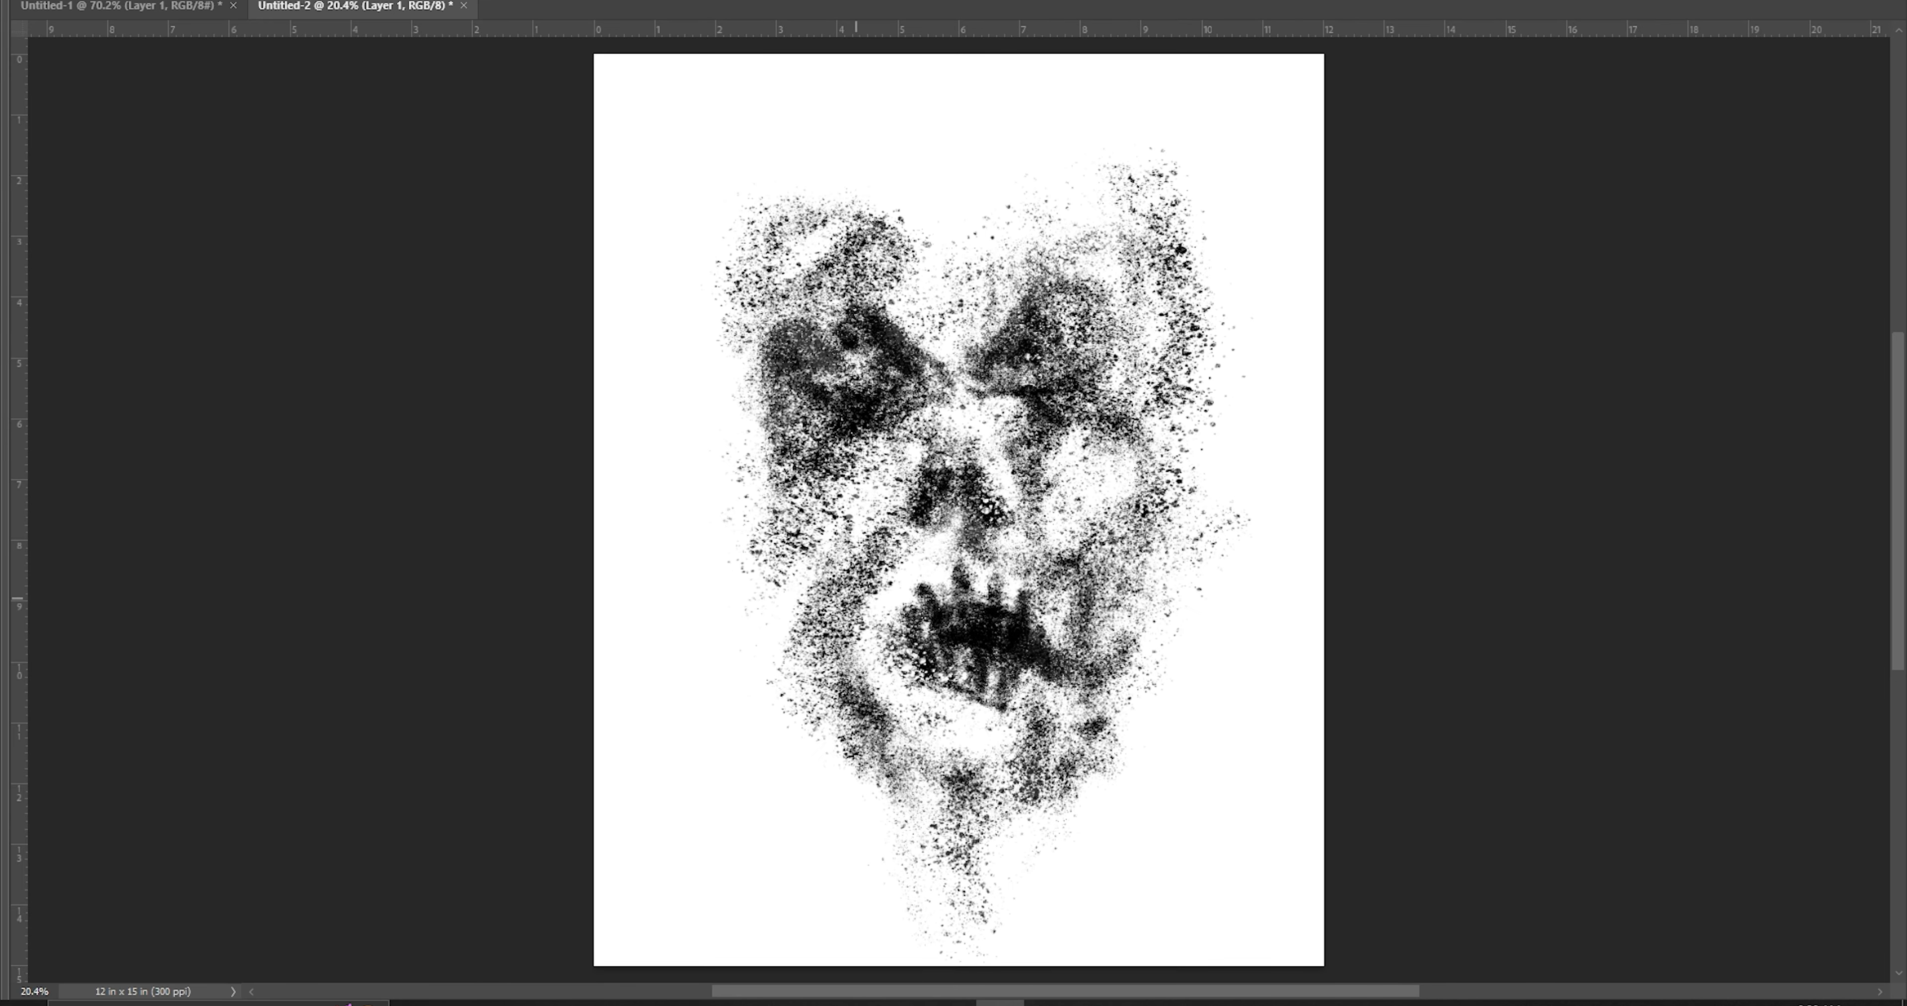
mouse_move(856, 607)
mouse_down()
mouse_move(897, 673)
mouse_move(1006, 673)
mouse_move(1029, 759)
mouse_up()
drag(1088, 406, 1122, 459)
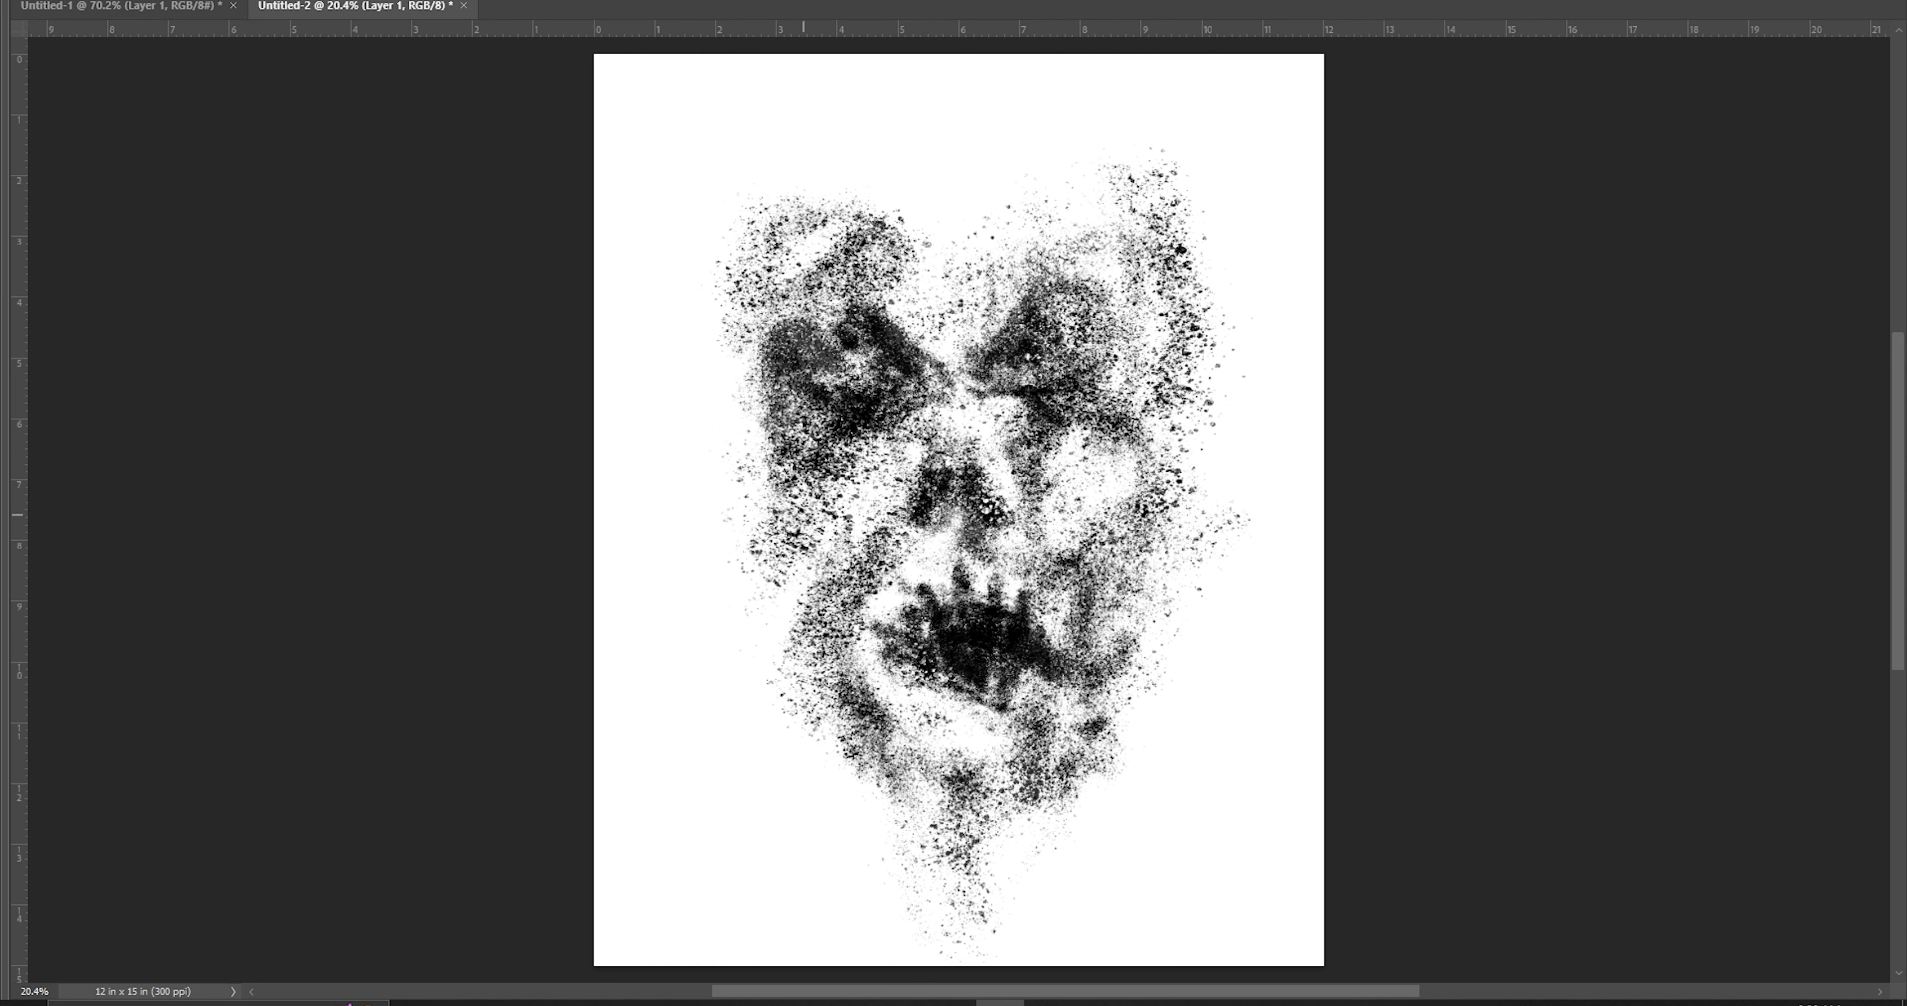
drag(878, 443, 842, 510)
drag(1110, 655, 1088, 777)
Add a speckled band across the forehead and soften the upper-right head edge
drag(1133, 703, 1162, 481)
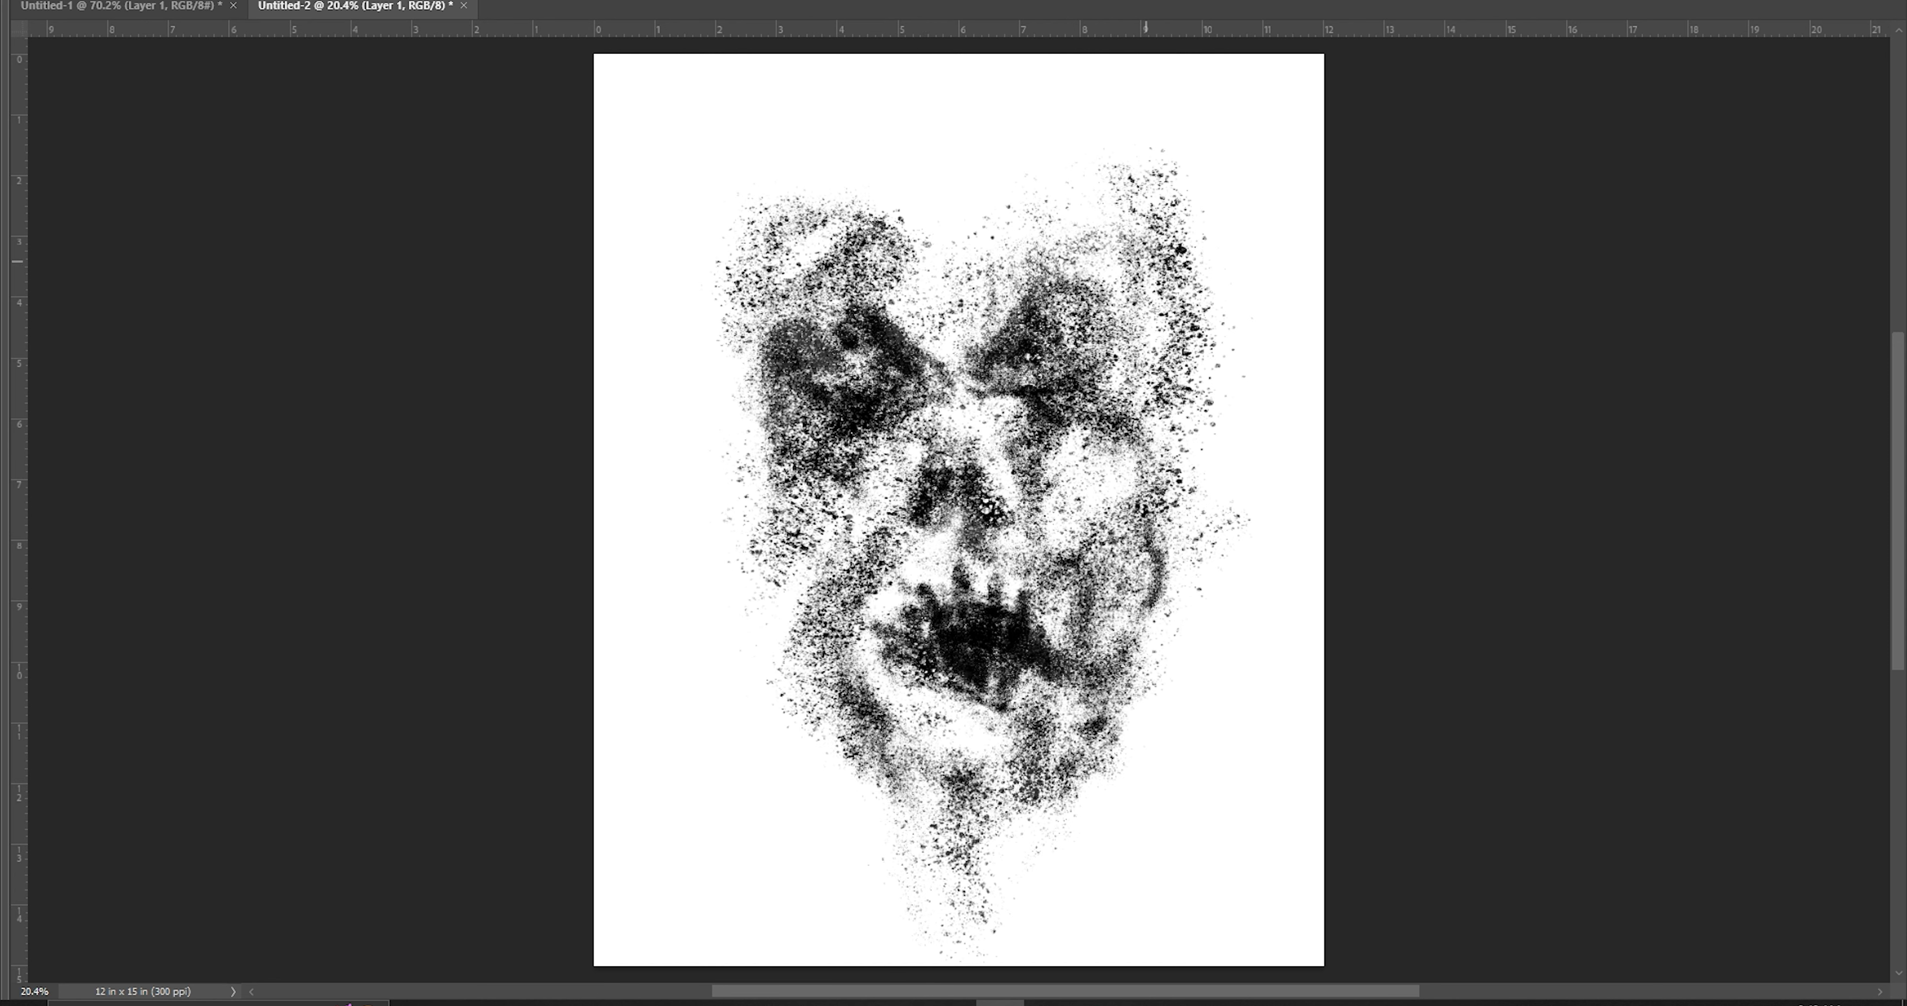
mouse_move(848, 178)
mouse_down()
mouse_move(918, 233)
mouse_move(972, 180)
mouse_move(1059, 207)
mouse_move(1015, 151)
mouse_move(1103, 178)
mouse_move(1225, 300)
mouse_up()
drag(1140, 185, 1222, 341)
drag(1163, 233, 1162, 344)
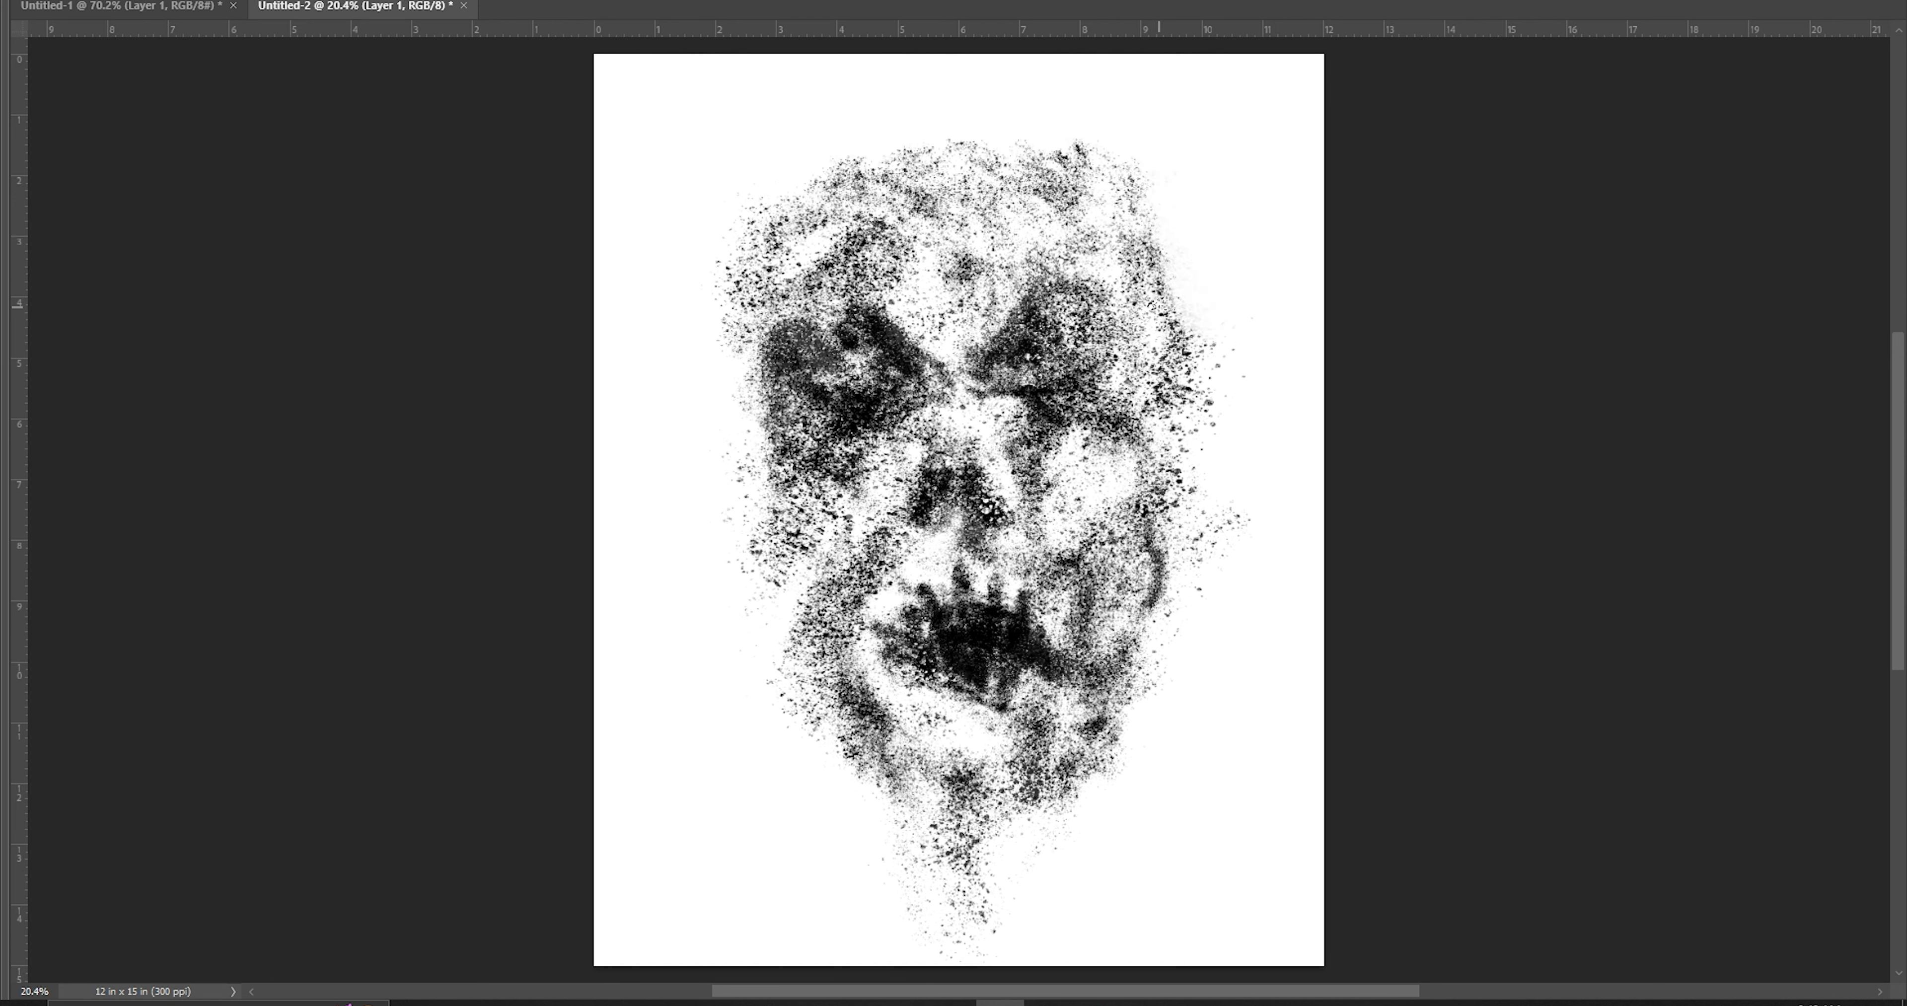
Darken the lips and mouth corners and streak down the right cheek
drag(937, 740, 1000, 703)
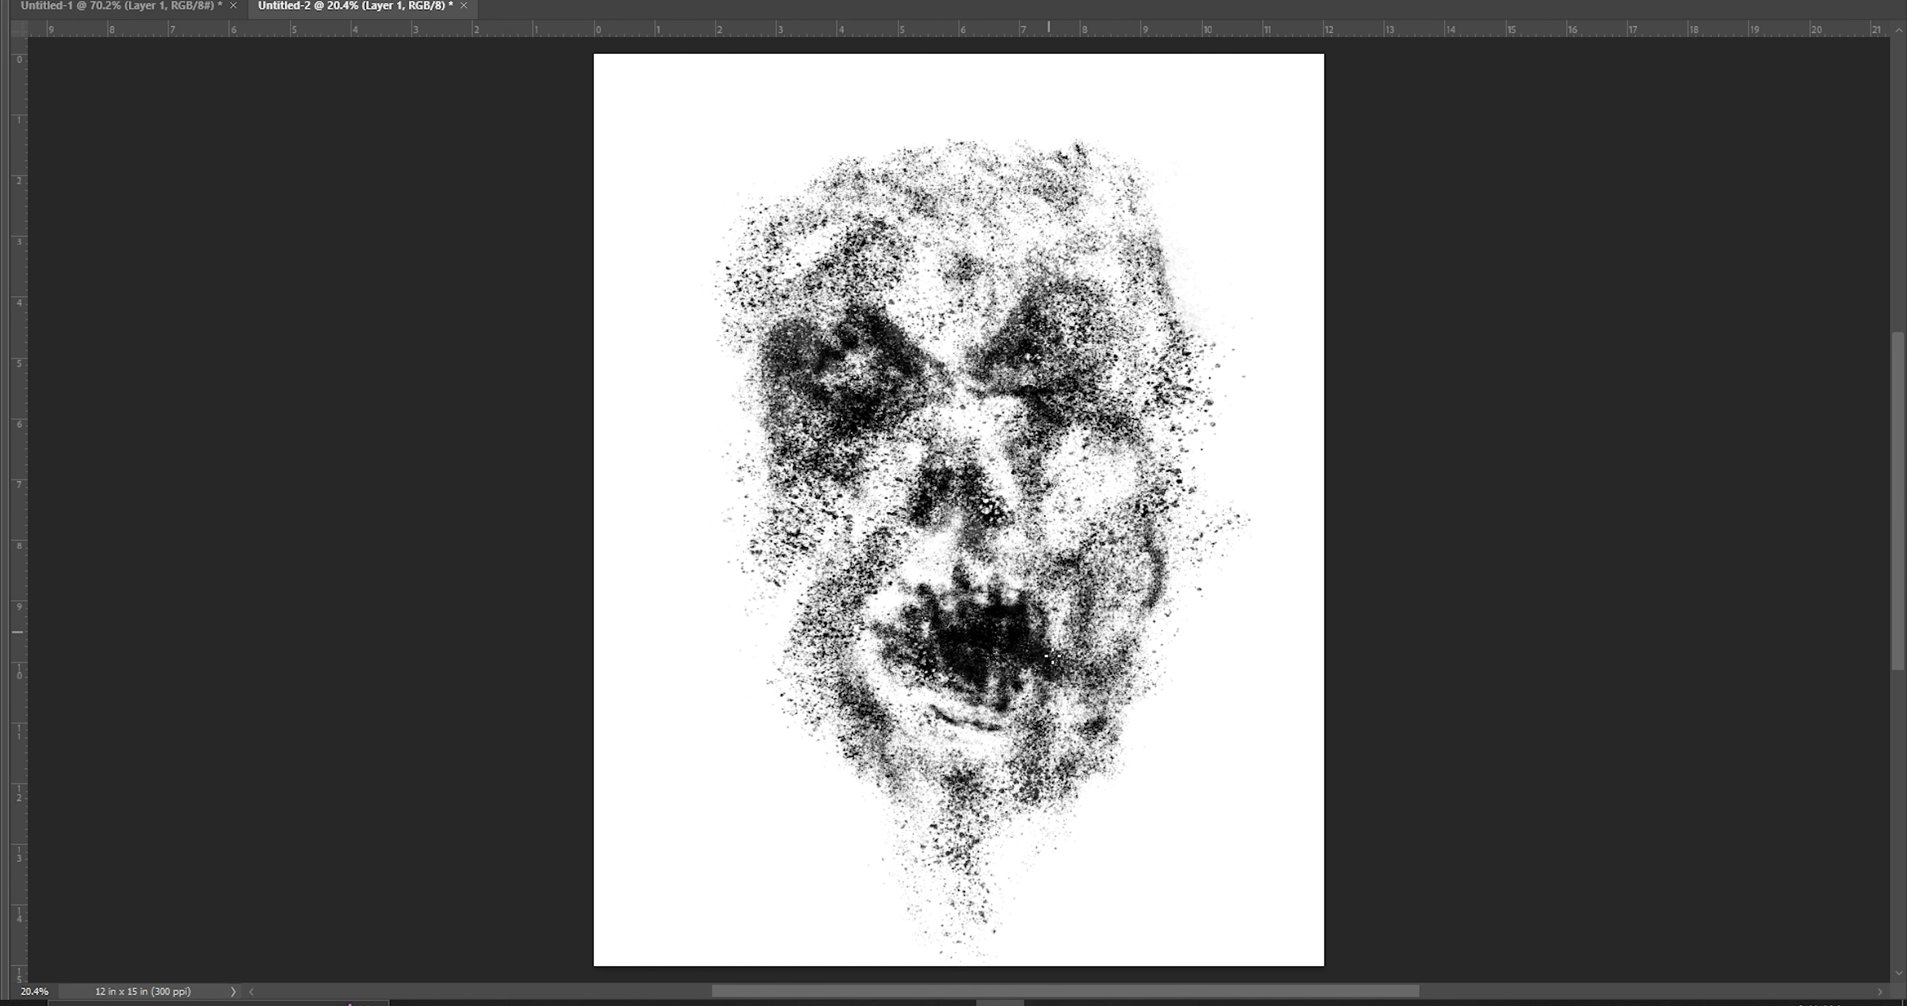
drag(1177, 453, 1168, 605)
drag(972, 664, 1040, 718)
mouse_move(929, 577)
mouse_down()
mouse_move(1003, 562)
mouse_move(1026, 577)
mouse_move(931, 567)
mouse_move(893, 622)
mouse_up()
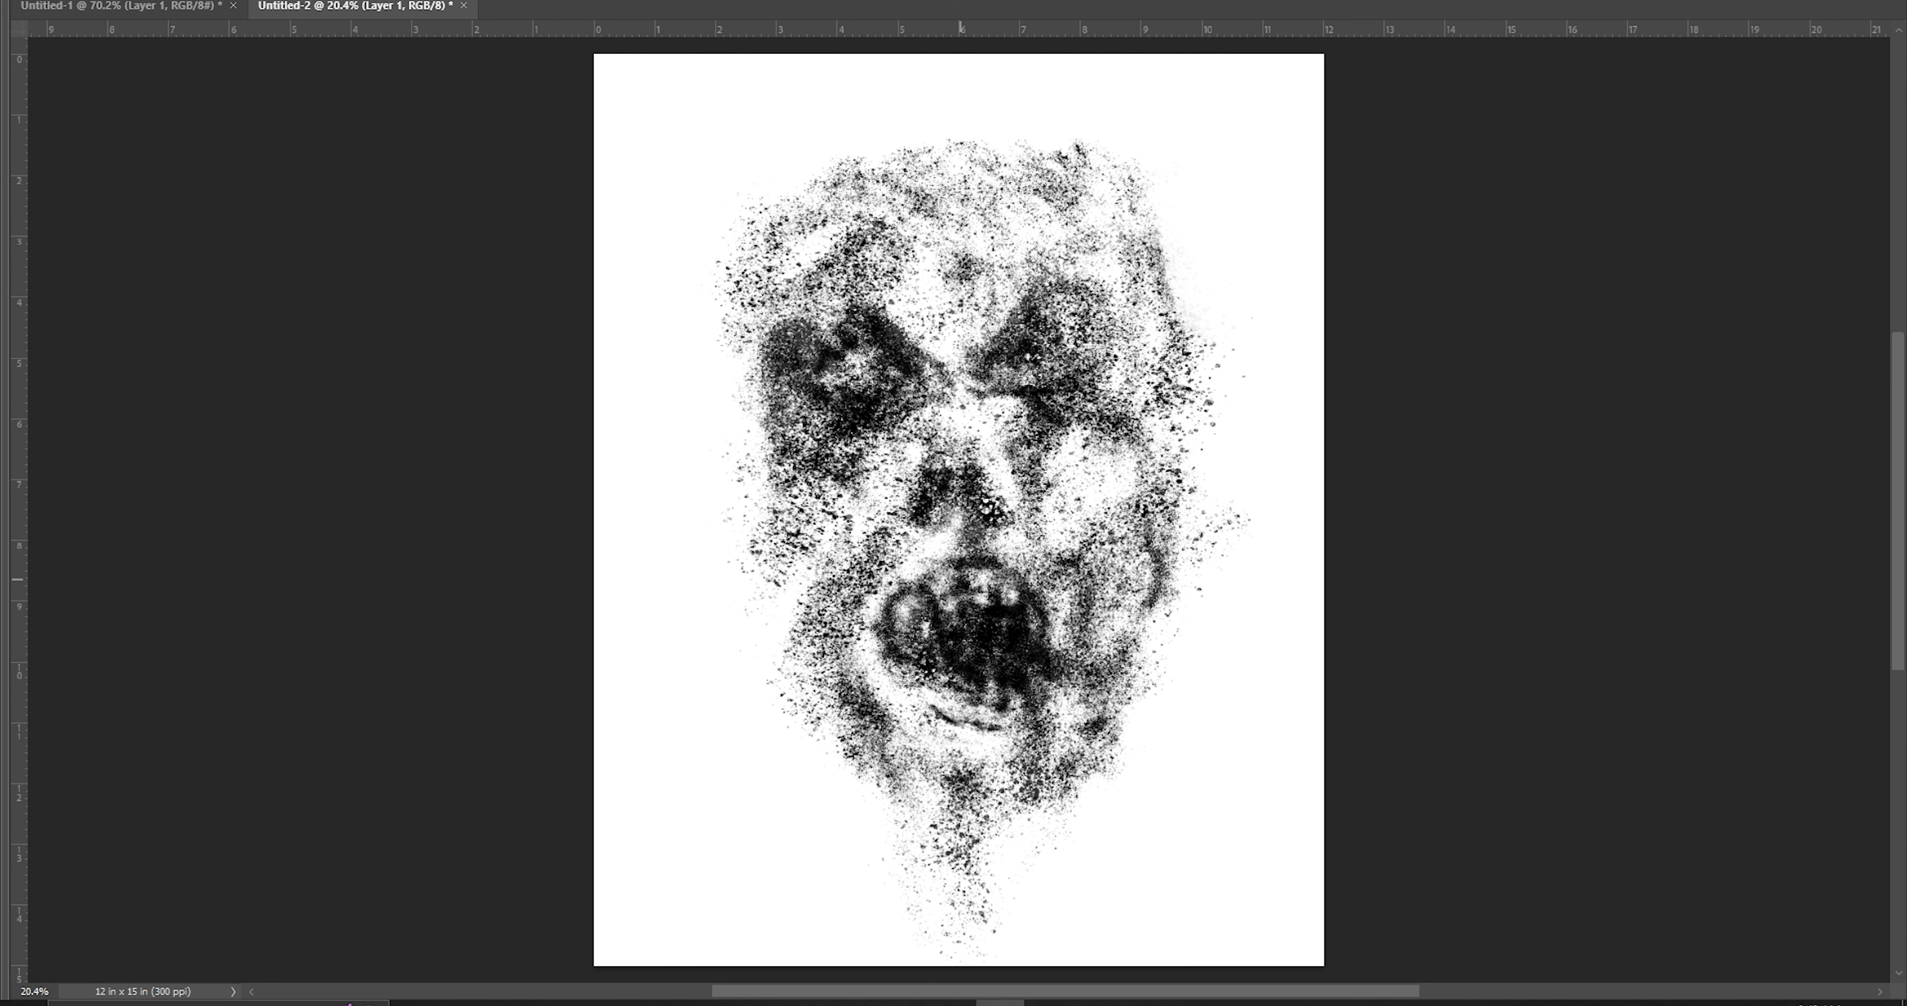
mouse_move(928, 603)
mouse_down()
mouse_move(937, 576)
mouse_move(917, 624)
mouse_up()
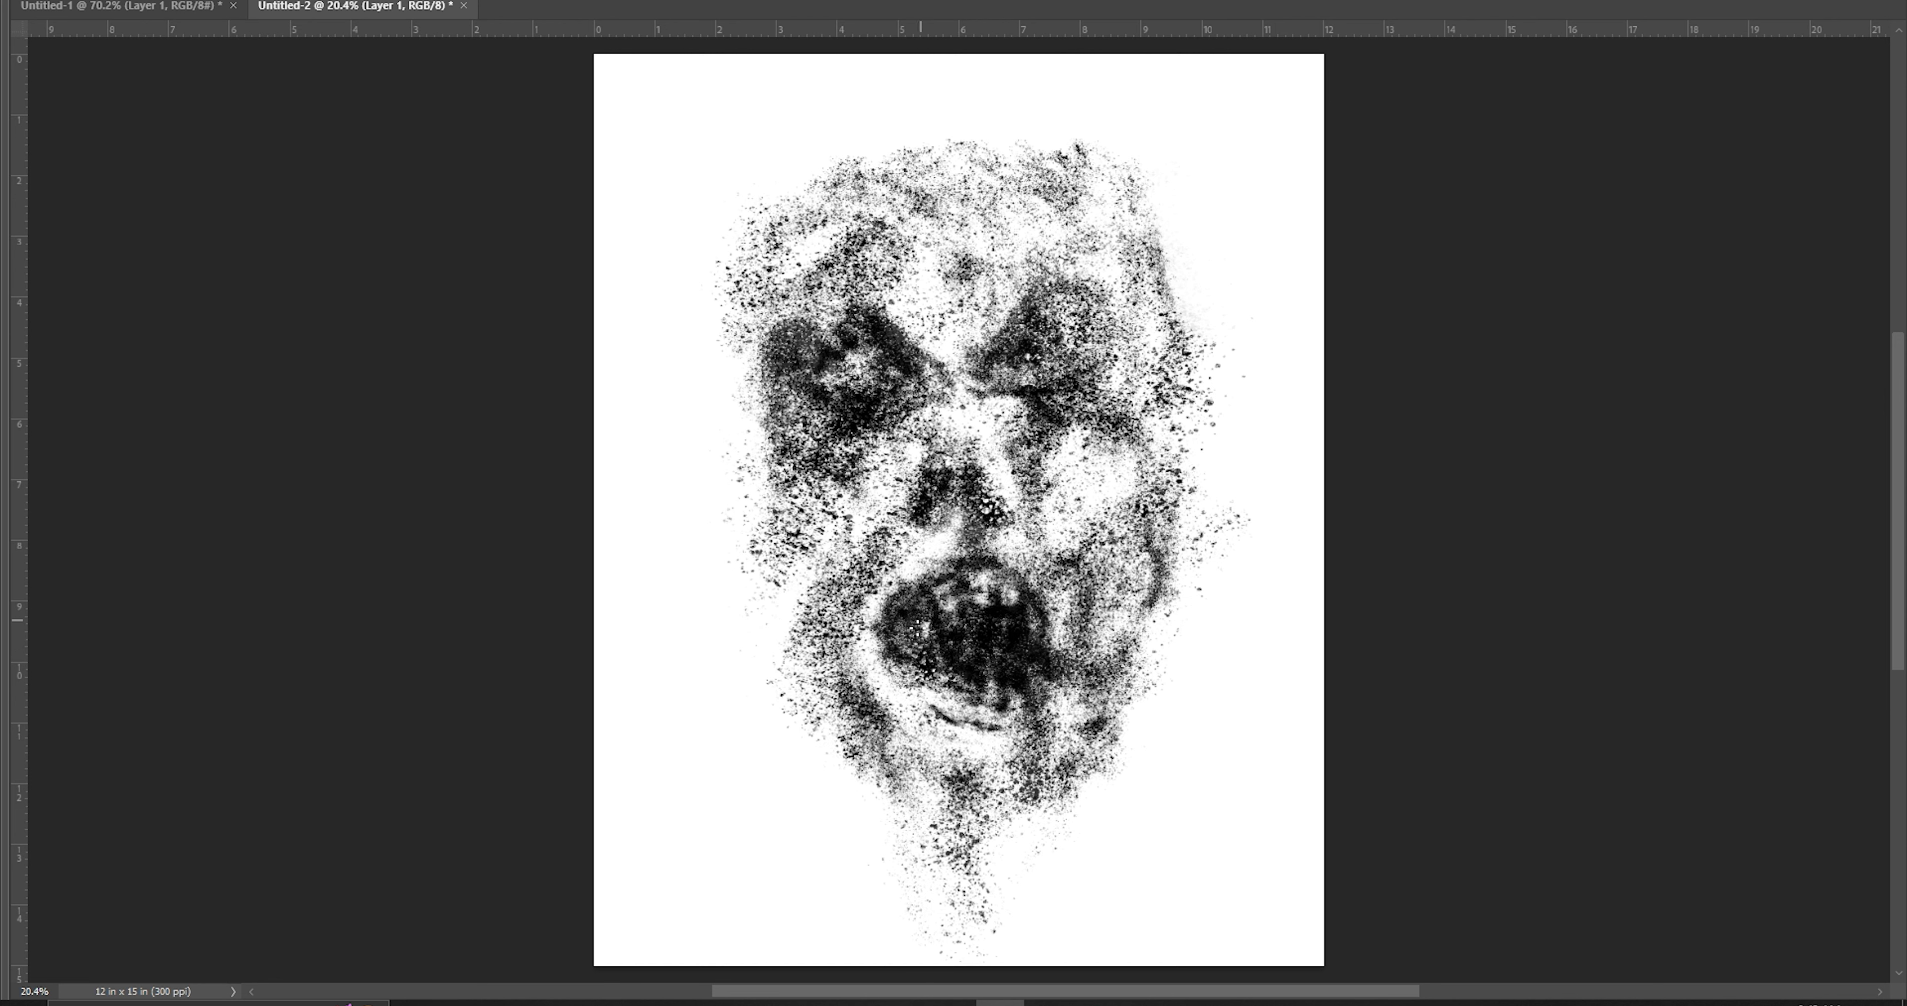
drag(1039, 597, 1044, 610)
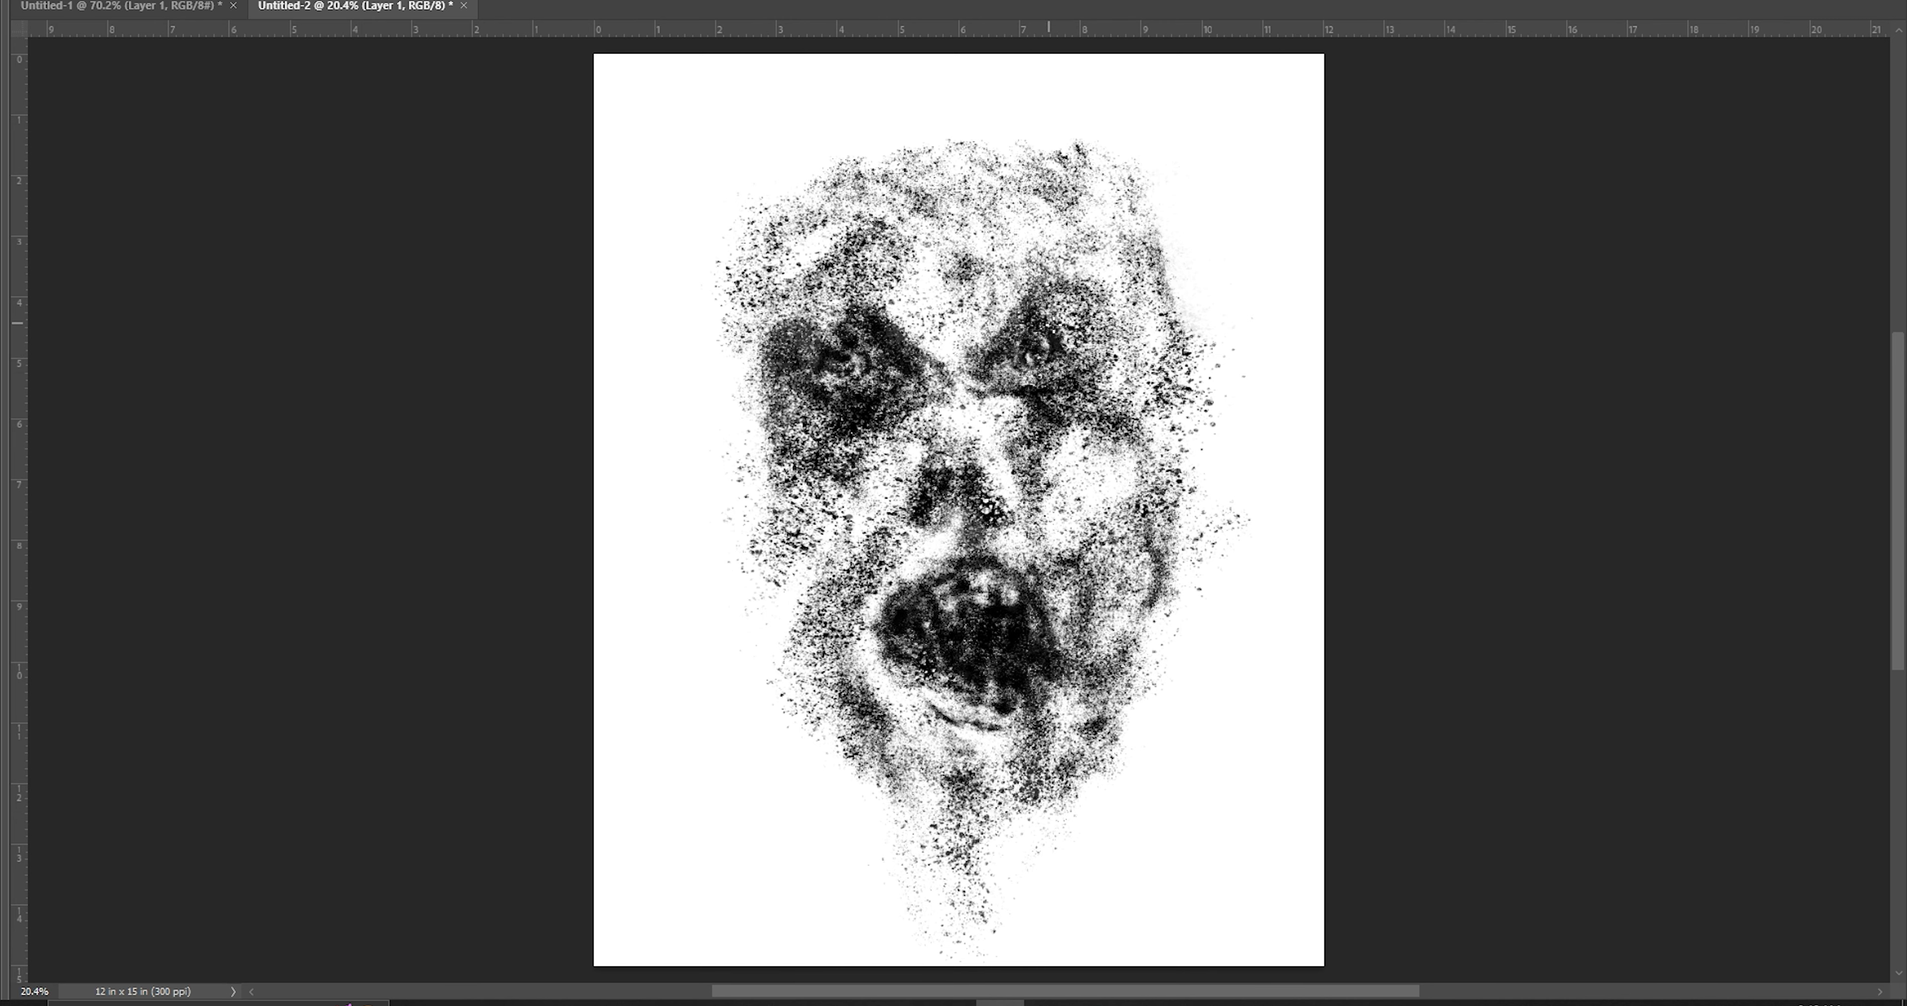
Darken between the eyes, around the nostrils and along both sides of the nose
key(Tab)
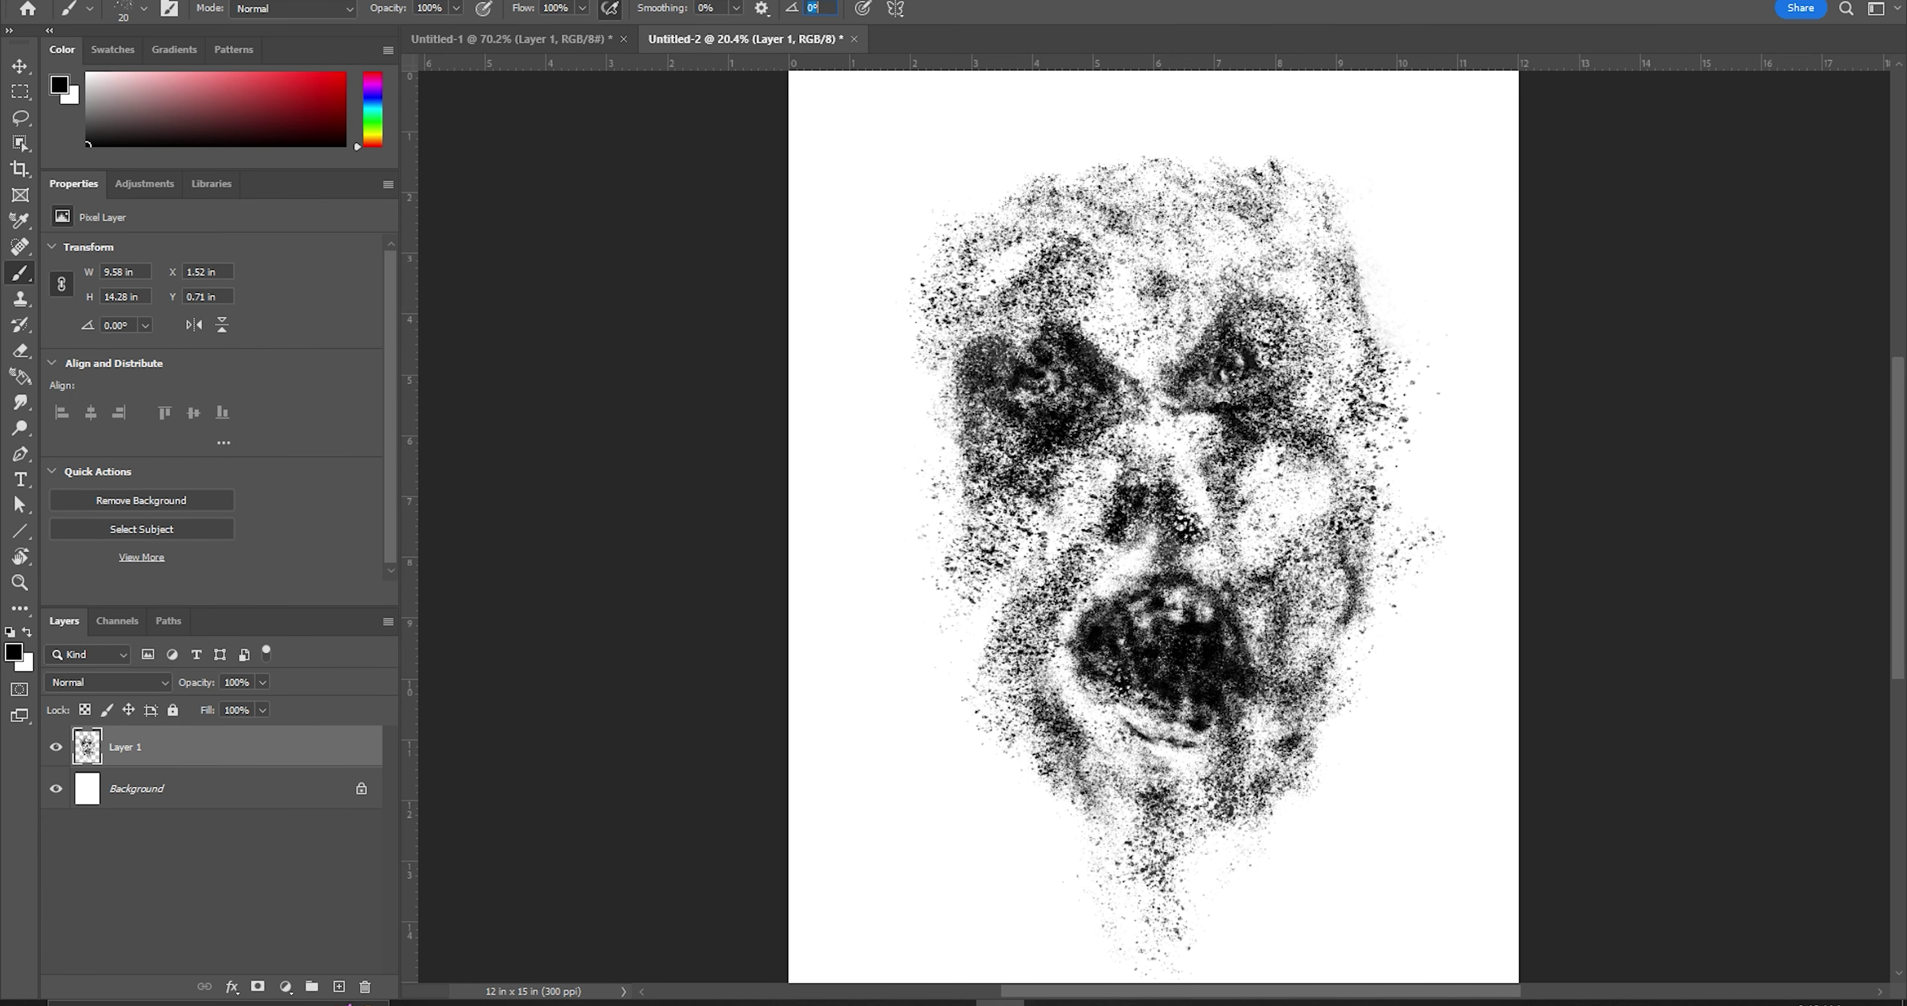
key(Tab)
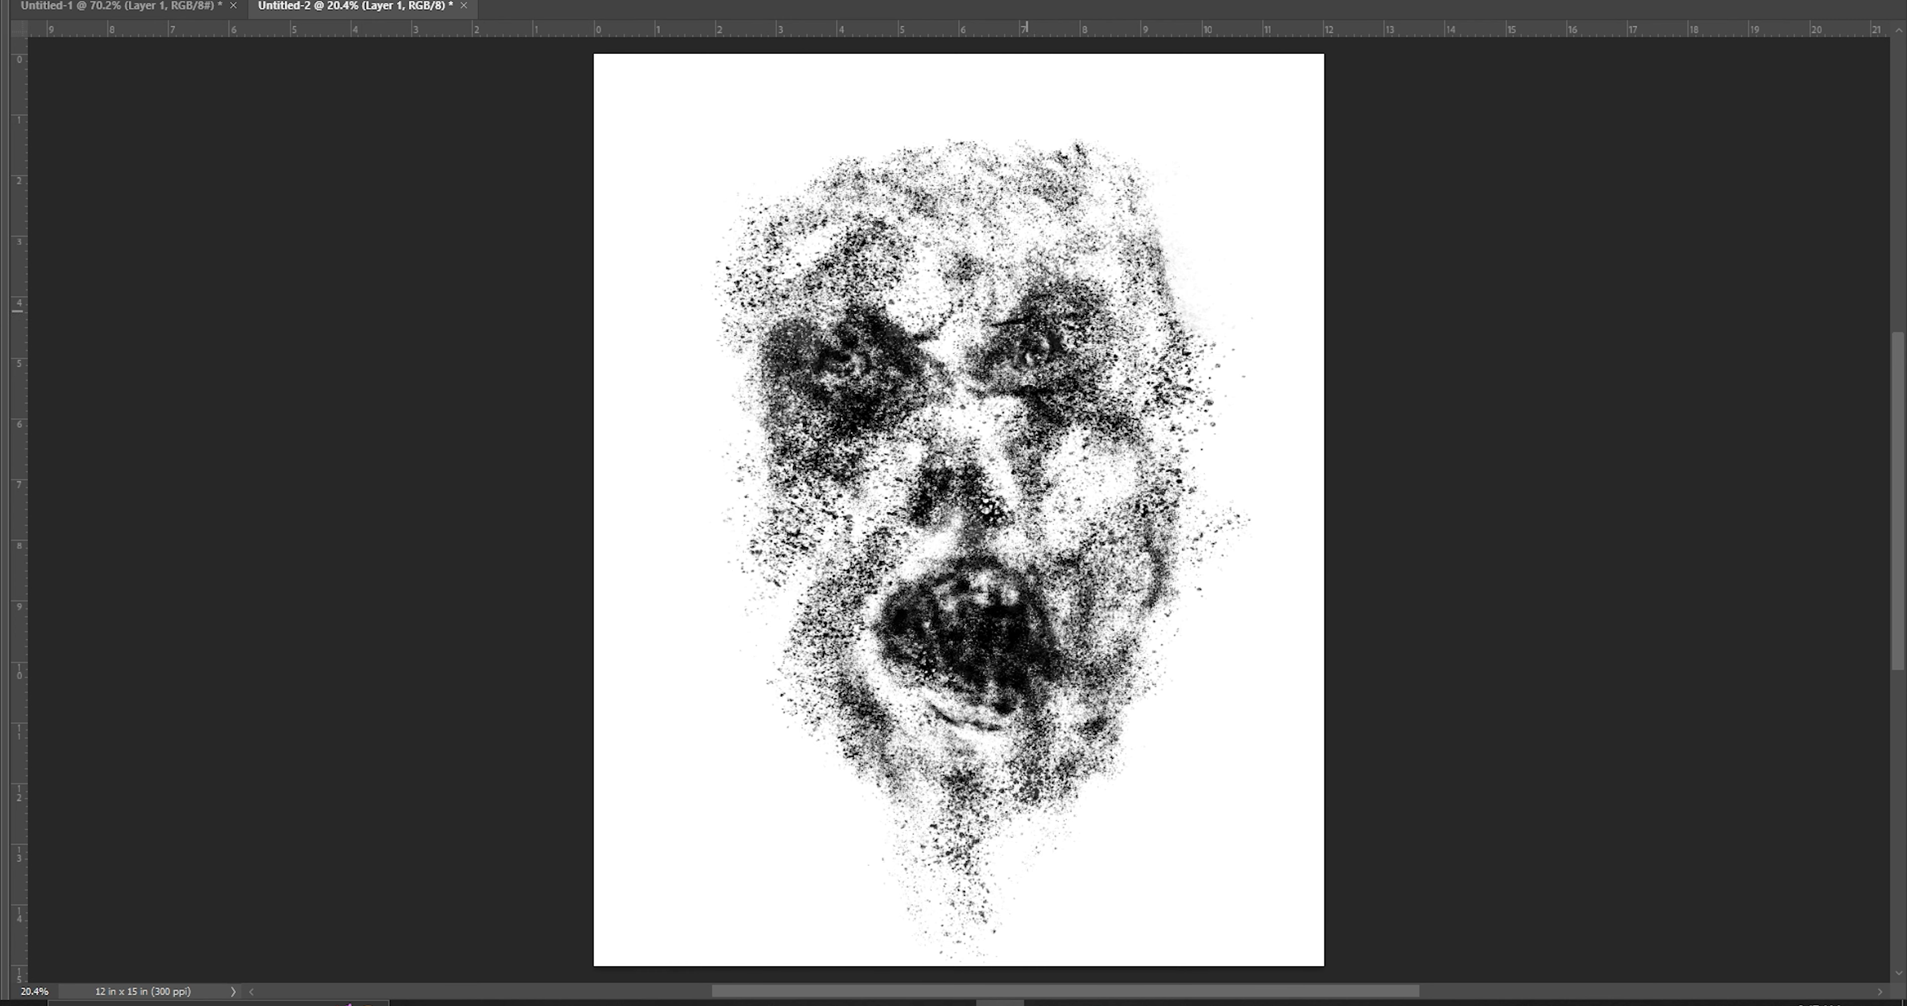
key(Tab)
key(Tab)
mouse_move(925, 400)
mouse_down()
mouse_move(937, 440)
mouse_move(930, 333)
mouse_move(963, 355)
mouse_move(994, 333)
mouse_up()
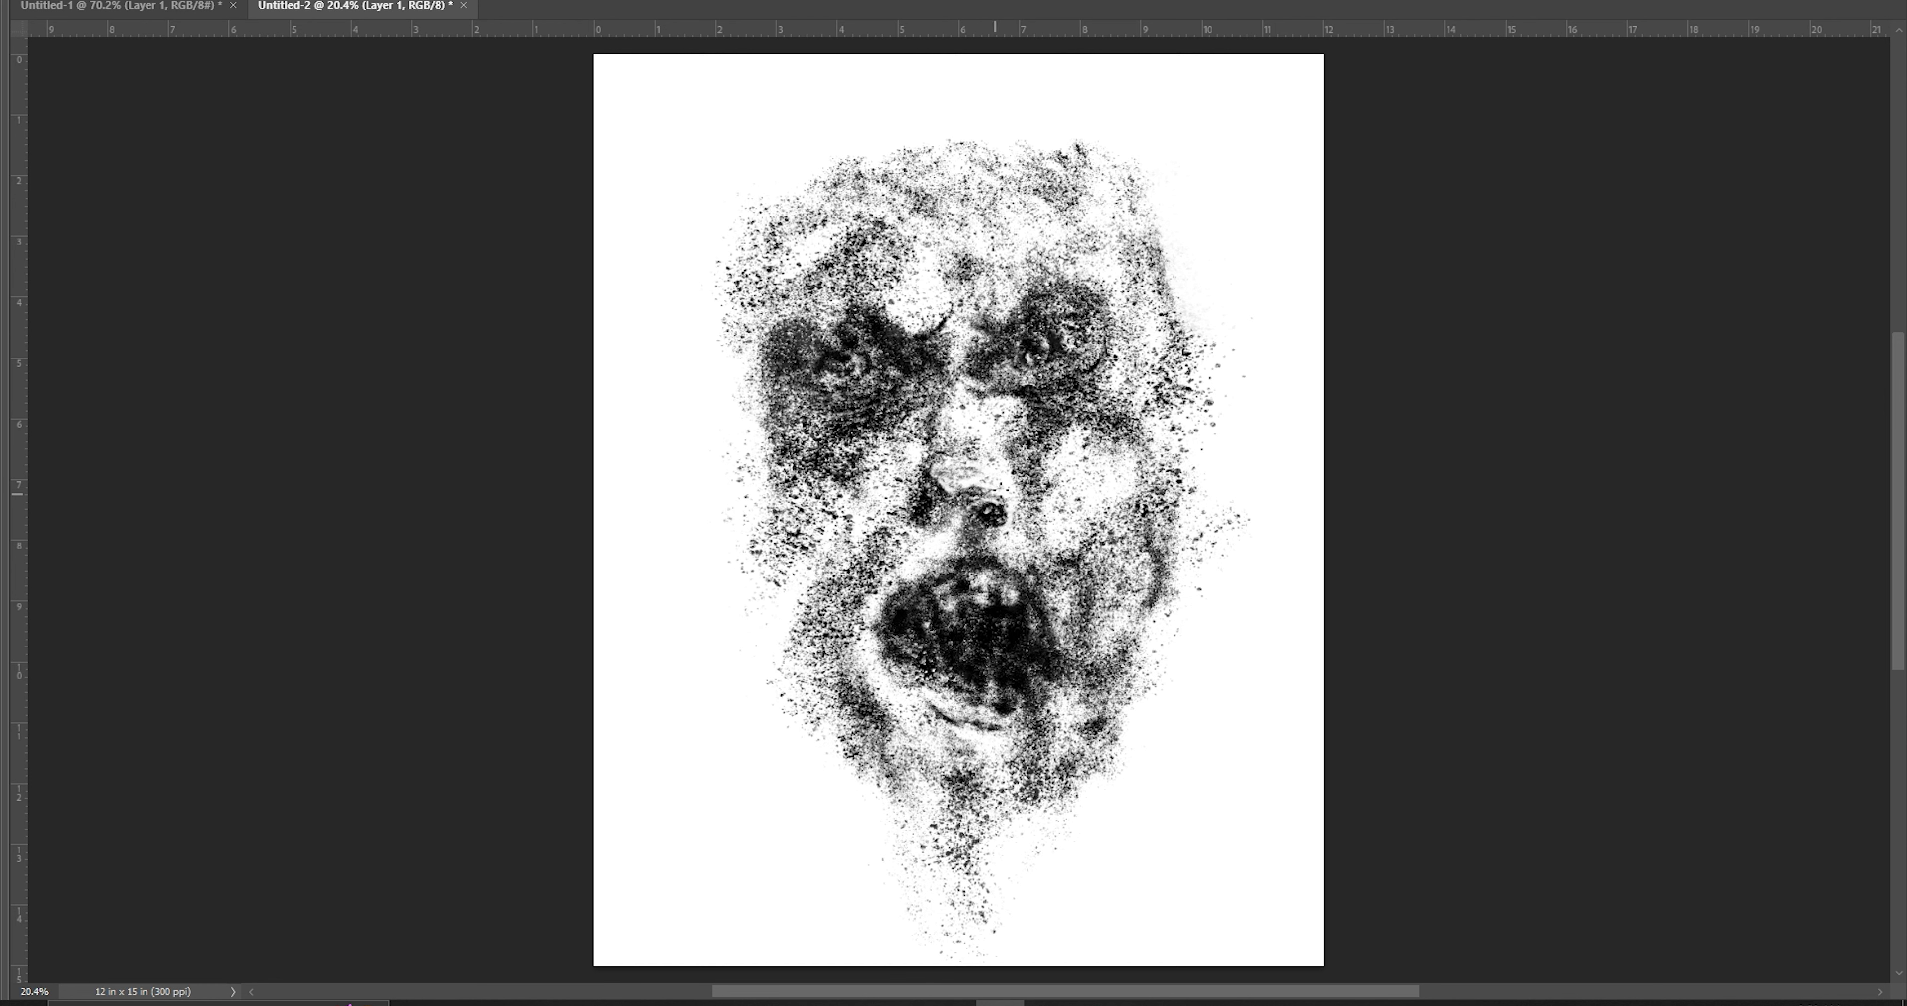
mouse_move(1025, 500)
mouse_down()
mouse_move(948, 518)
mouse_move(1000, 511)
mouse_up()
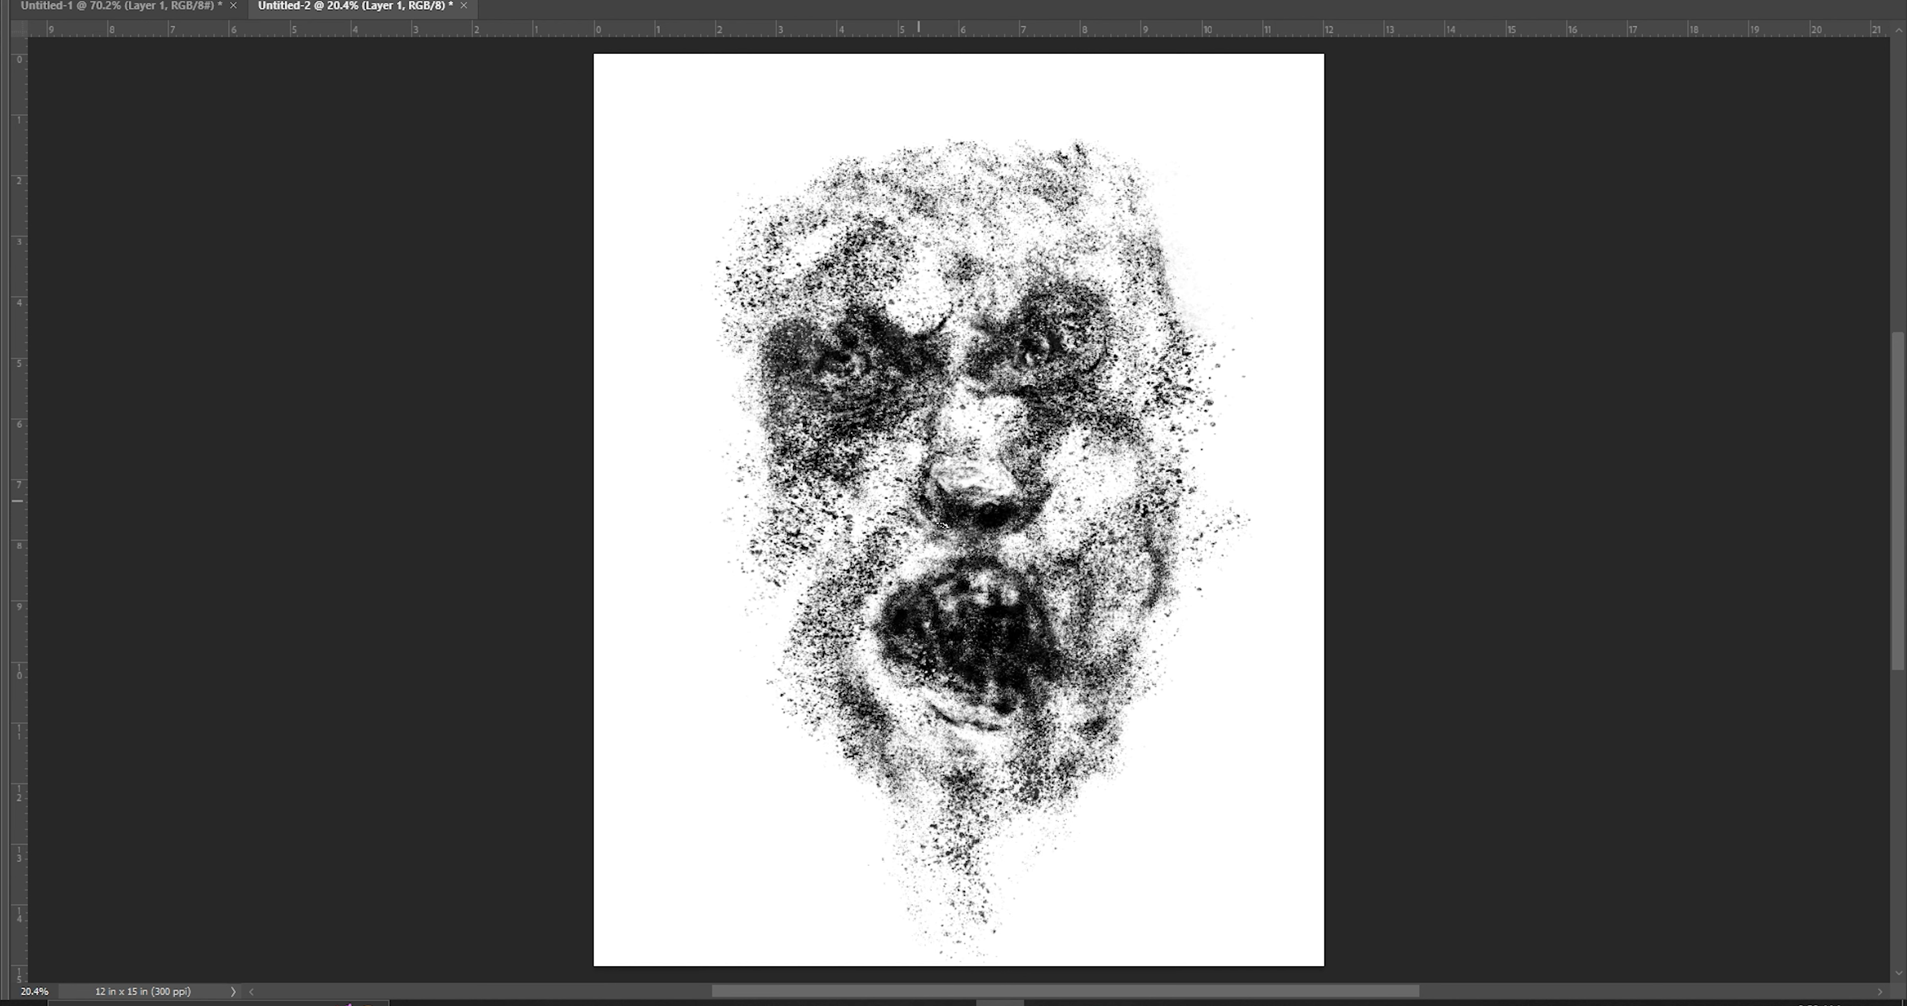
mouse_move(951, 449)
mouse_down()
mouse_move(932, 421)
mouse_move(1011, 455)
mouse_move(1018, 510)
mouse_up()
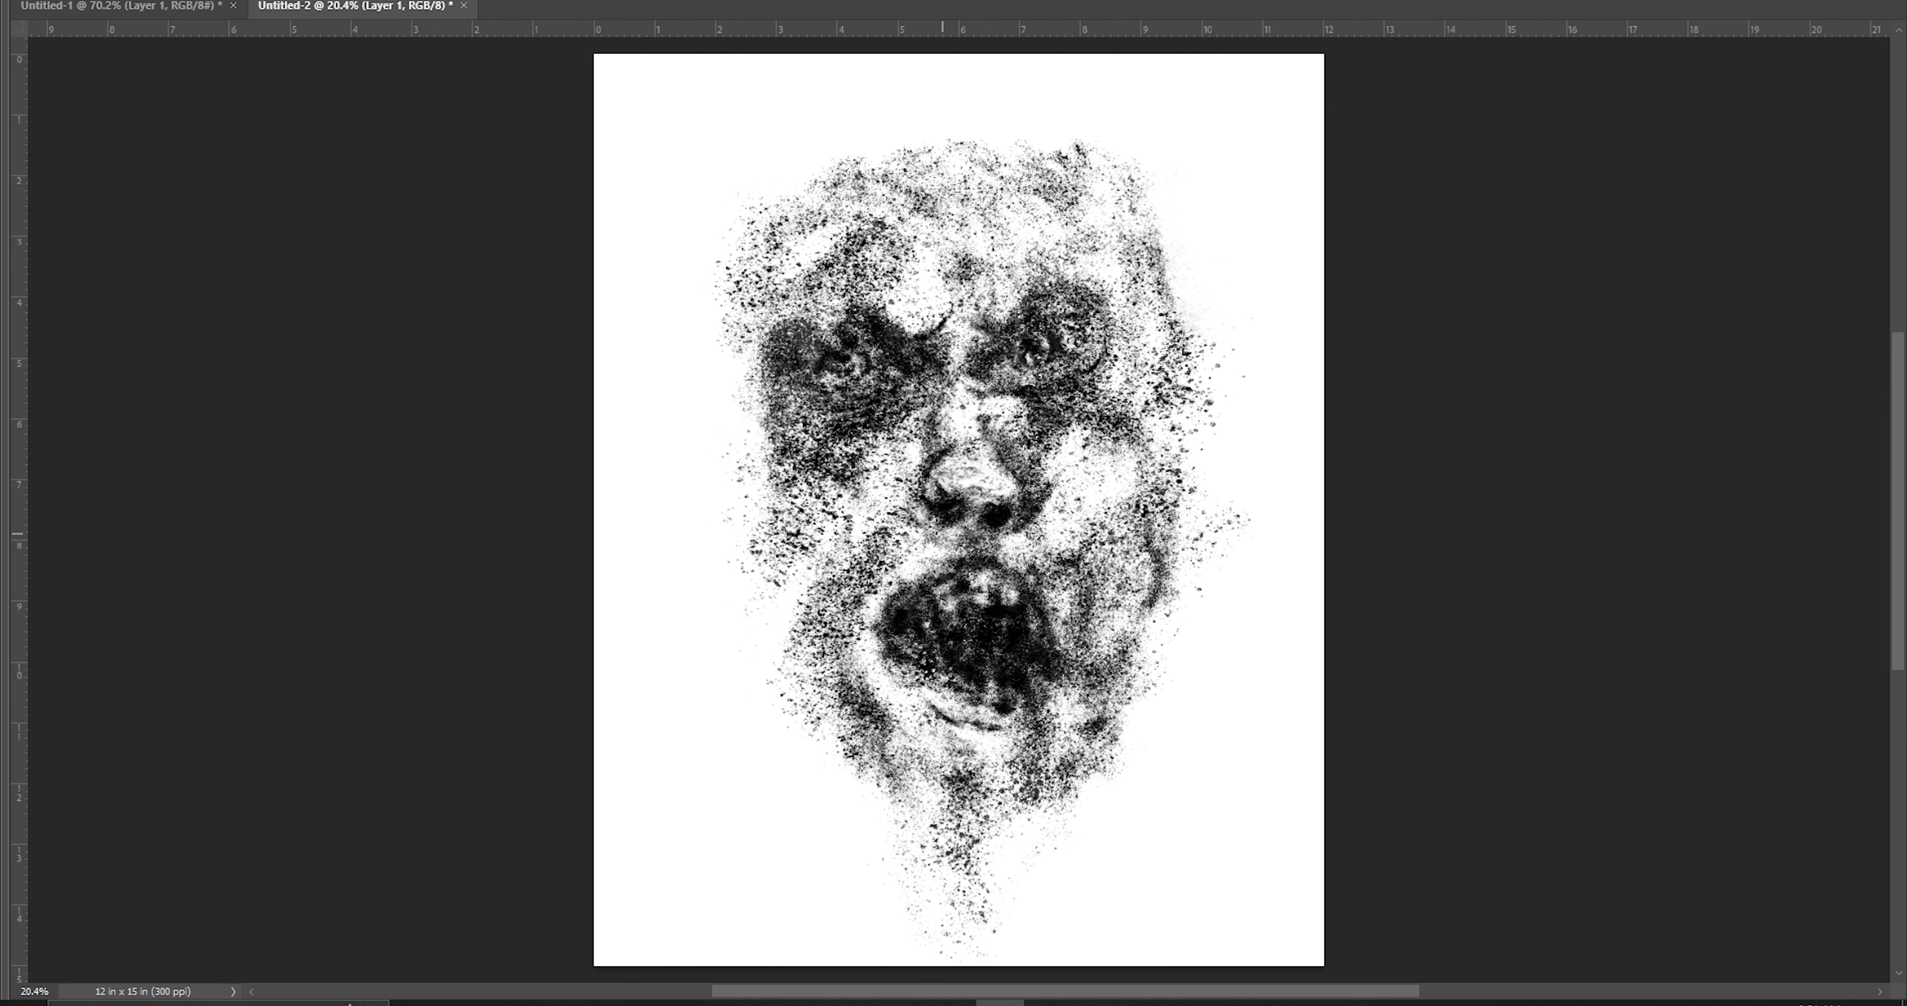
mouse_move(955, 428)
mouse_down()
mouse_move(1037, 518)
mouse_move(1001, 409)
mouse_move(970, 437)
mouse_up()
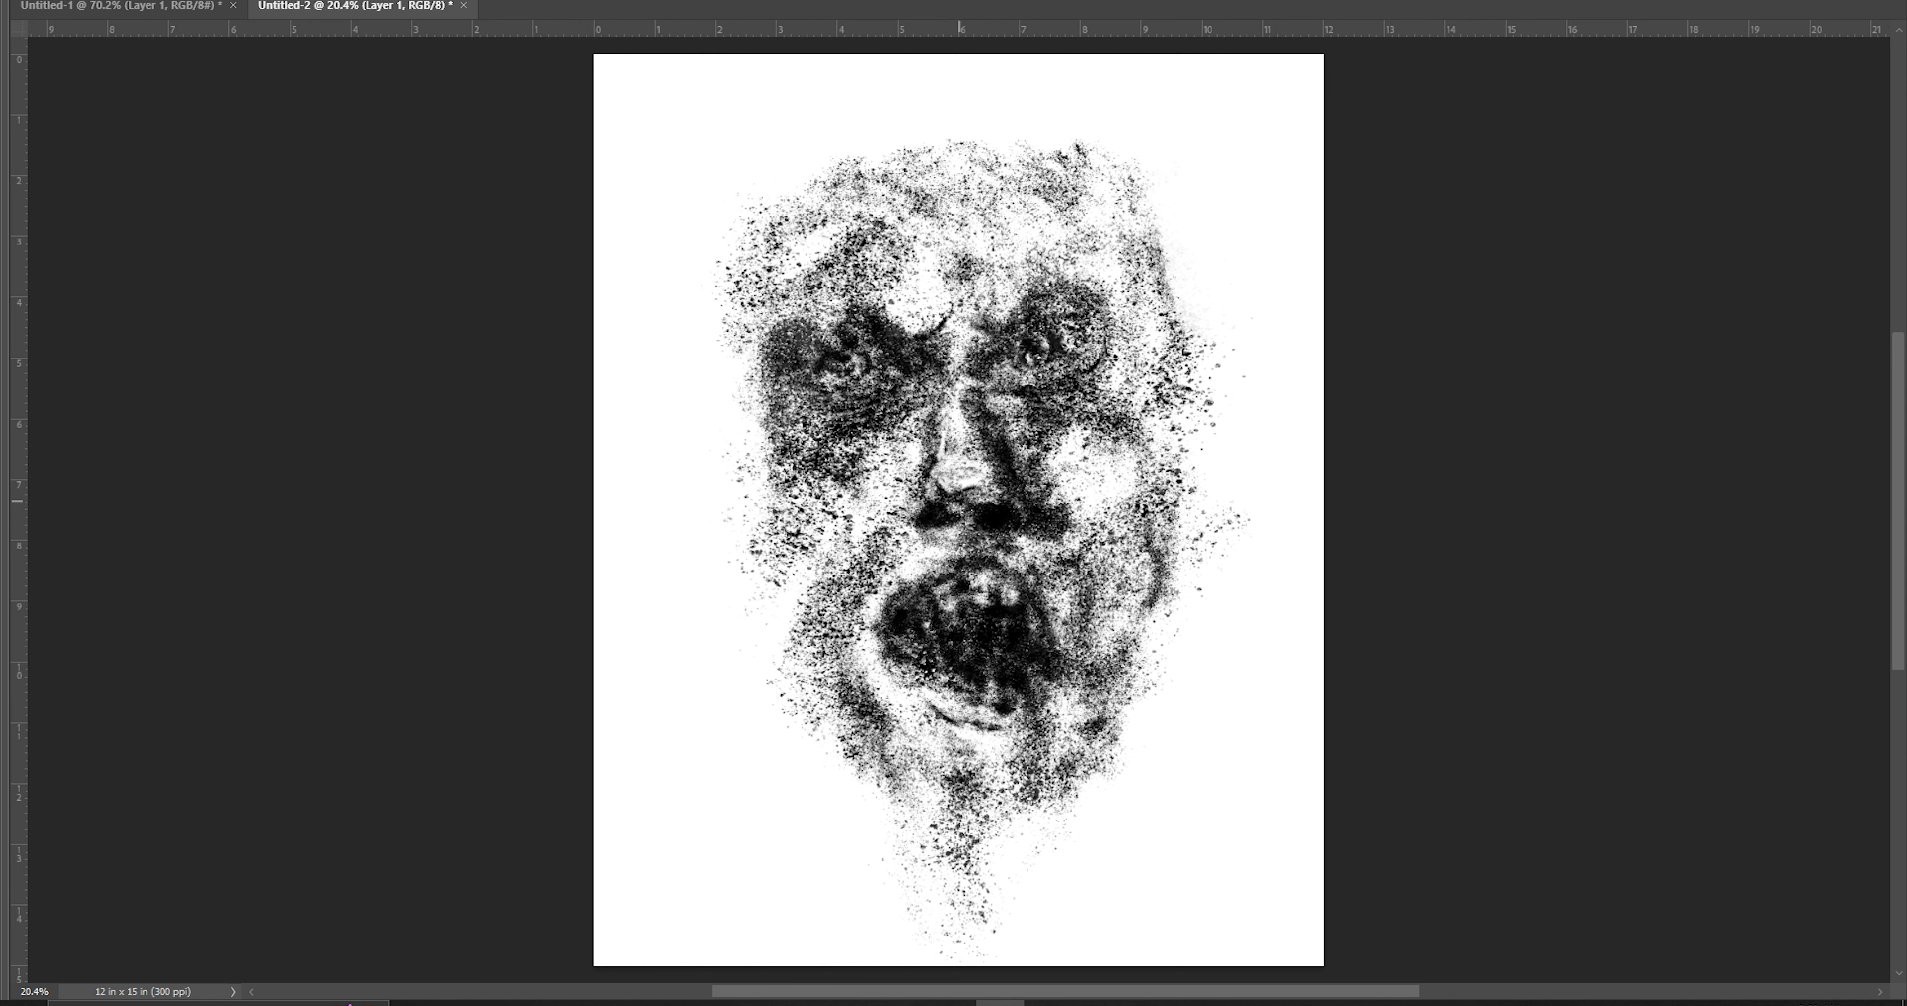
Reshape the nose tip, upper lip, left cheek and chin with light and dark spatter
drag(988, 504, 946, 521)
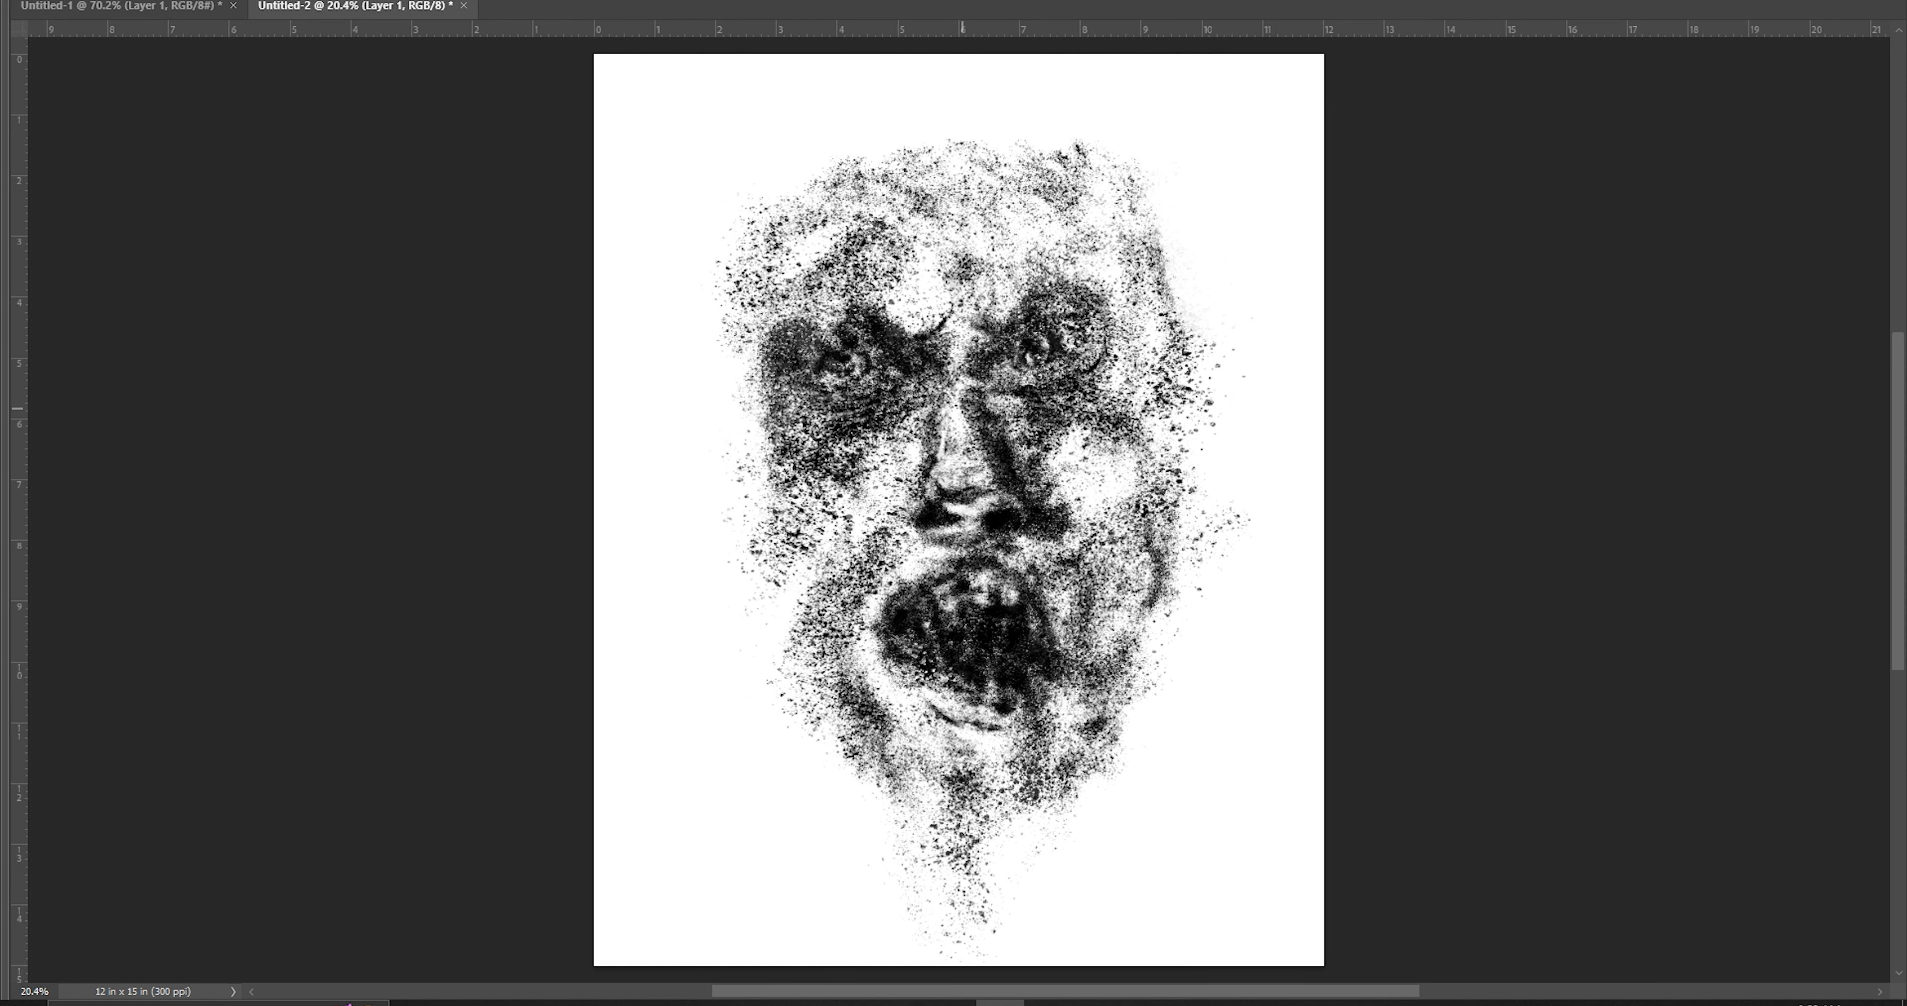
mouse_move(962, 408)
mouse_down()
mouse_move(955, 473)
mouse_move(1029, 518)
mouse_move(939, 534)
mouse_up()
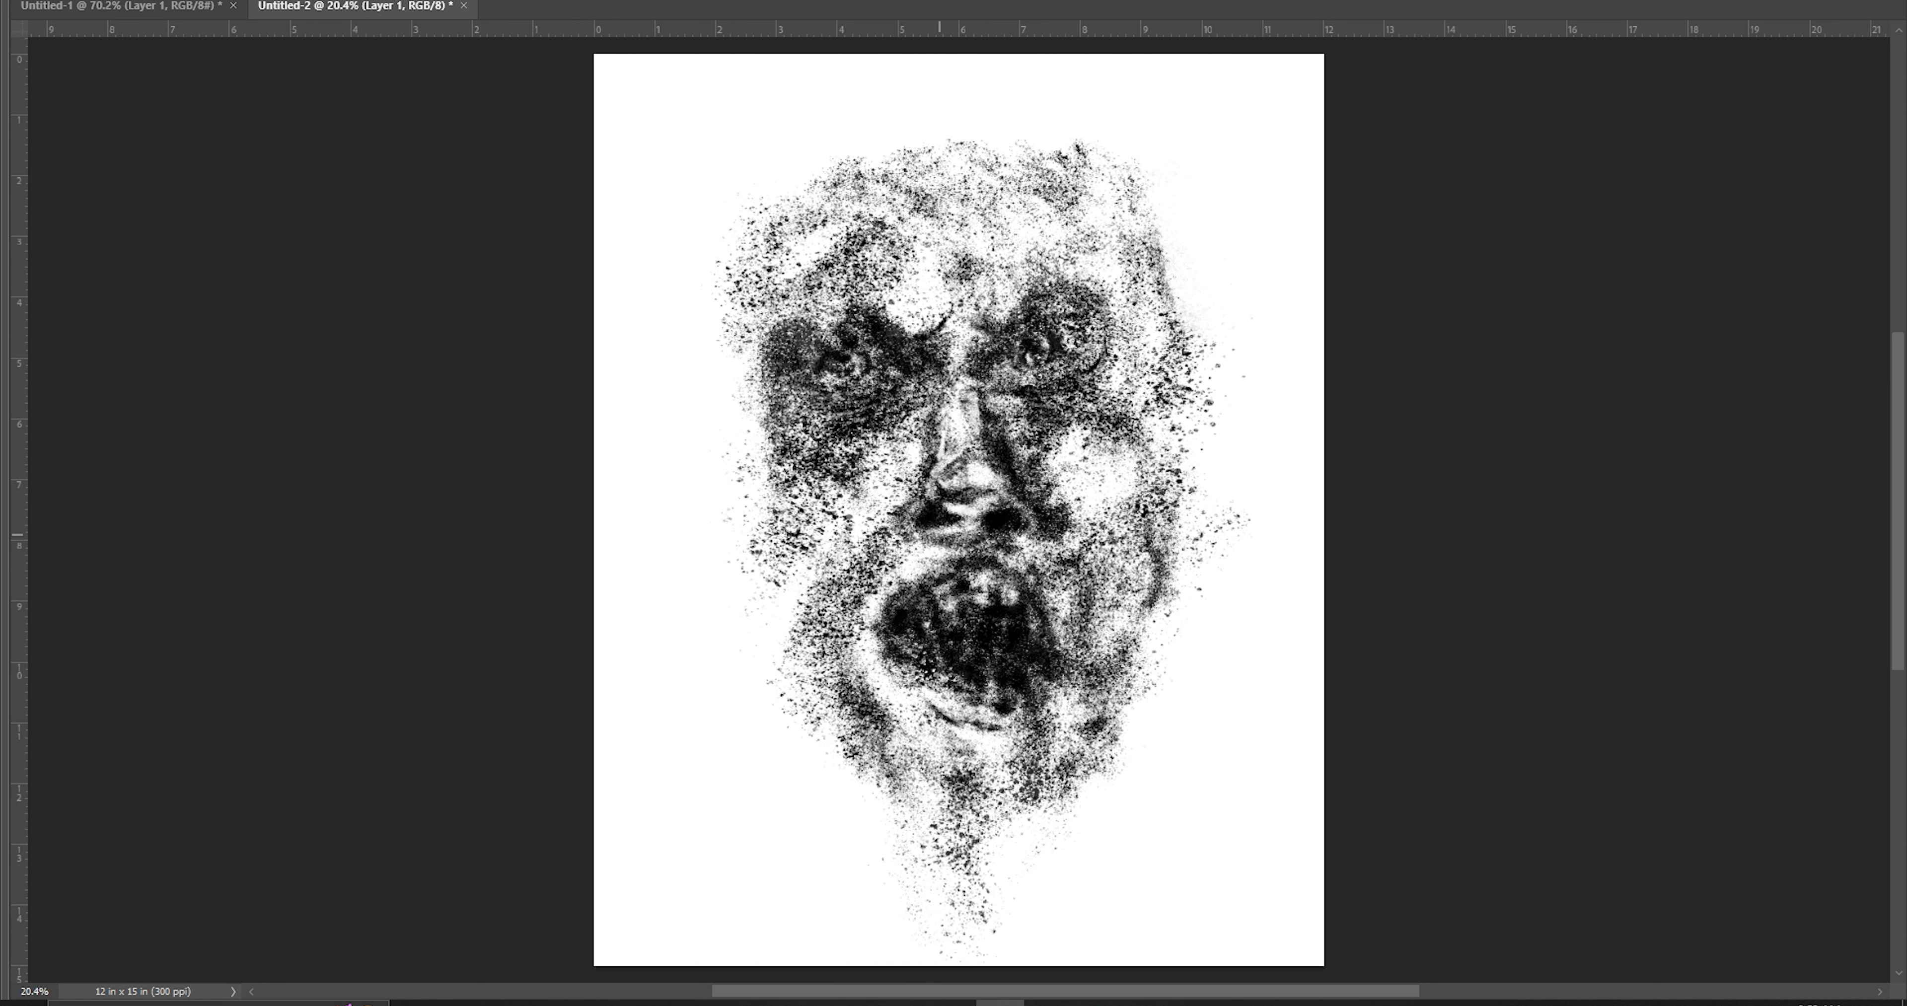
mouse_move(1018, 583)
mouse_down()
mouse_move(963, 566)
mouse_move(1020, 580)
mouse_up()
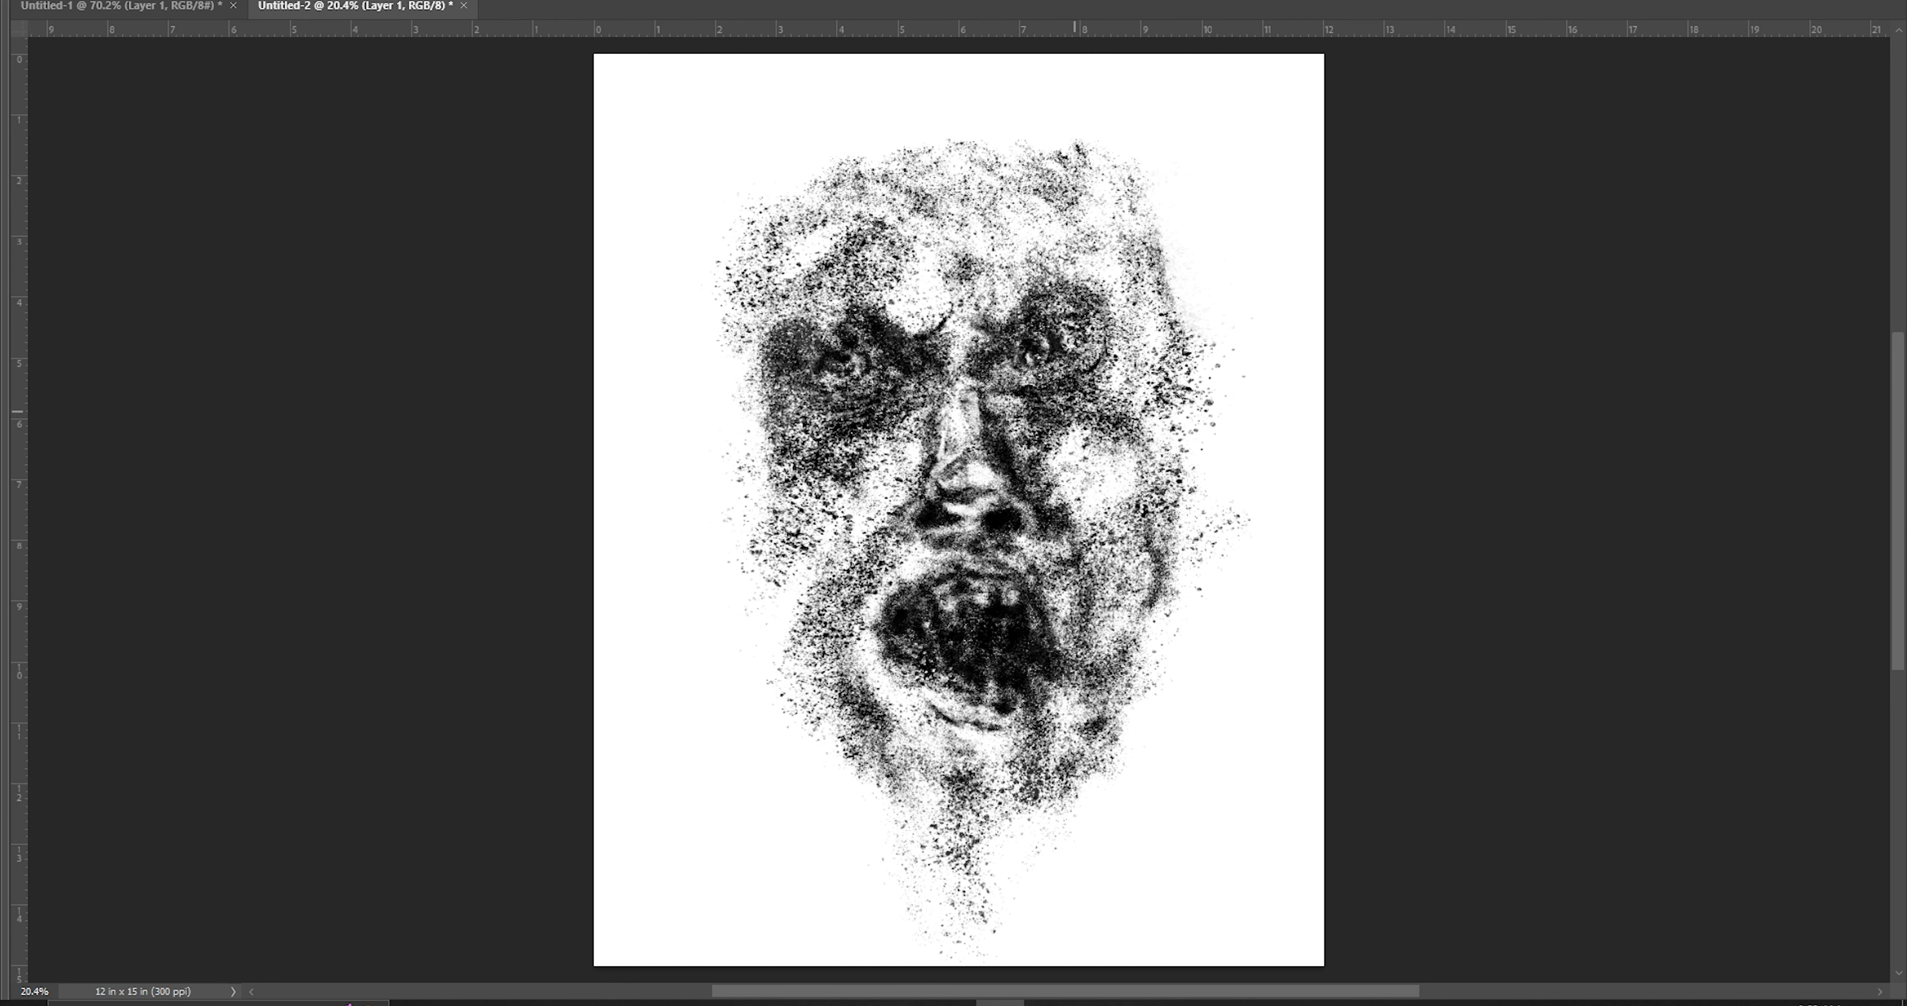
mouse_move(935, 495)
mouse_down()
mouse_move(951, 503)
mouse_move(963, 455)
mouse_move(985, 548)
mouse_up()
mouse_move(956, 437)
mouse_down()
mouse_move(970, 481)
mouse_move(999, 485)
mouse_up()
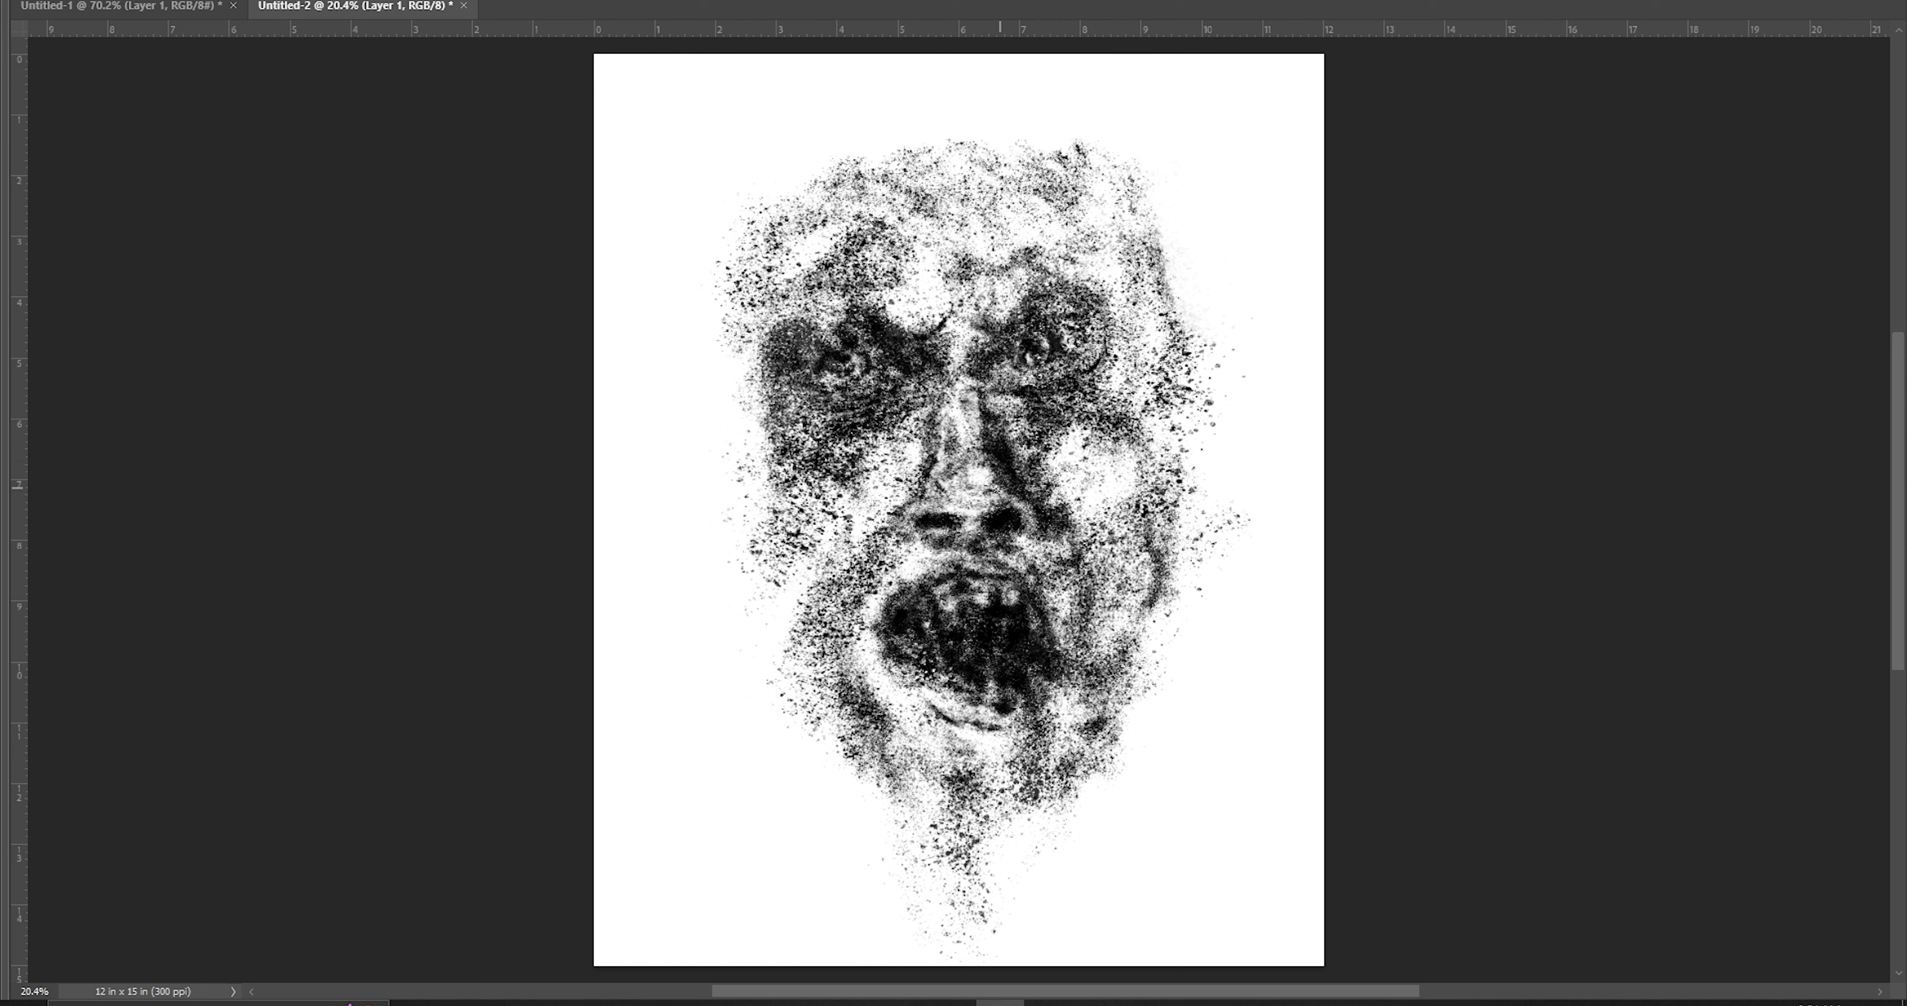
drag(955, 418, 940, 473)
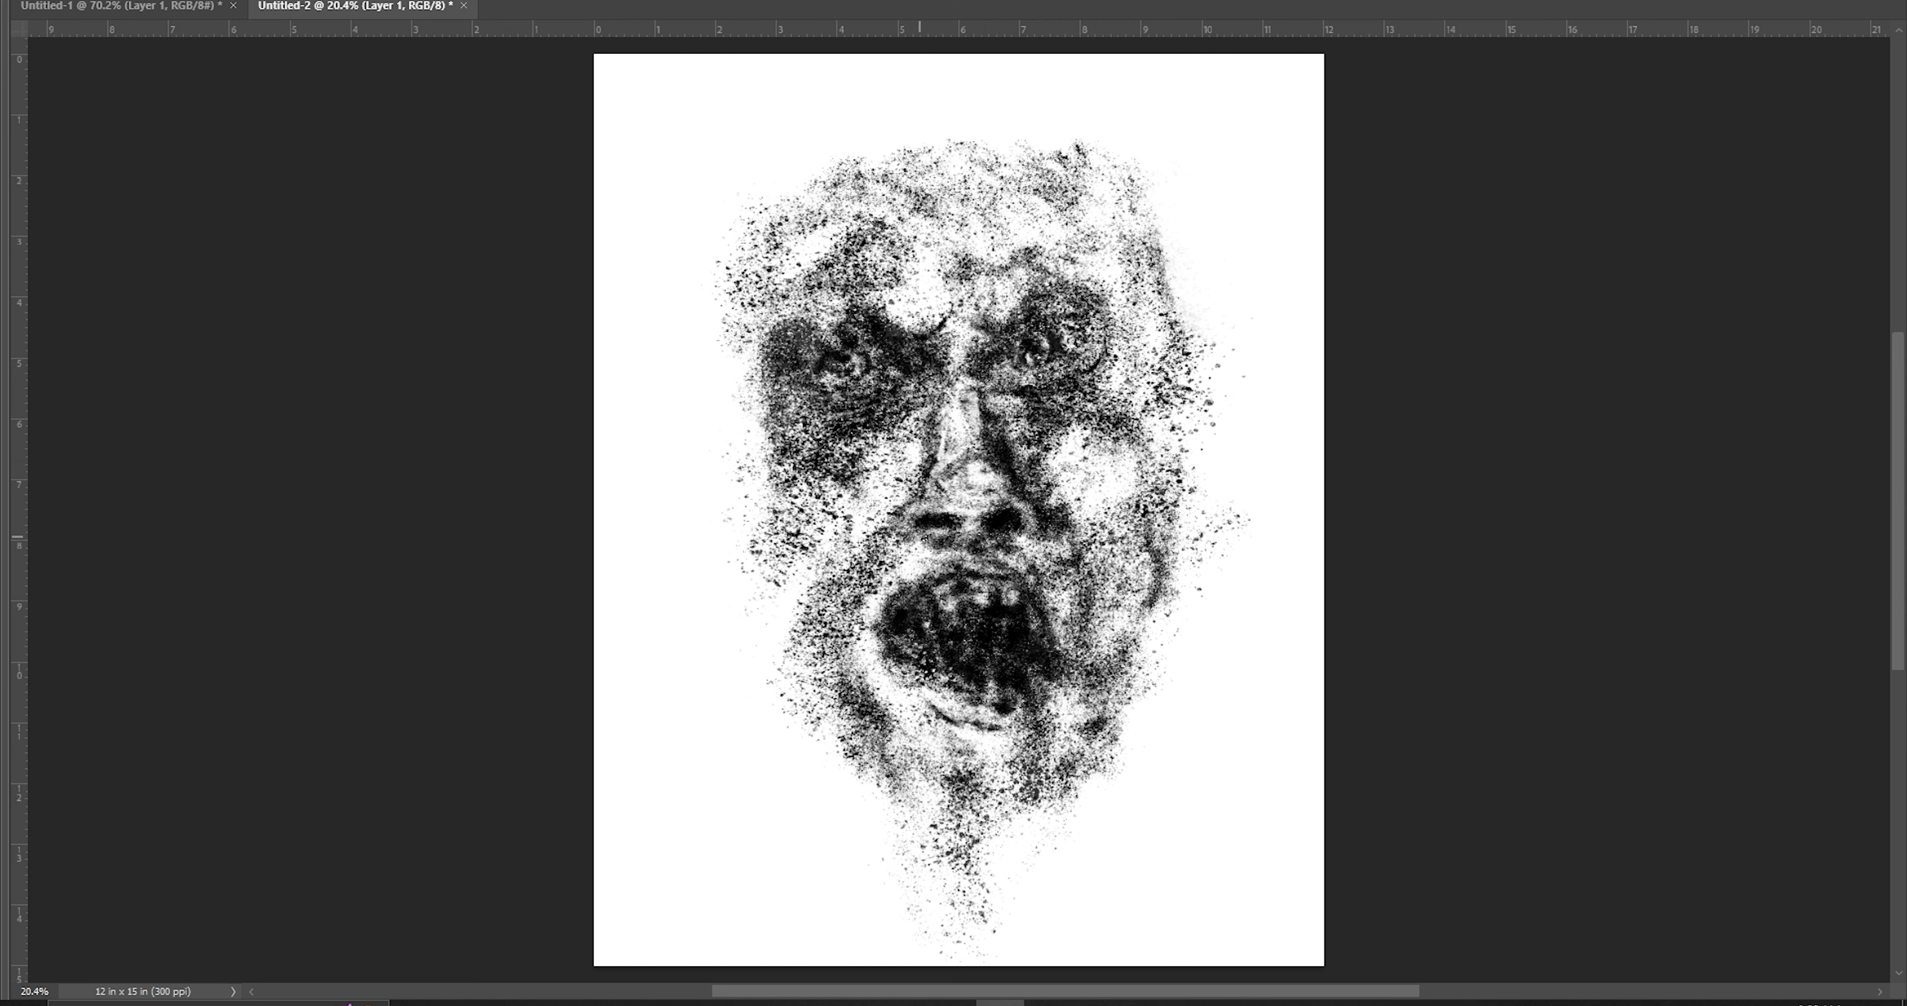
mouse_move(919, 538)
mouse_down()
mouse_move(948, 511)
mouse_move(899, 525)
mouse_move(889, 592)
mouse_move(1080, 777)
mouse_move(940, 859)
mouse_move(903, 725)
mouse_up()
mouse_move(977, 777)
mouse_down()
mouse_move(1087, 626)
mouse_move(968, 675)
mouse_move(947, 644)
mouse_move(970, 666)
mouse_move(999, 651)
mouse_up()
Lighten the mouth interior, whiten the cheek edge and reshape the head edges and jaw
drag(1048, 522, 1070, 527)
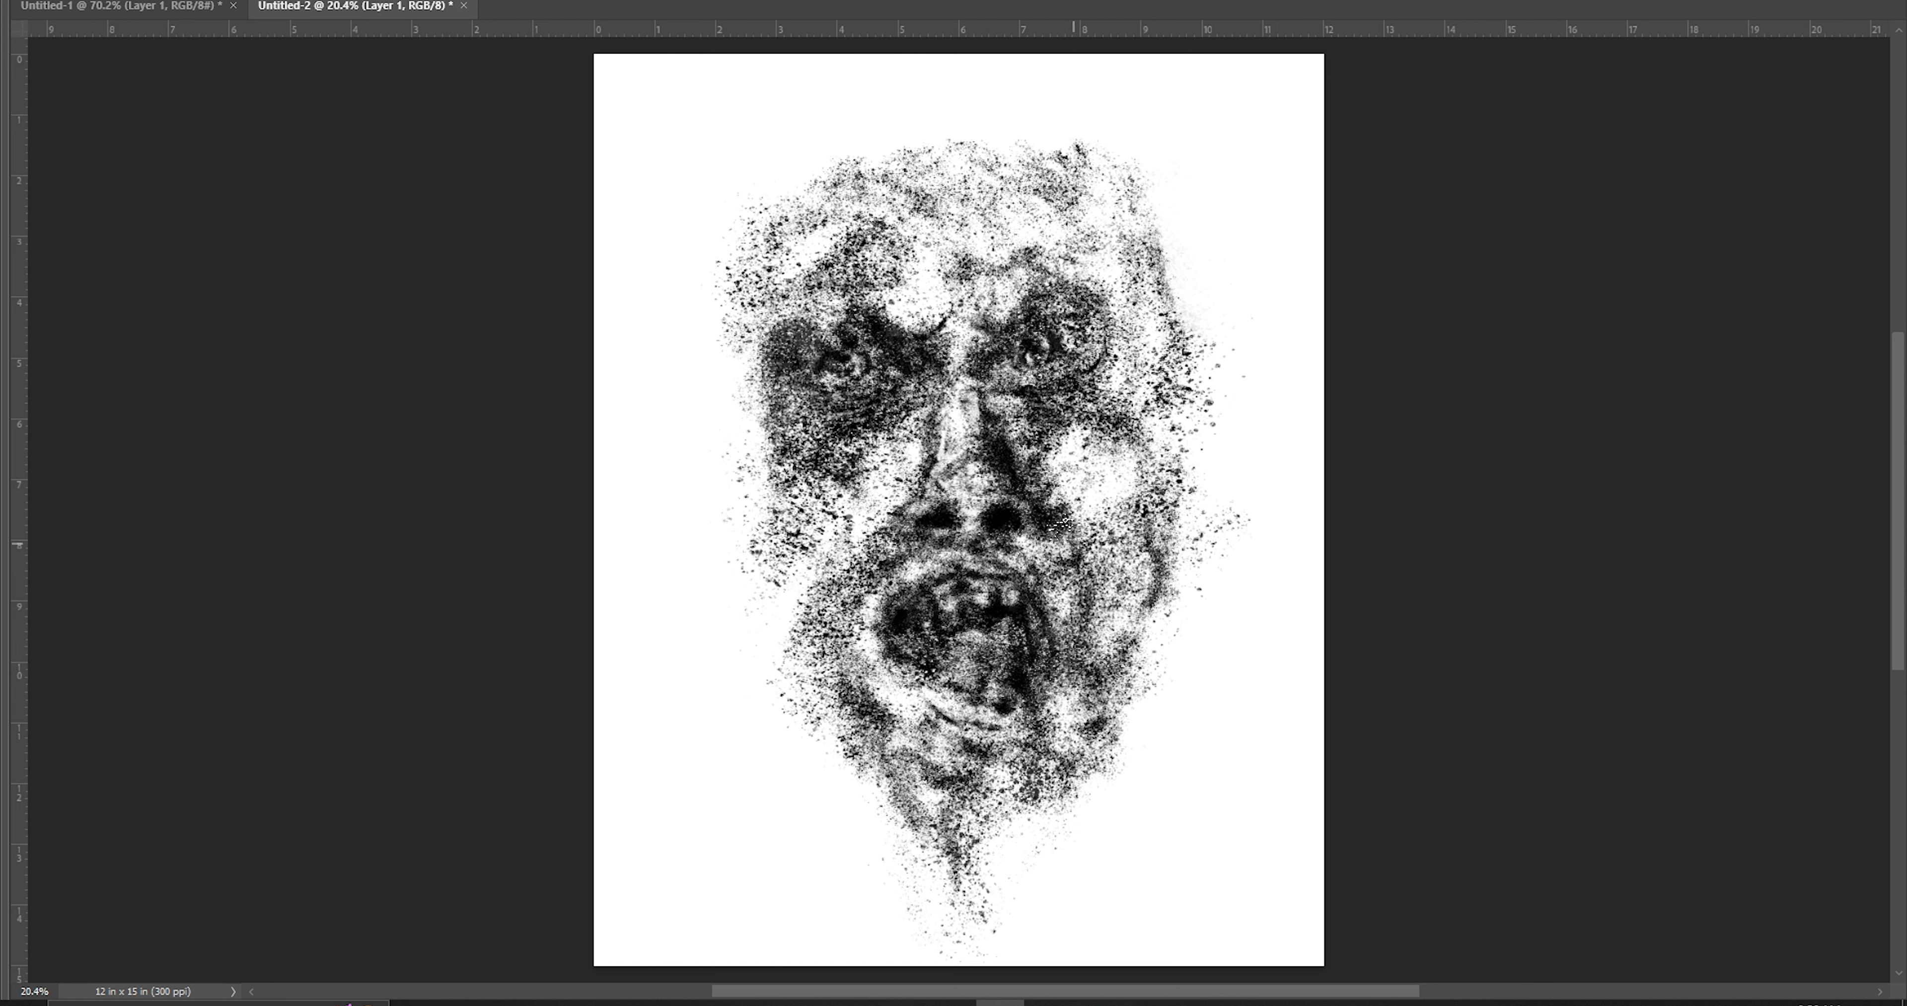
mouse_move(963, 370)
mouse_down()
mouse_move(1007, 474)
mouse_move(1111, 578)
mouse_move(1177, 710)
mouse_up()
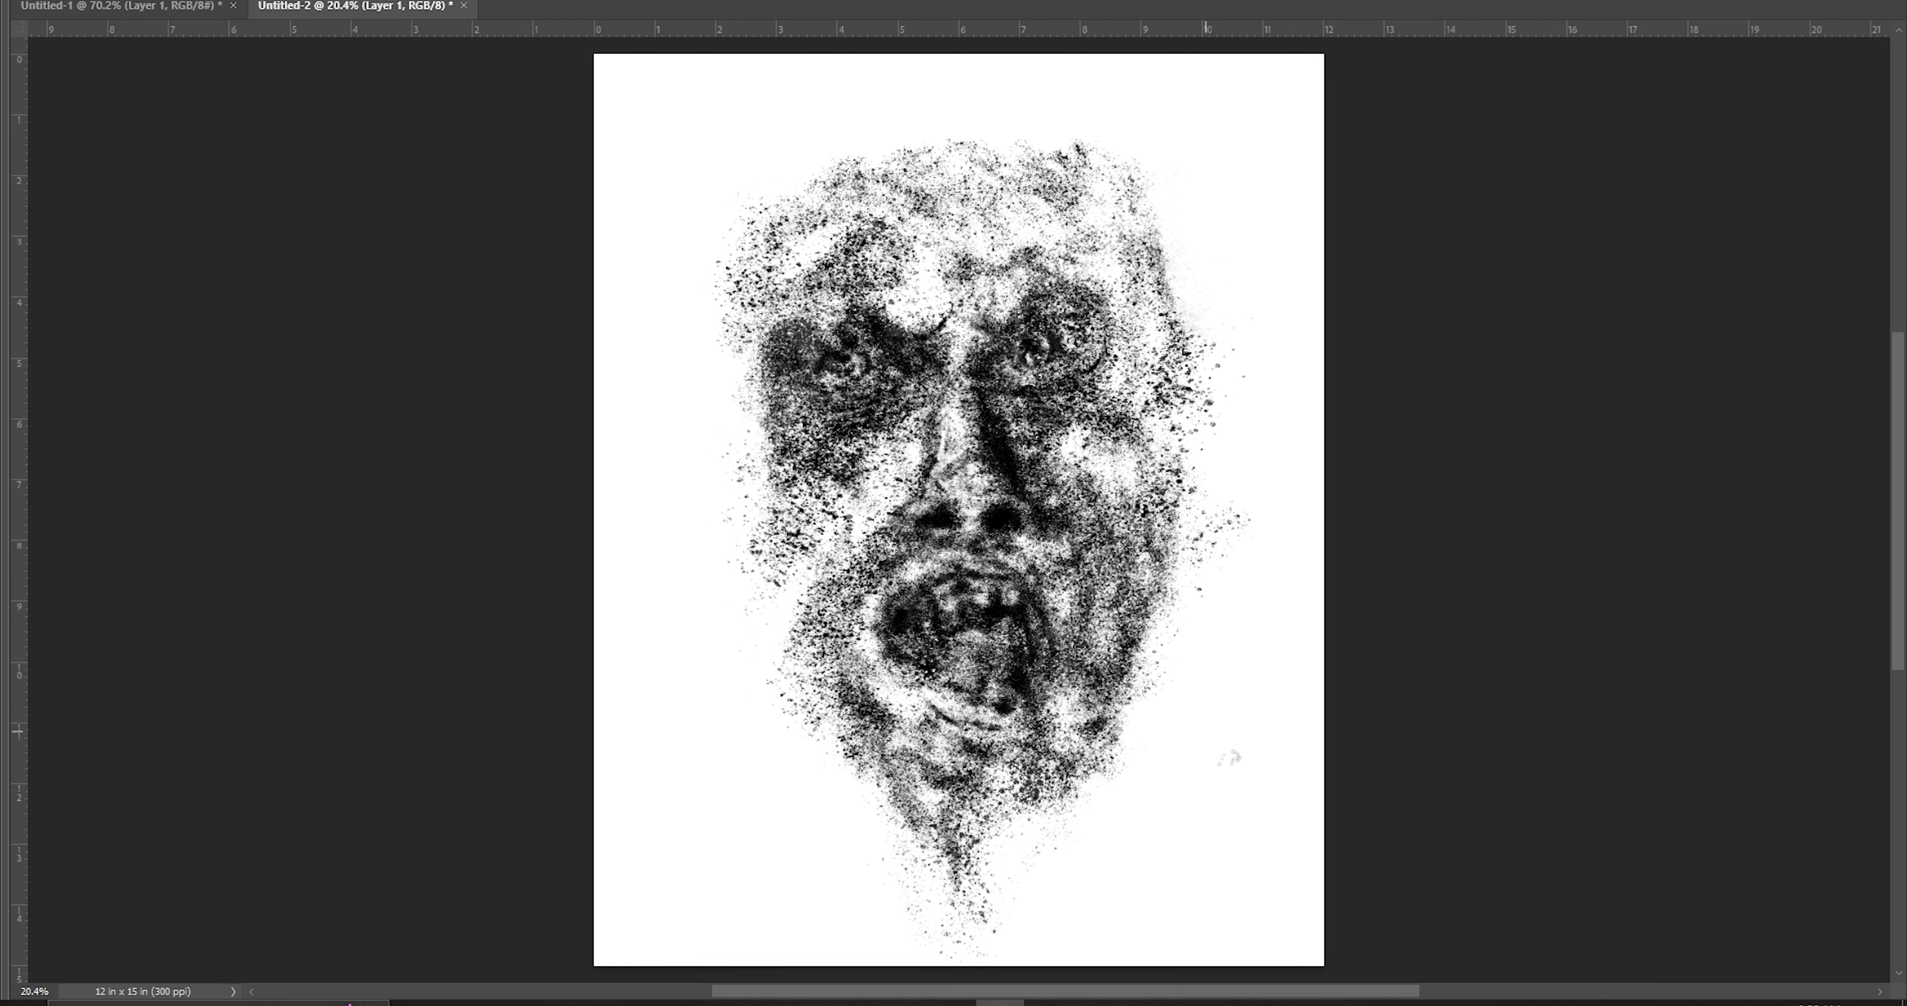
mouse_move(1184, 562)
mouse_down()
mouse_move(1129, 699)
mouse_move(1125, 622)
mouse_up()
drag(799, 637, 807, 721)
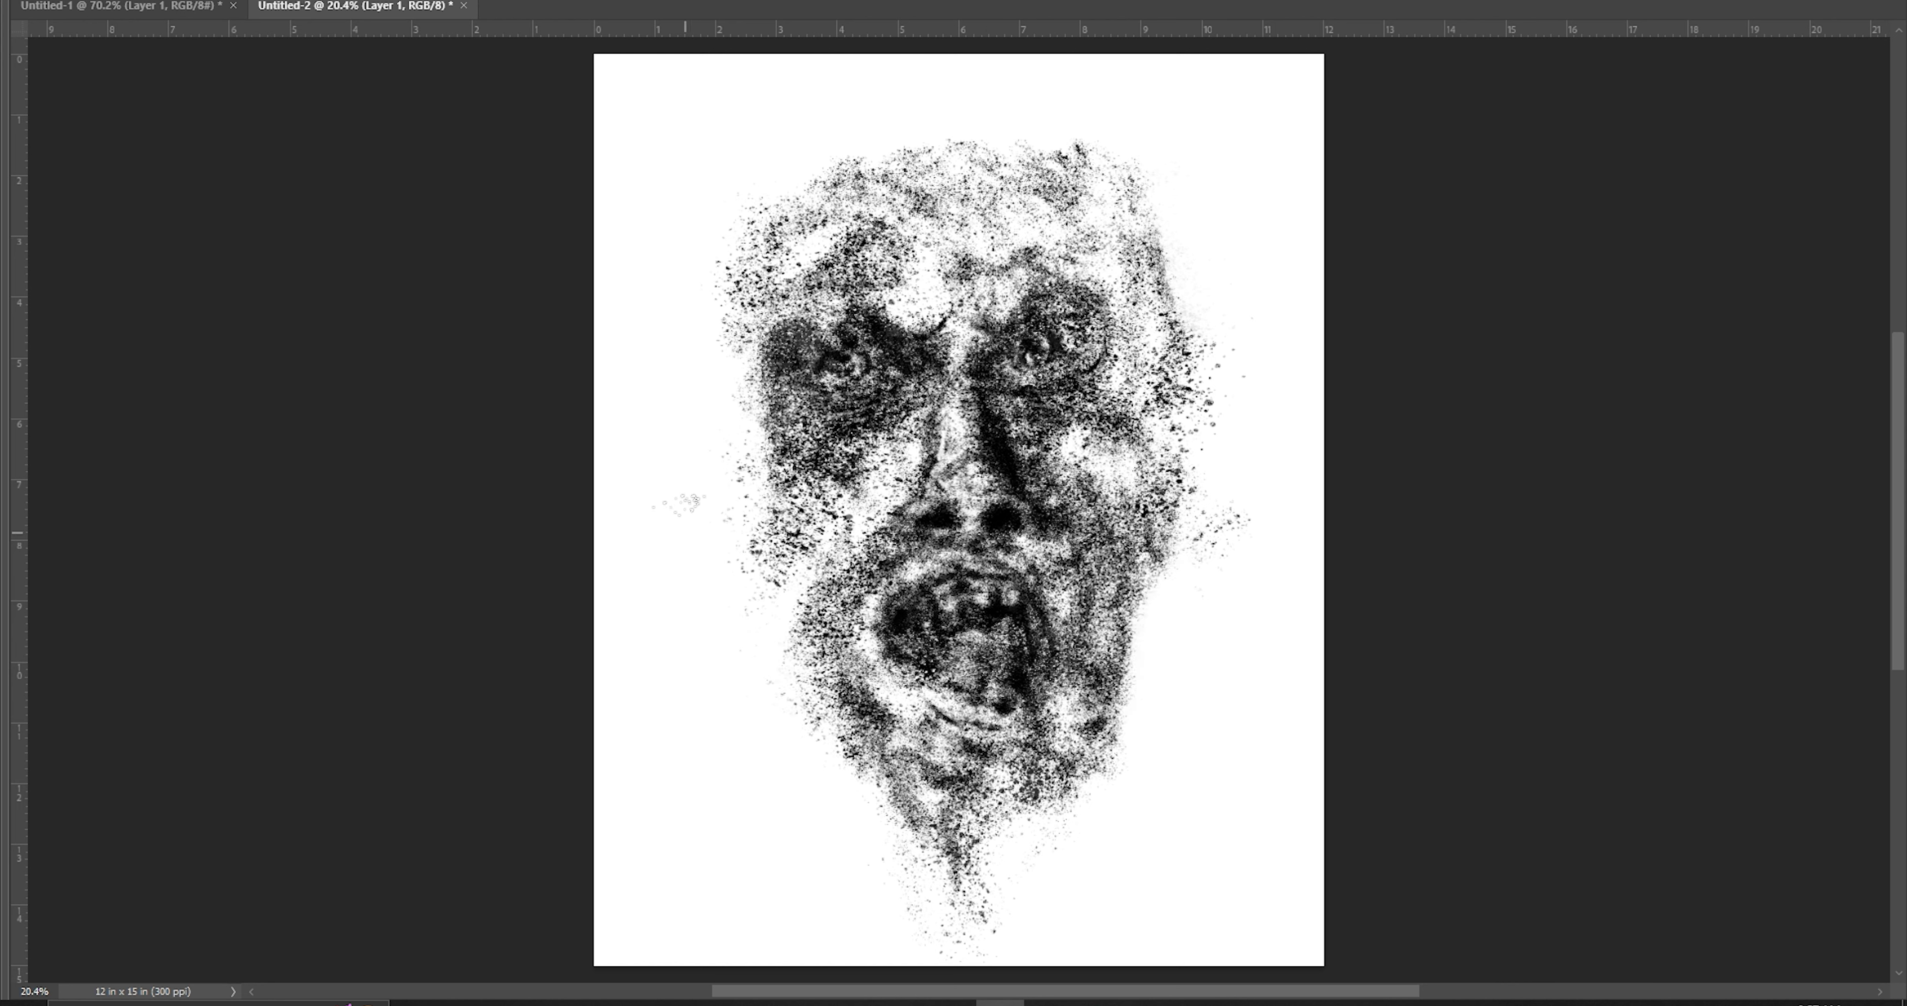
drag(770, 207, 737, 351)
drag(1140, 163, 1154, 288)
drag(852, 711, 910, 802)
drag(799, 159, 900, 235)
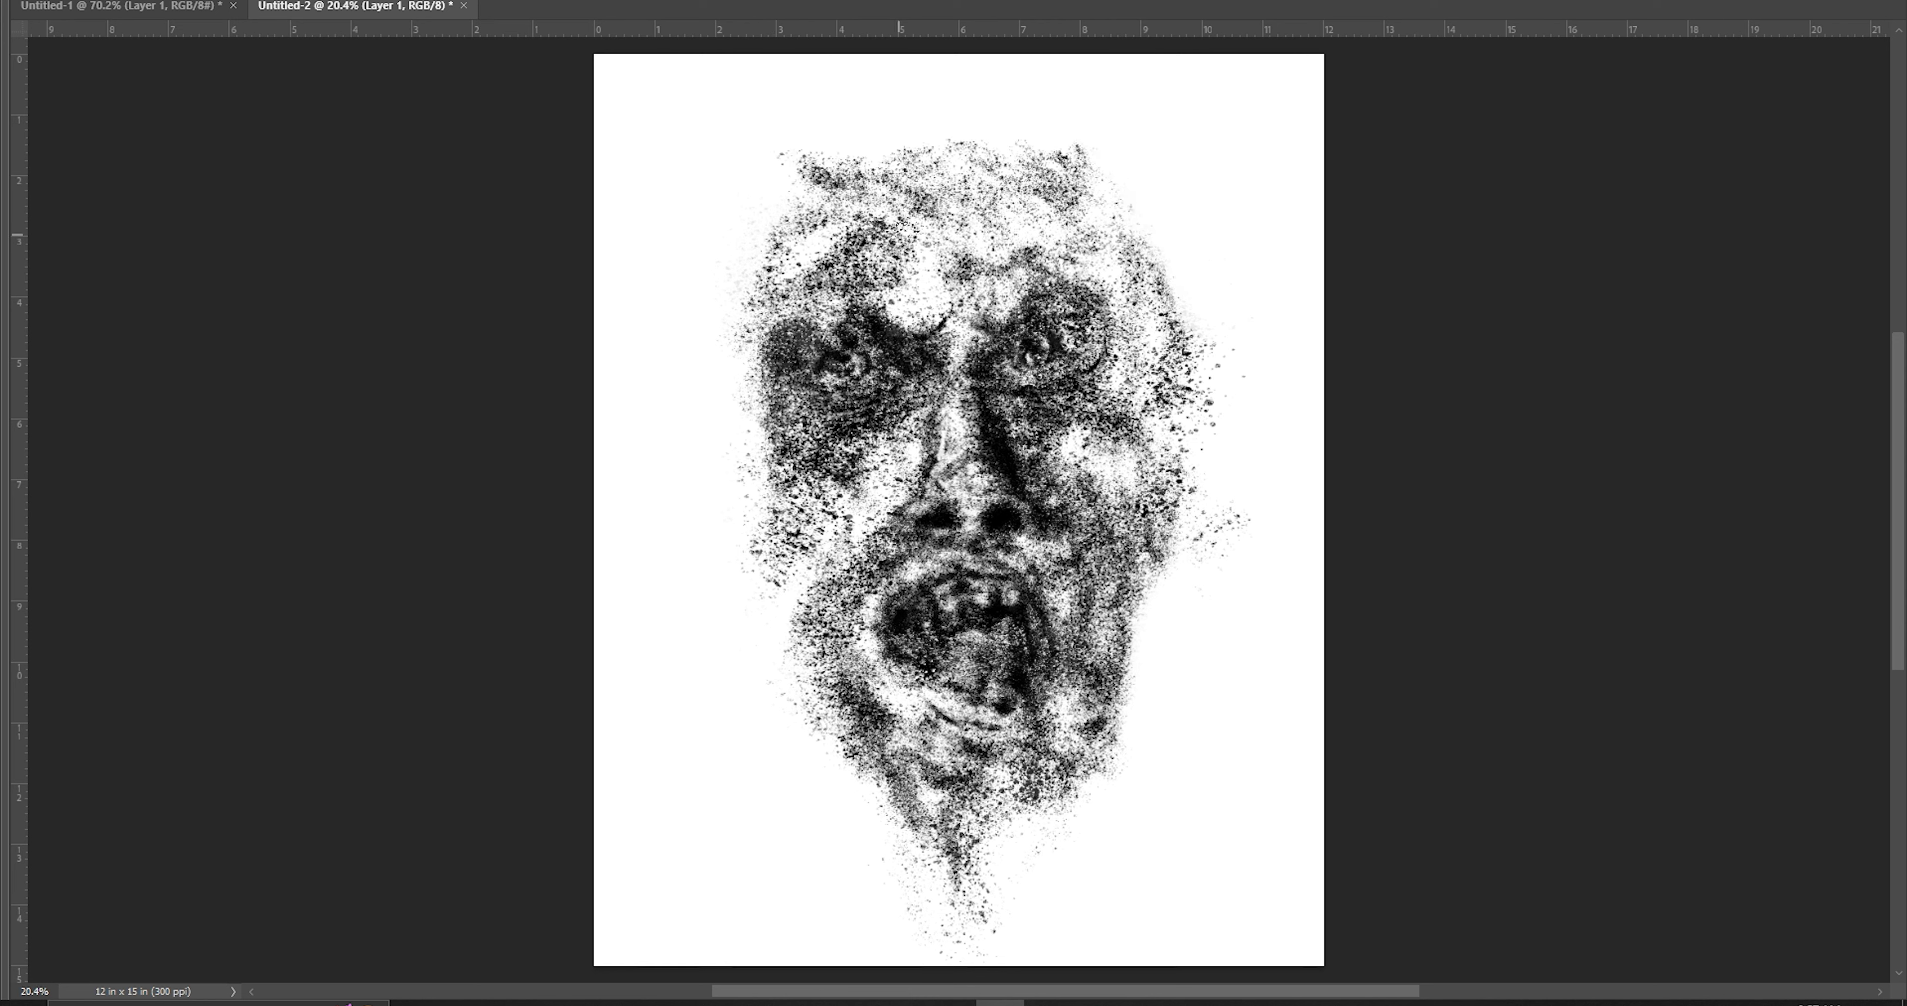
Fill dark hair across the top of the head and darken its left side
drag(1037, 148, 1155, 311)
drag(1140, 125, 918, 126)
drag(1066, 110, 793, 163)
mouse_move(911, 97)
mouse_down()
mouse_move(748, 247)
mouse_move(740, 474)
mouse_up()
drag(733, 289, 770, 437)
drag(763, 326, 800, 467)
drag(1125, 348, 1144, 447)
Extend the hair upward, thicken it on top, and darken the right cheek
drag(1174, 274, 1185, 444)
drag(1185, 363, 1207, 518)
mouse_move(1155, 266)
mouse_down()
mouse_move(1133, 126)
mouse_move(1066, 74)
mouse_move(963, 192)
mouse_up()
drag(1125, 170, 1140, 303)
drag(925, 59, 814, 155)
drag(985, 59, 963, 245)
mouse_move(992, 67)
mouse_down()
mouse_move(1073, 252)
mouse_move(785, 192)
mouse_up()
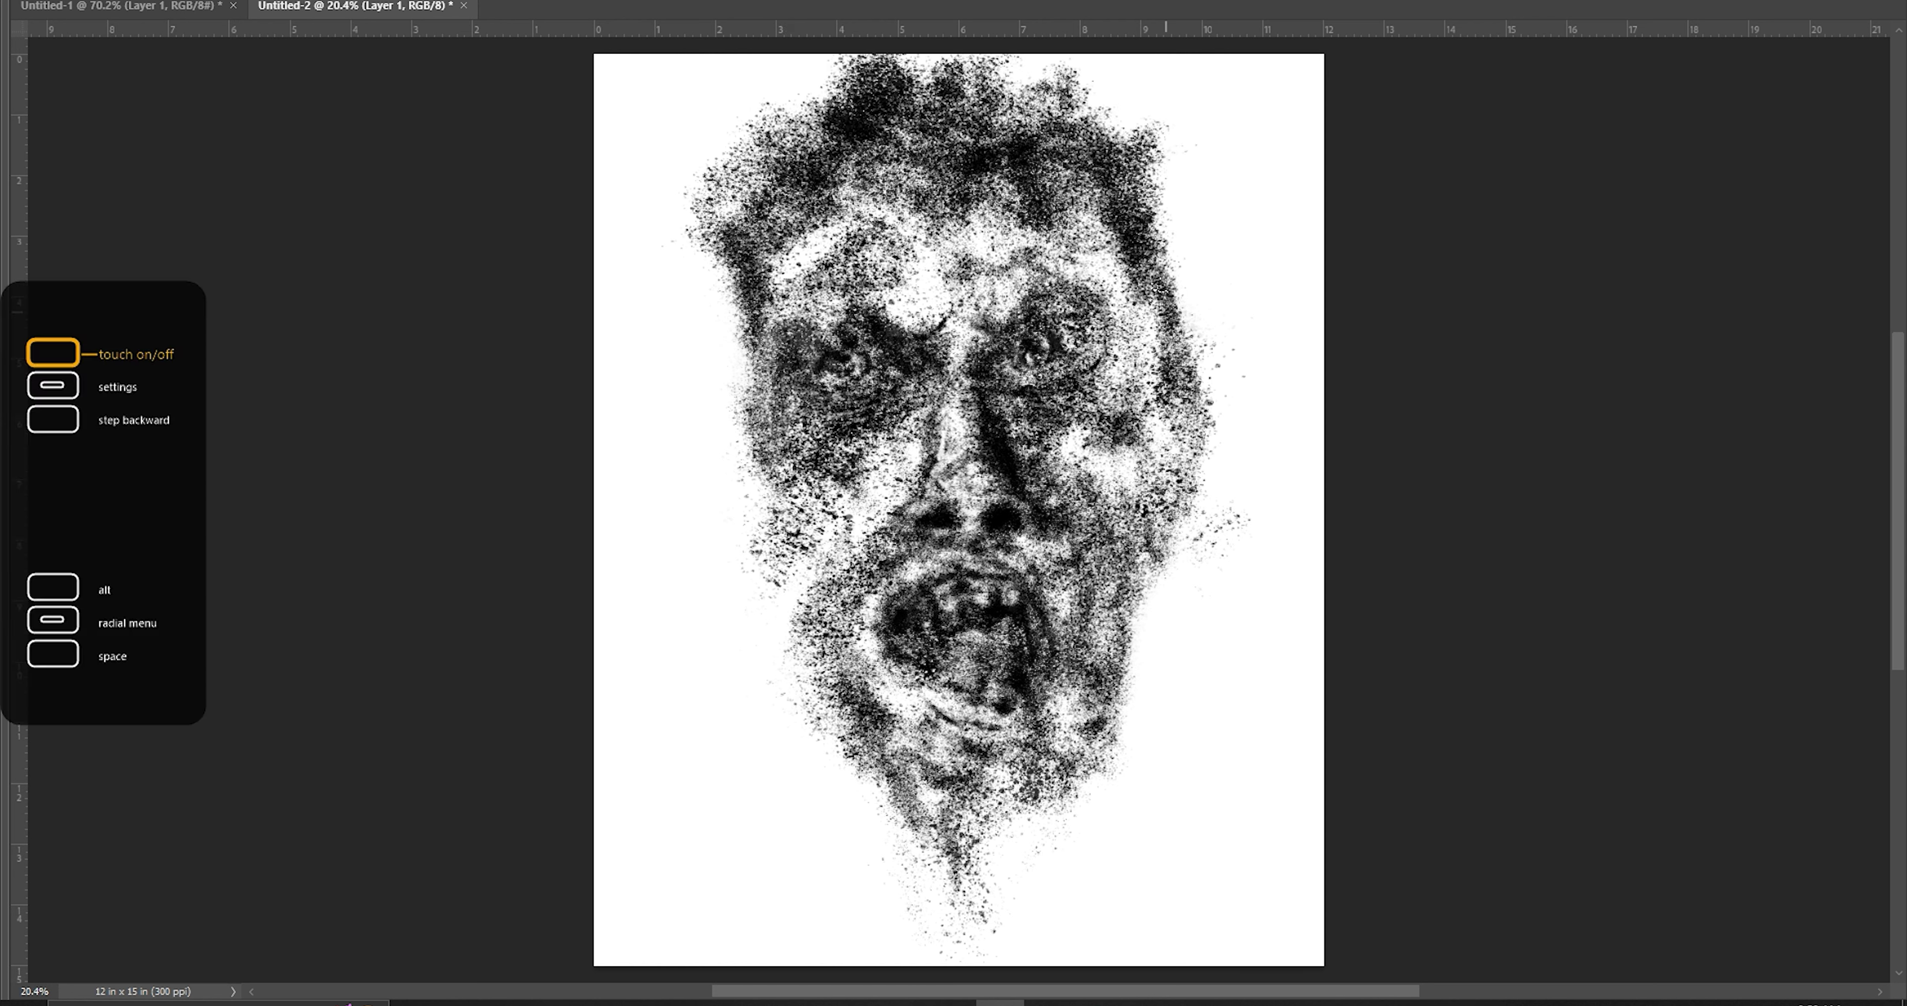
Shade the cheeks, forehead and the area left of and below the mouth
mouse_move(1167, 370)
mouse_down()
mouse_move(993, 192)
mouse_move(1170, 481)
mouse_up()
drag(933, 214, 814, 237)
drag(740, 340, 830, 511)
mouse_move(830, 607)
mouse_down()
mouse_move(848, 688)
mouse_move(959, 657)
mouse_move(931, 614)
mouse_up()
drag(955, 699, 899, 732)
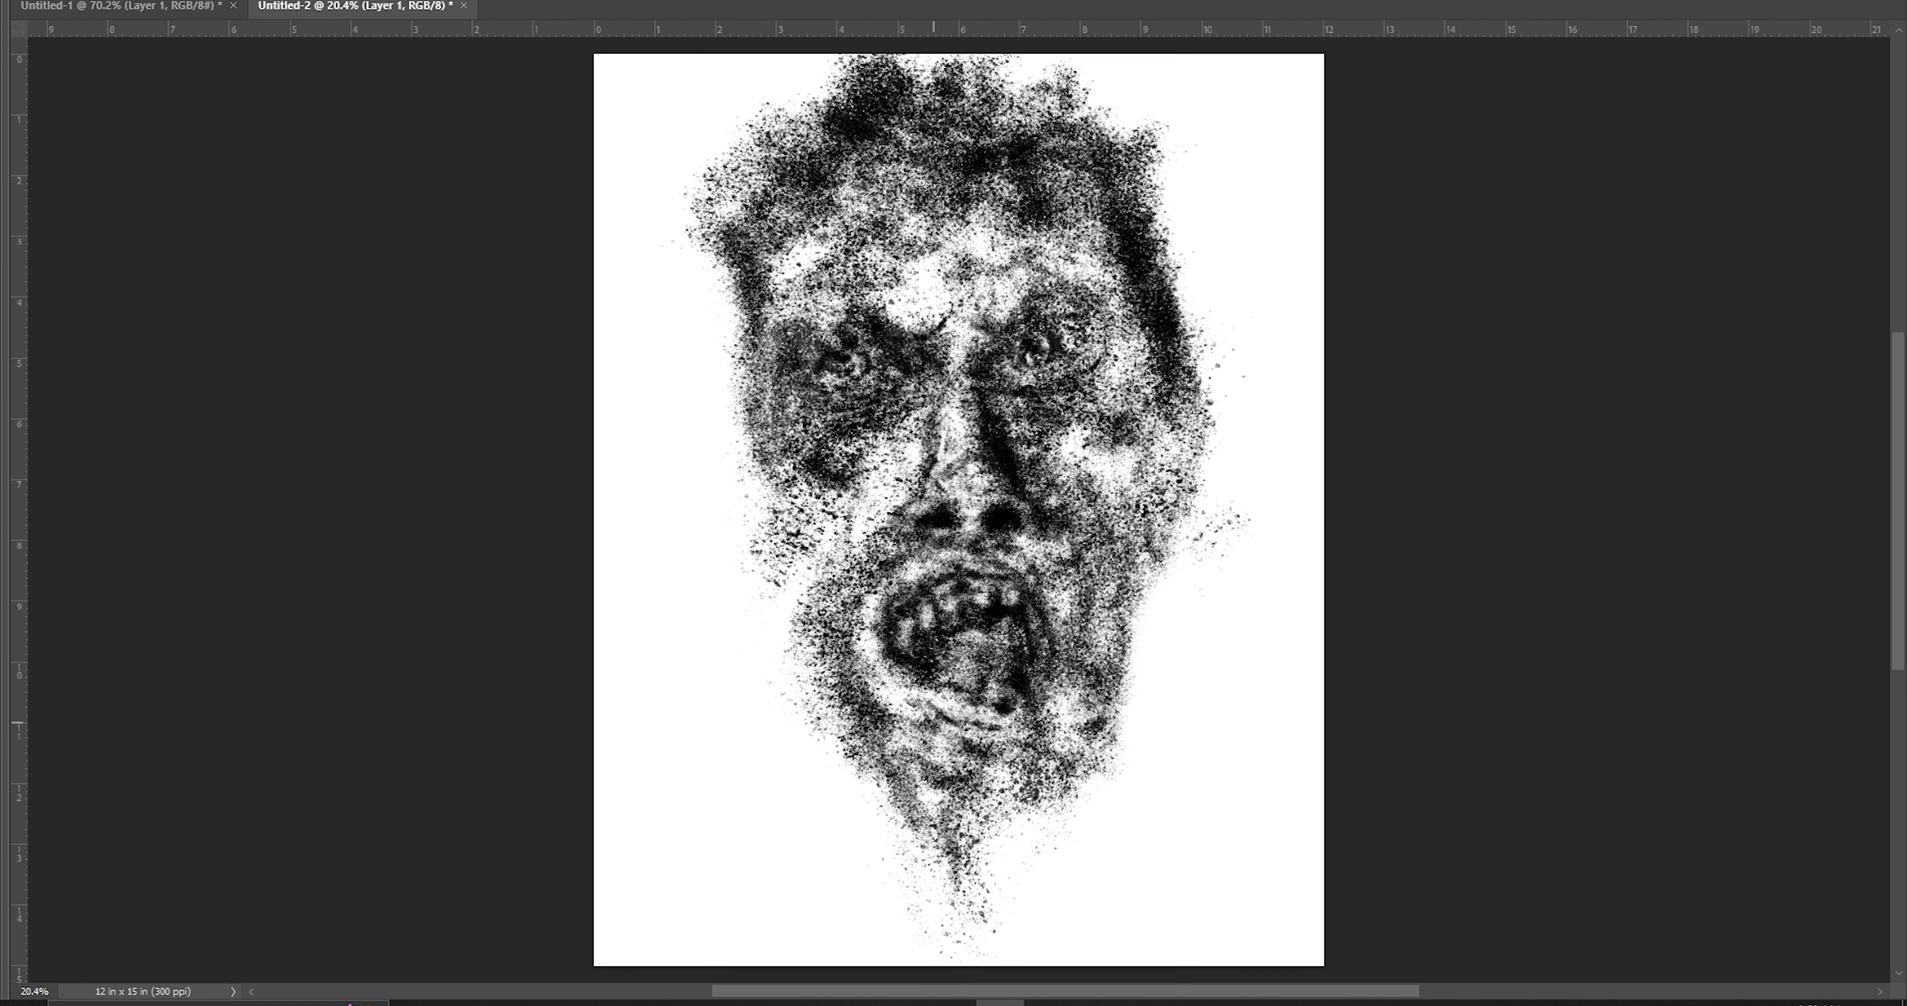
mouse_move(840, 595)
mouse_down()
mouse_move(911, 722)
mouse_move(859, 629)
mouse_up()
drag(833, 636, 918, 741)
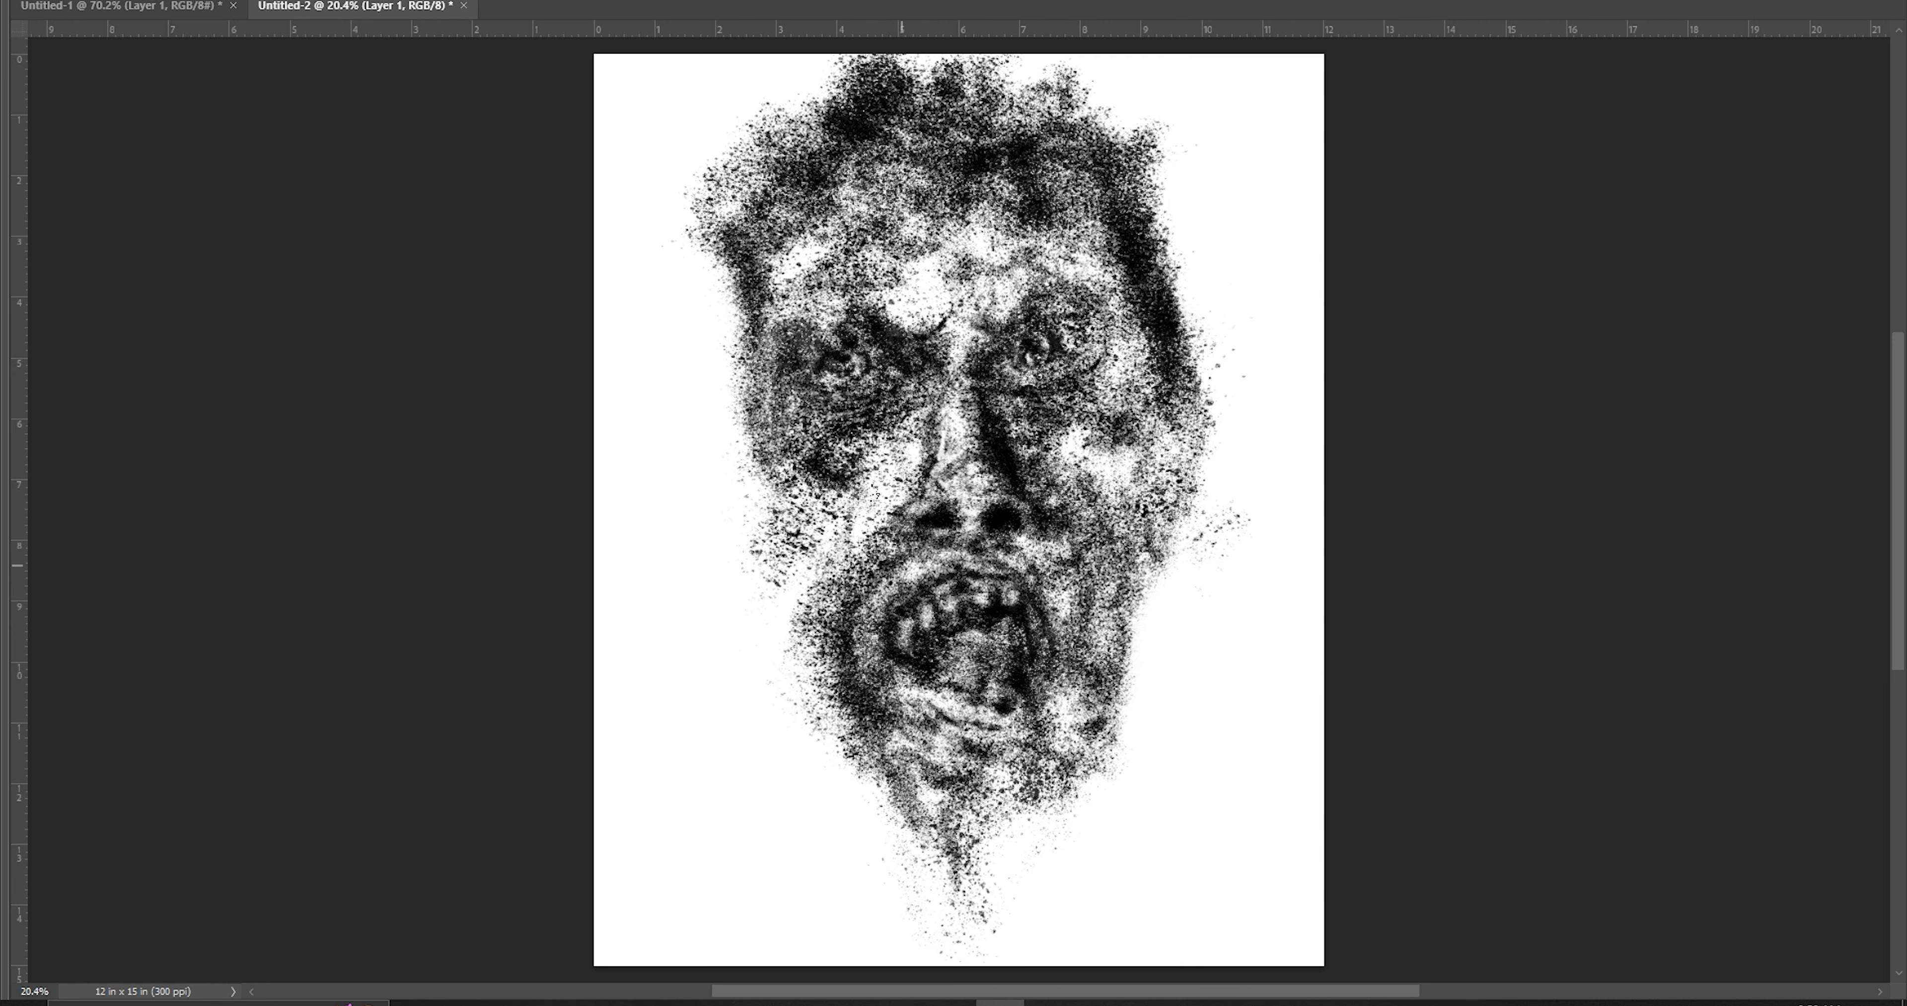
Save the painting to Creative Cloud as 'angry man'
key(ctrl+s)
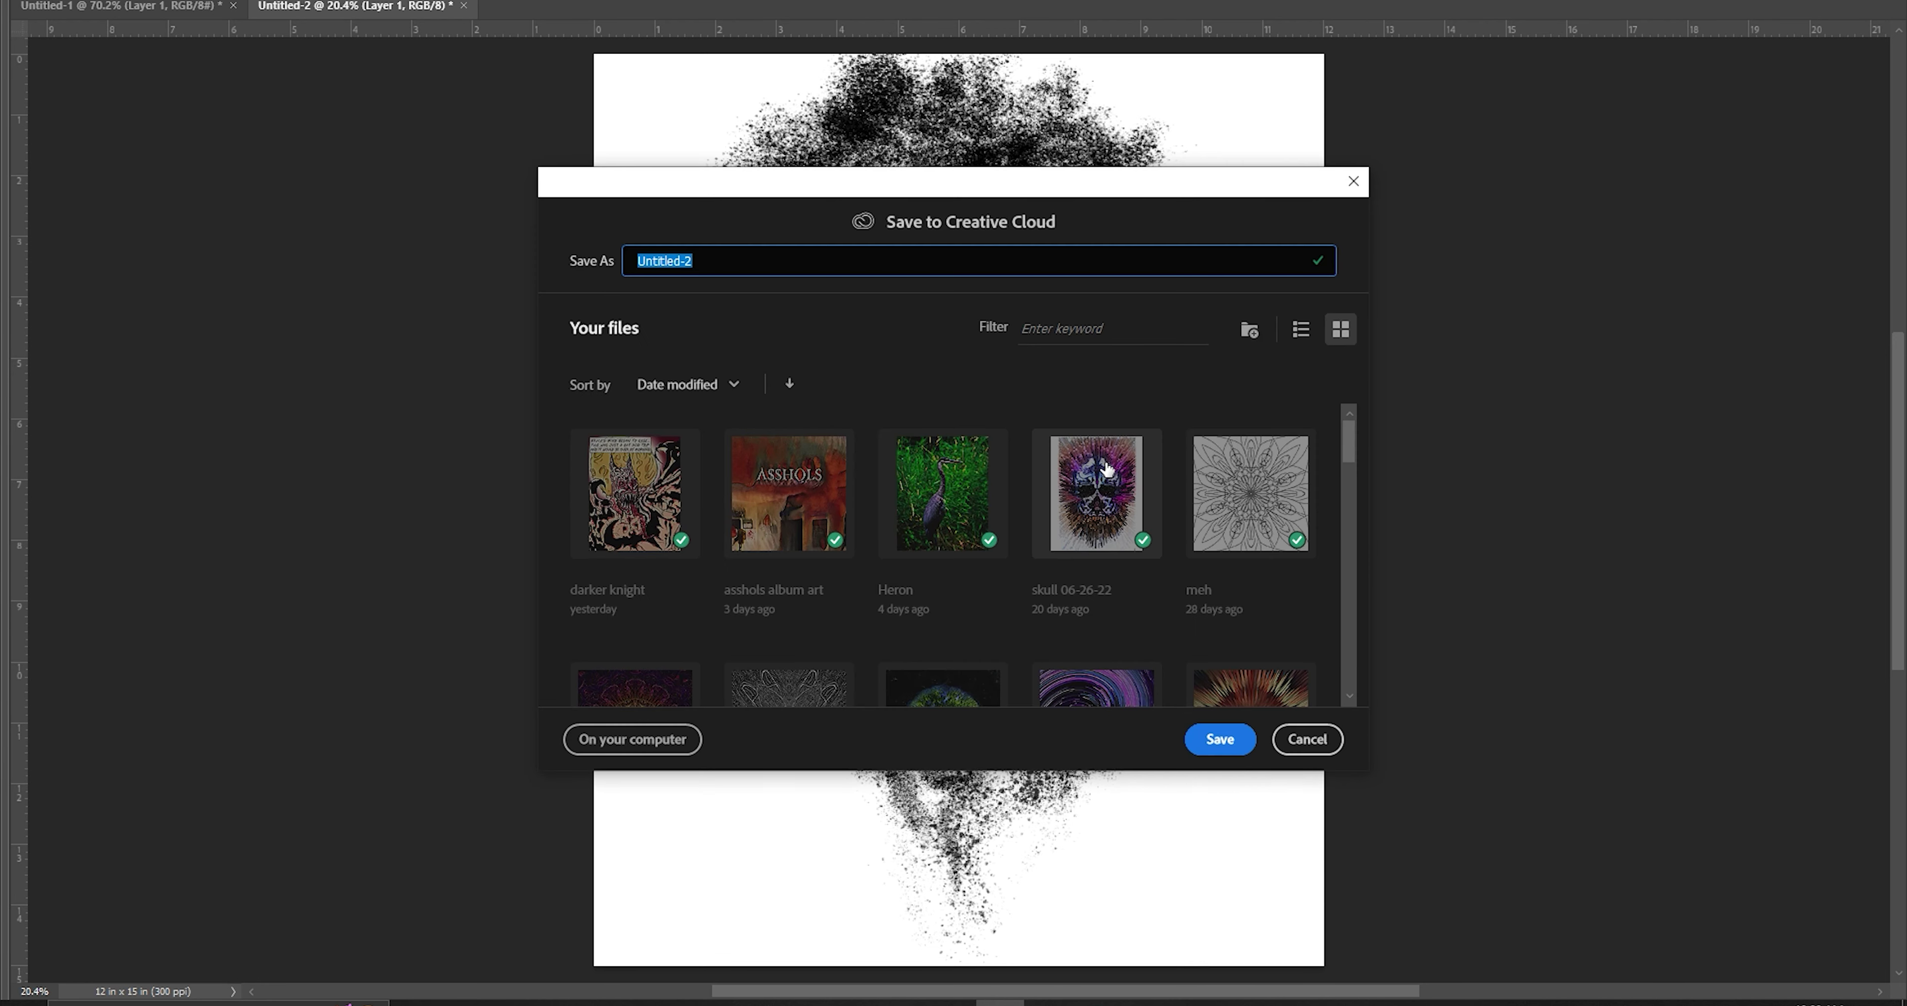
text(angry man)
key(Return)
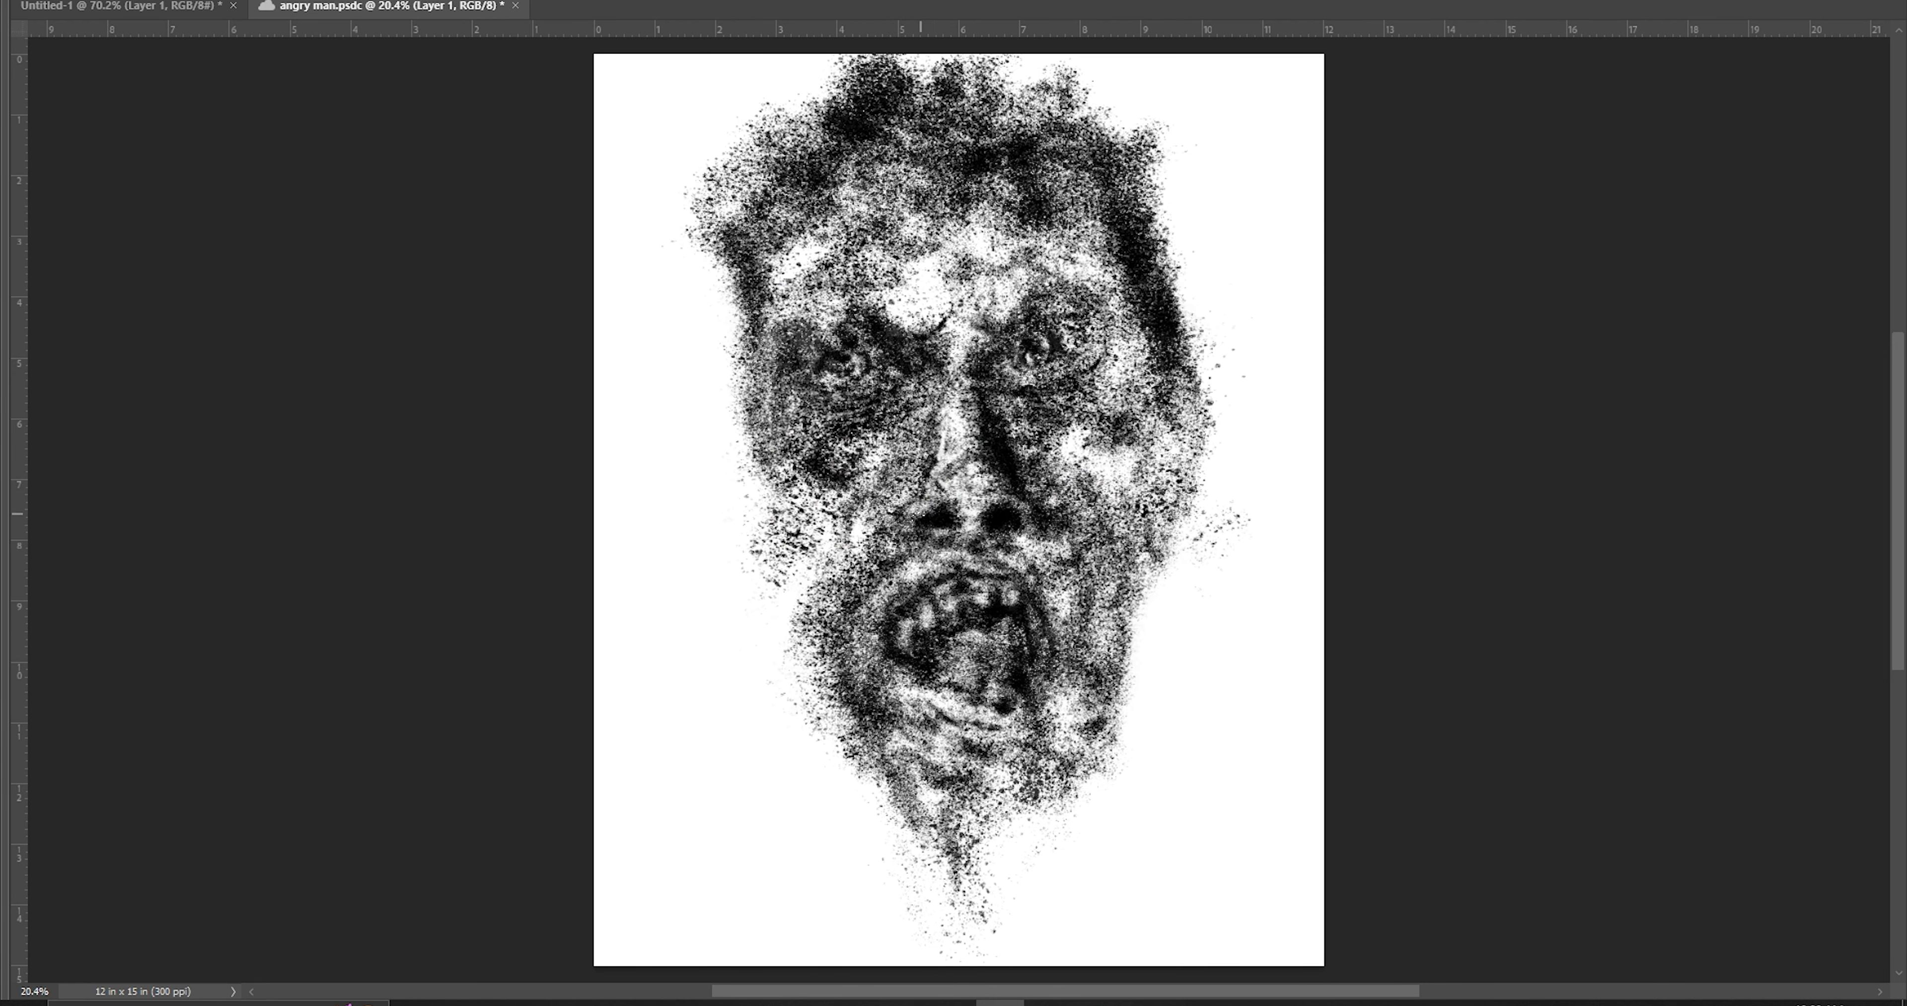
key(ctrl)
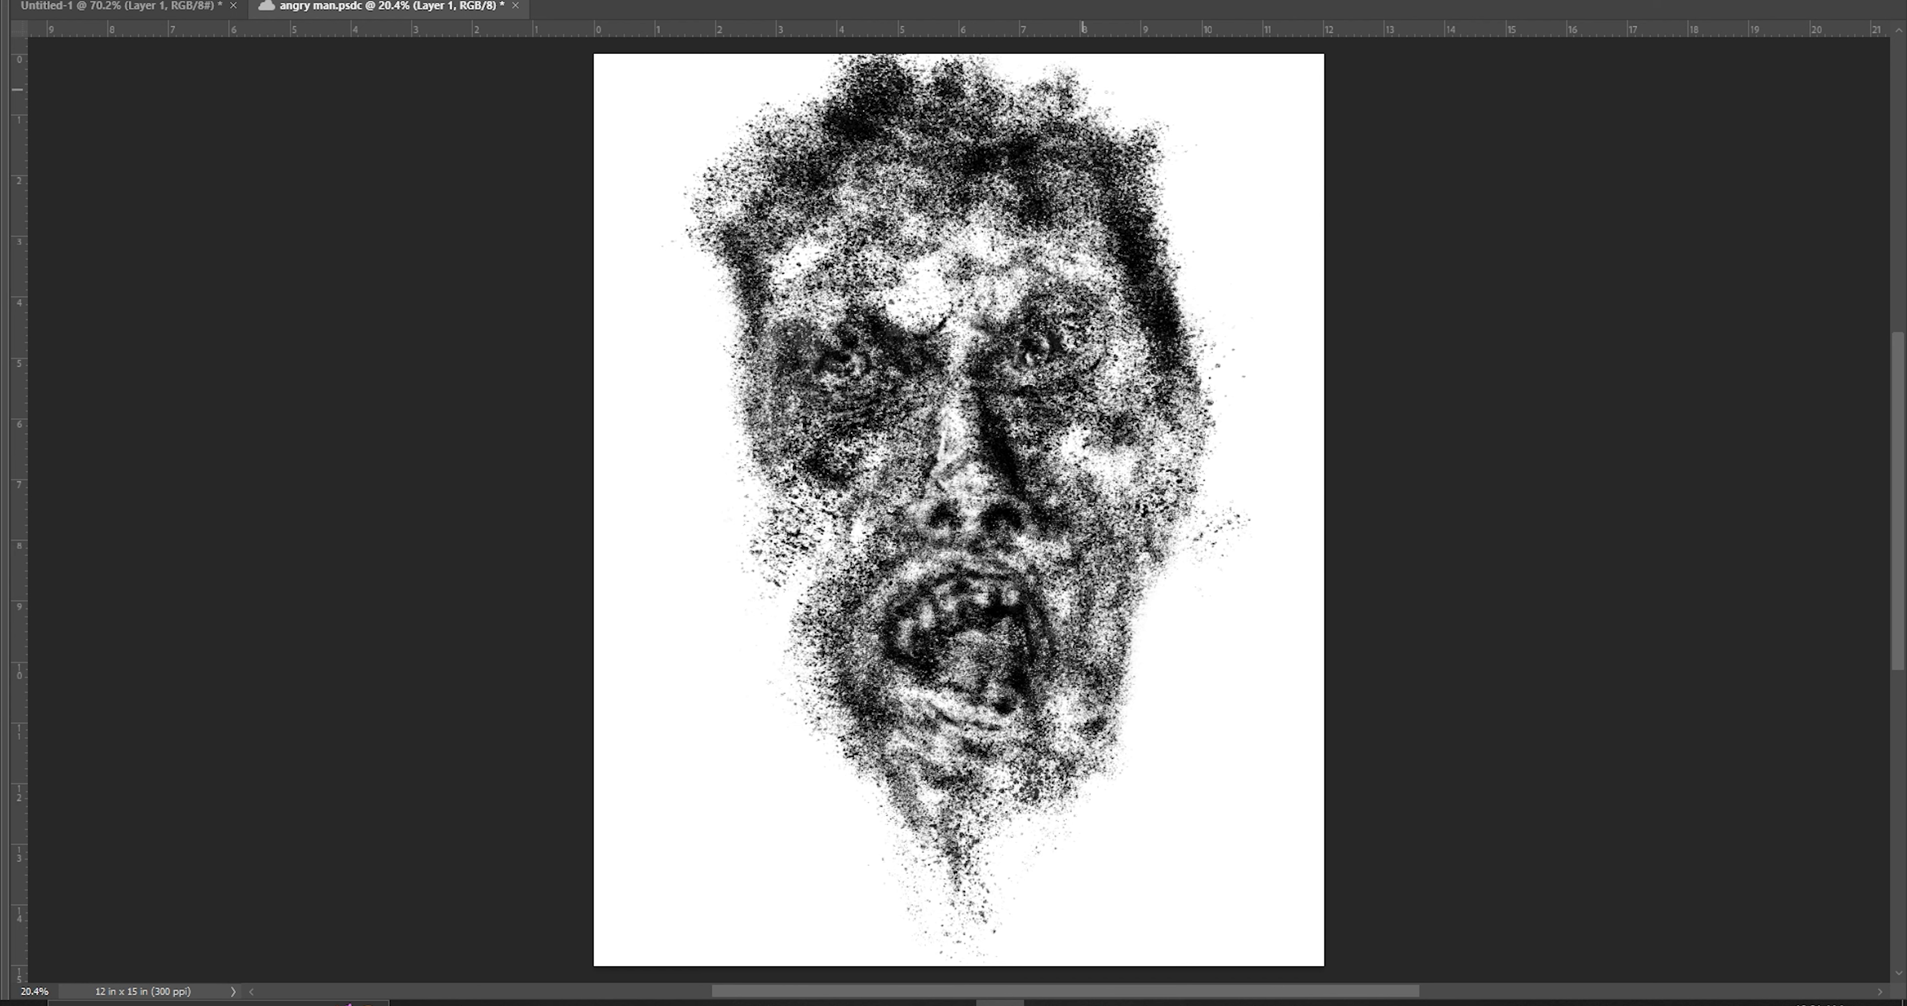
Darken the brow and upper lip and paint out stray speckles on the face edges
drag(898, 274, 993, 272)
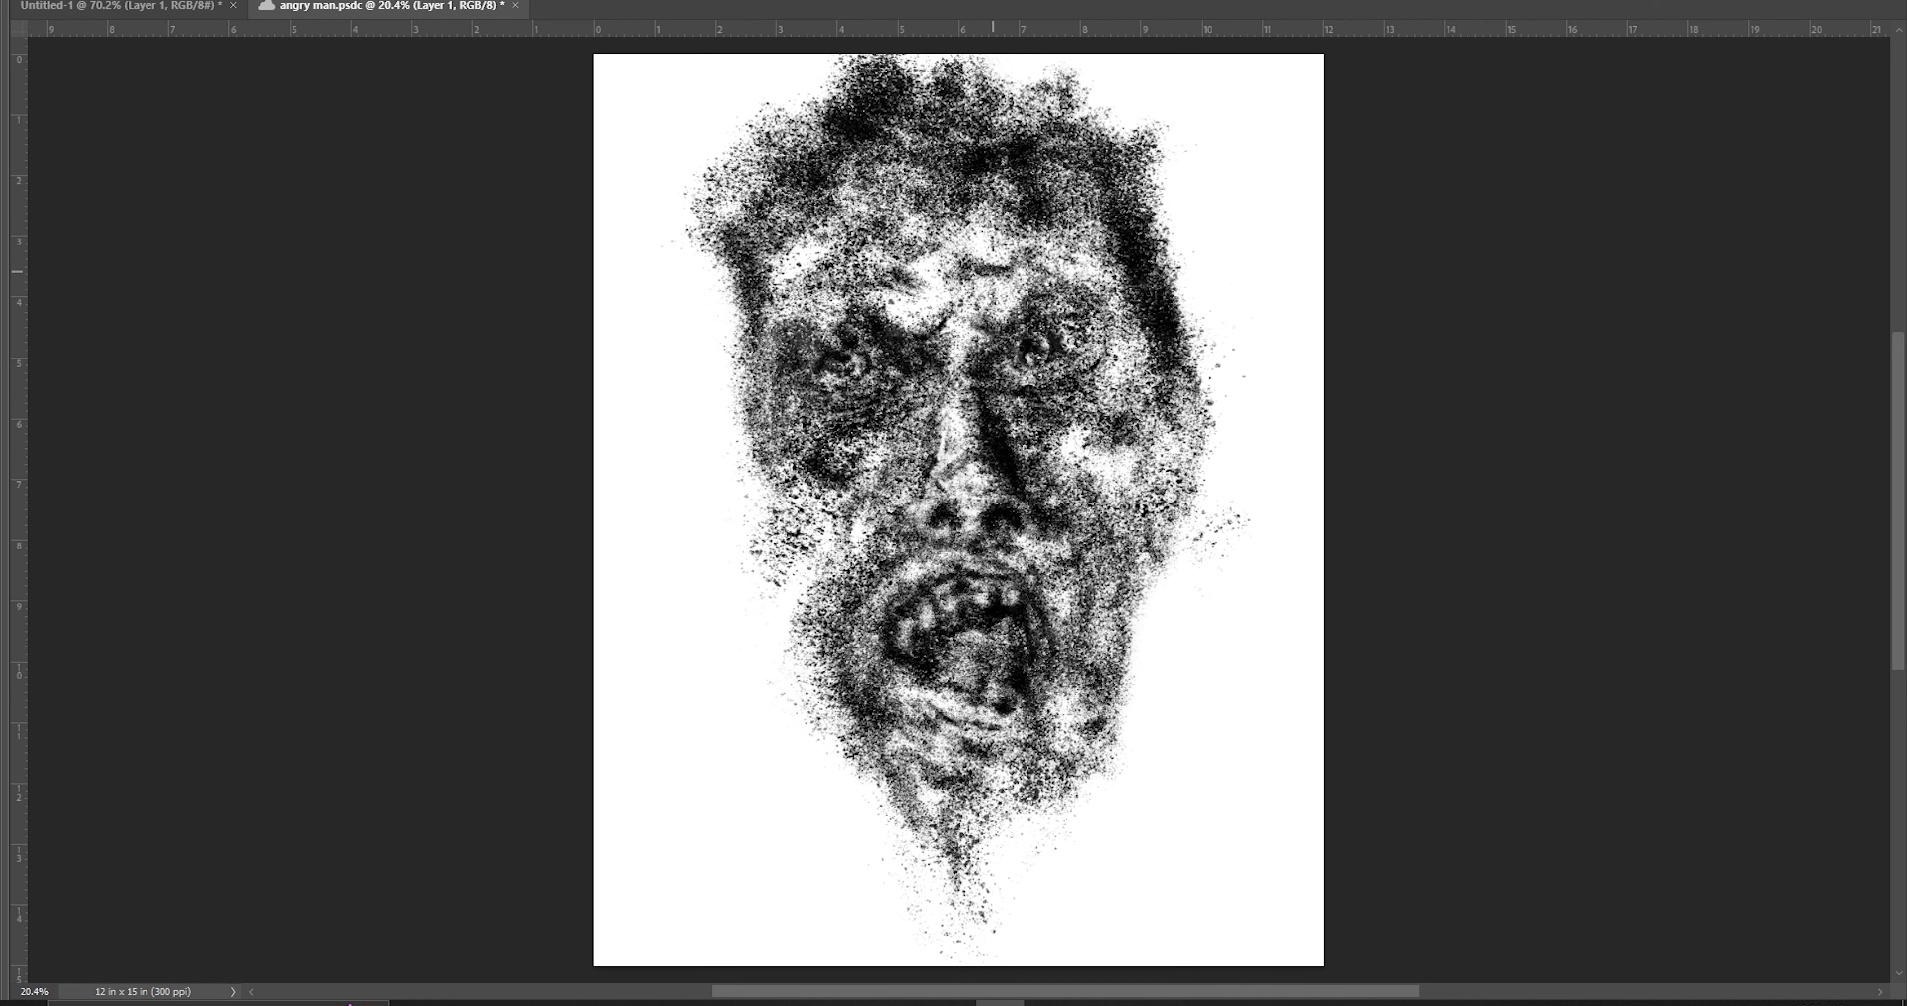
drag(854, 572, 979, 547)
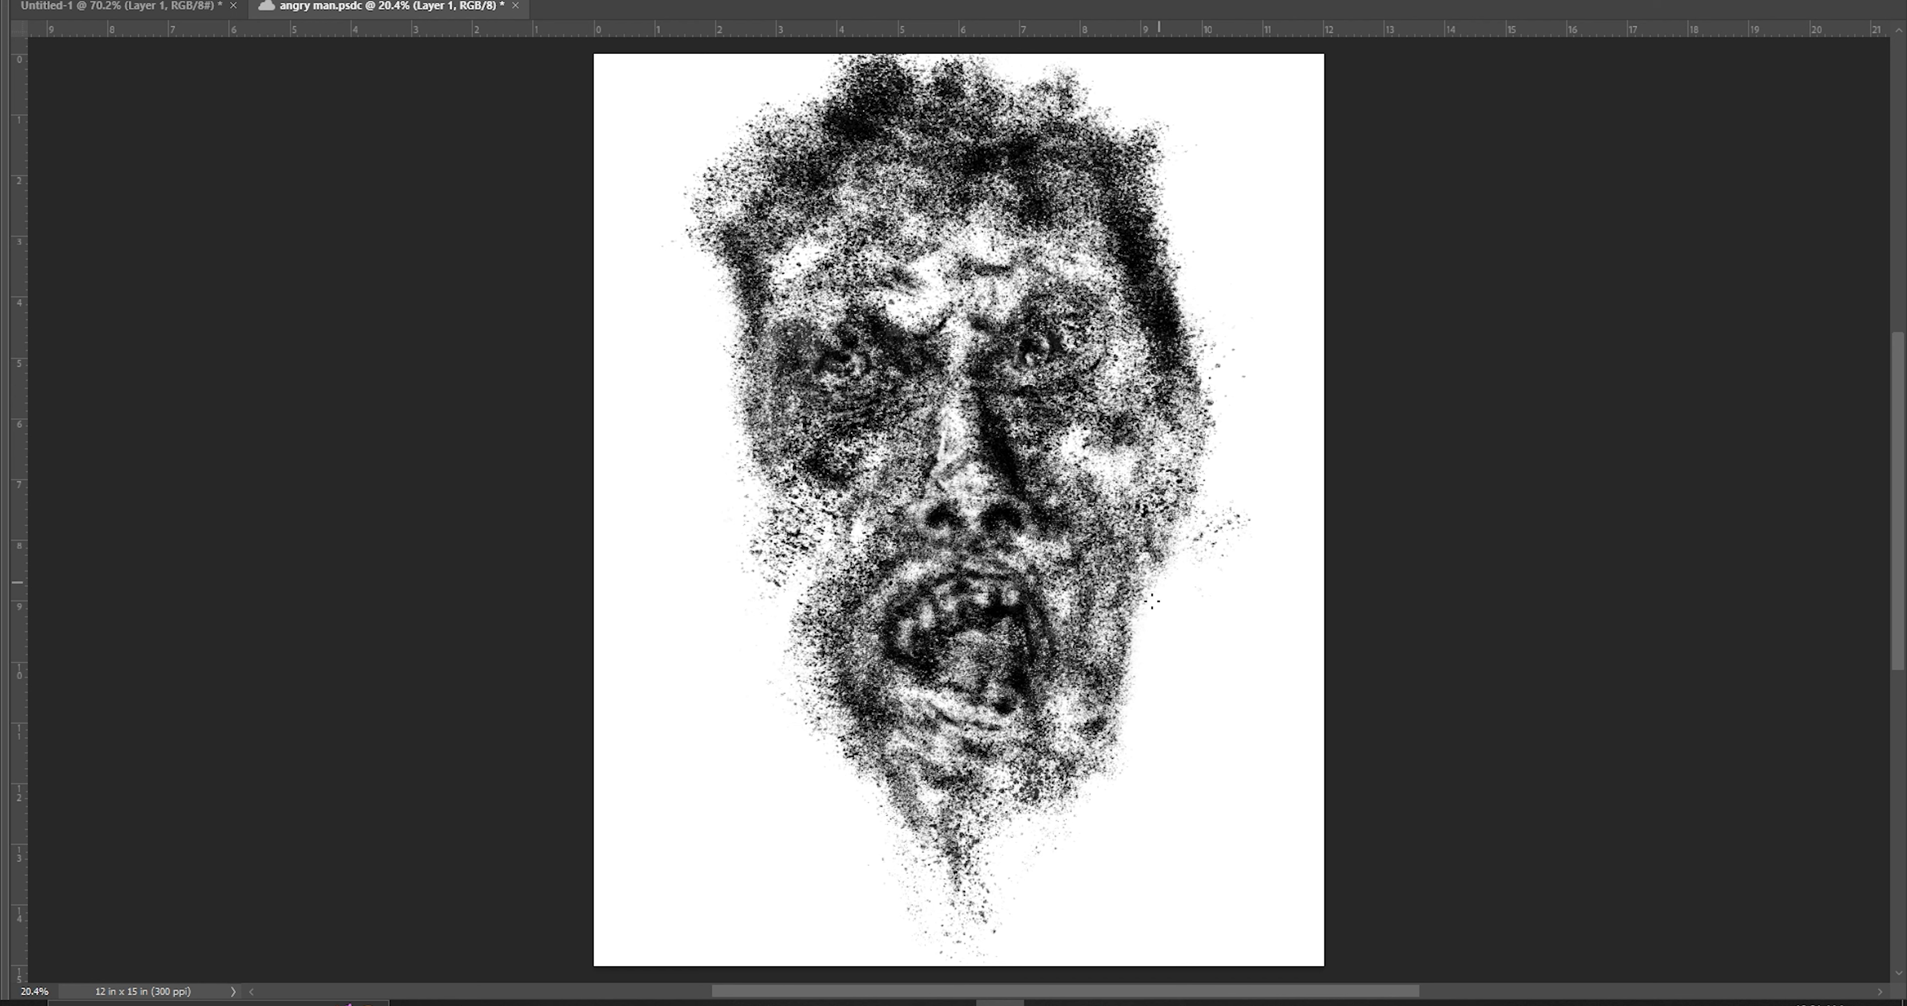
drag(1153, 601, 1174, 590)
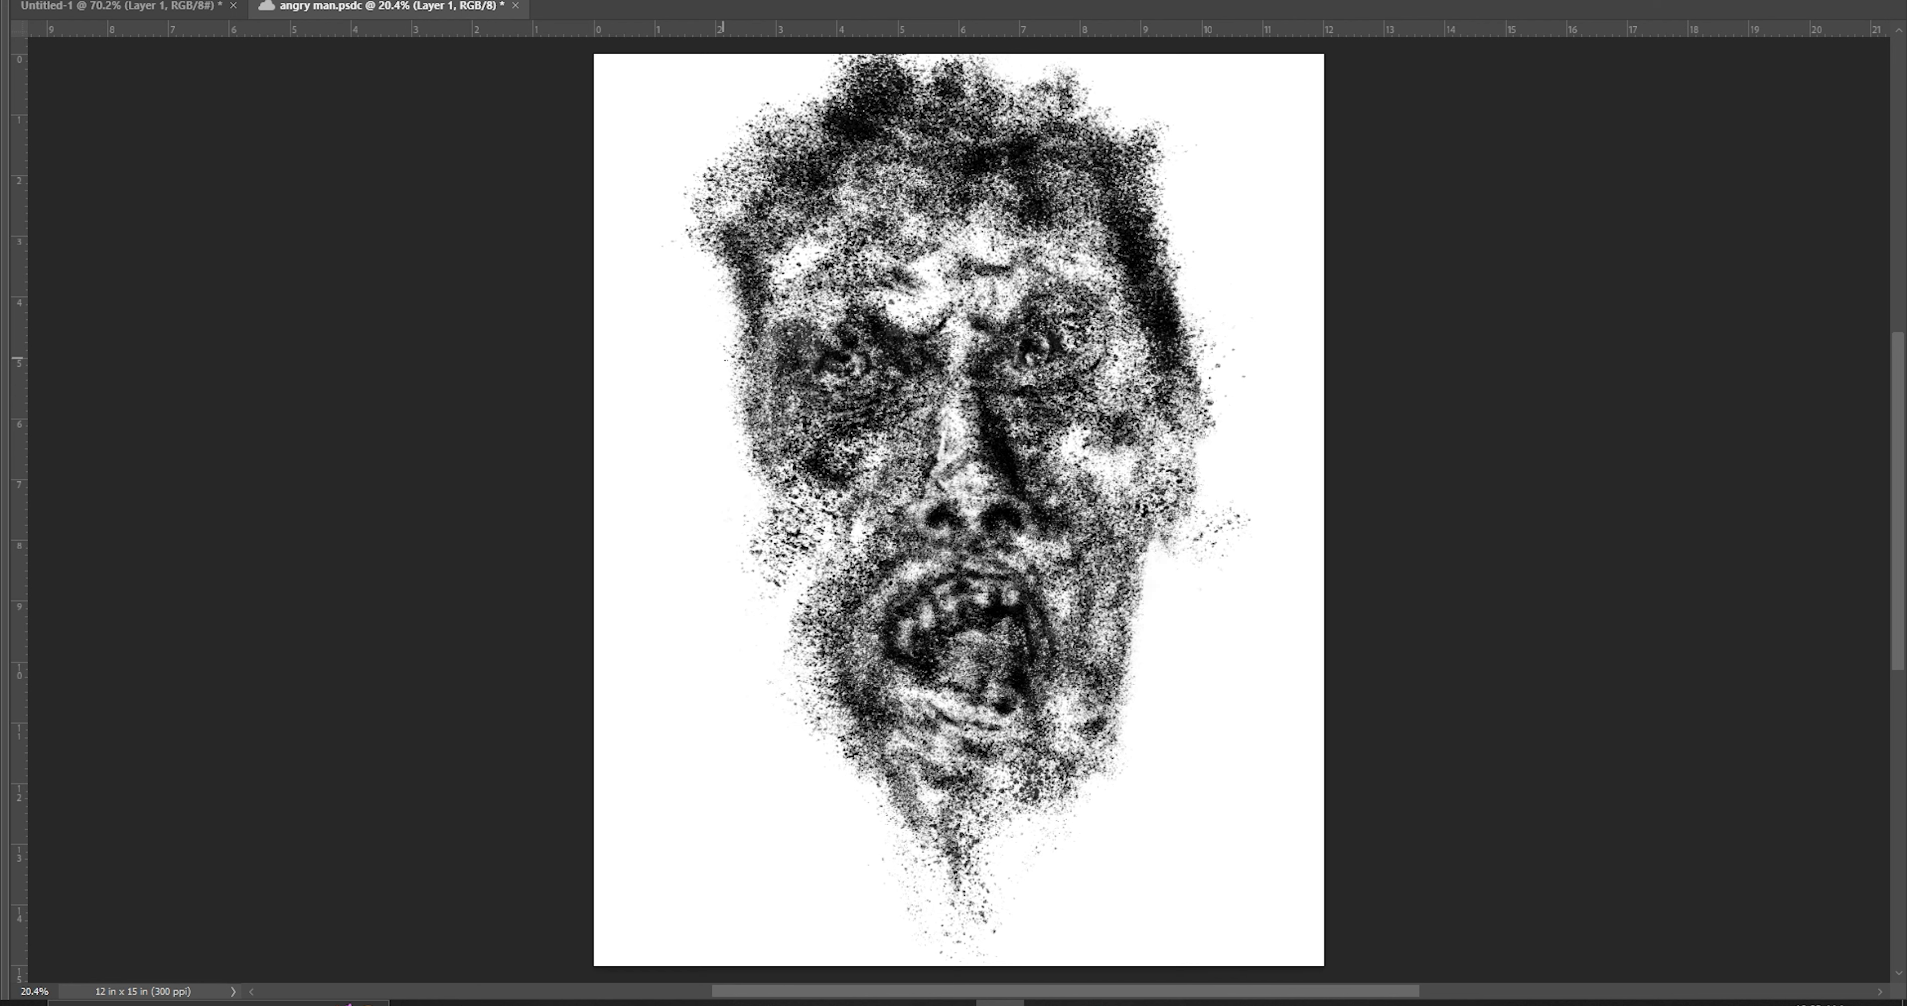
drag(720, 359, 728, 591)
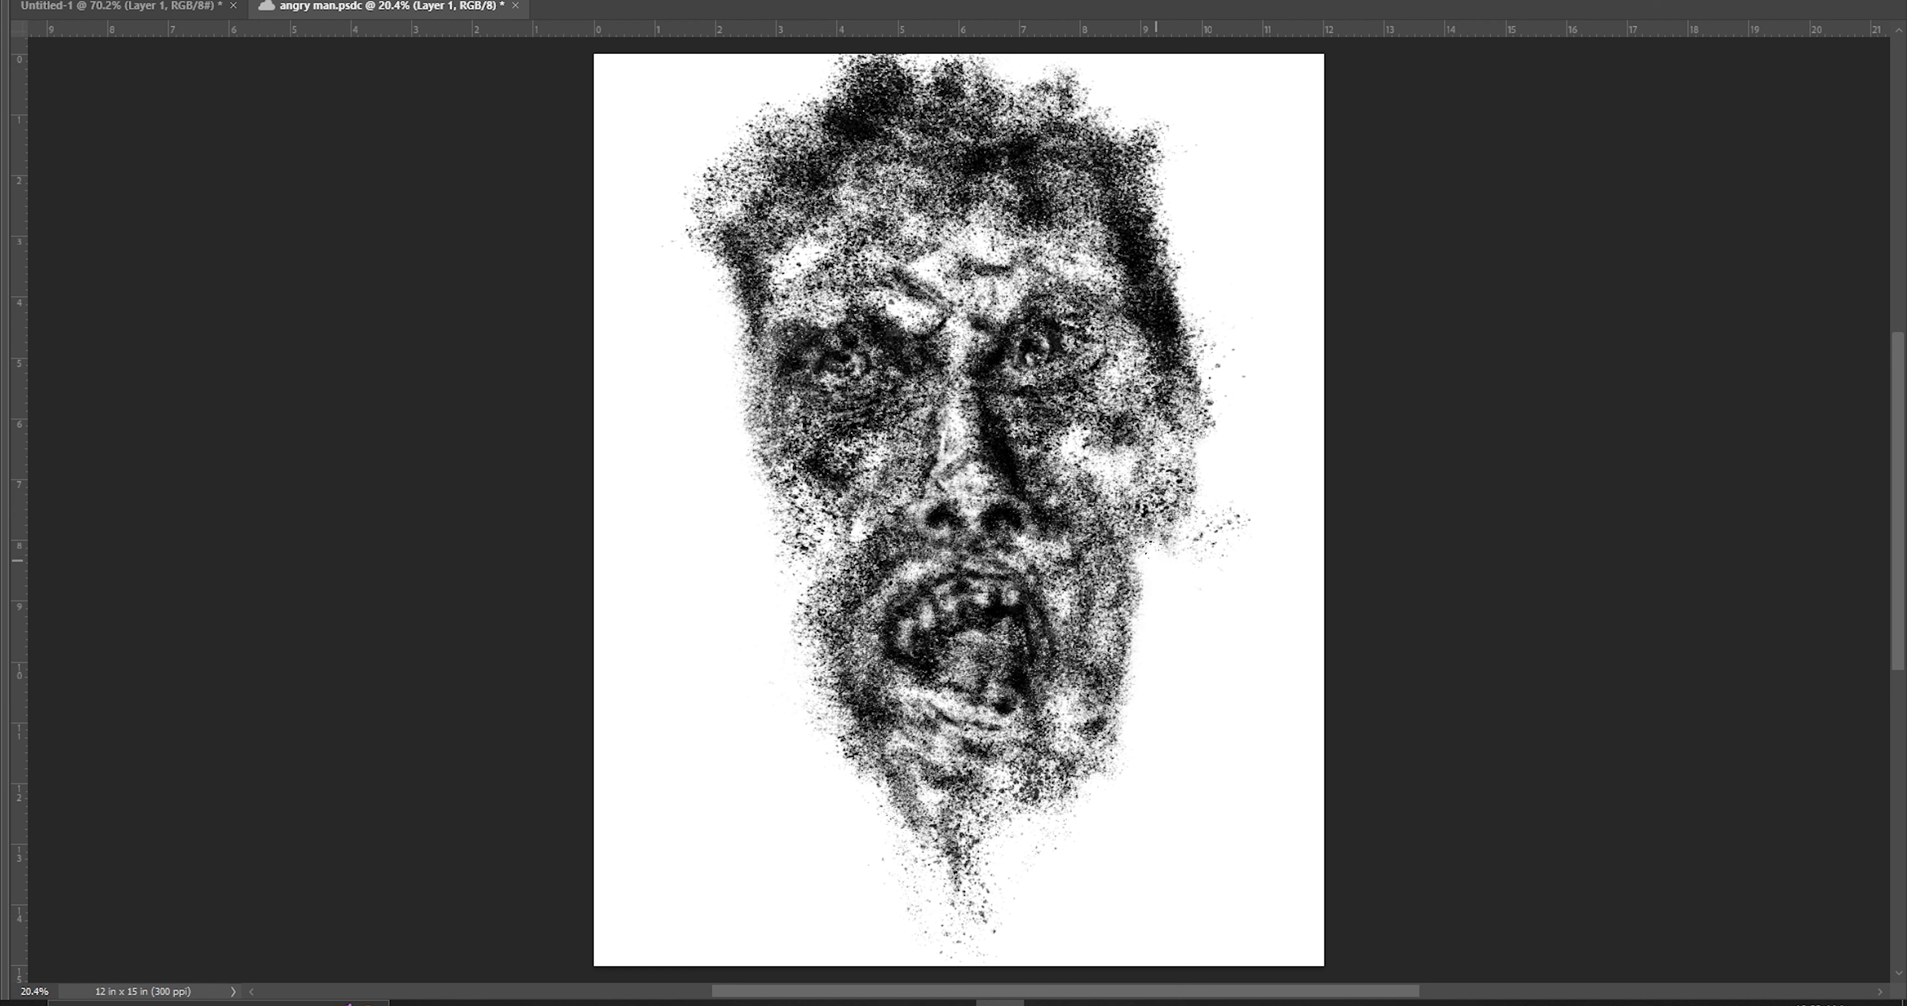
Spatter the left cheek and jaw, thin the hair edge in white, and darken the mouth
click(1141, 589)
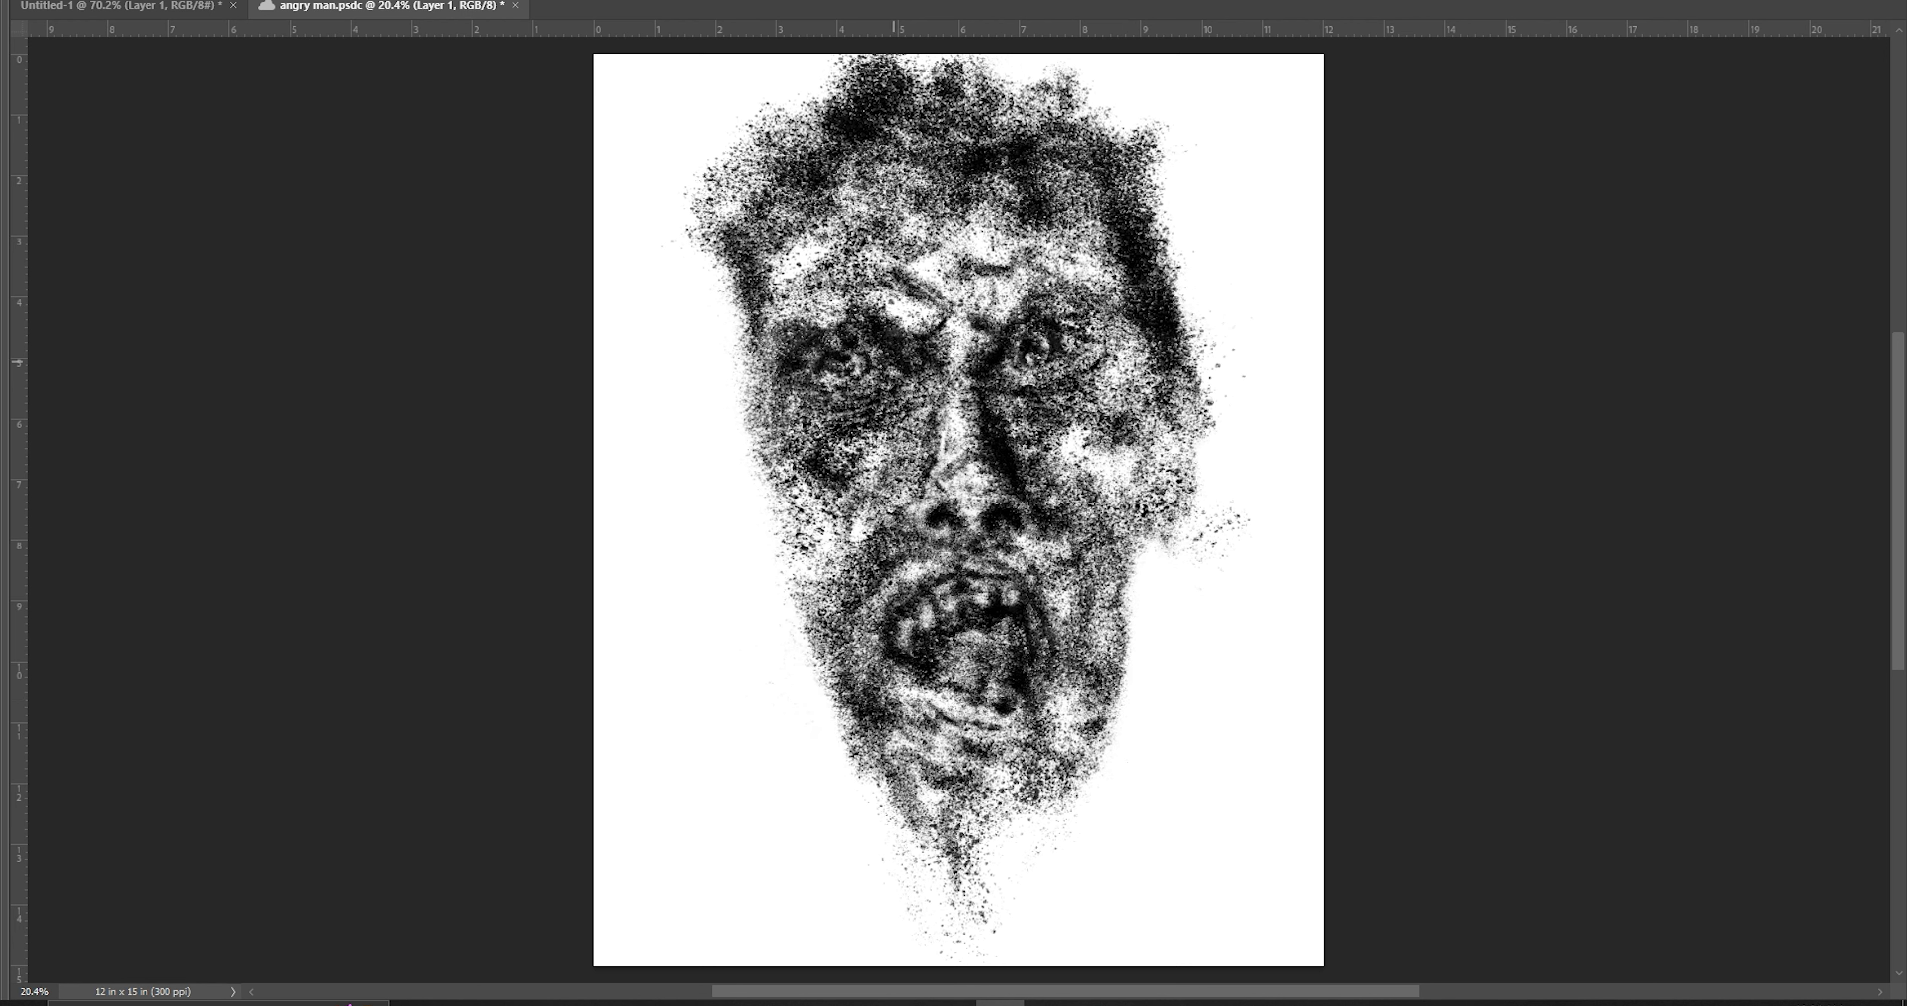
mouse_move(824, 609)
mouse_down()
mouse_move(928, 684)
mouse_move(1039, 609)
mouse_up()
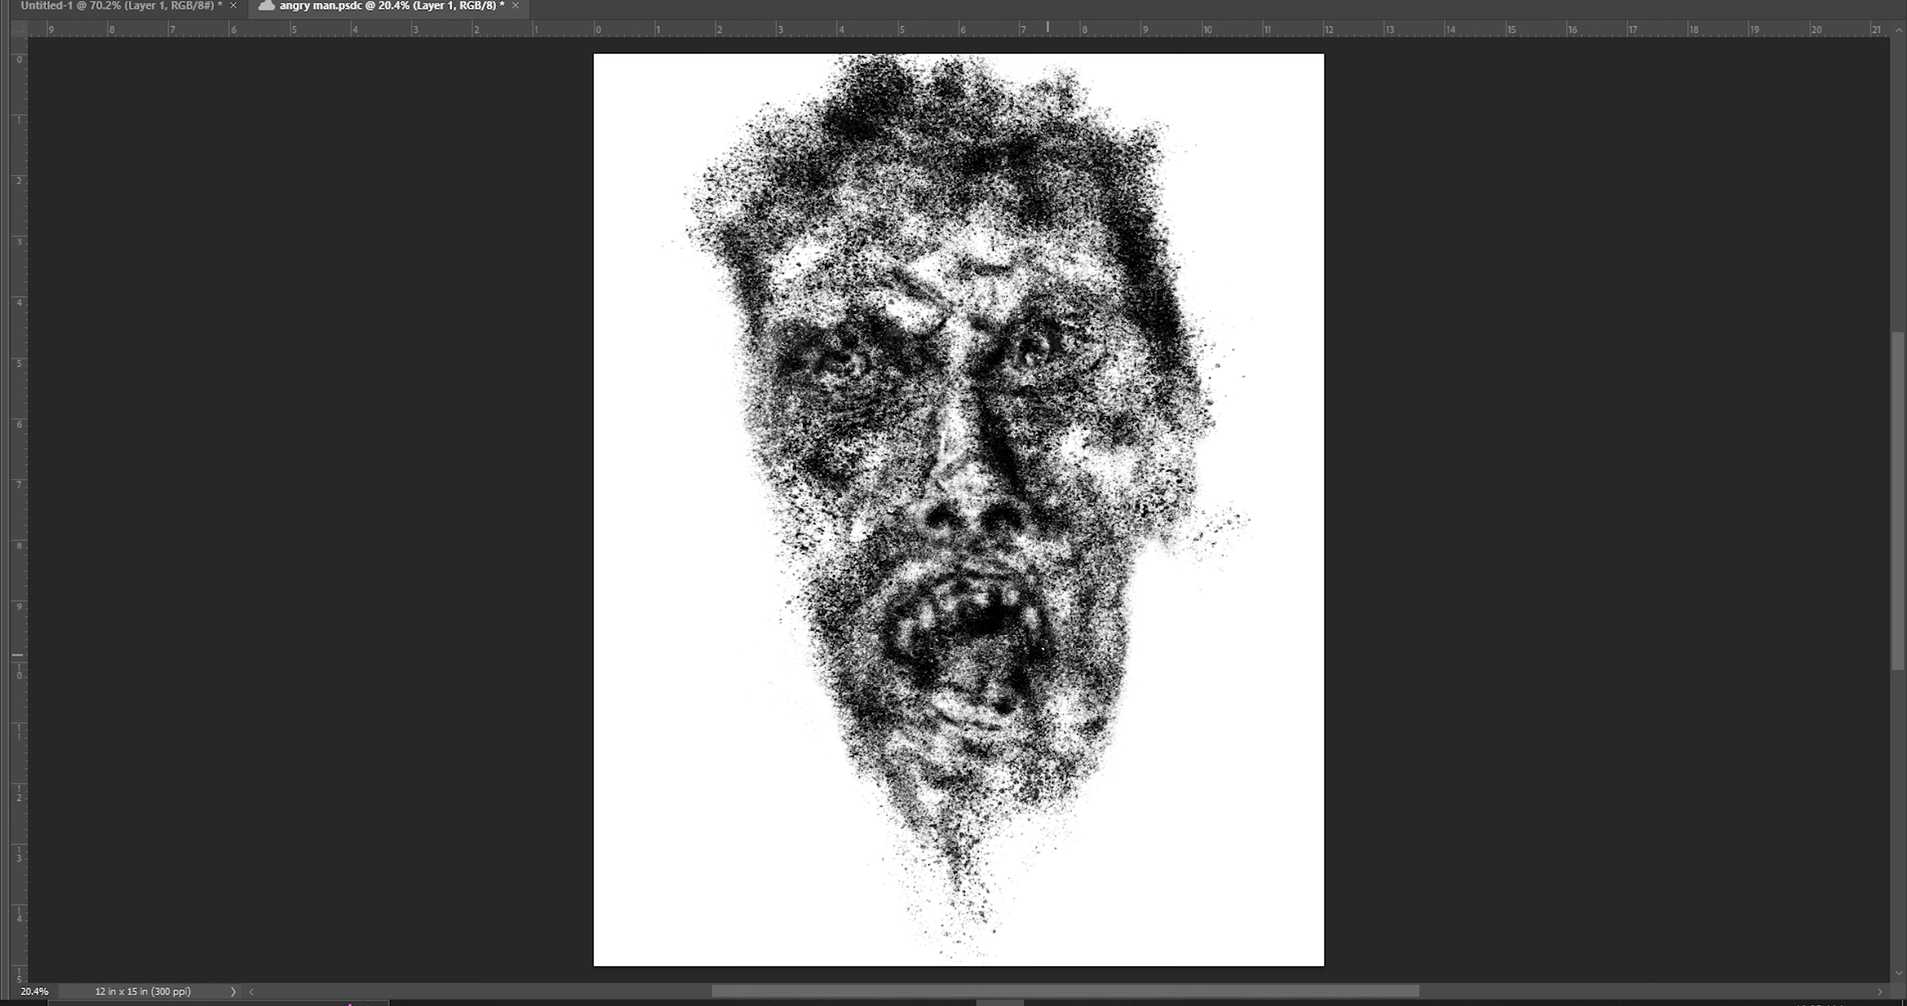
mouse_move(703, 192)
mouse_down()
mouse_move(741, 148)
mouse_move(815, 118)
mouse_move(664, 301)
mouse_move(784, 104)
mouse_move(859, 148)
mouse_move(1277, 204)
mouse_move(1201, 263)
mouse_move(1155, 355)
mouse_up()
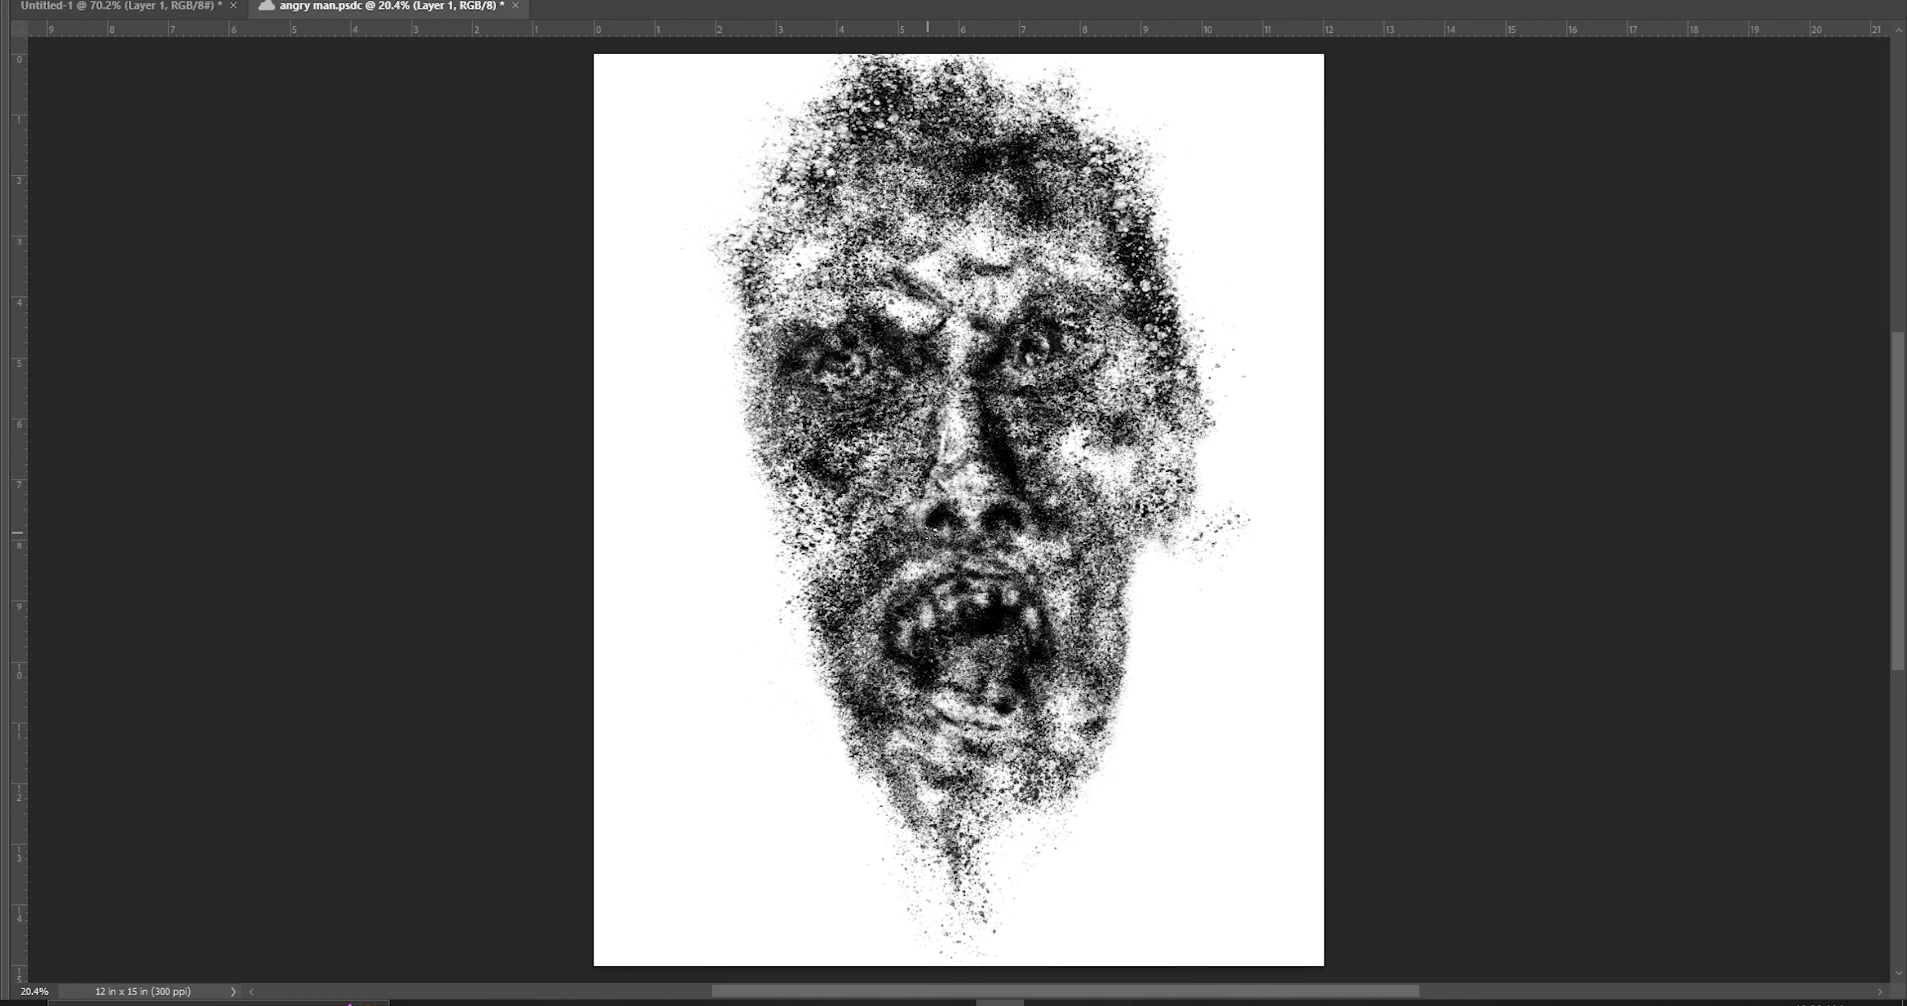
mouse_move(946, 544)
mouse_down()
mouse_move(918, 511)
mouse_move(958, 457)
mouse_move(1040, 509)
mouse_move(958, 496)
mouse_up()
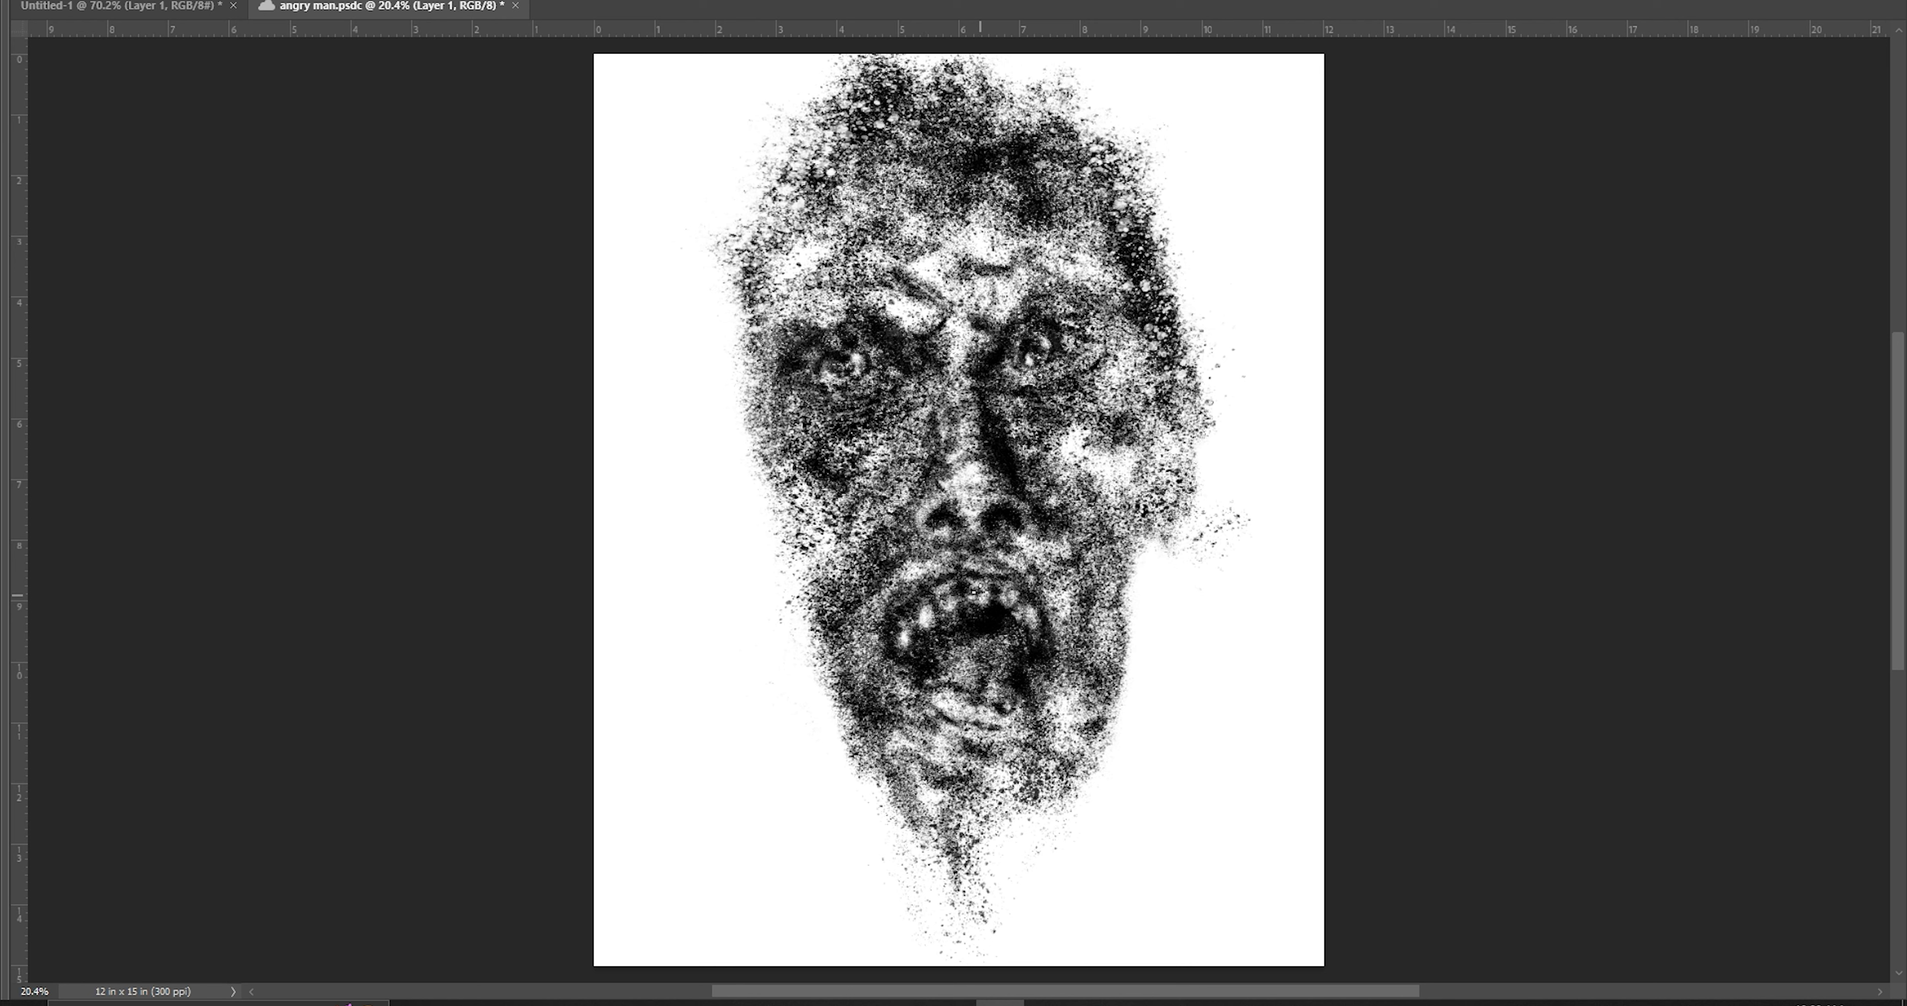
drag(998, 624, 946, 525)
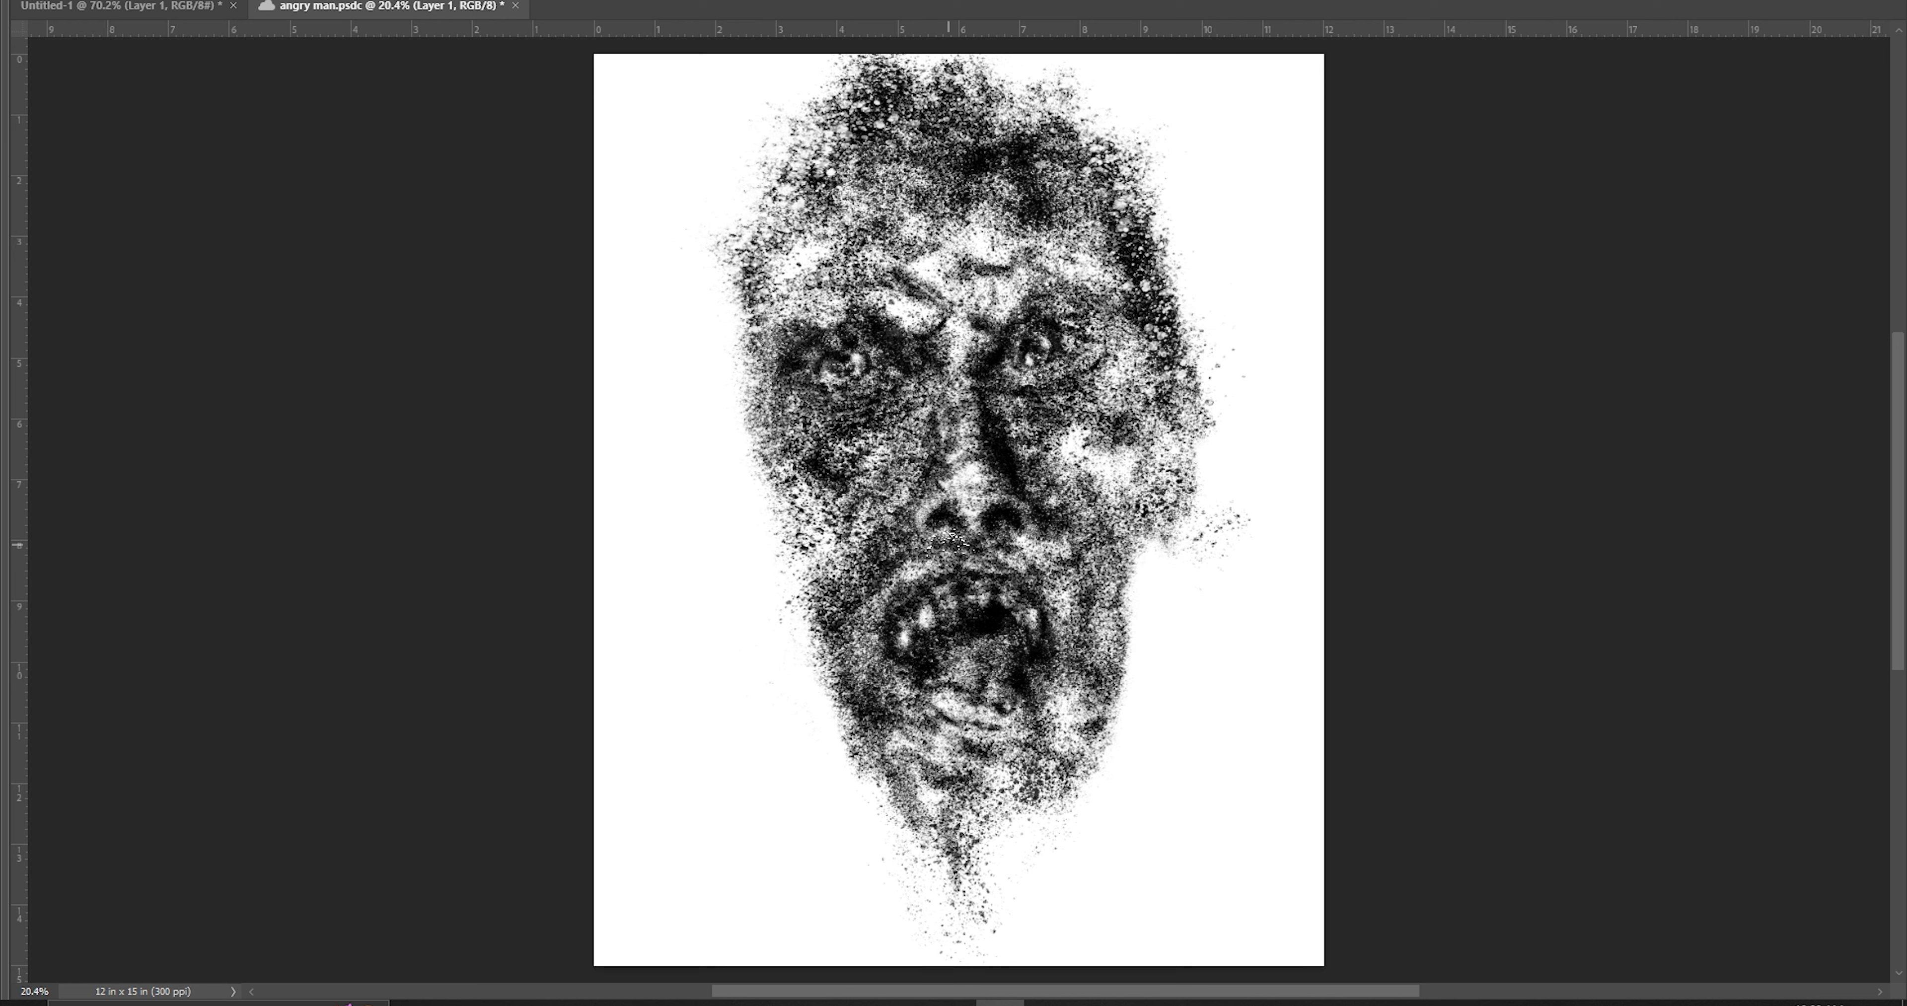
Hide the panels, mirror the canvas, and darken the left jaw and chin with speckles
key(Tab)
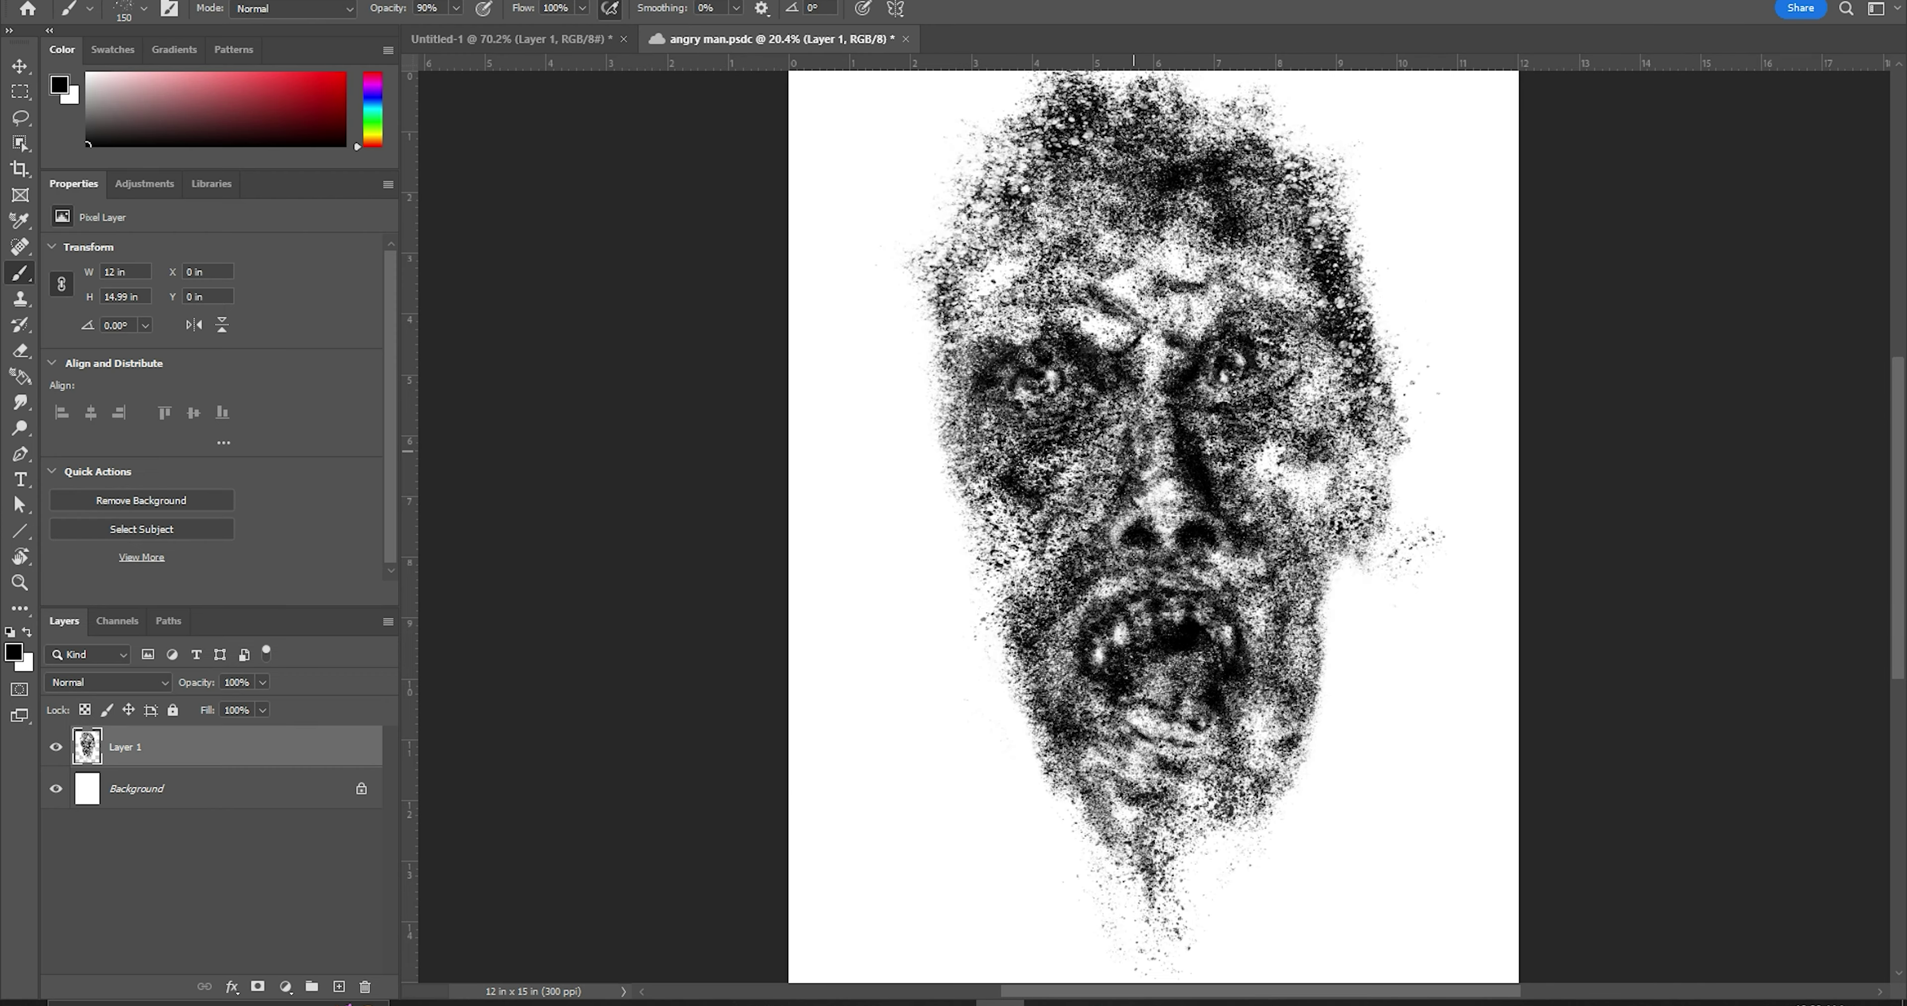
key(Tab)
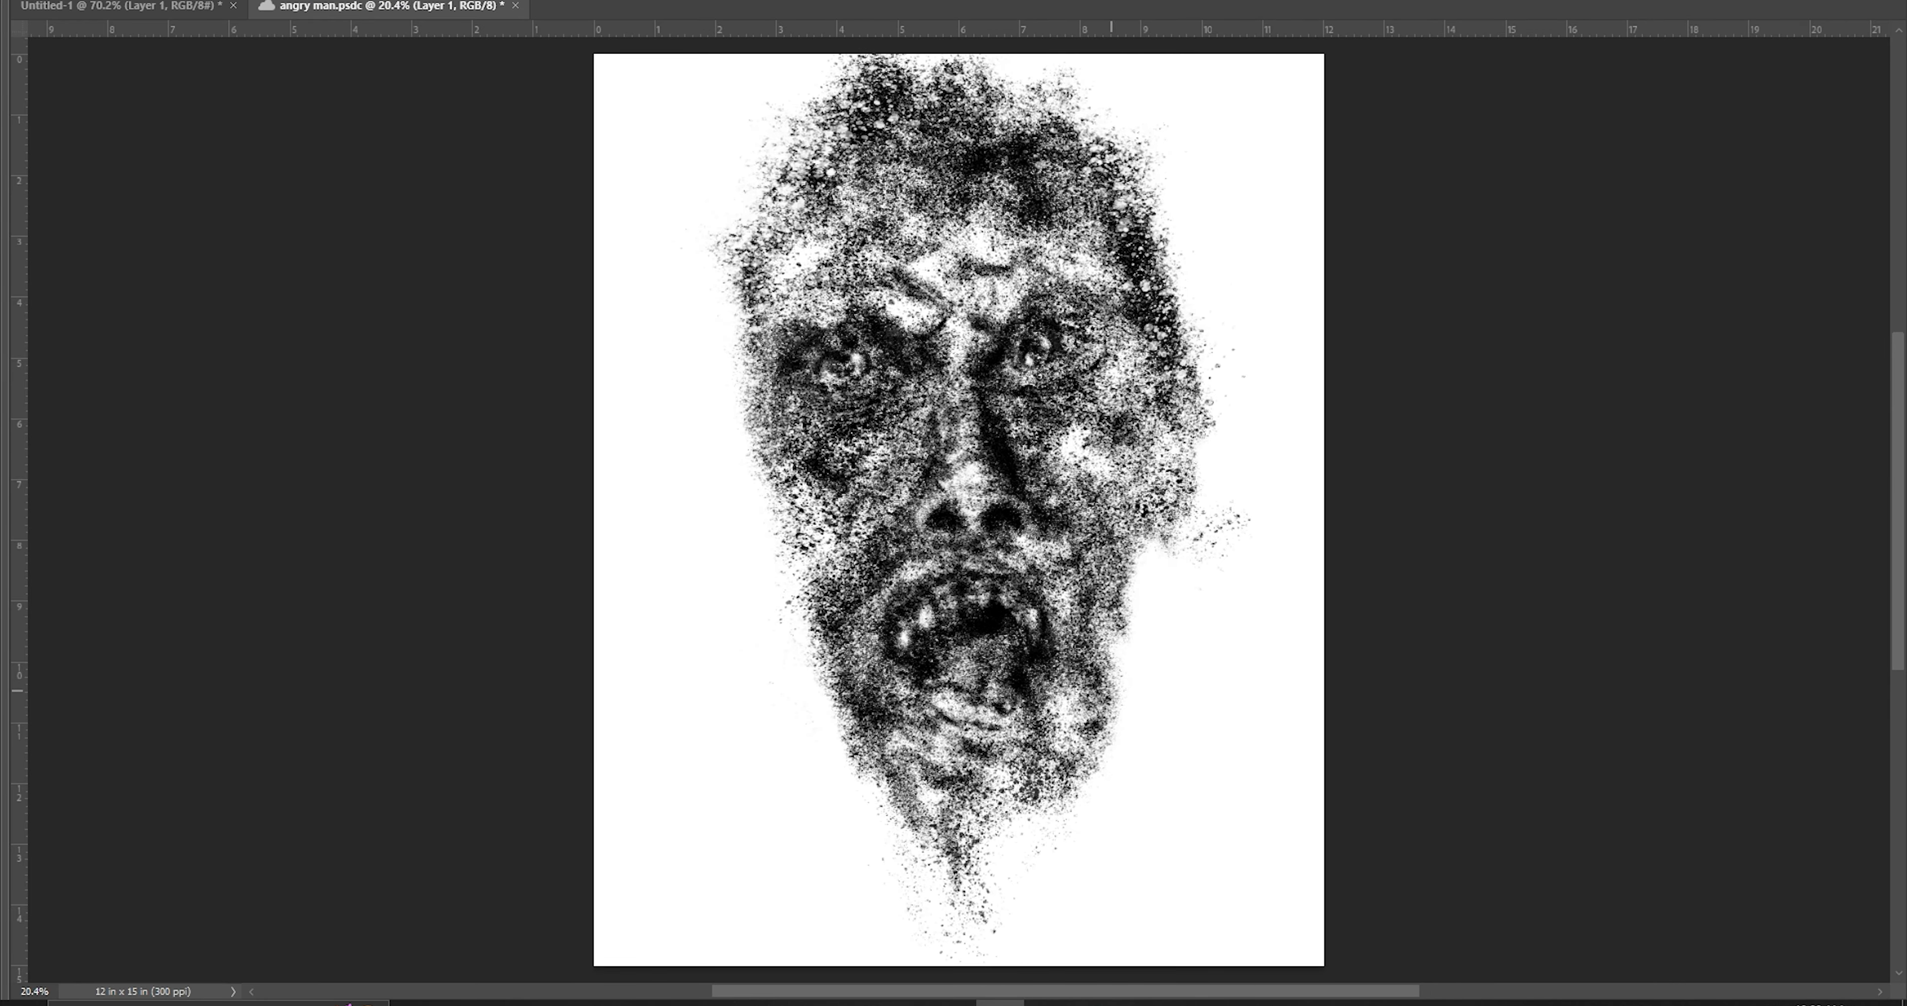
key(h)
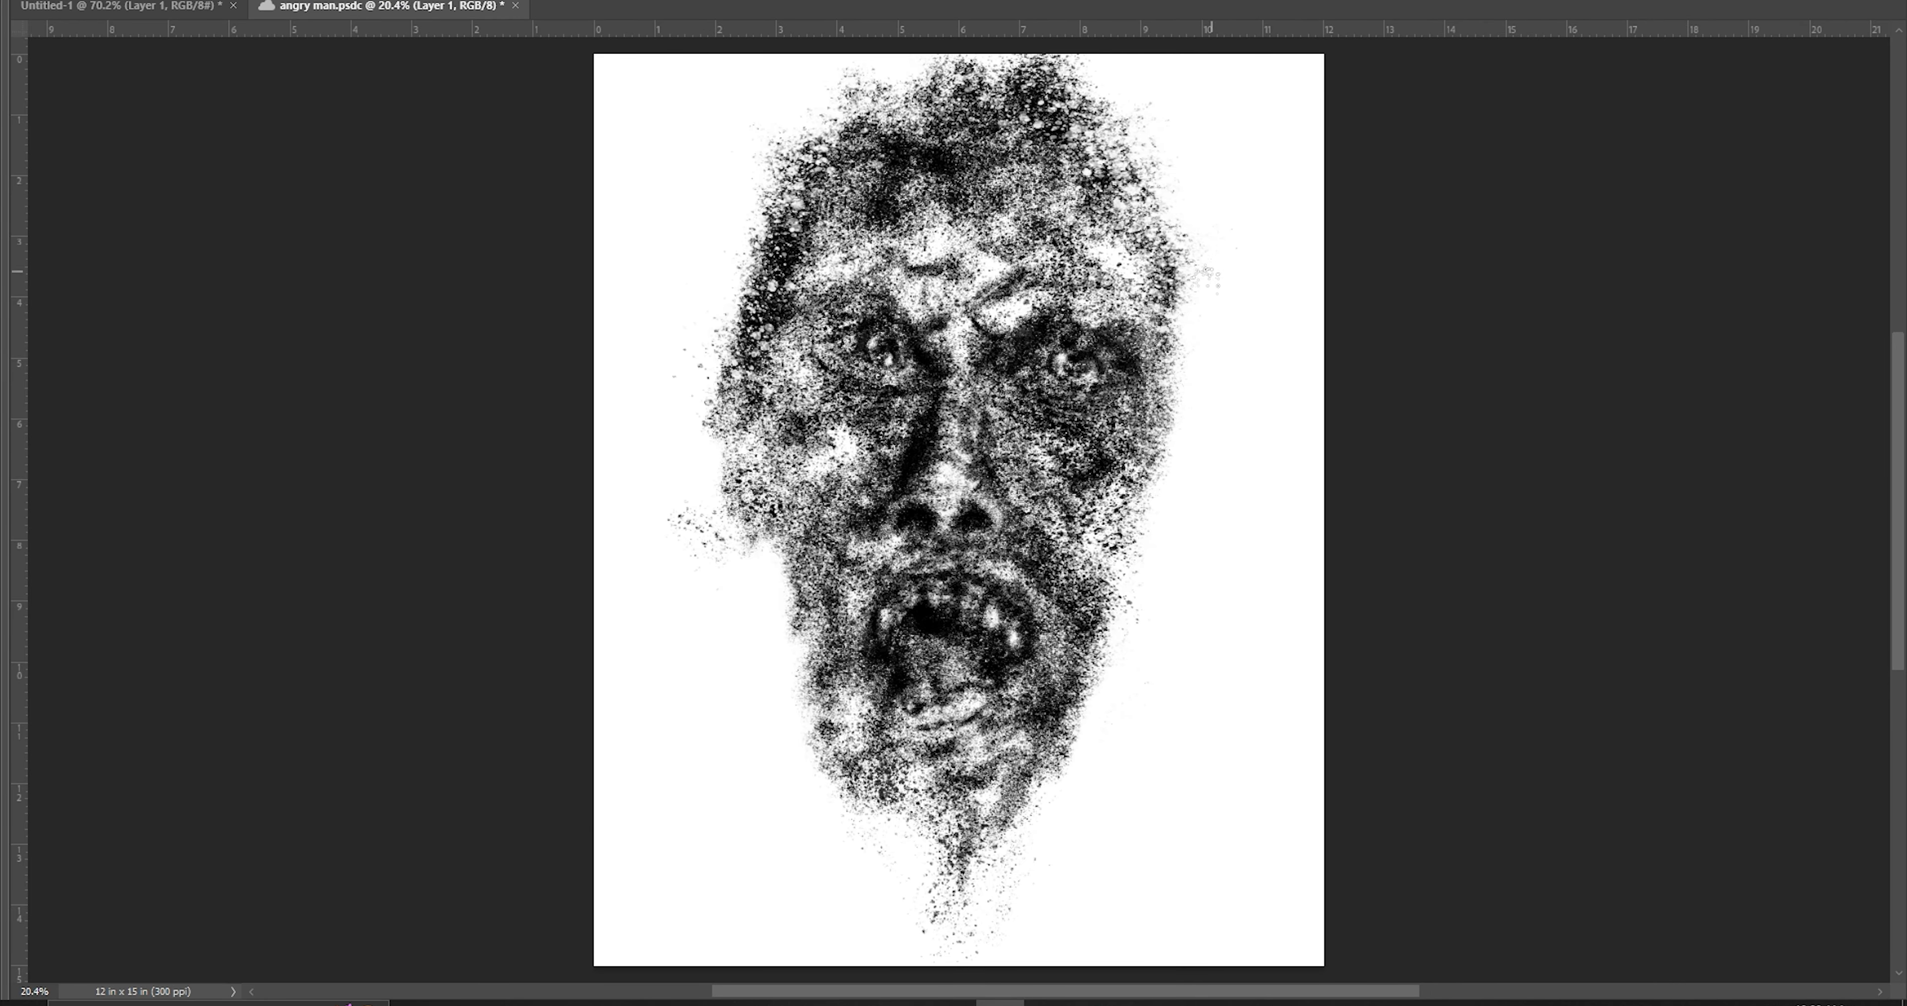
mouse_move(791, 529)
mouse_down()
mouse_move(815, 727)
mouse_move(934, 862)
mouse_up()
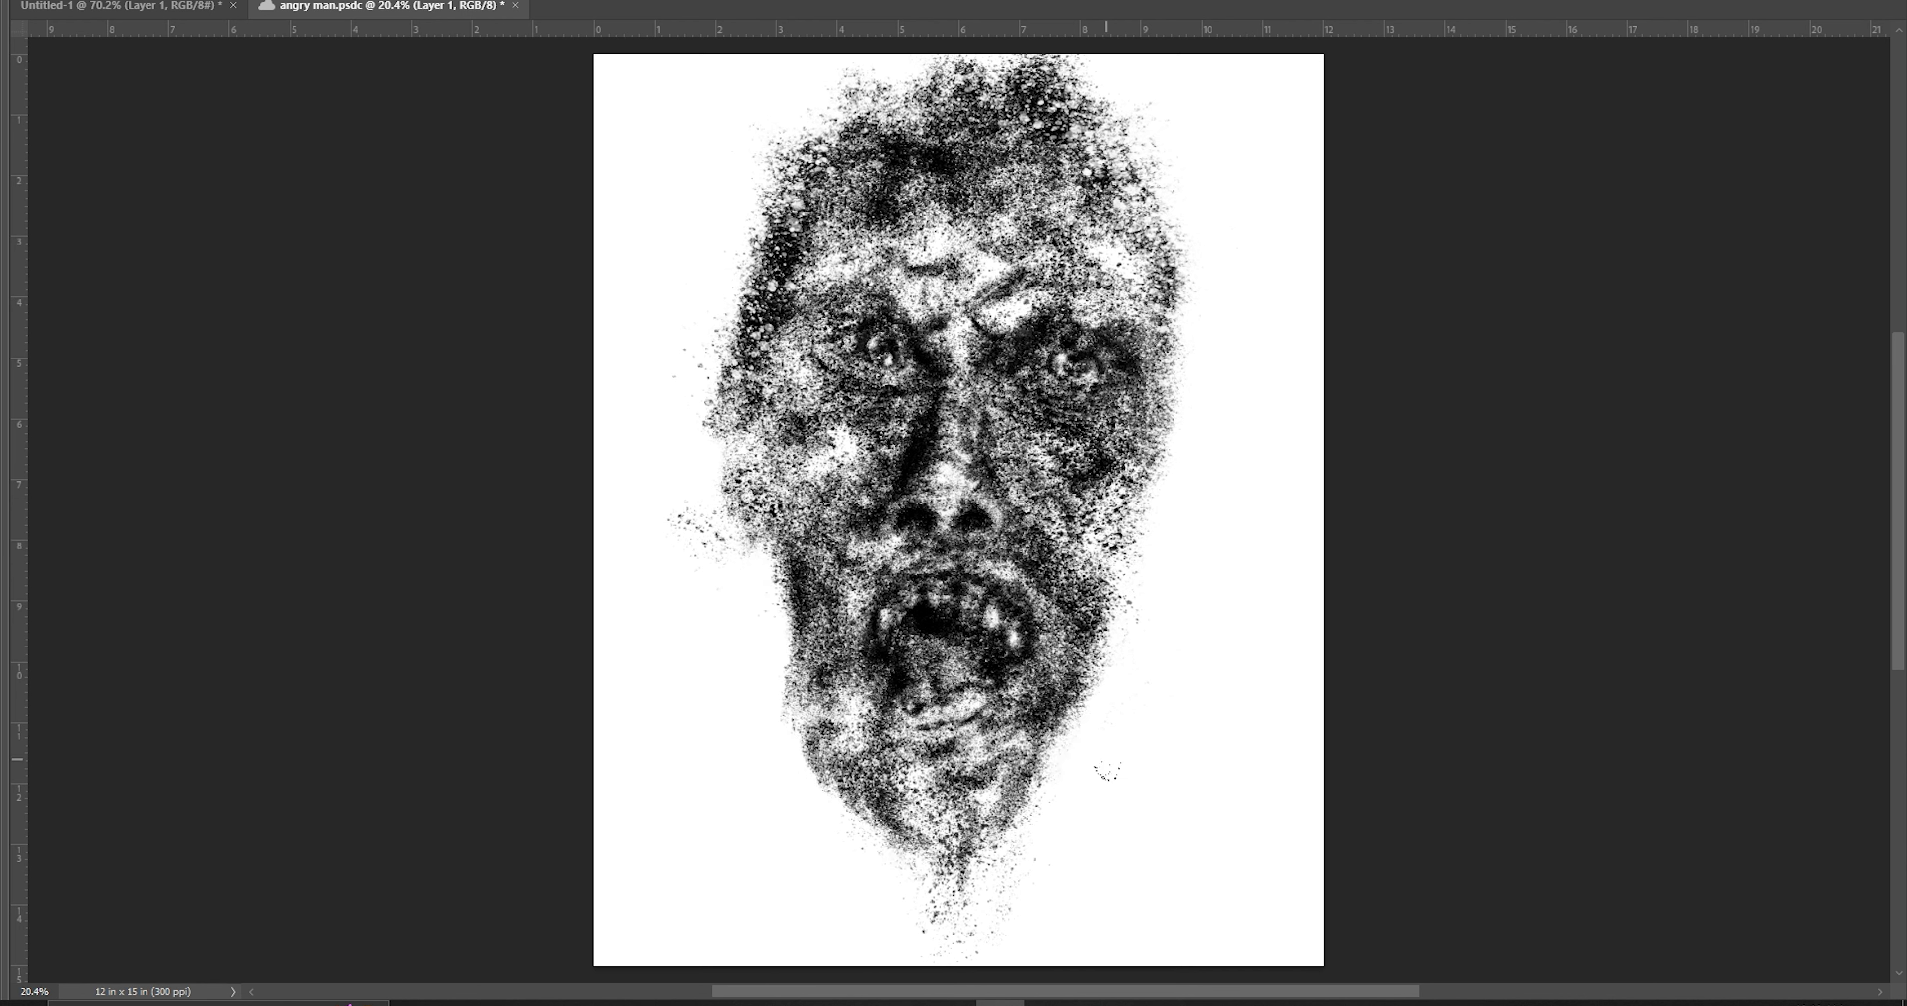
mouse_move(1077, 759)
mouse_down()
mouse_move(989, 884)
mouse_move(1003, 769)
mouse_up()
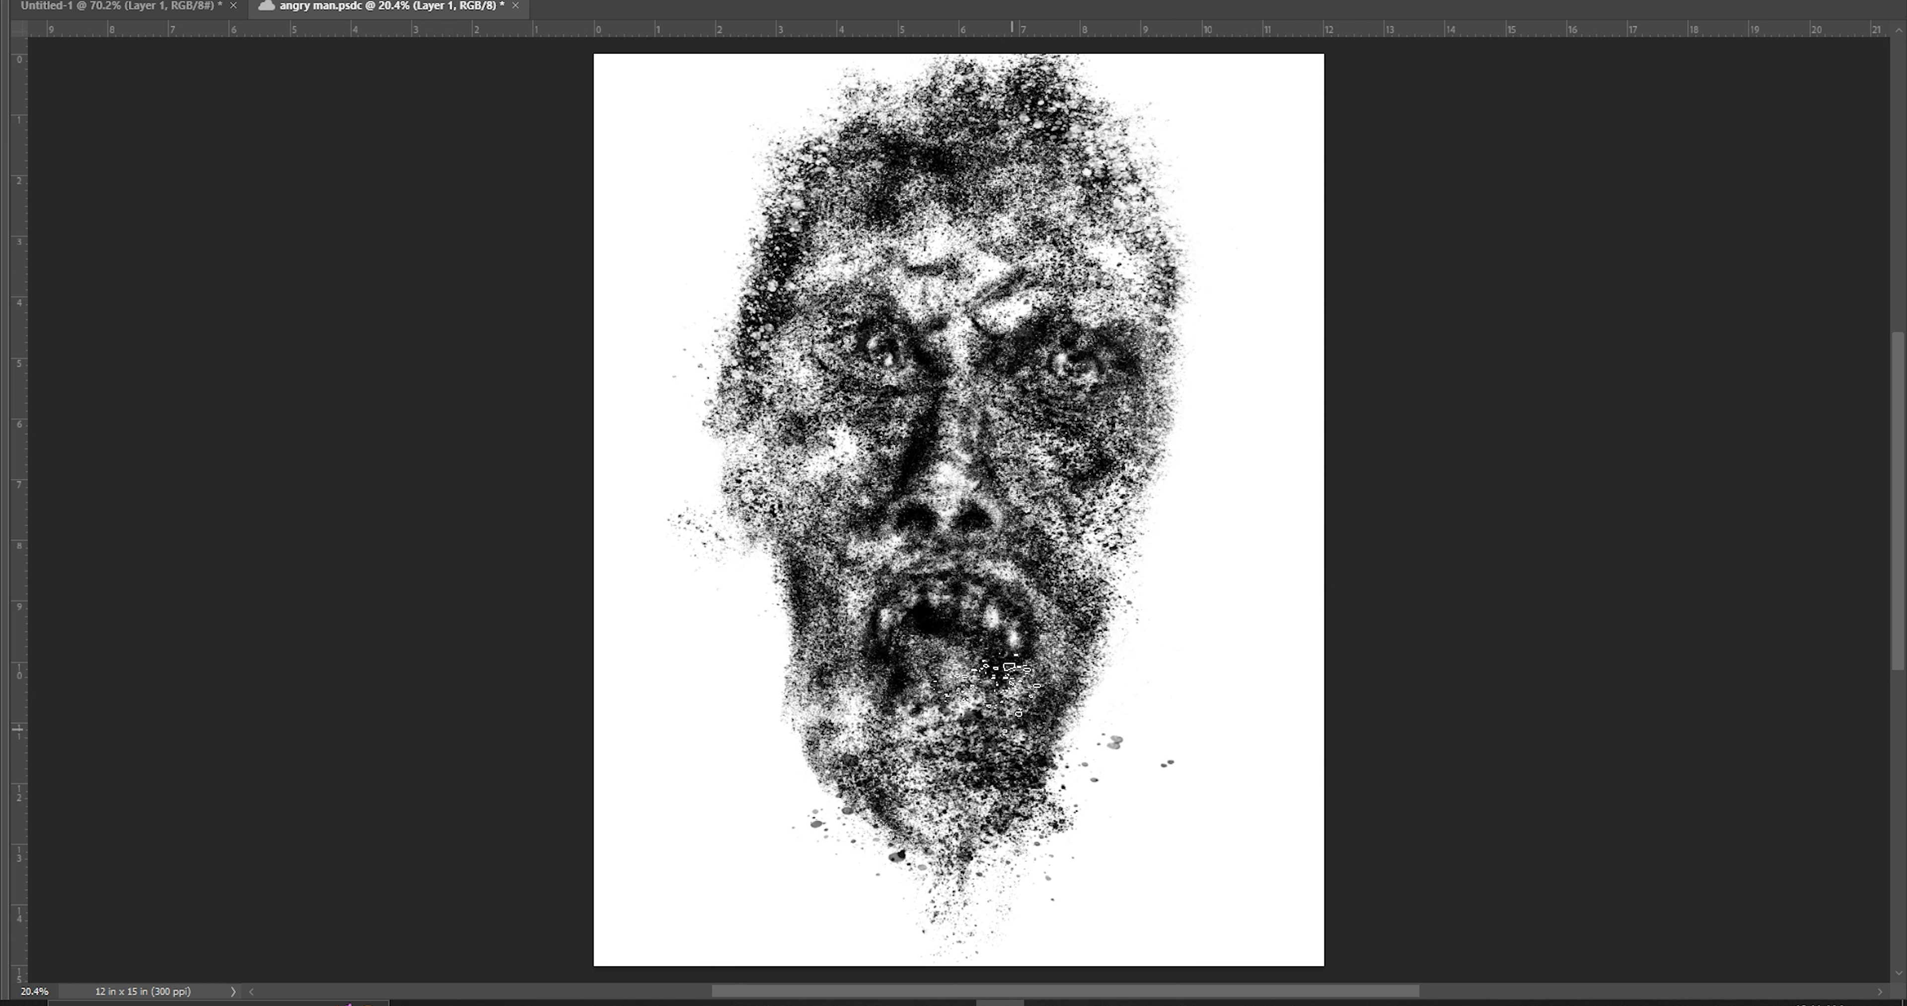
Scatter splatter across the lower-left margin, right cheek and upper-right forehead and hair
drag(748, 732, 666, 850)
drag(1144, 755, 1159, 653)
drag(667, 851, 785, 810)
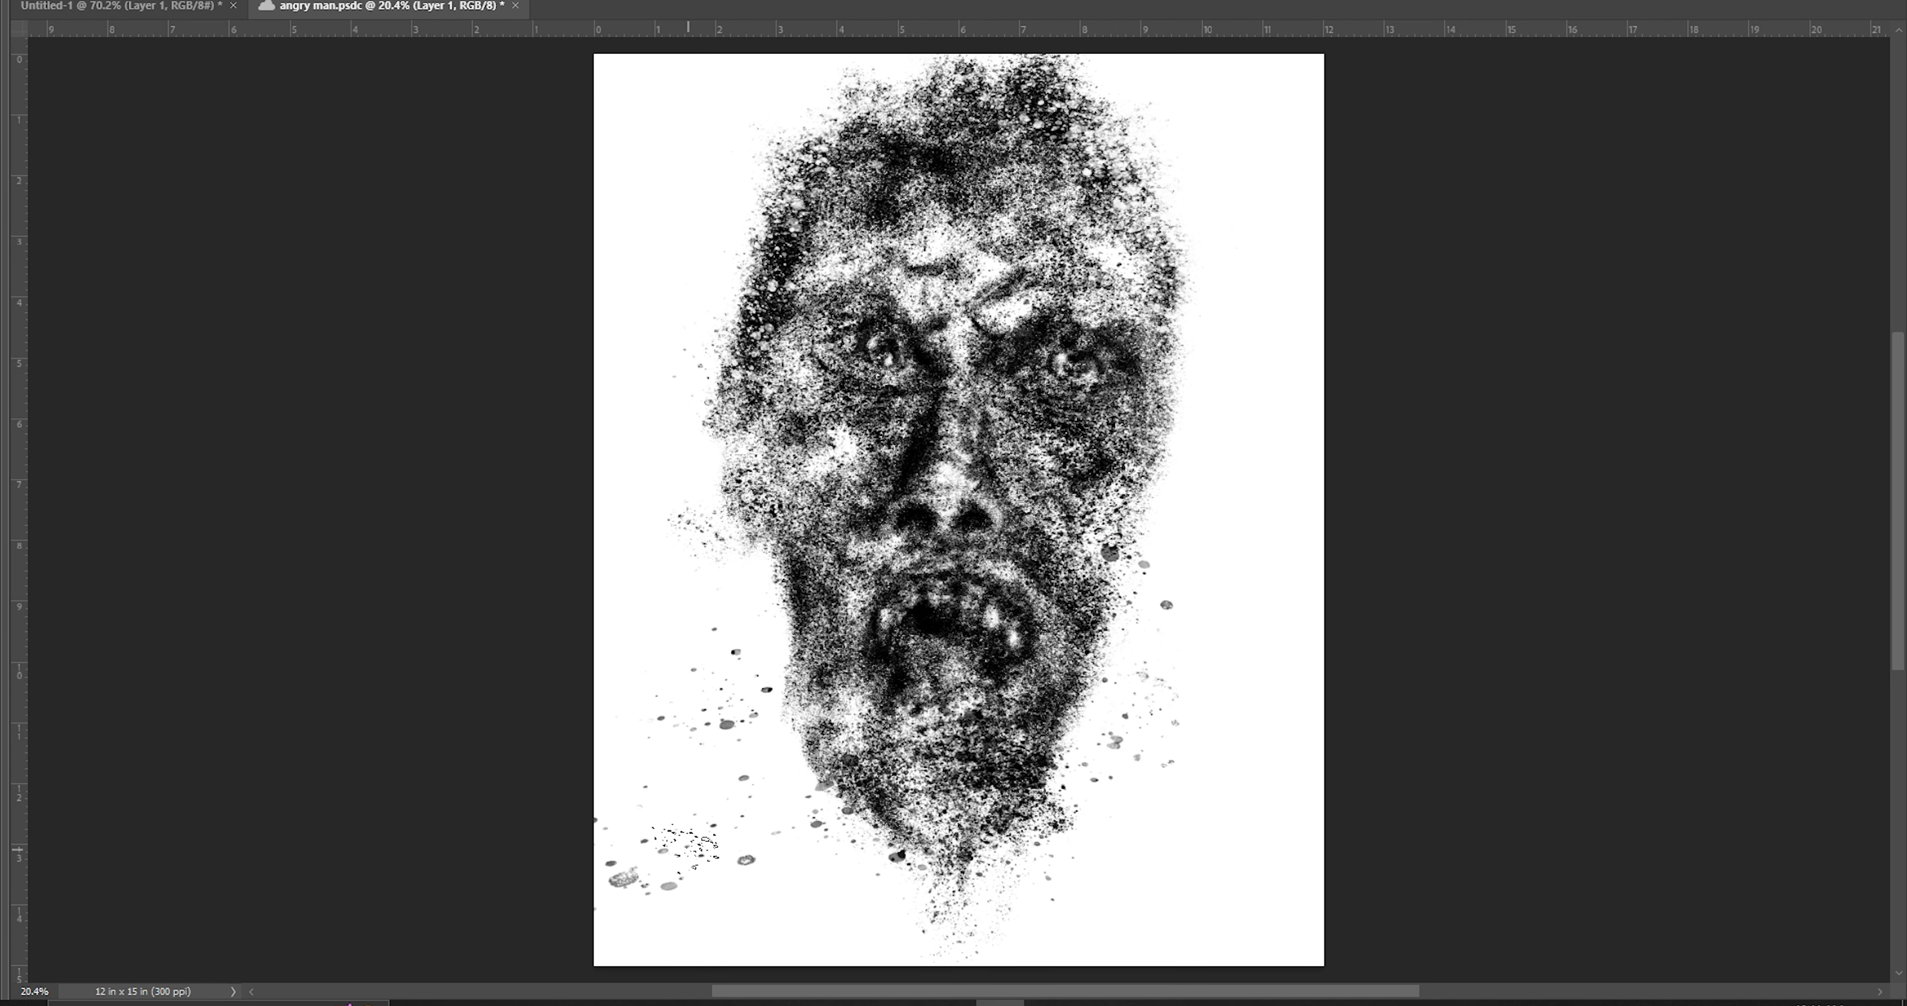
drag(1185, 237, 1111, 178)
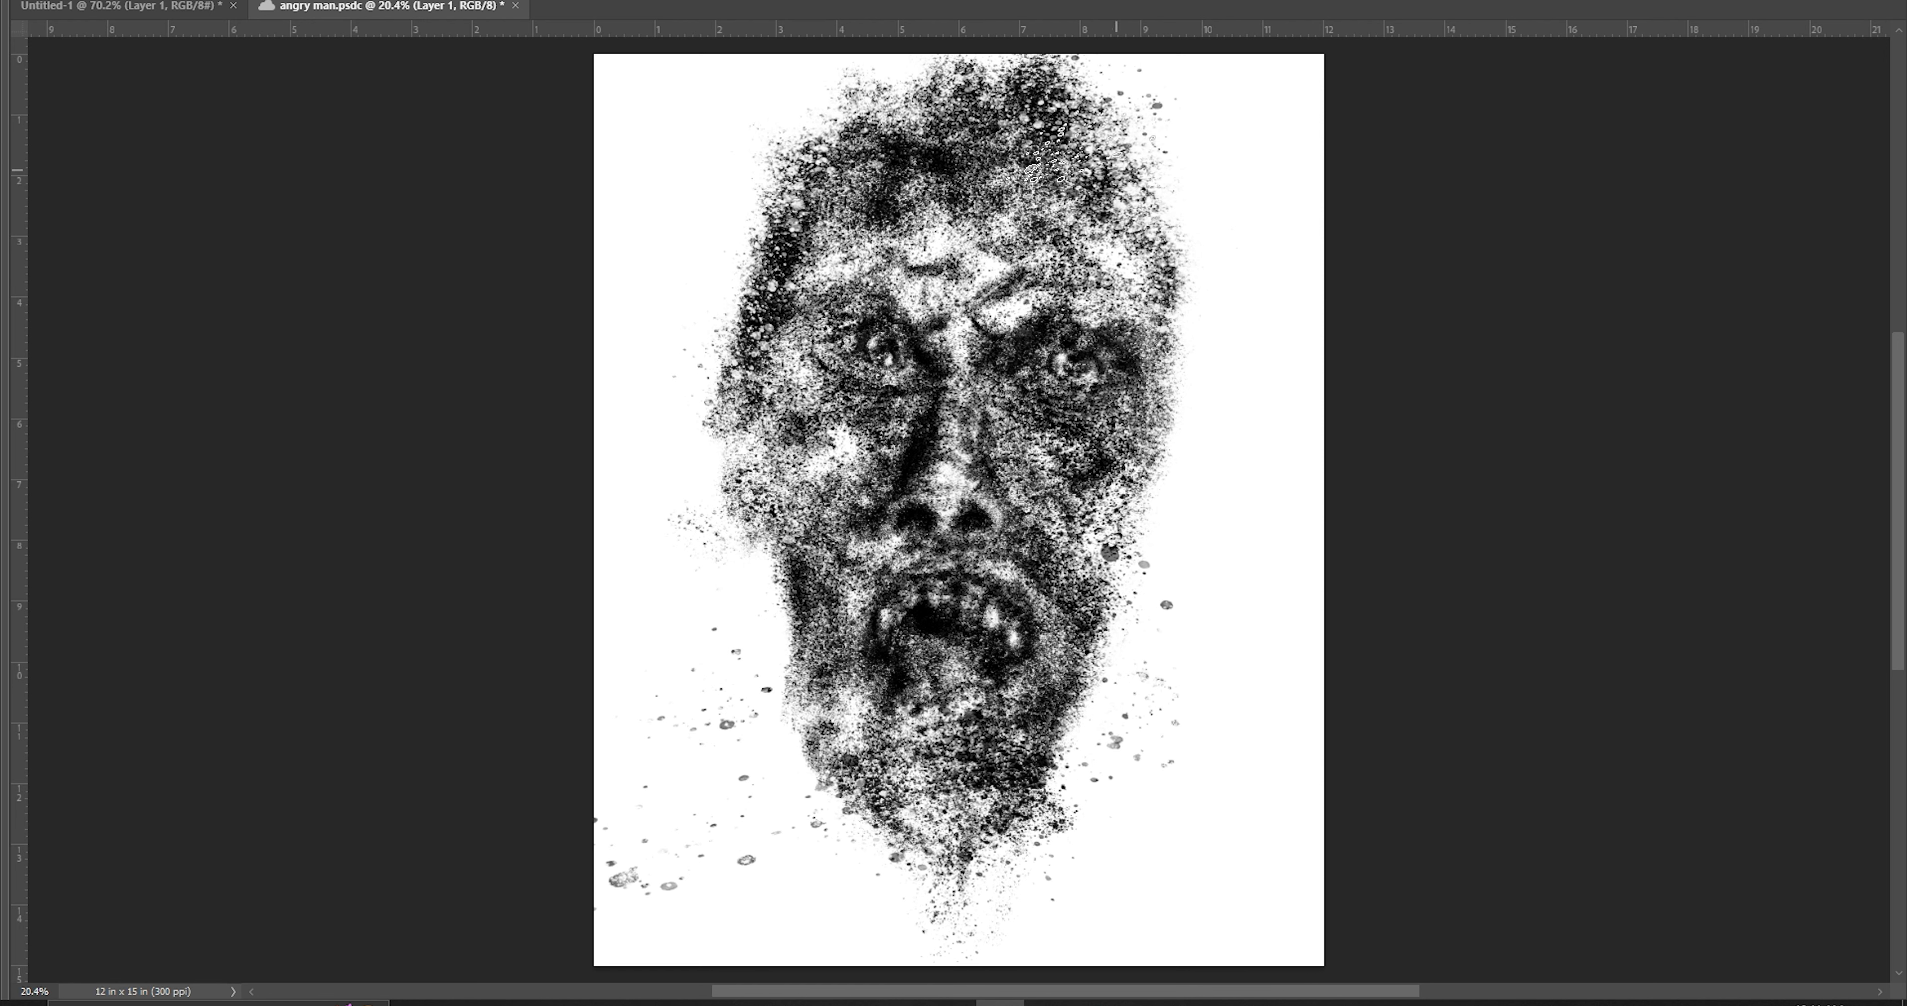
drag(1036, 251, 1199, 311)
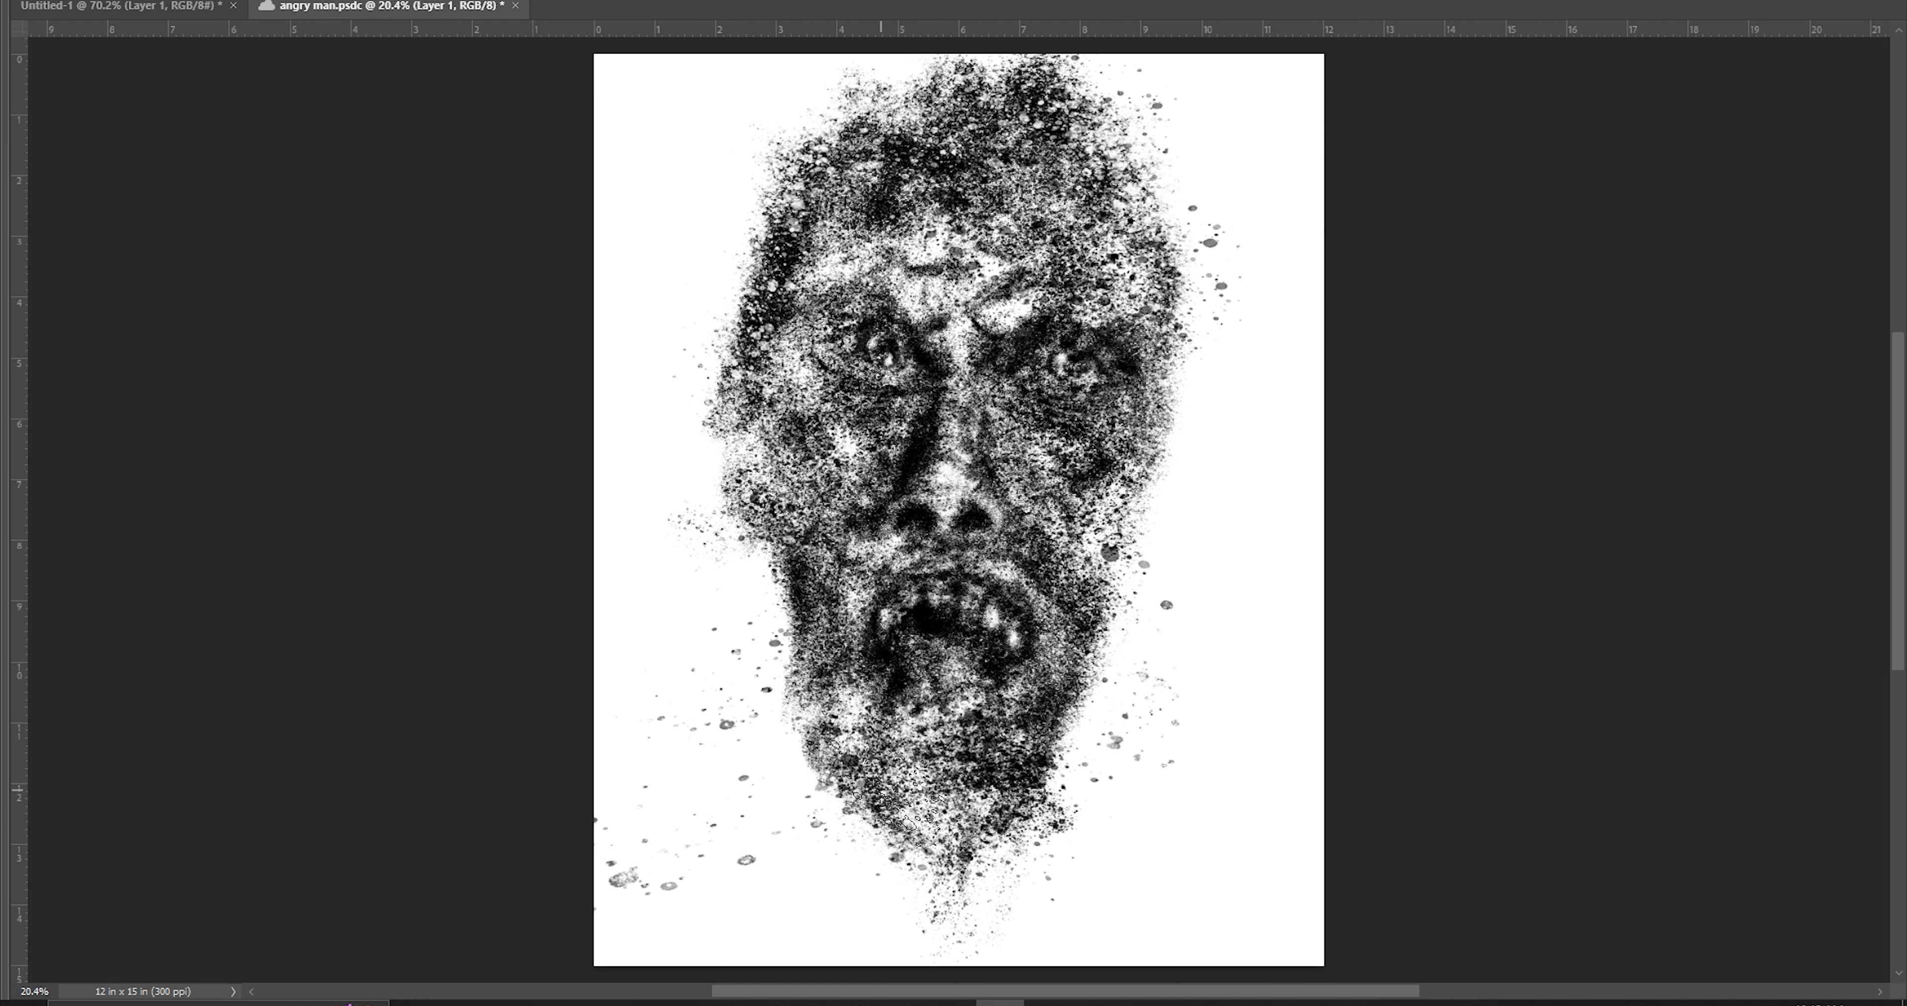
Add splatter along the right cheek, mouth and left forehead, then flip the canvas back
mouse_move(1133, 592)
mouse_down()
mouse_move(1159, 483)
mouse_move(1155, 592)
mouse_up()
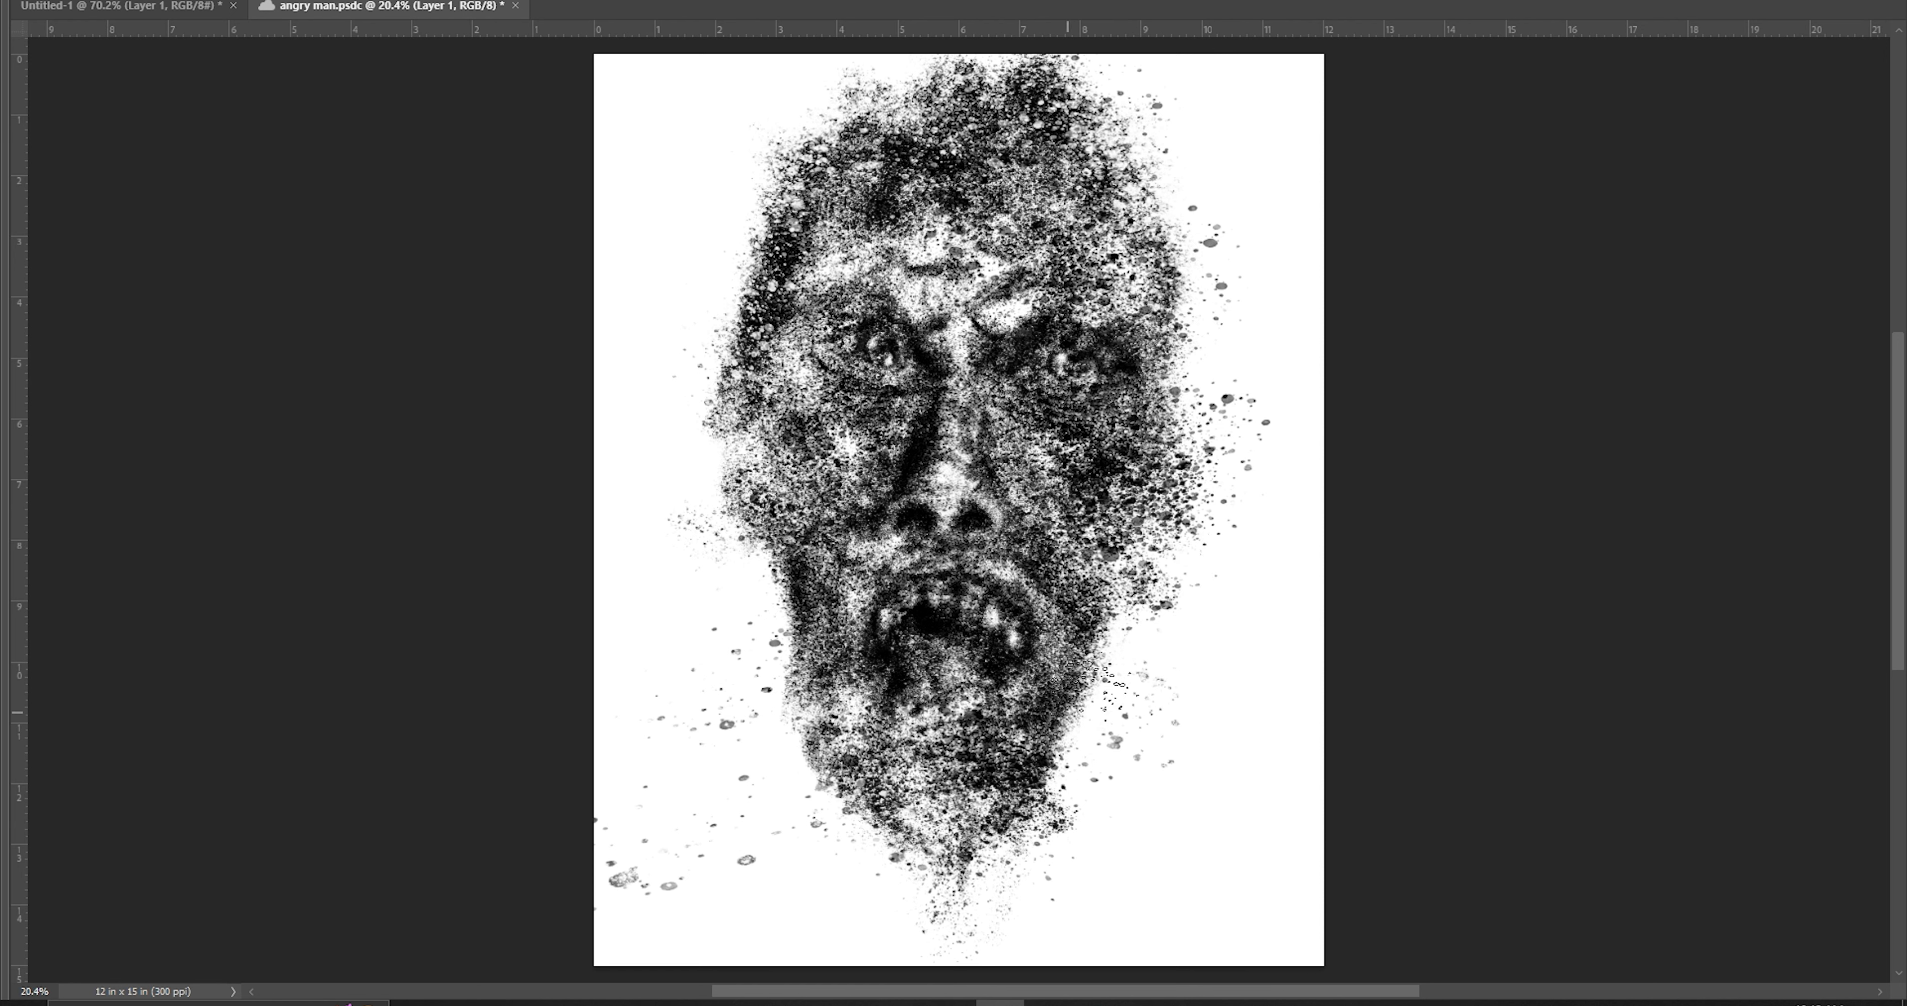
drag(941, 636, 1080, 667)
drag(889, 281, 741, 222)
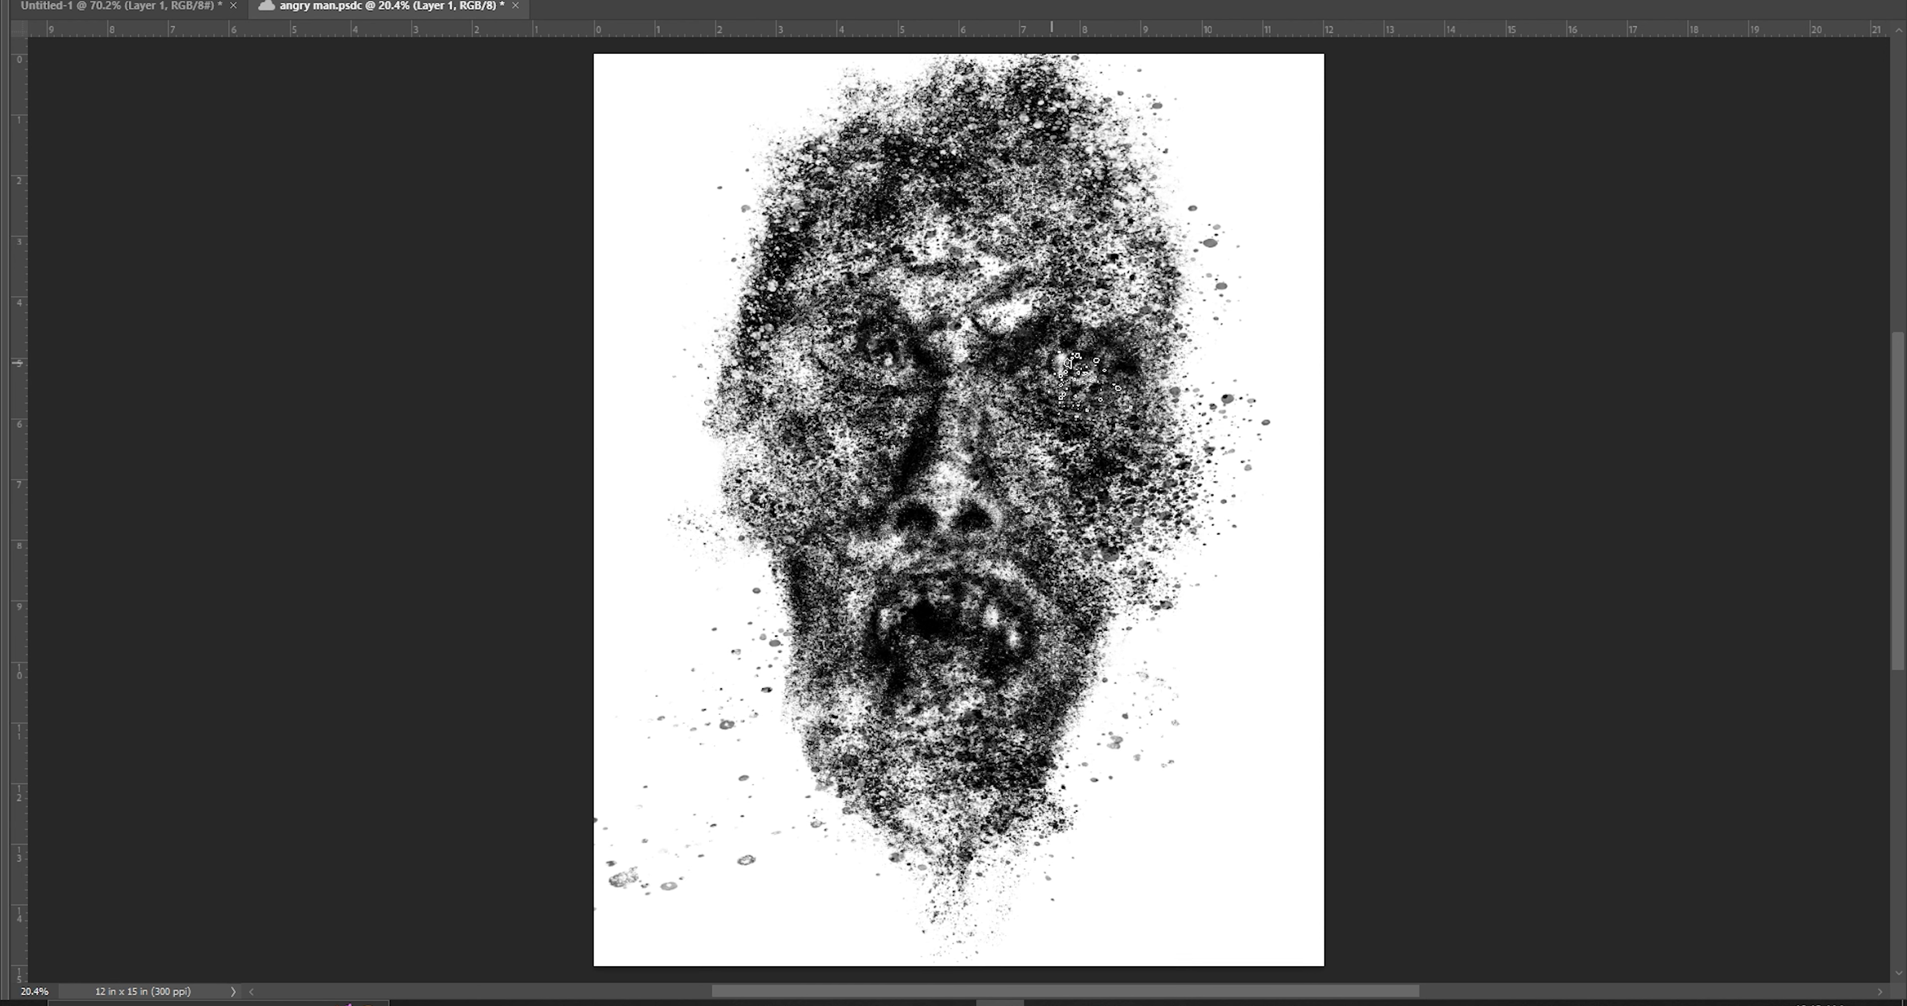
key(alt+i)
key(g)
key(h)
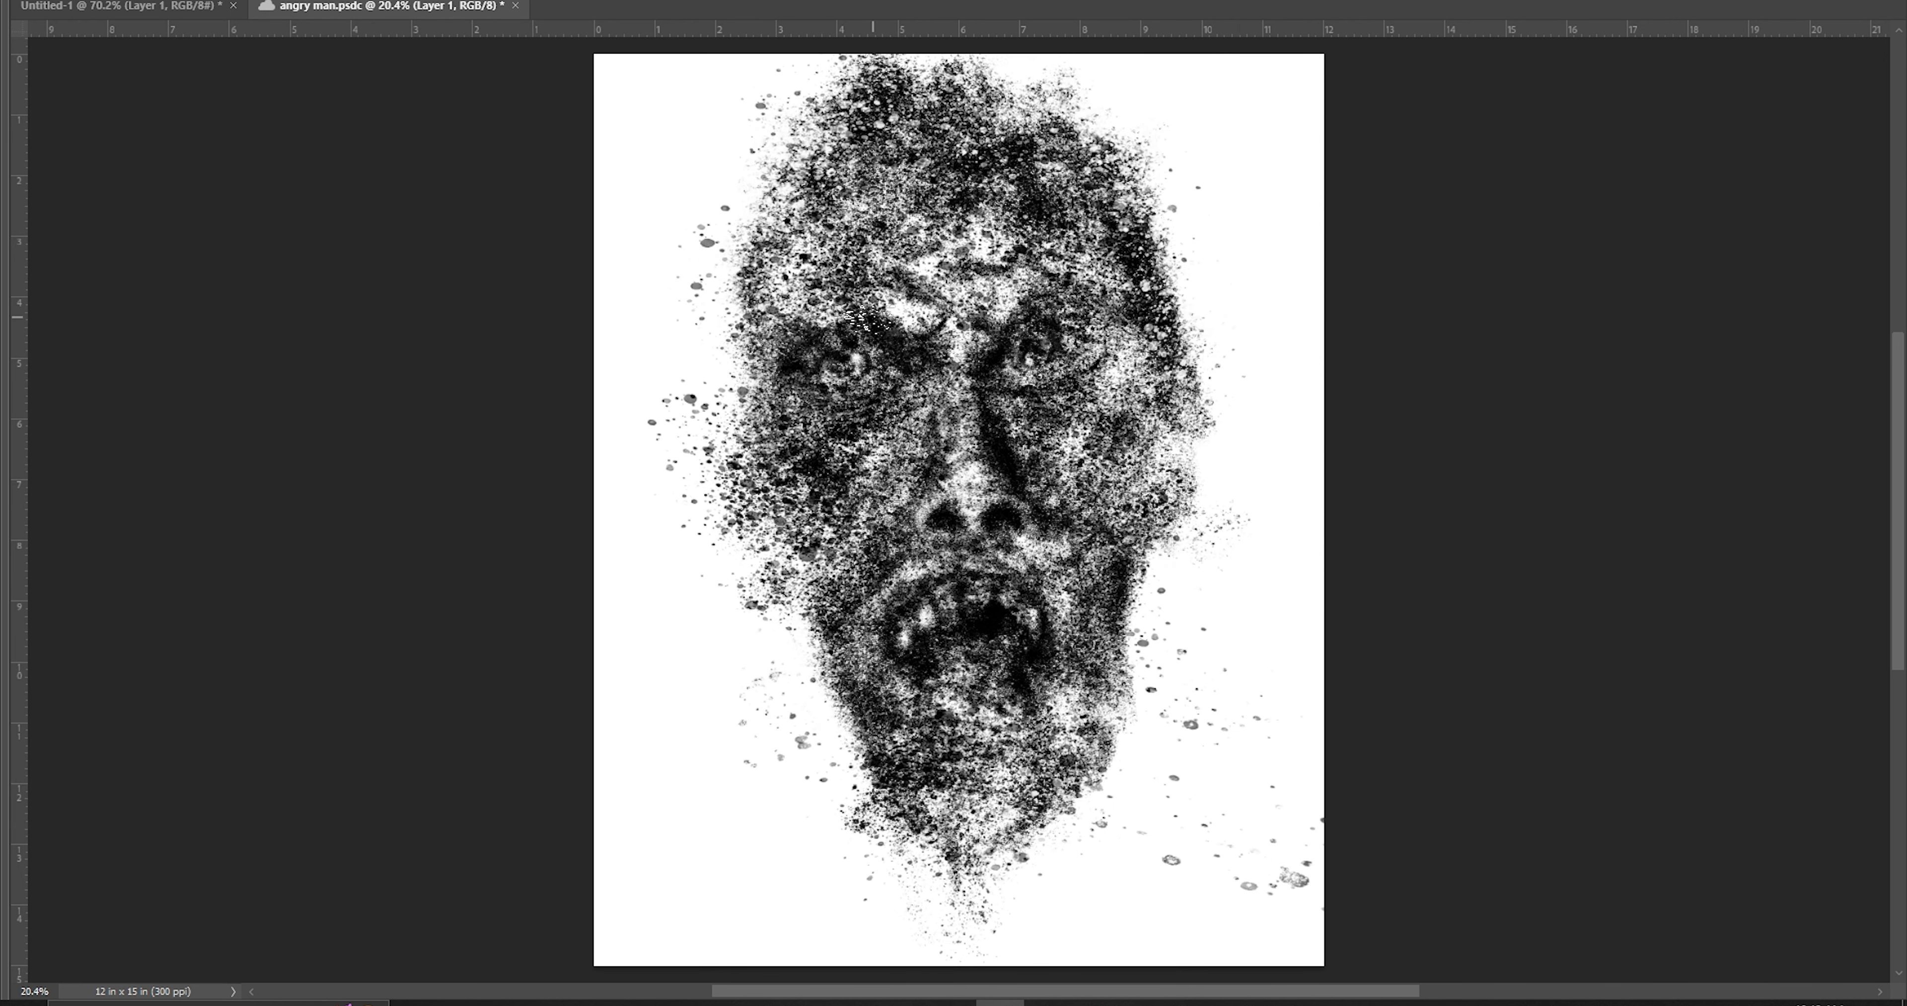
Paint white over the lower cheek and upper teeth, and darken the nose bridge
mouse_move(750, 694)
mouse_down()
mouse_move(1005, 698)
mouse_move(953, 606)
mouse_up()
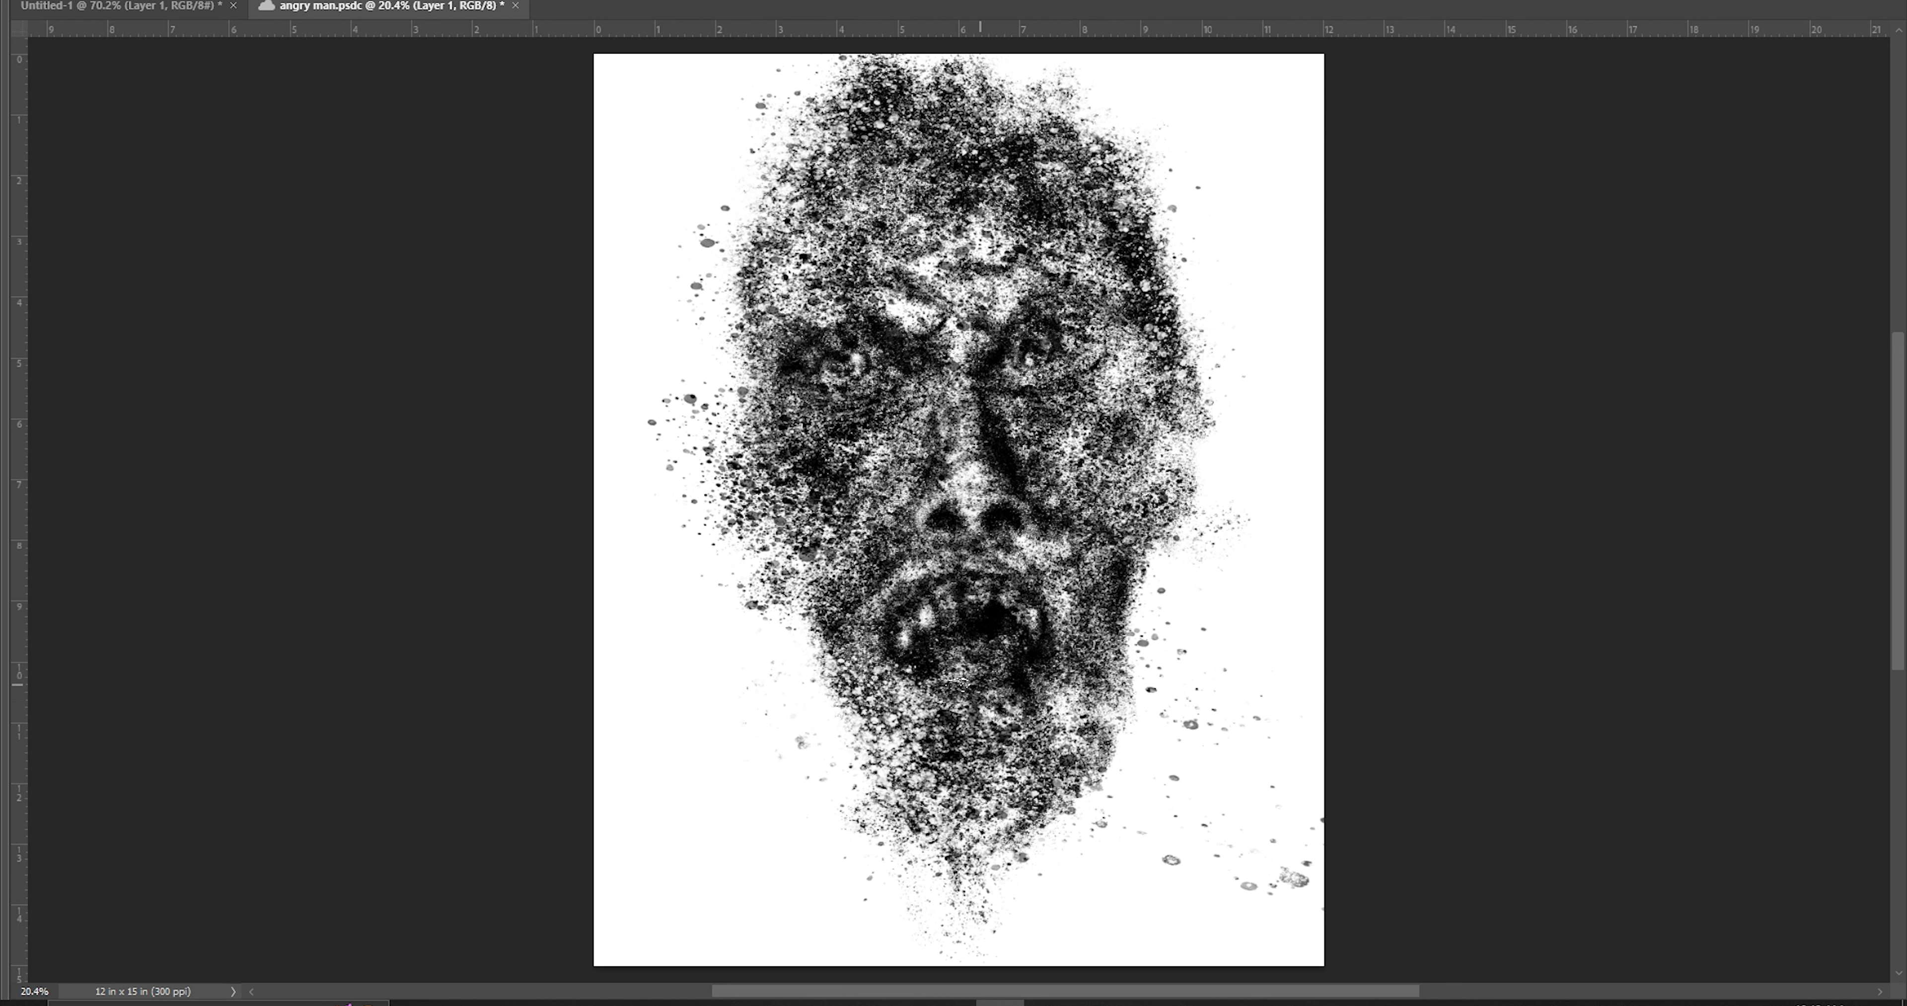
drag(1002, 508, 1055, 347)
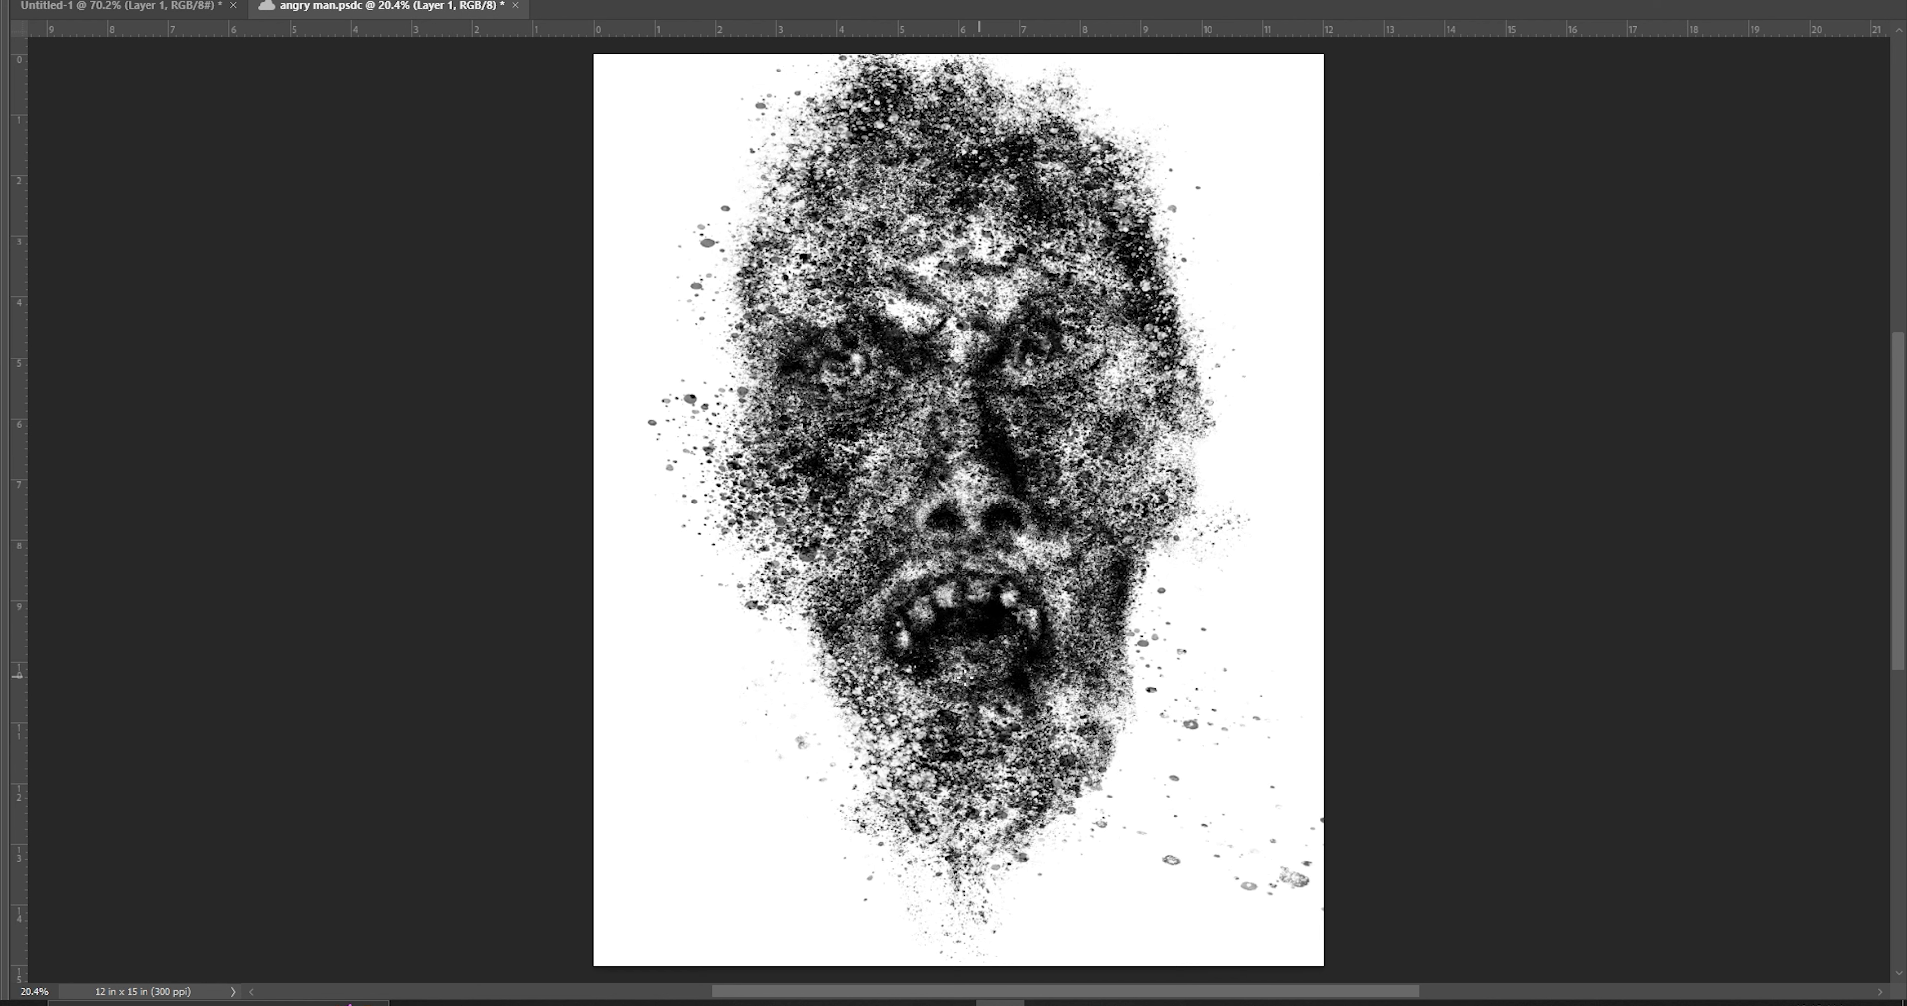
drag(952, 675, 1004, 670)
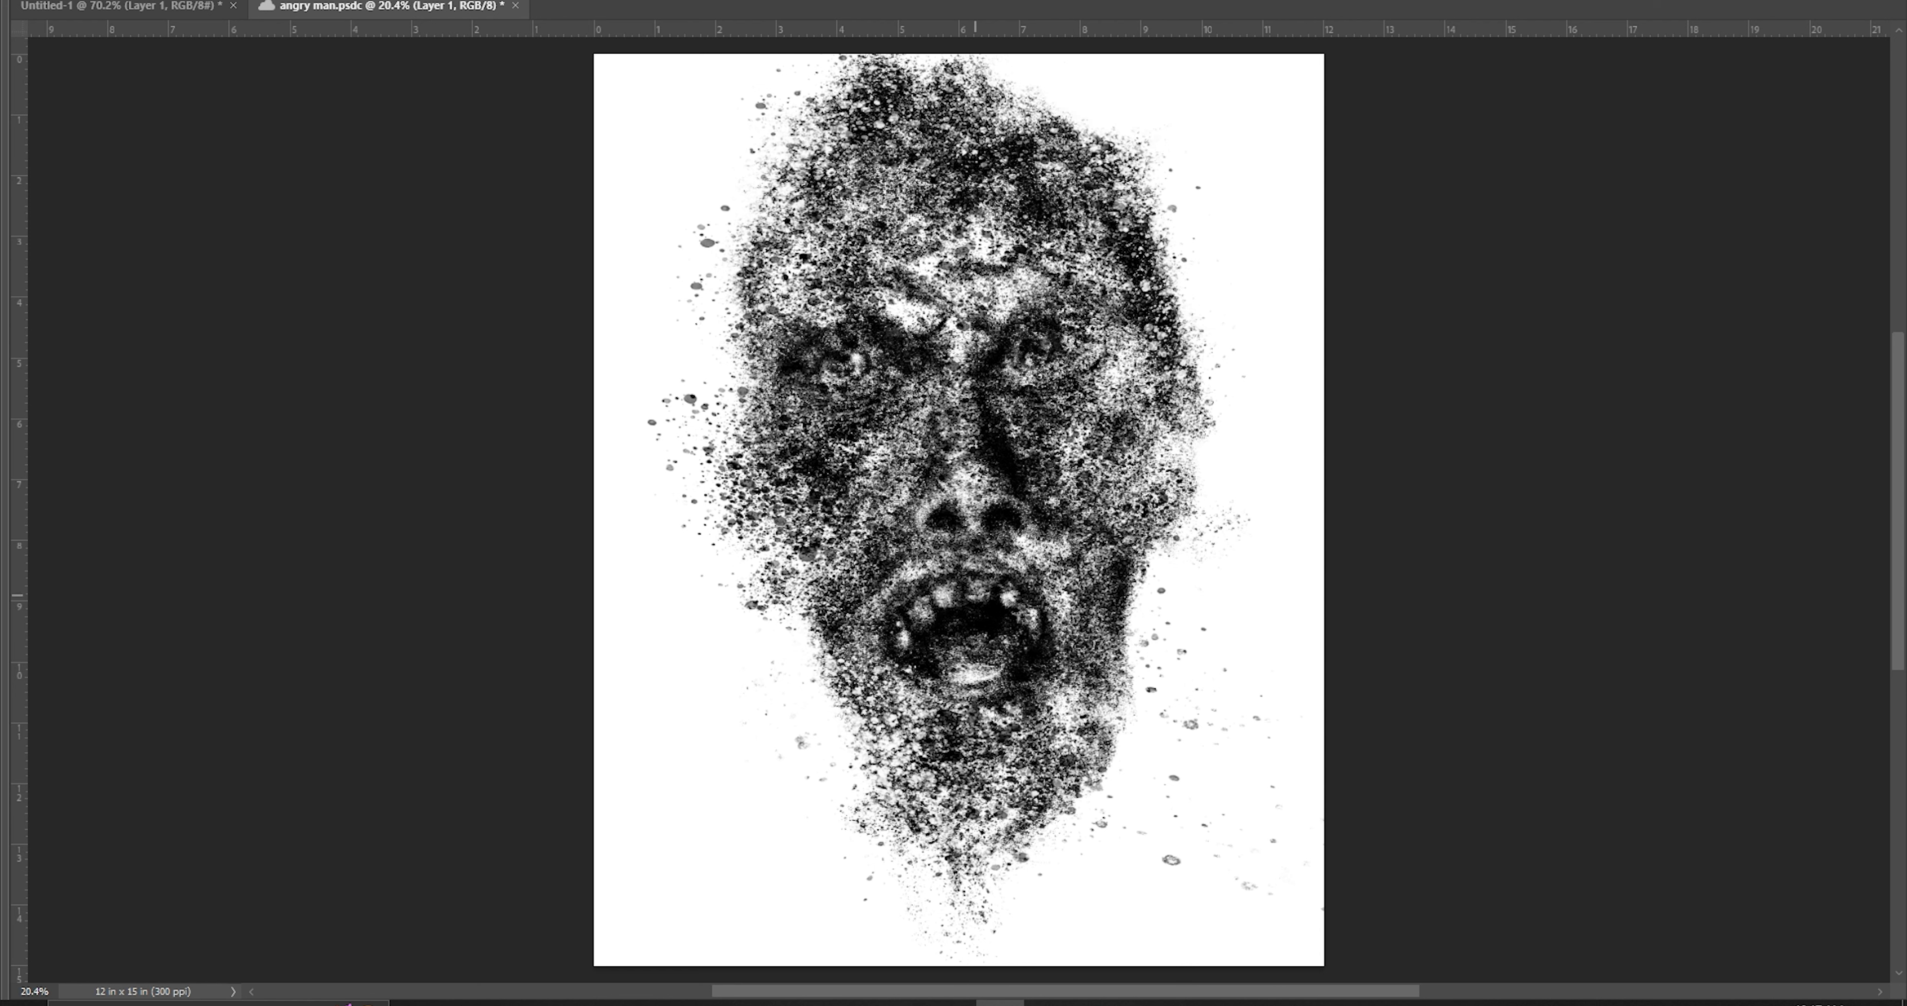
drag(975, 595, 973, 675)
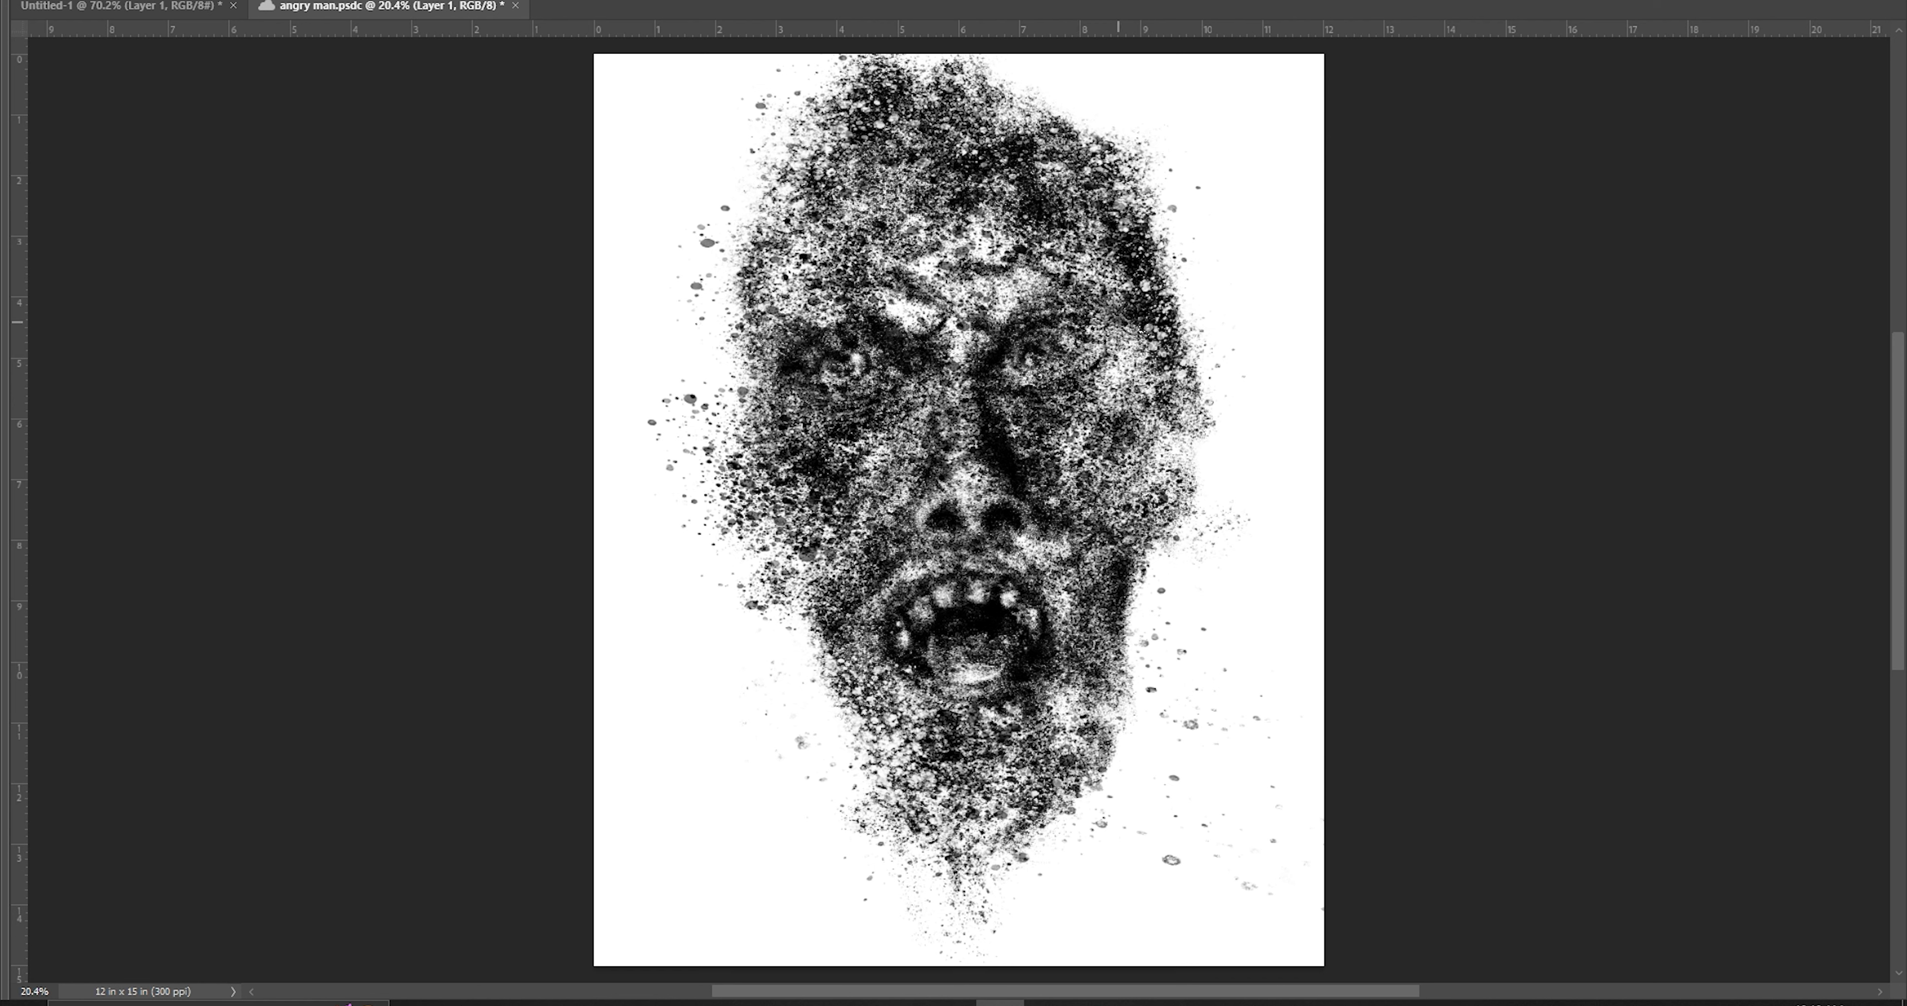
key(ctrl)
key(ctrl)
key(ctrl)
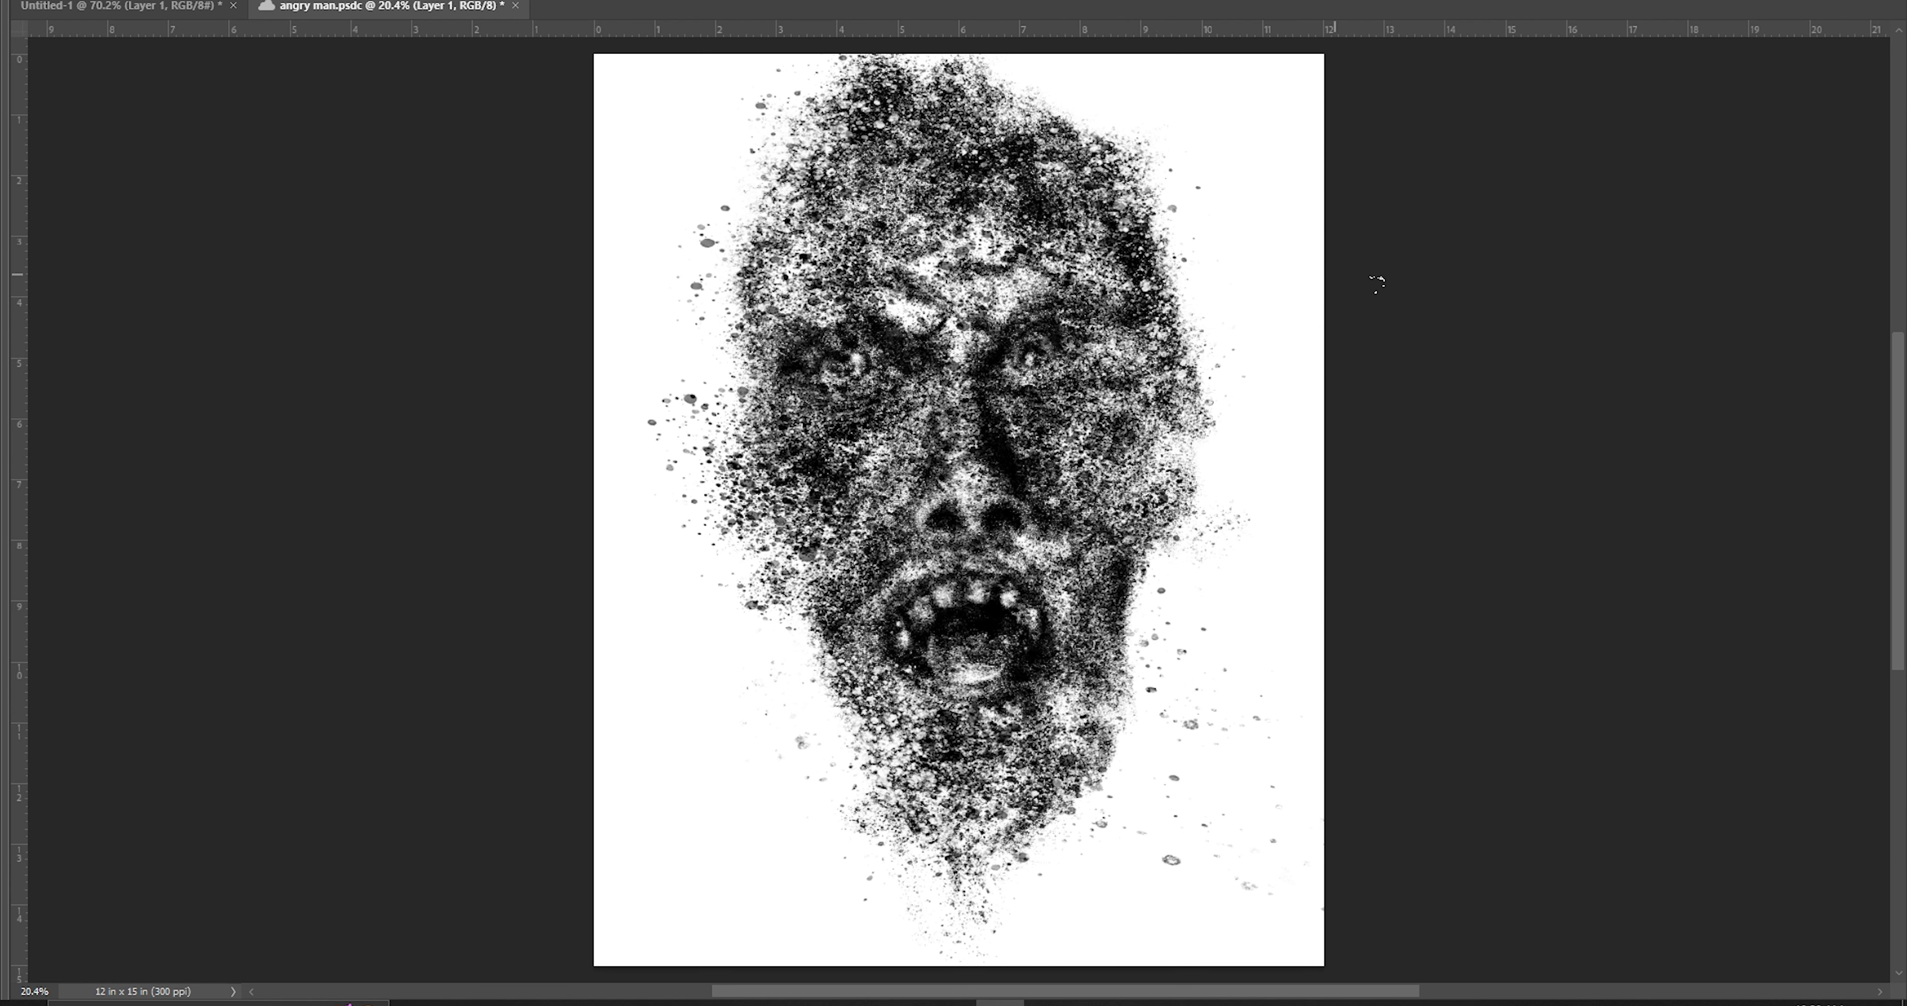
Spatter the face's right edge and darken the nostrils and upper lip, retrying that stroke
drag(1214, 447, 1258, 440)
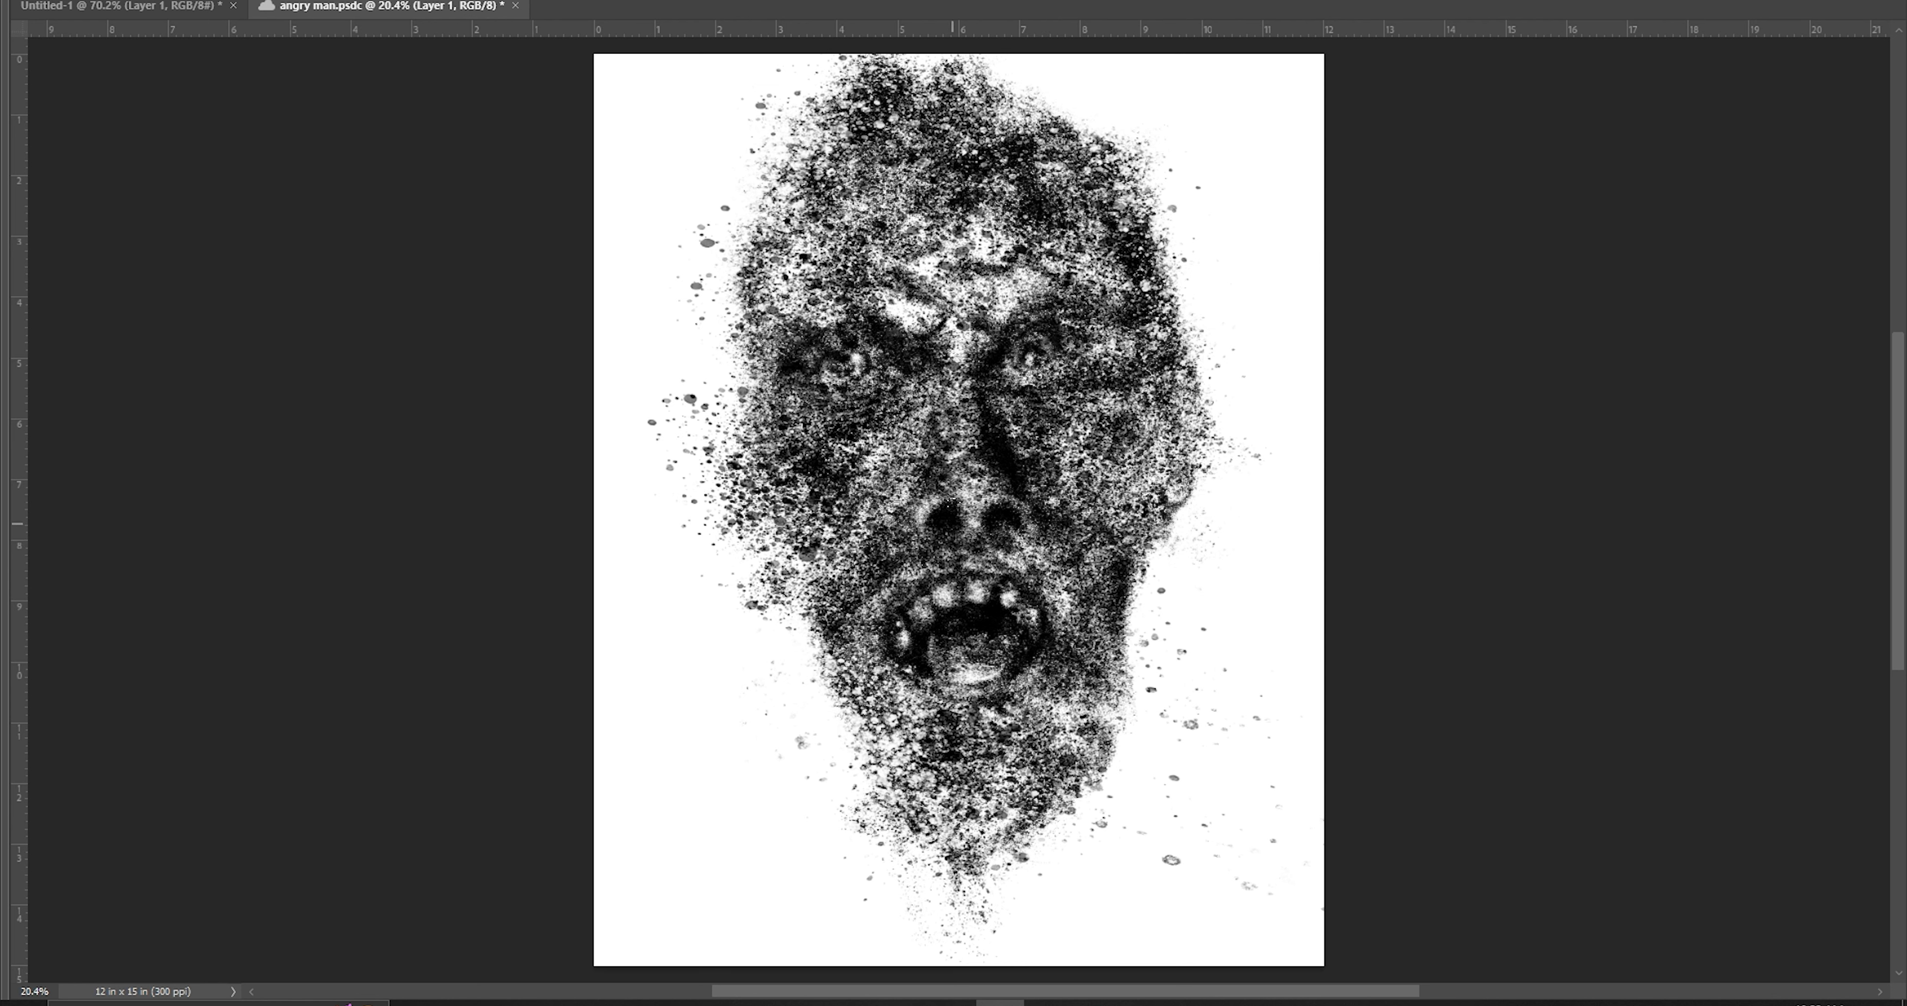
drag(970, 511, 1026, 533)
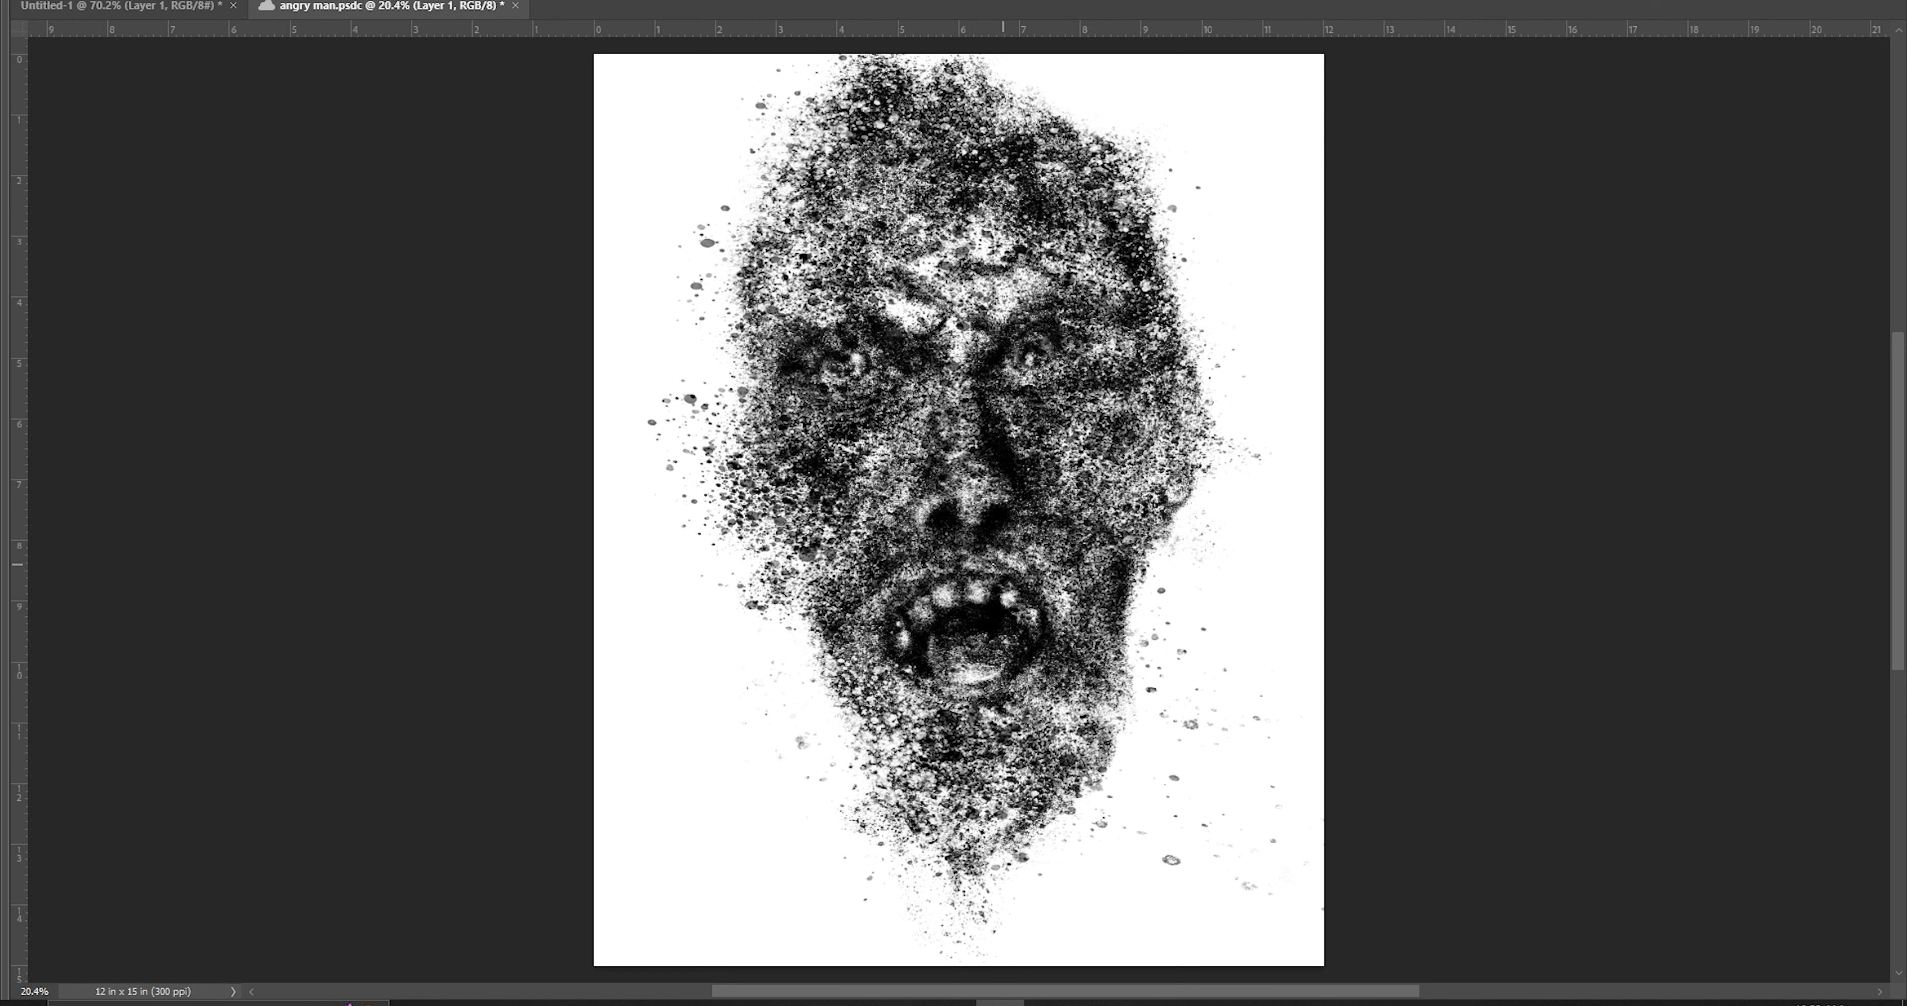
key(ctrl+z)
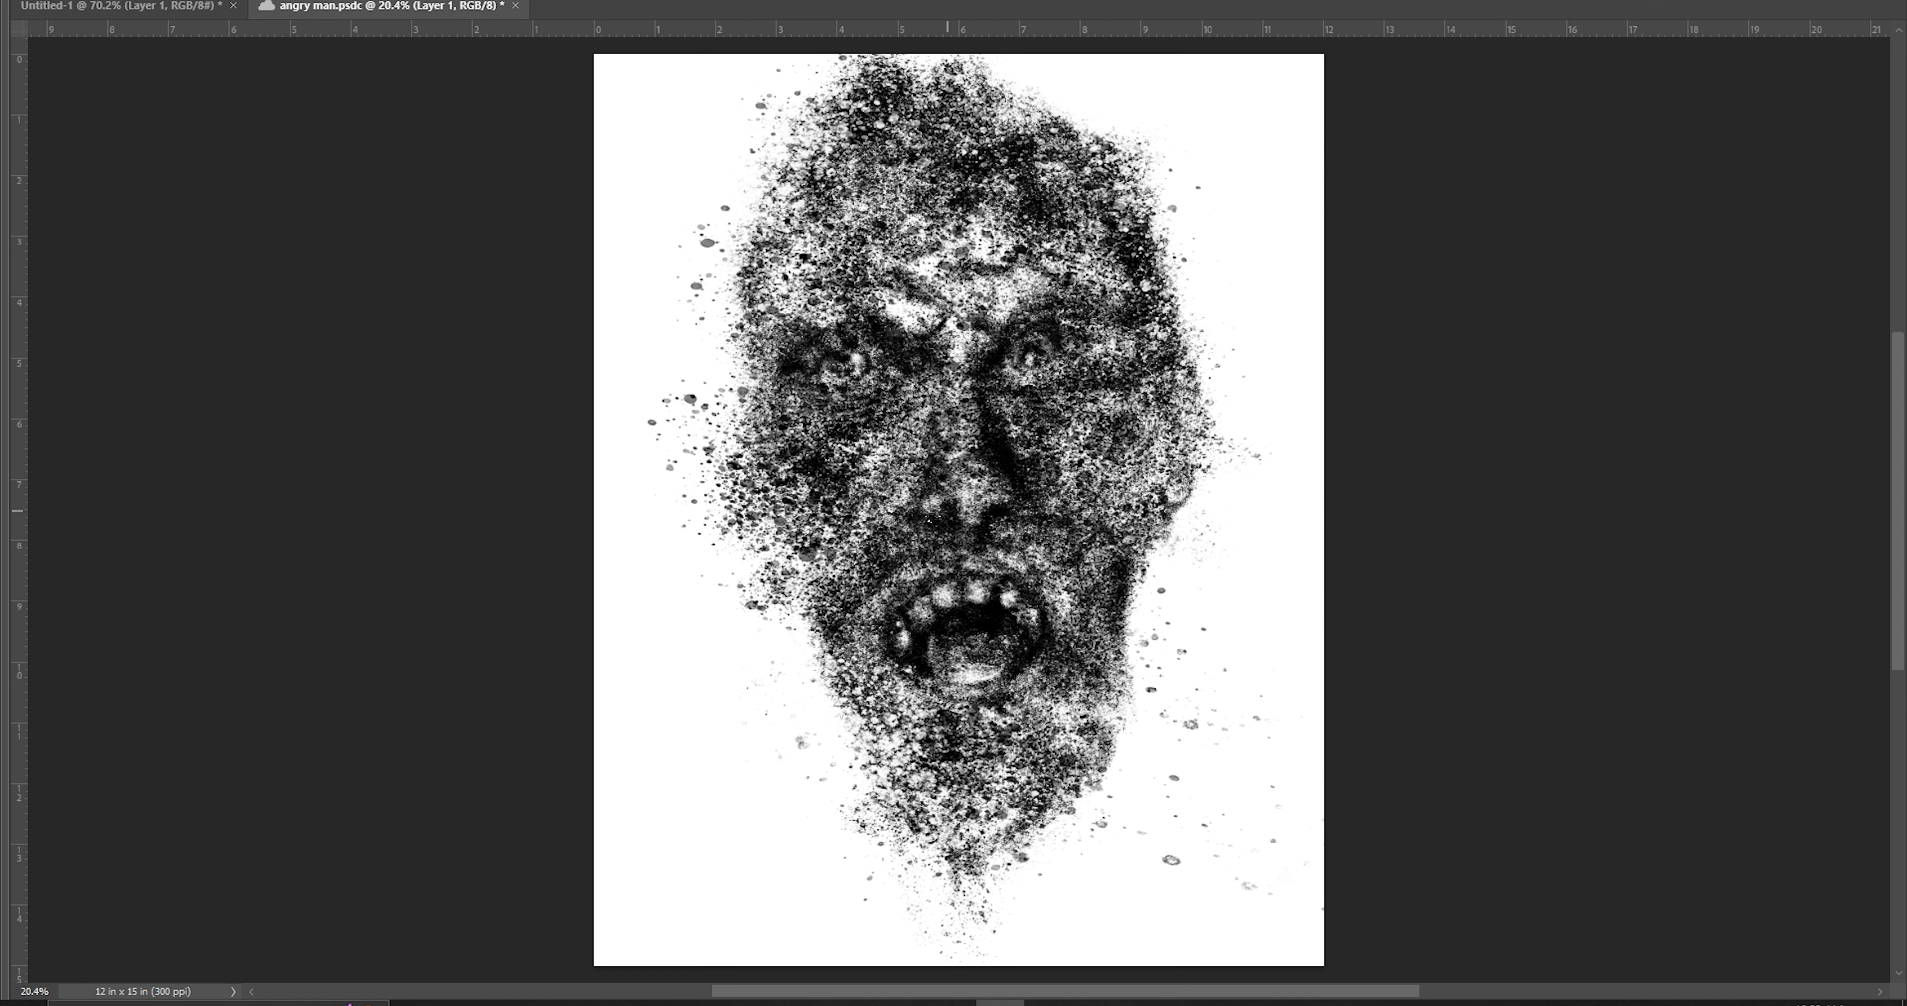
key(ctrl+shift+z)
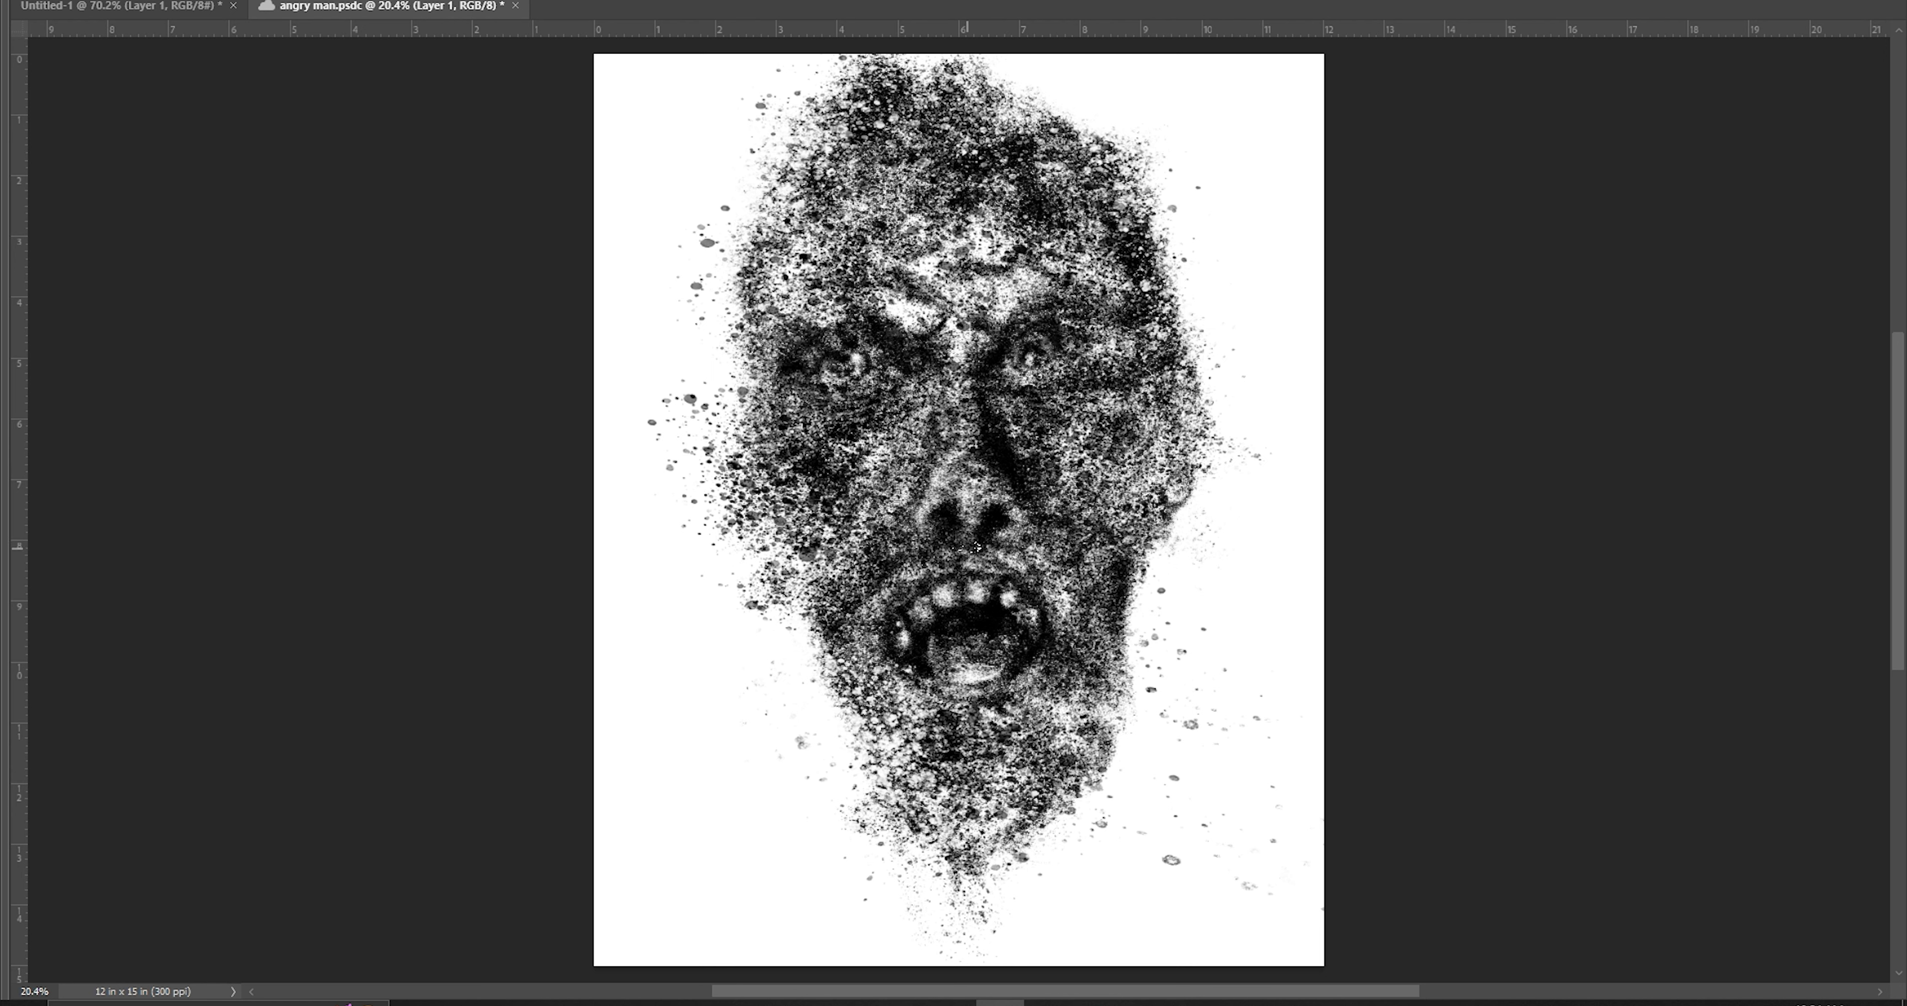
Darken the nostrils and both eyes, lighten the middle of the nose, and save
mouse_move(903, 533)
mouse_down()
mouse_move(1112, 584)
mouse_move(962, 577)
mouse_move(1019, 525)
mouse_up()
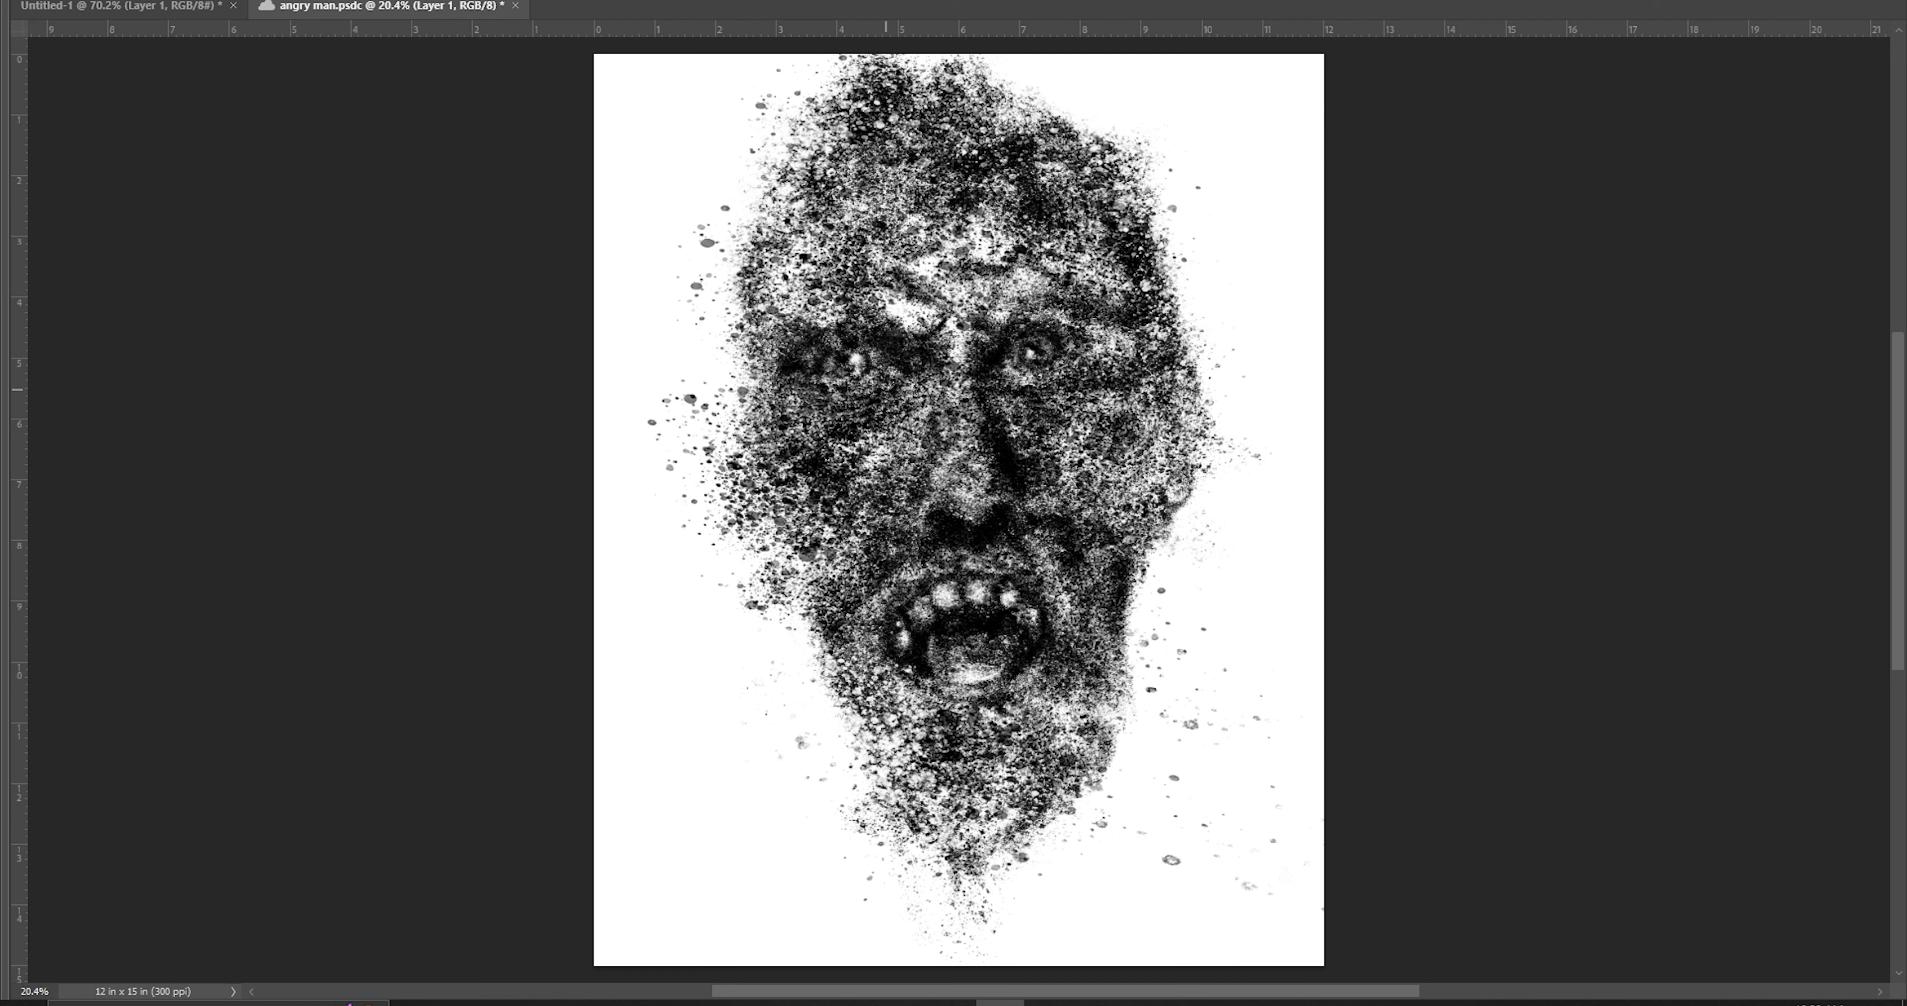
mouse_move(886, 390)
mouse_down()
mouse_move(954, 440)
mouse_move(990, 514)
mouse_up()
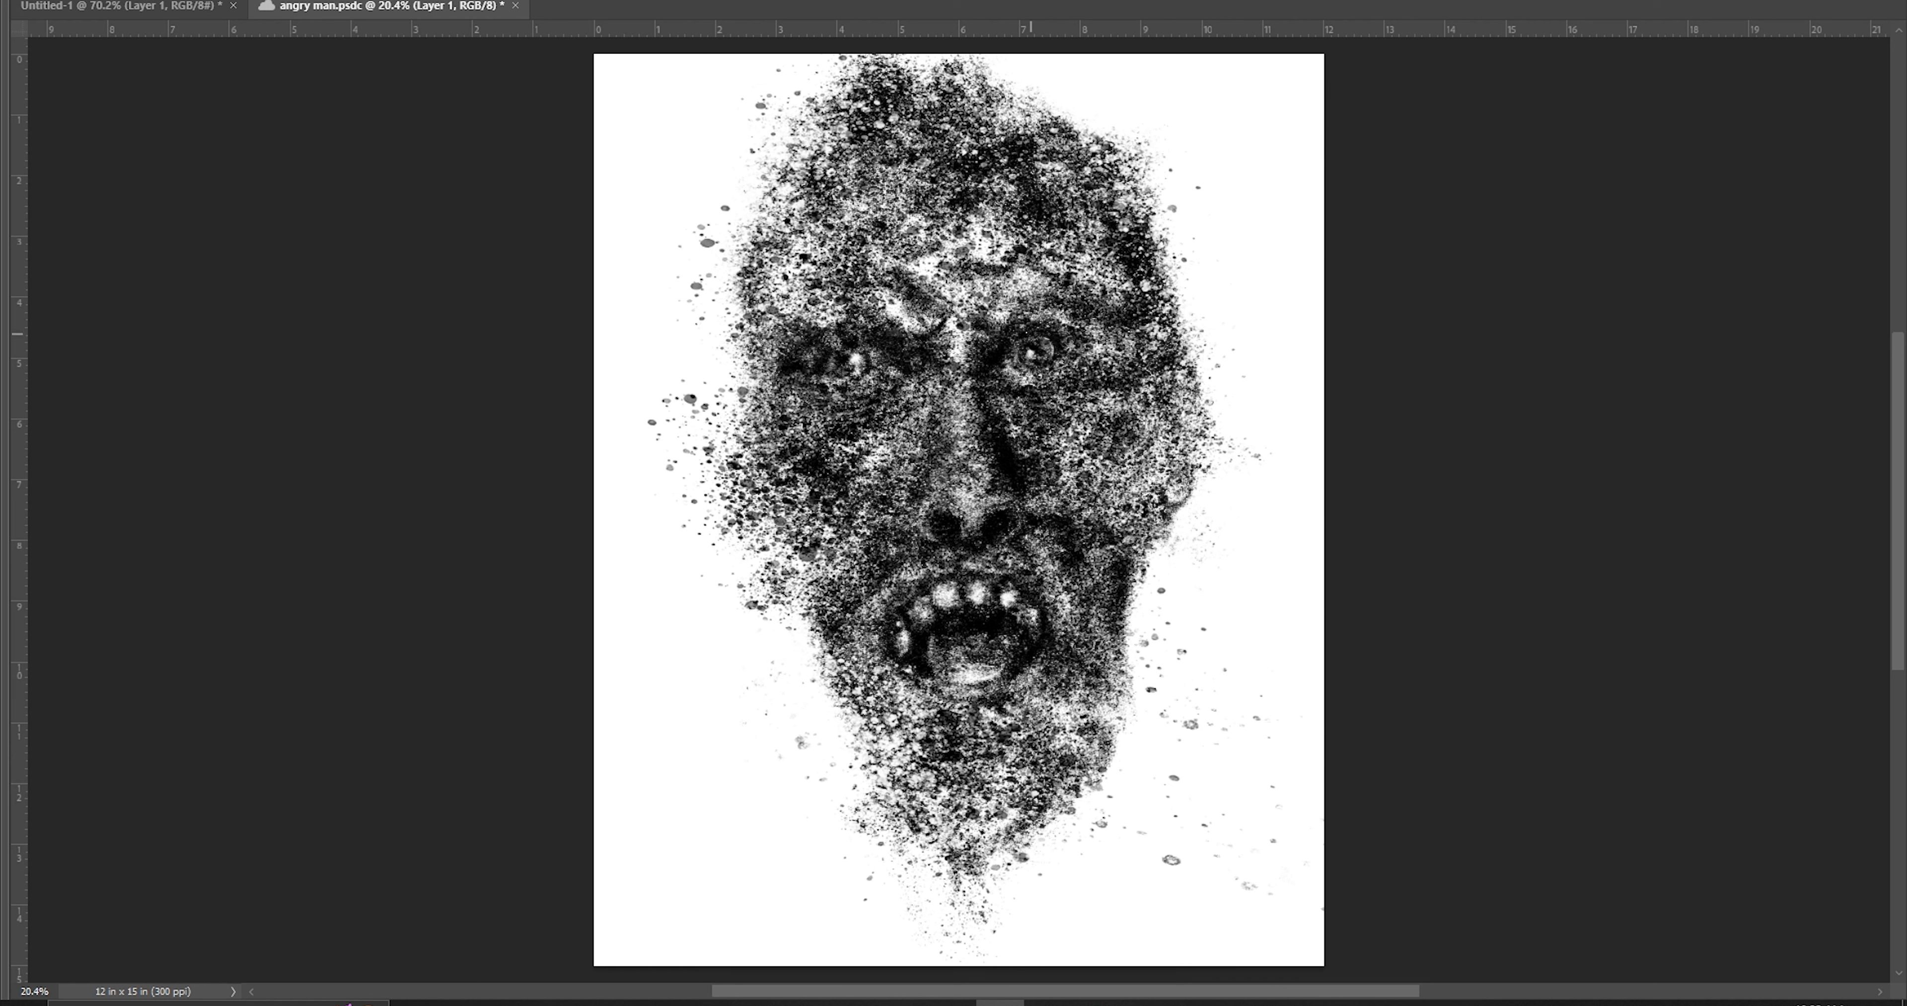
drag(1033, 331, 1096, 366)
mouse_move(830, 348)
mouse_down()
mouse_move(877, 363)
mouse_move(851, 399)
mouse_up()
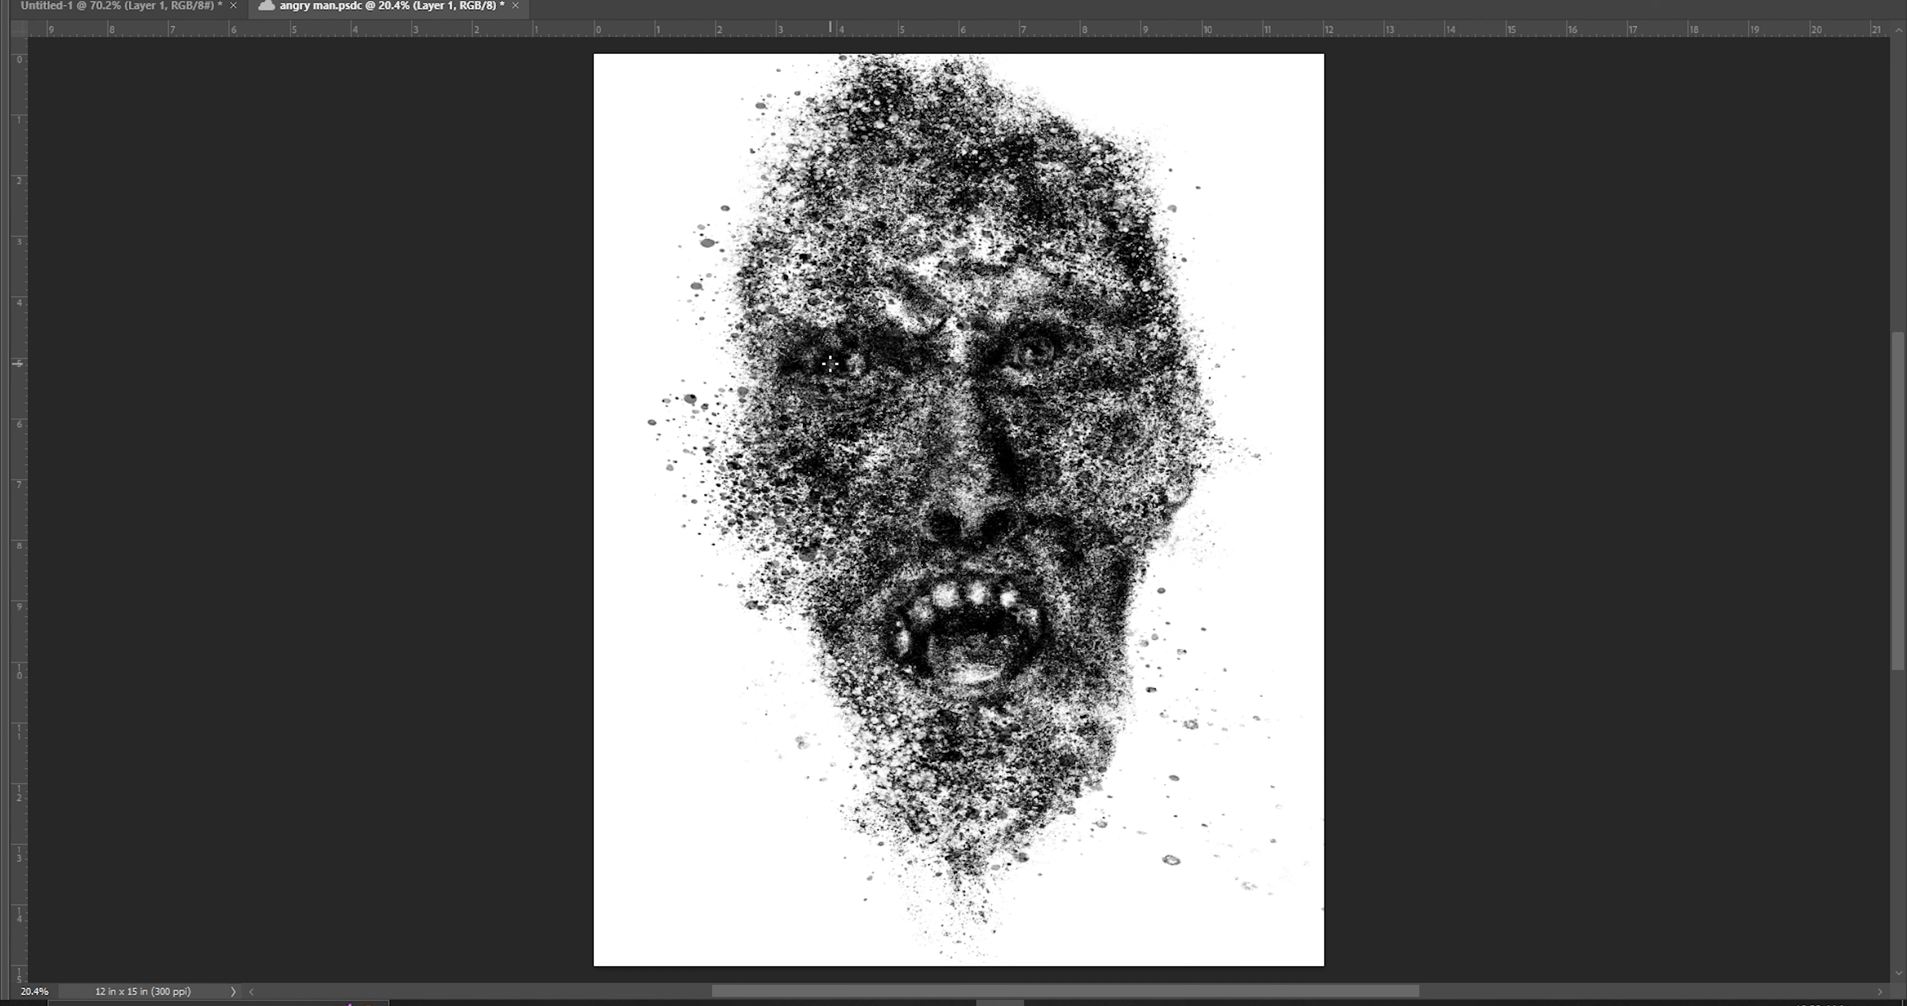
key(ctrl+s)
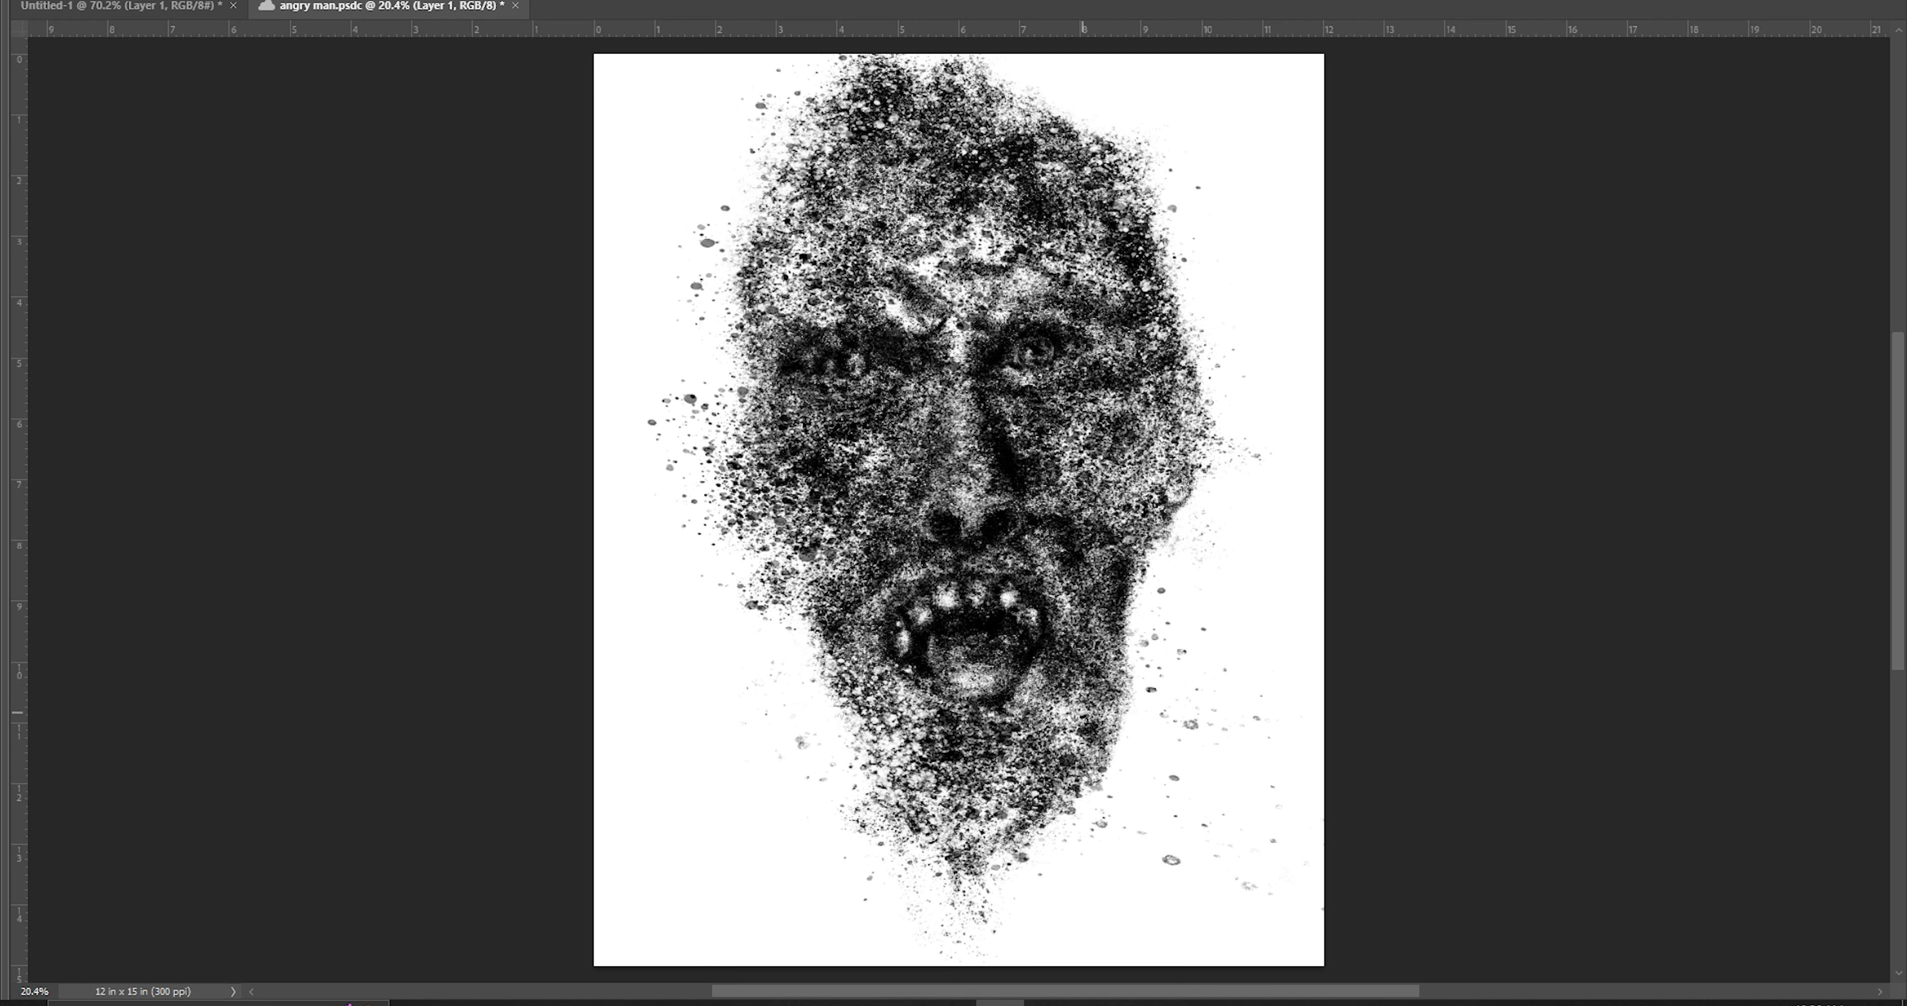
Clean stray specks by the jaw and head top, then build and trim shoulder texture
drag(1127, 675, 1145, 649)
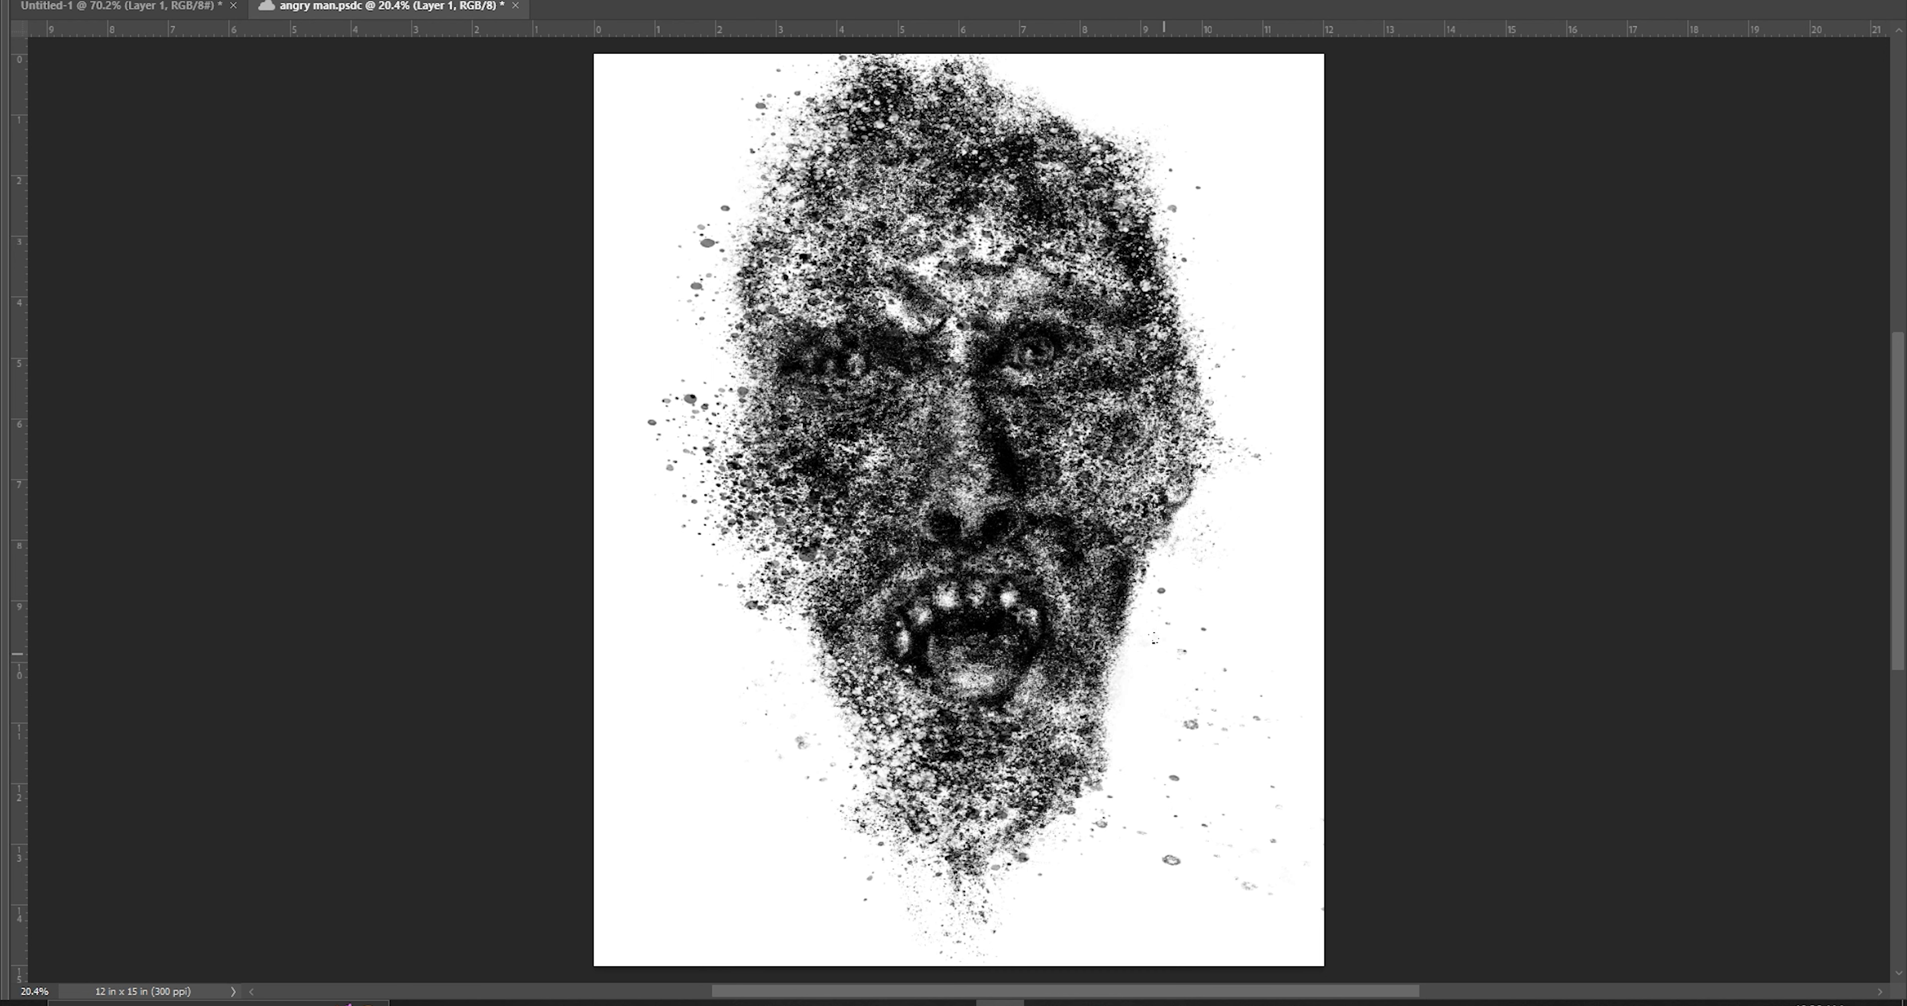
mouse_move(978, 70)
mouse_down()
mouse_move(826, 82)
mouse_move(1063, 96)
mouse_up()
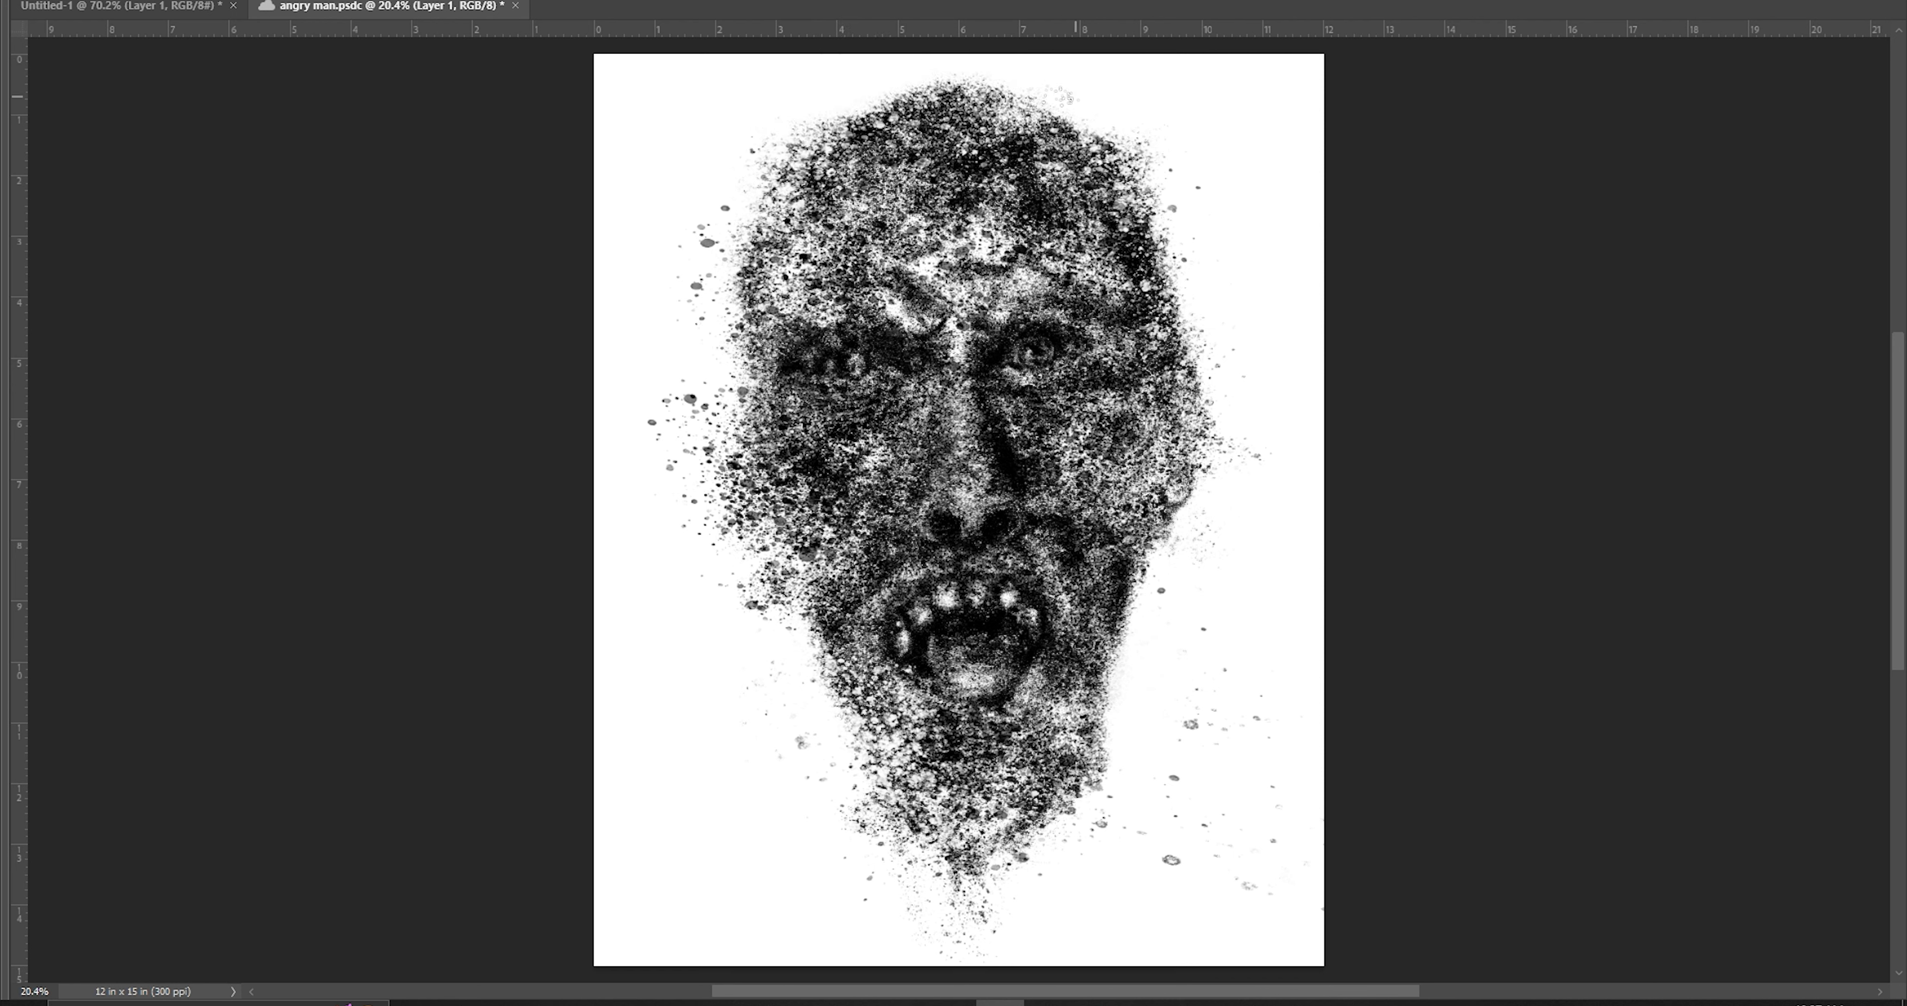
drag(1059, 814, 963, 925)
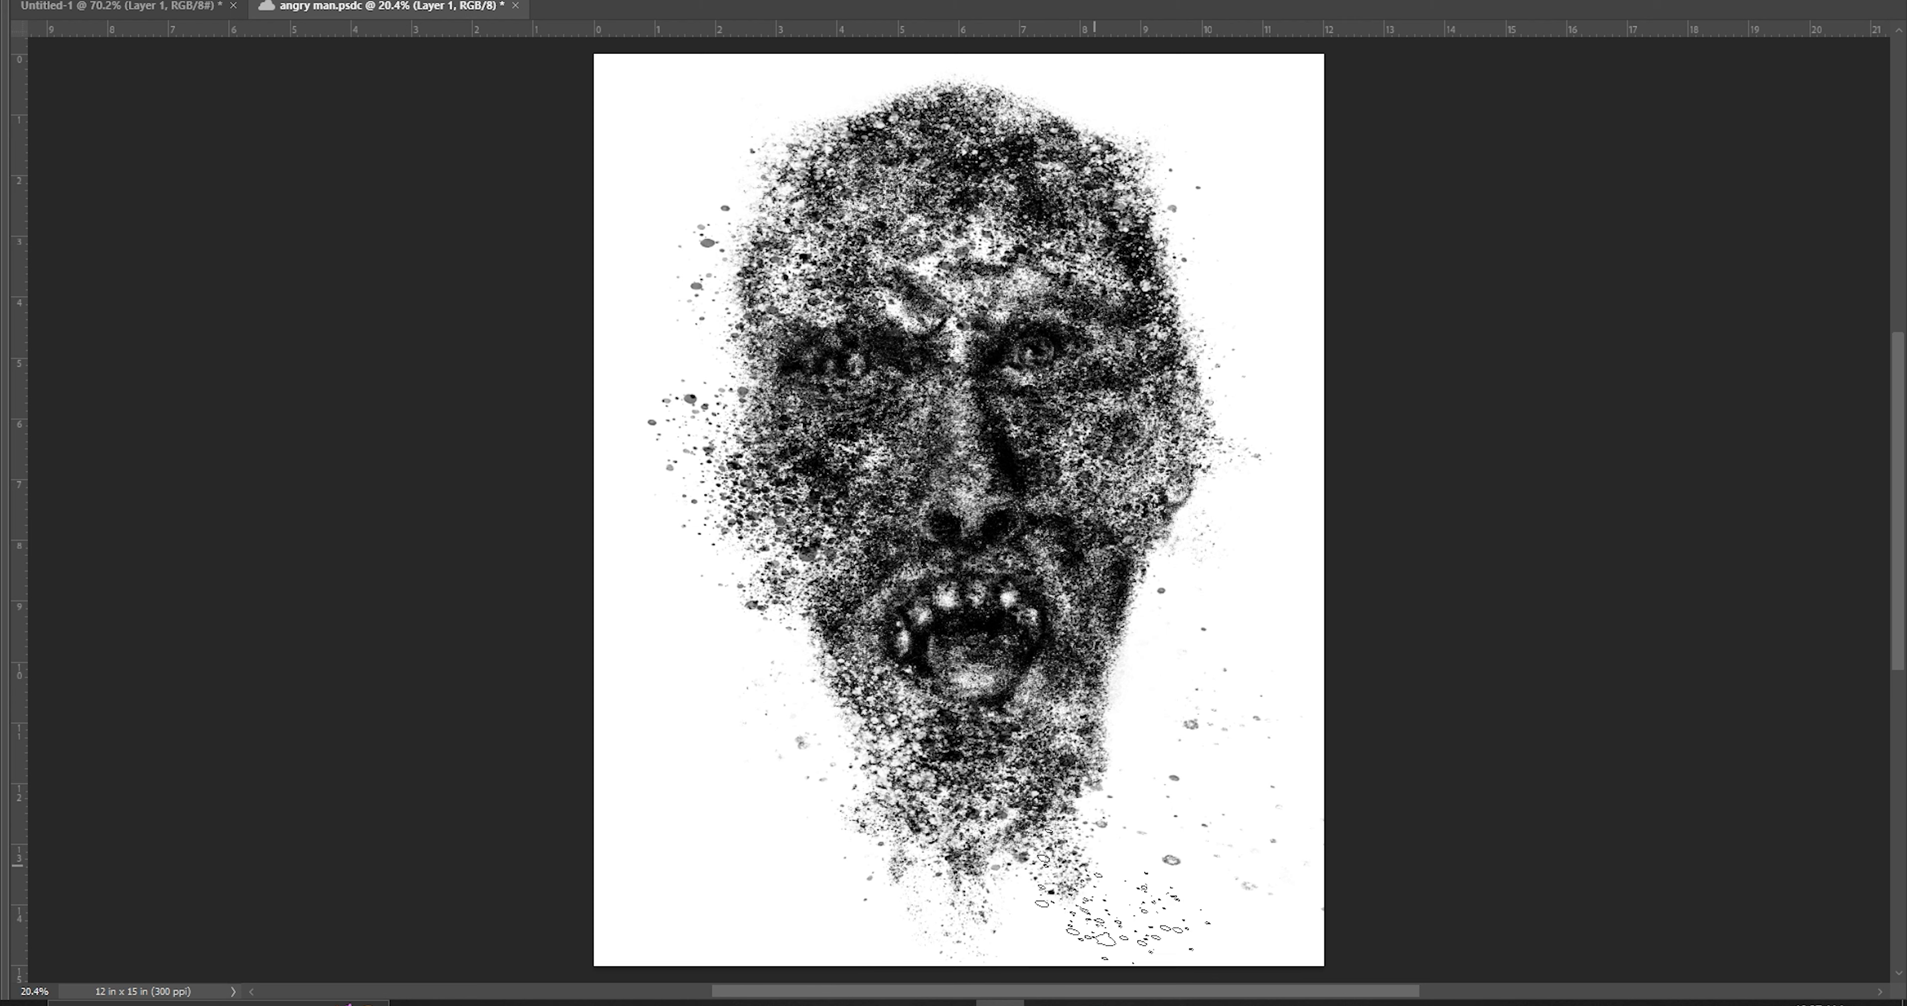
drag(1127, 844, 1291, 862)
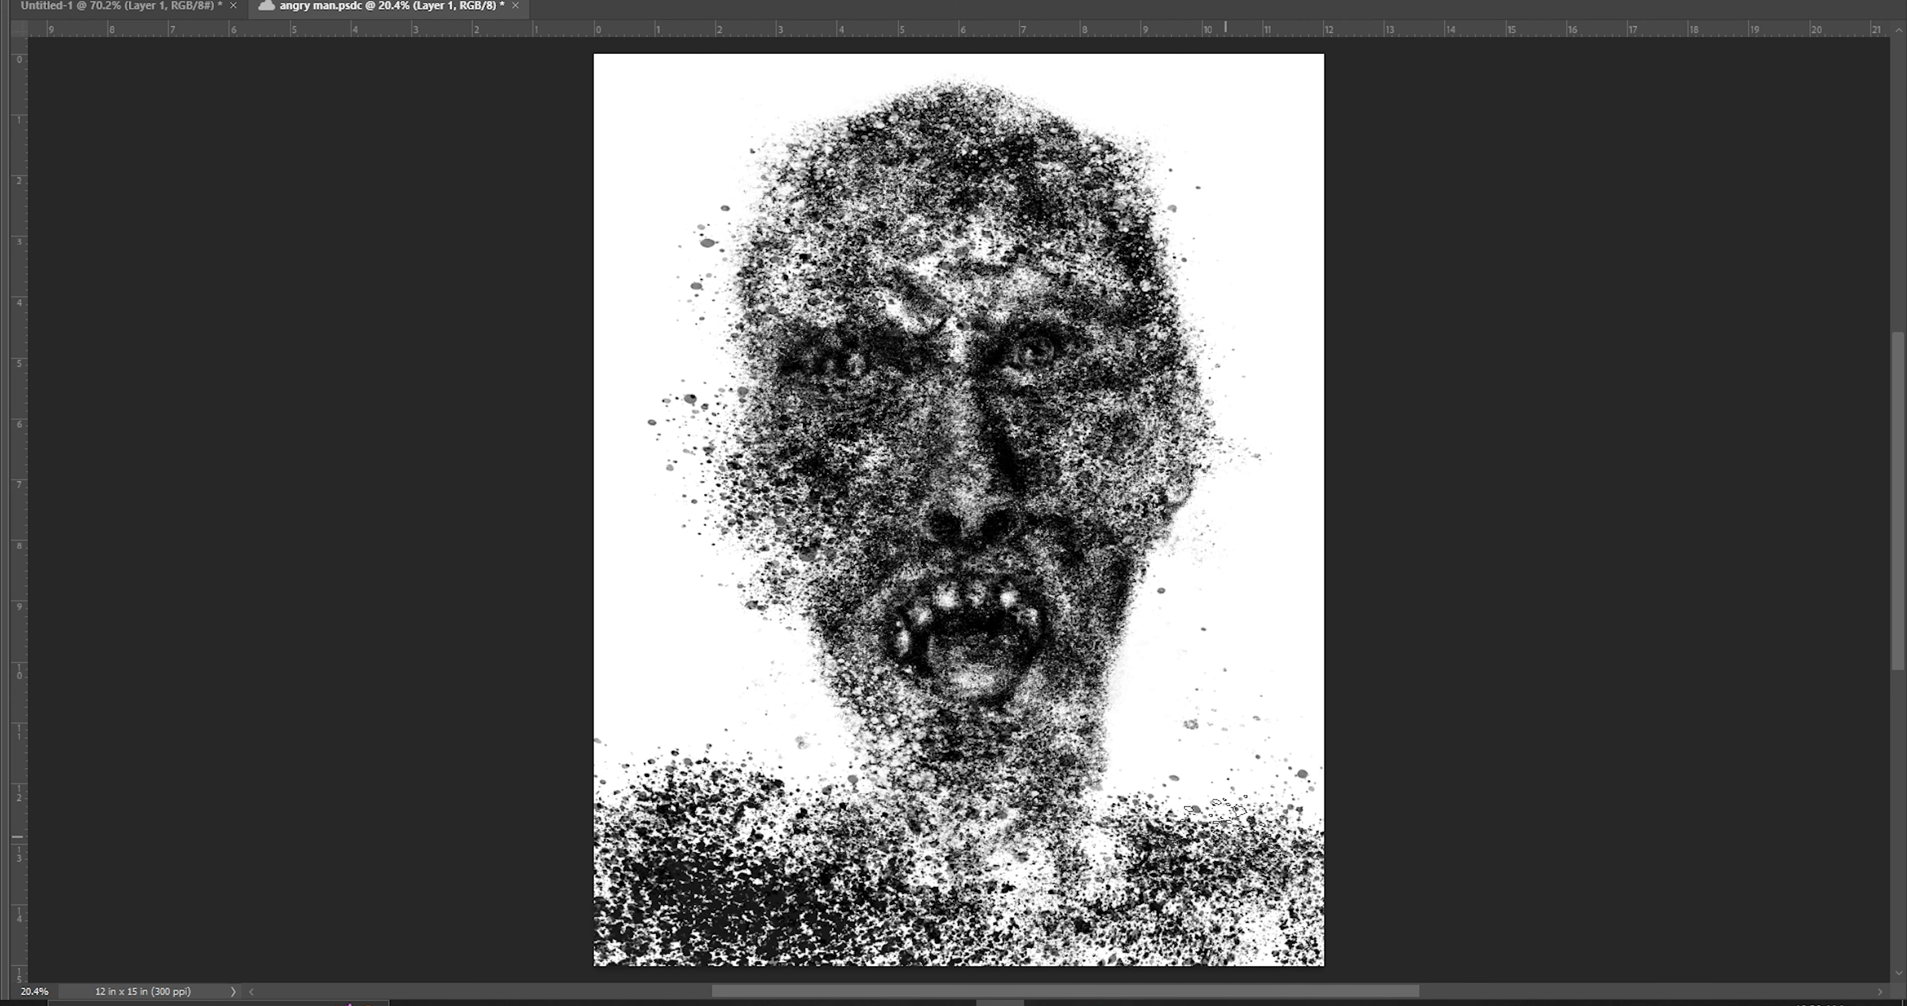
drag(830, 822, 685, 755)
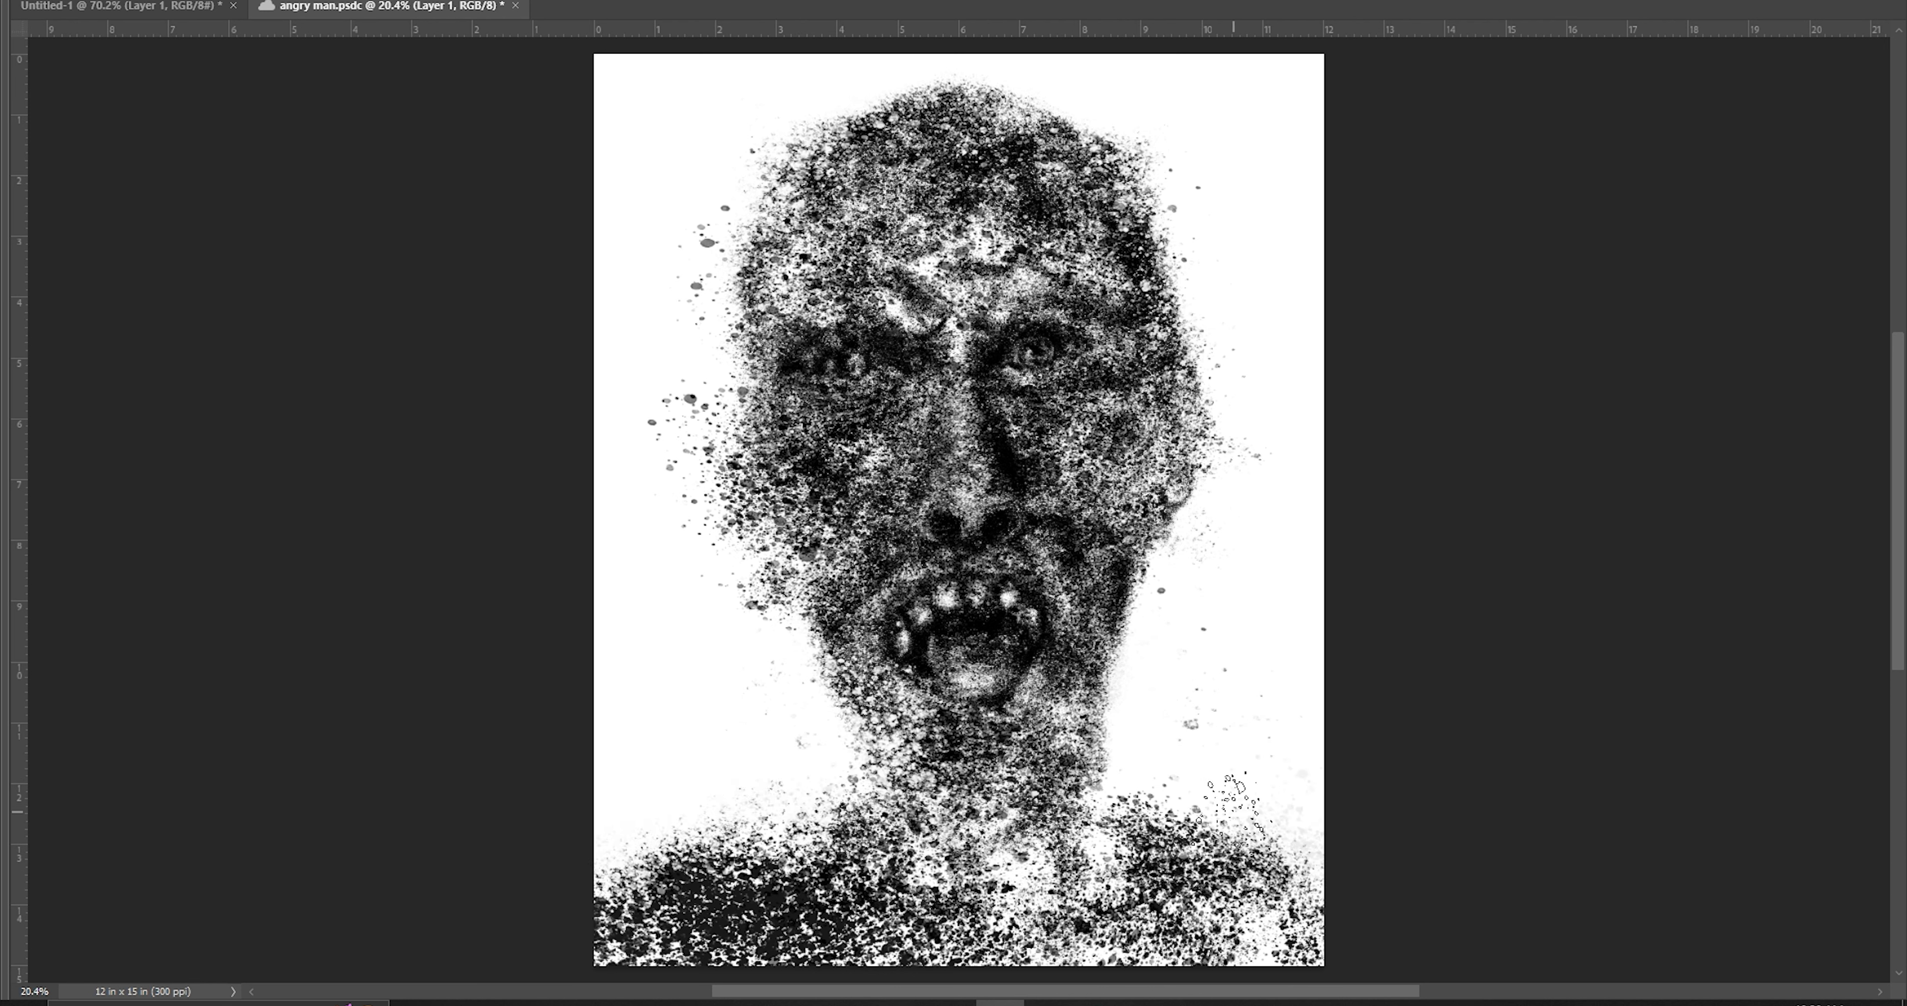
mouse_move(1288, 814)
mouse_down()
mouse_move(1133, 851)
mouse_move(874, 790)
mouse_up()
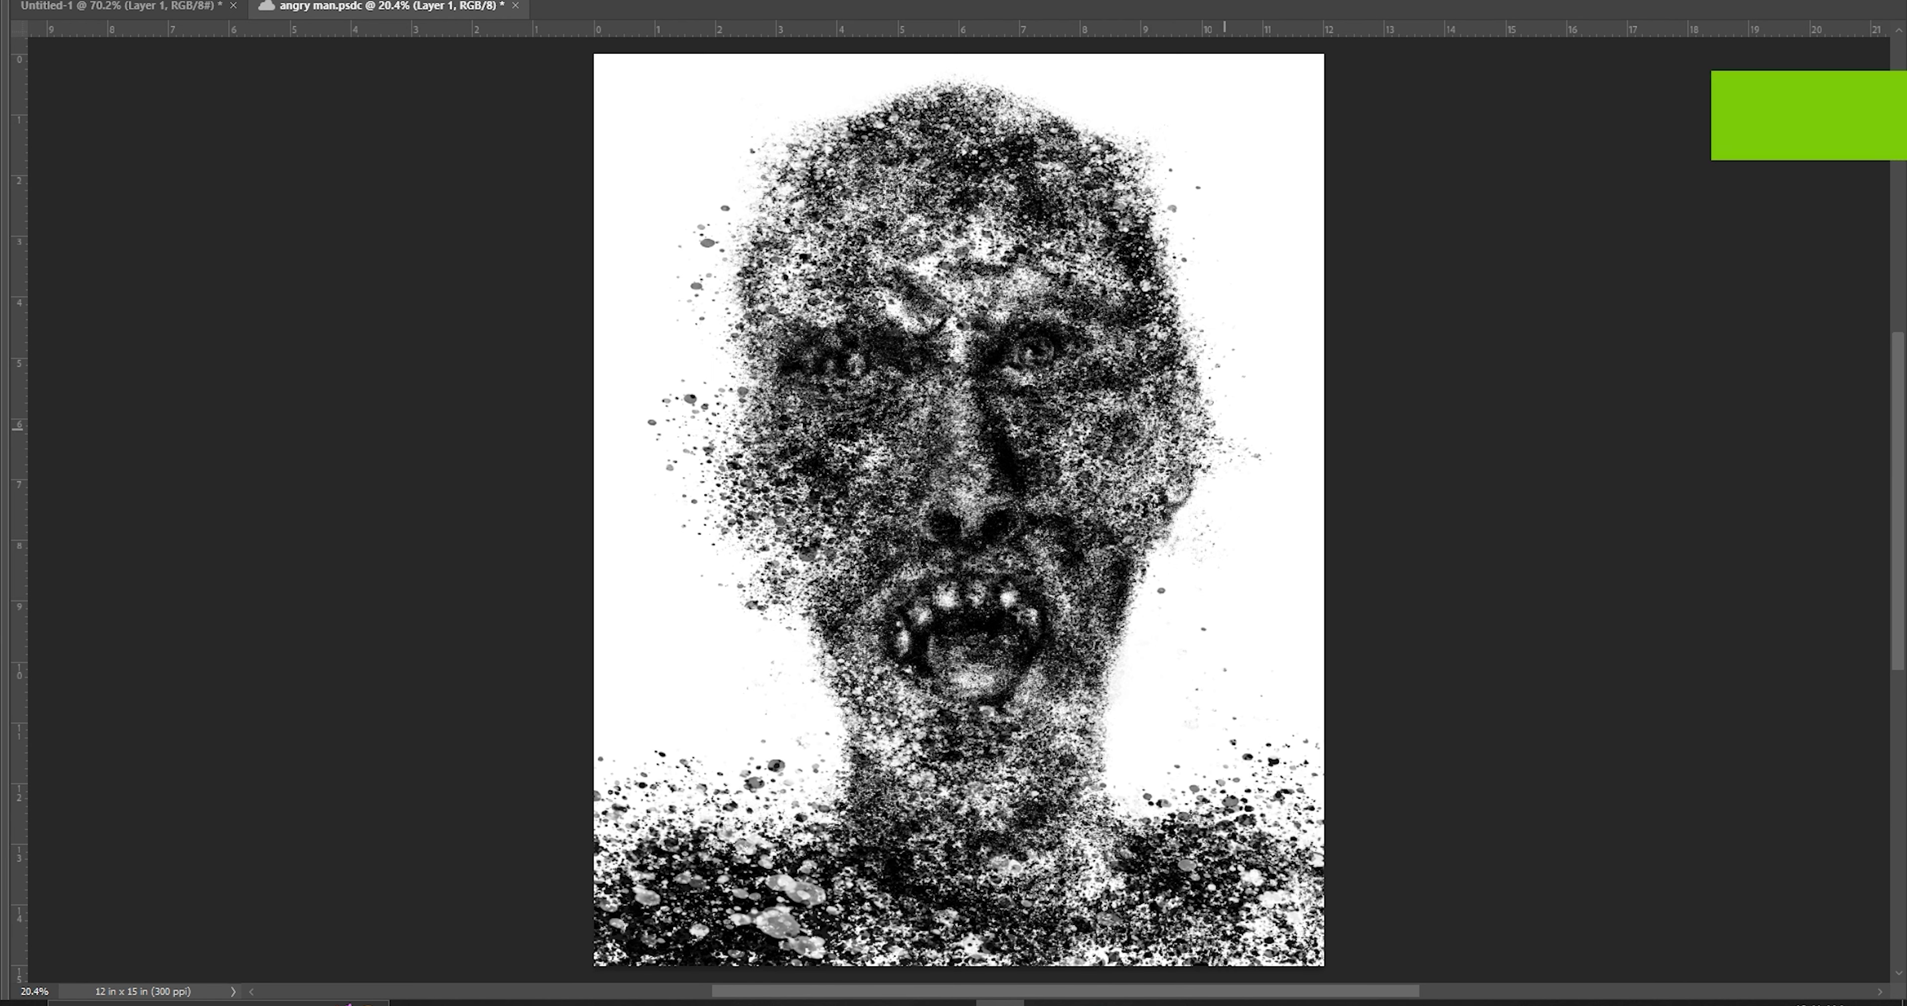
Darken the neck and chest and stamp spatter clusters right of the face and neck
mouse_move(1020, 998)
mouse_down()
mouse_move(902, 896)
mouse_move(940, 811)
mouse_move(1021, 914)
mouse_up()
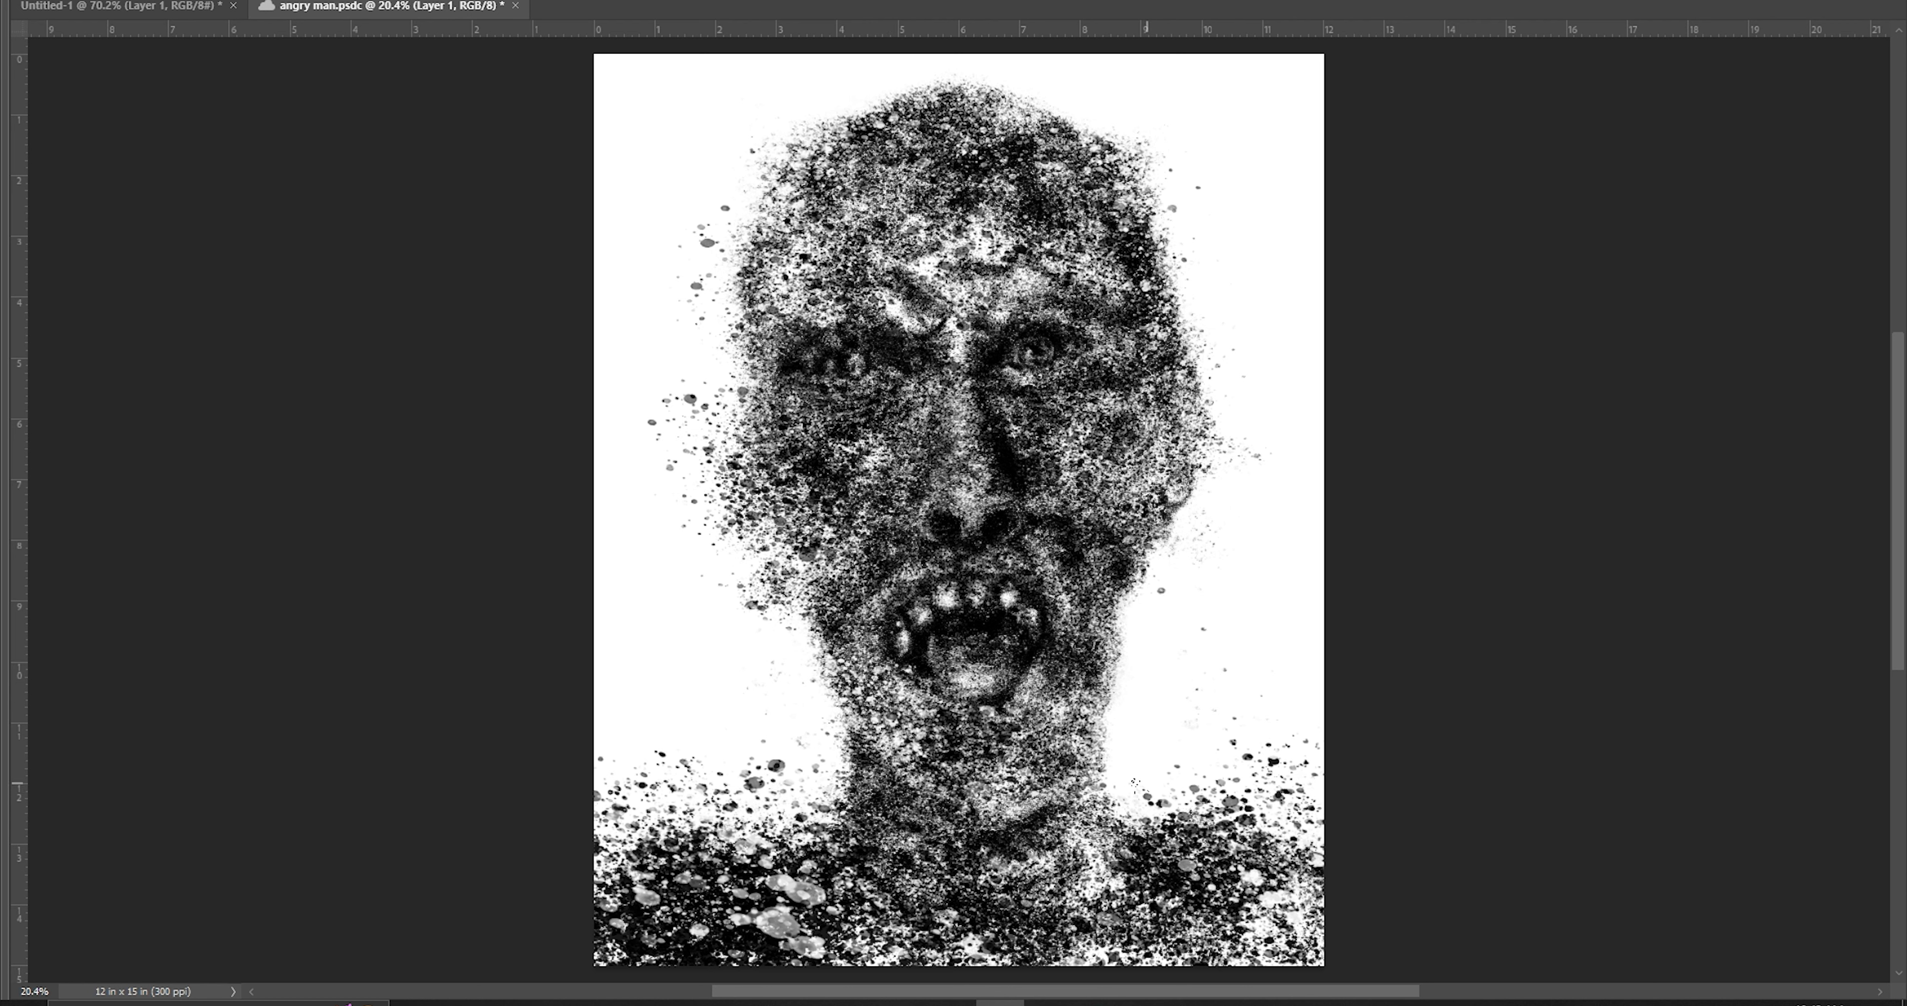
mouse_move(1195, 690)
mouse_down()
mouse_move(1111, 621)
mouse_move(1133, 629)
mouse_move(1155, 584)
mouse_move(1131, 735)
mouse_up()
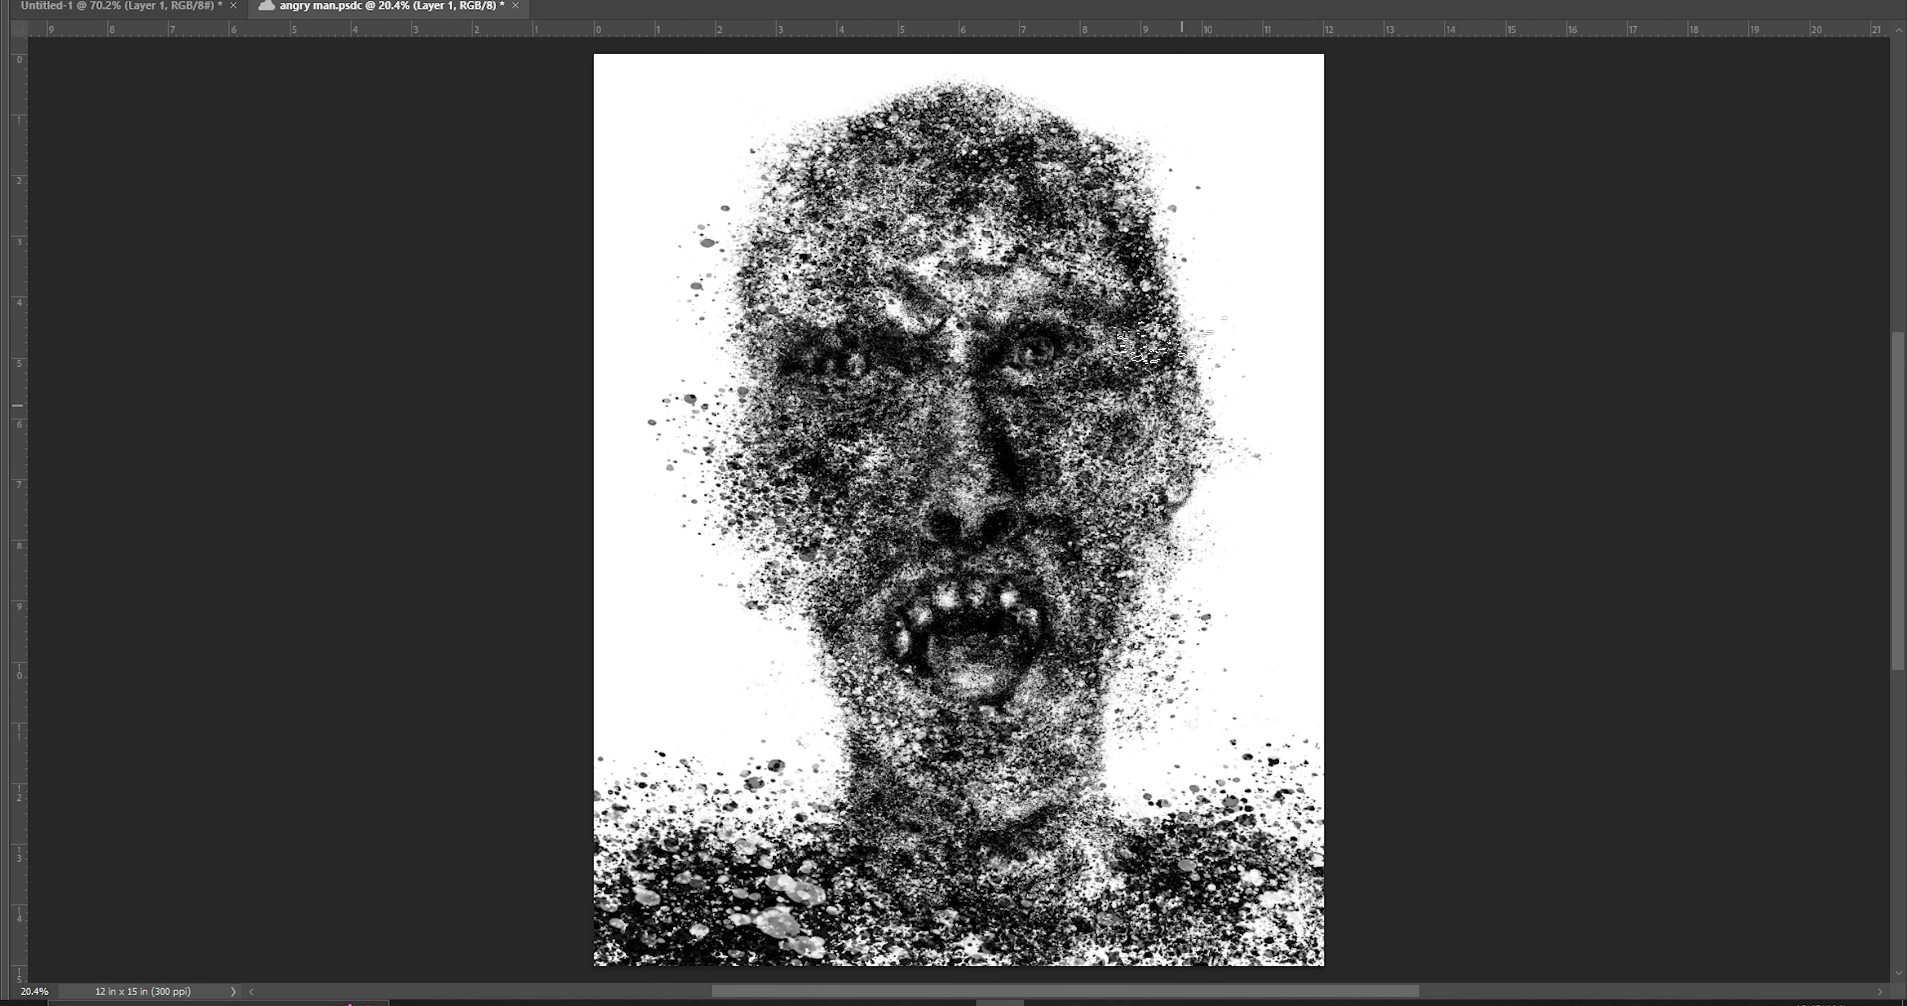
drag(1154, 348, 1259, 207)
key(ctrl+z)
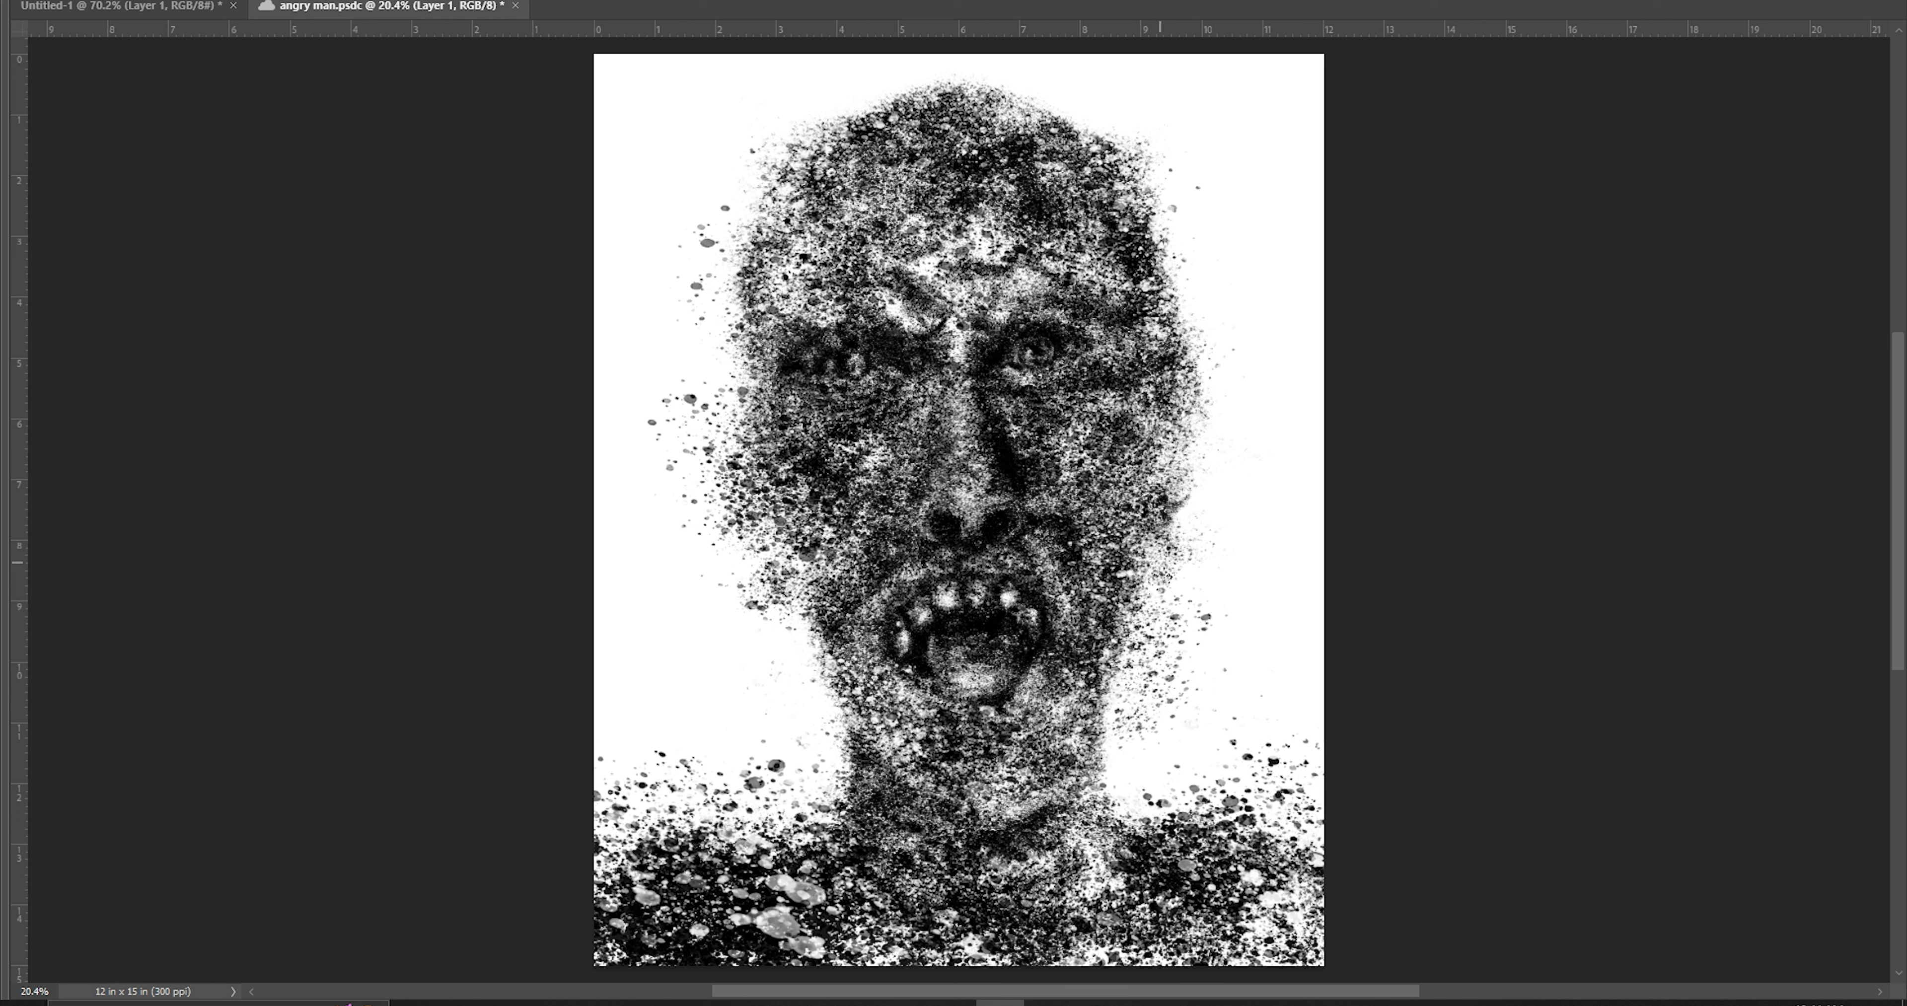
click(1251, 453)
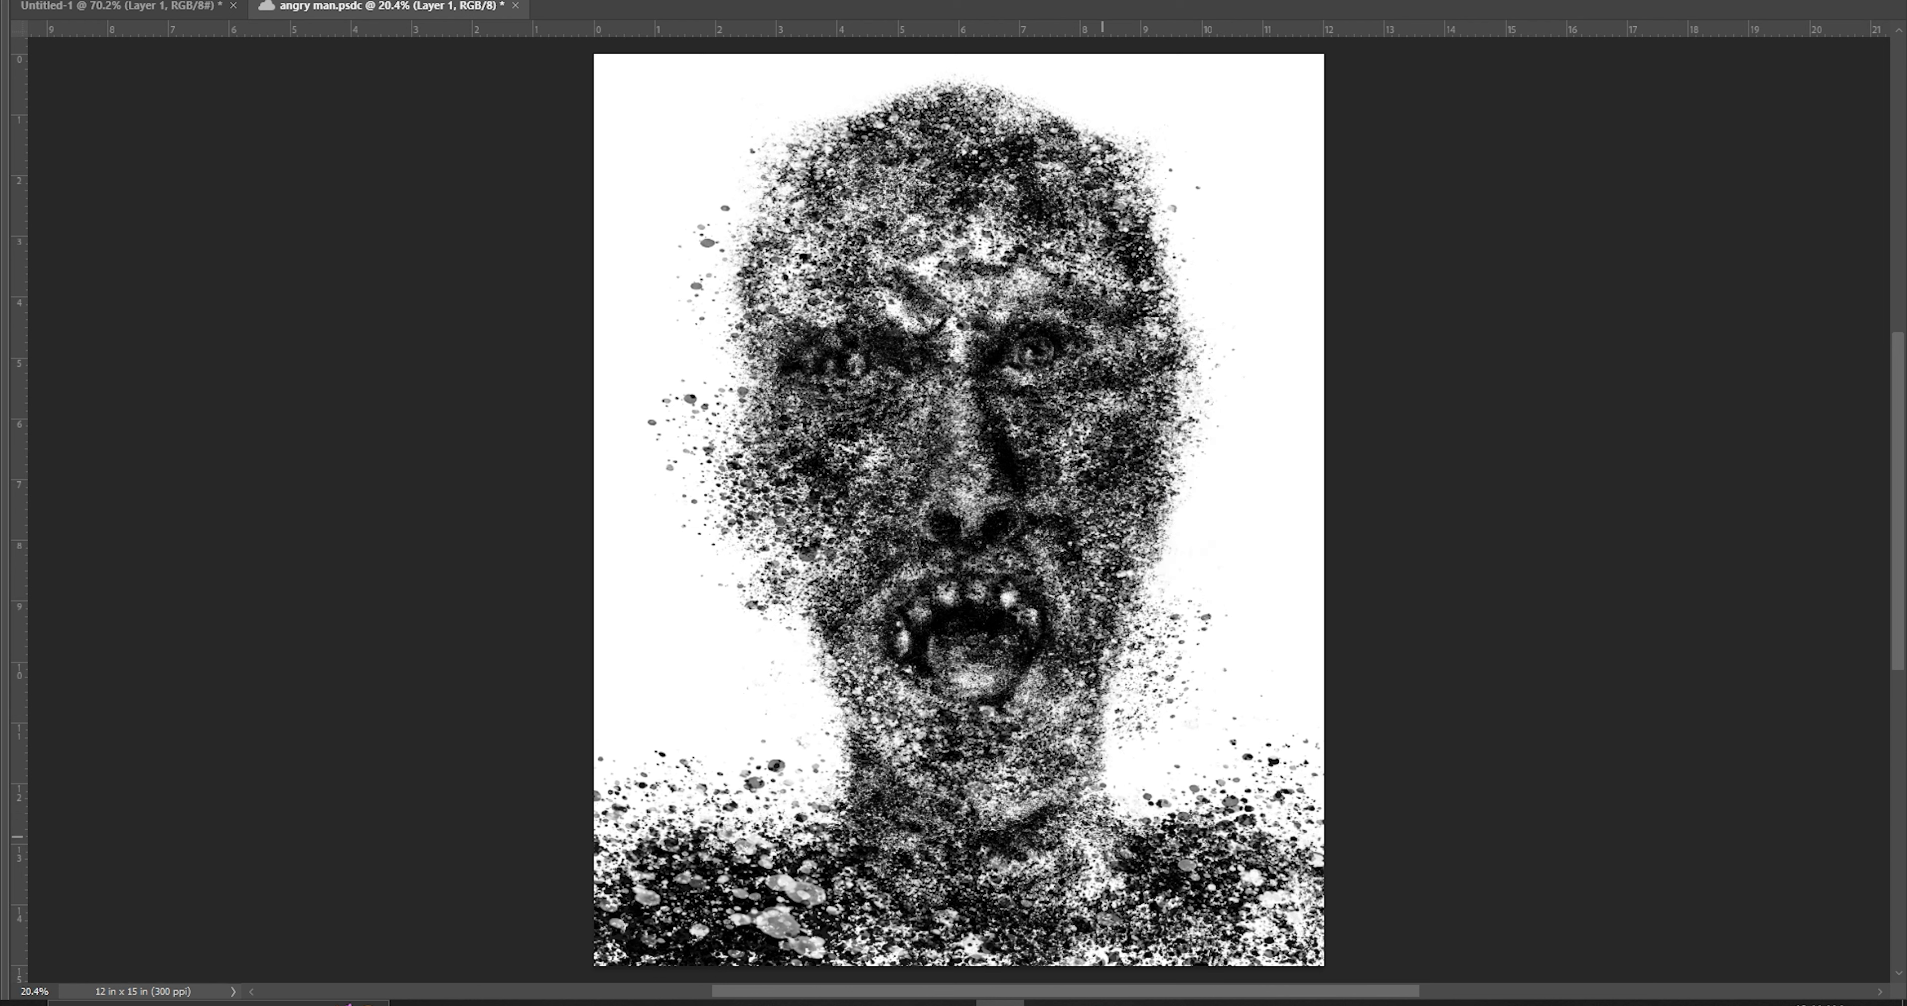
click(1192, 781)
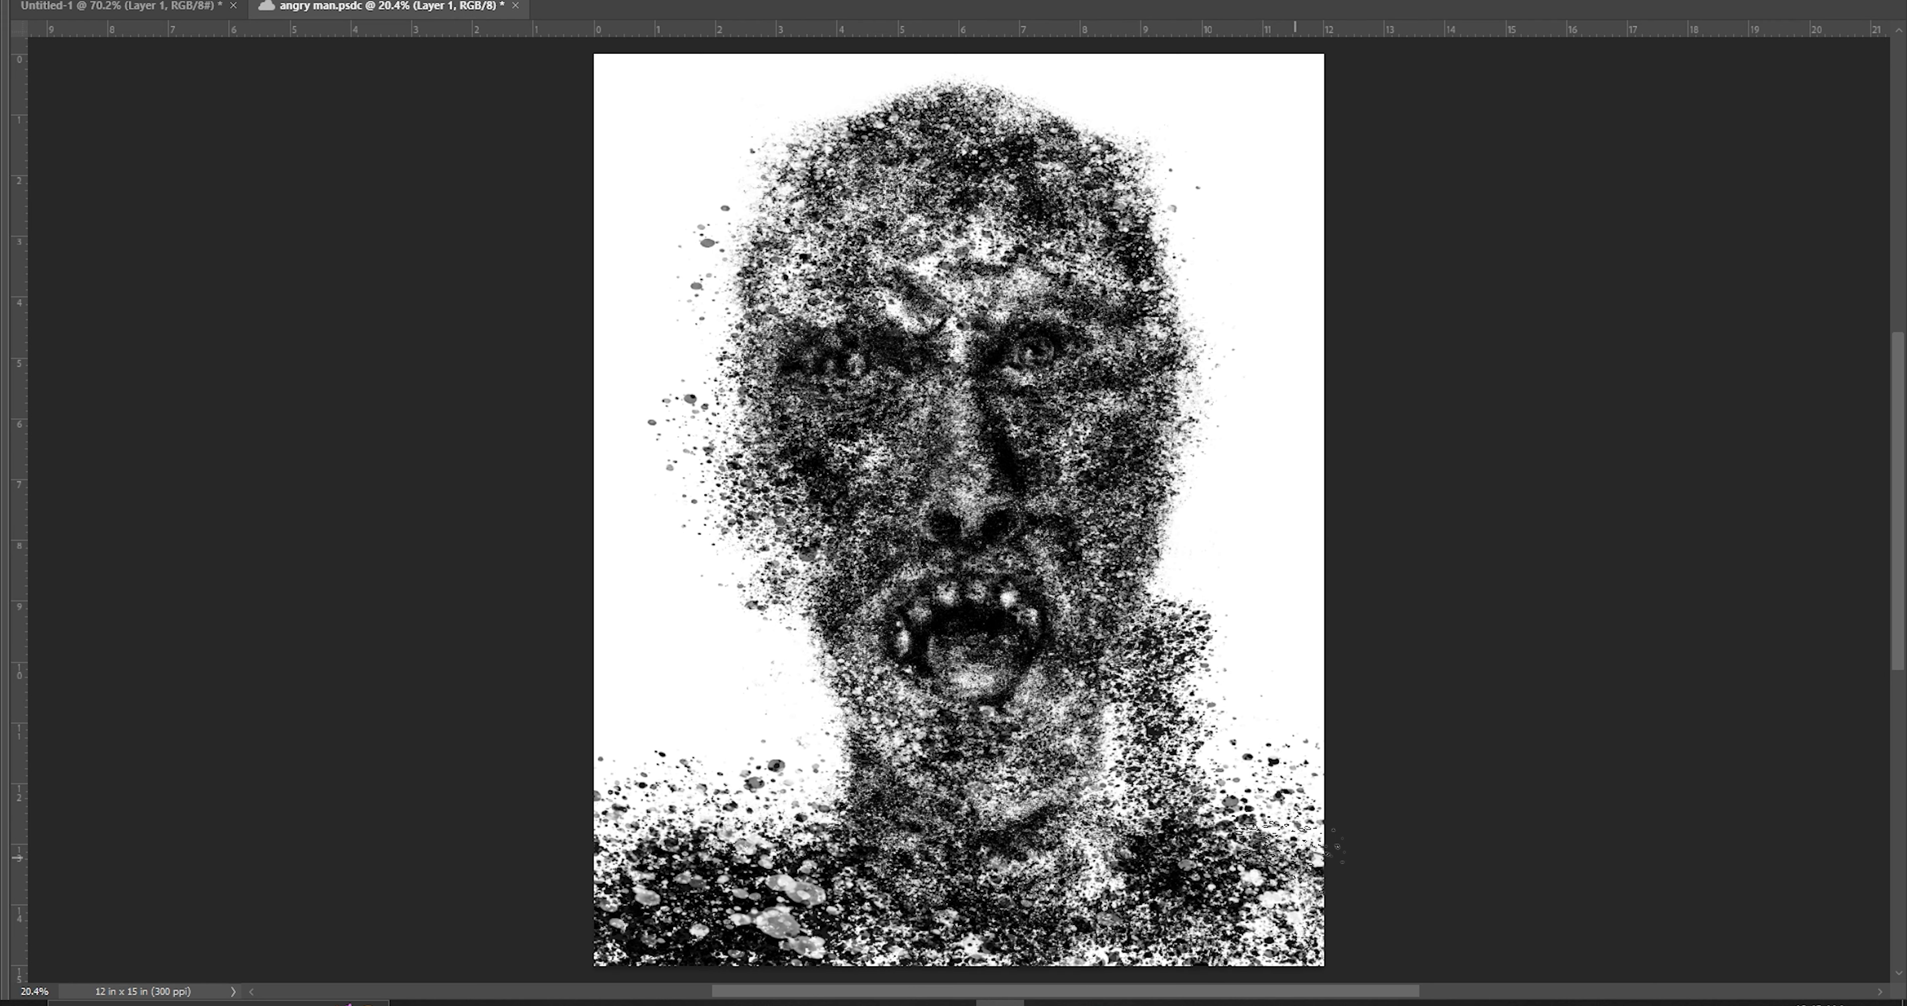
Restore the panels and cycle the brush size and black/white painting colour
key(Tab)
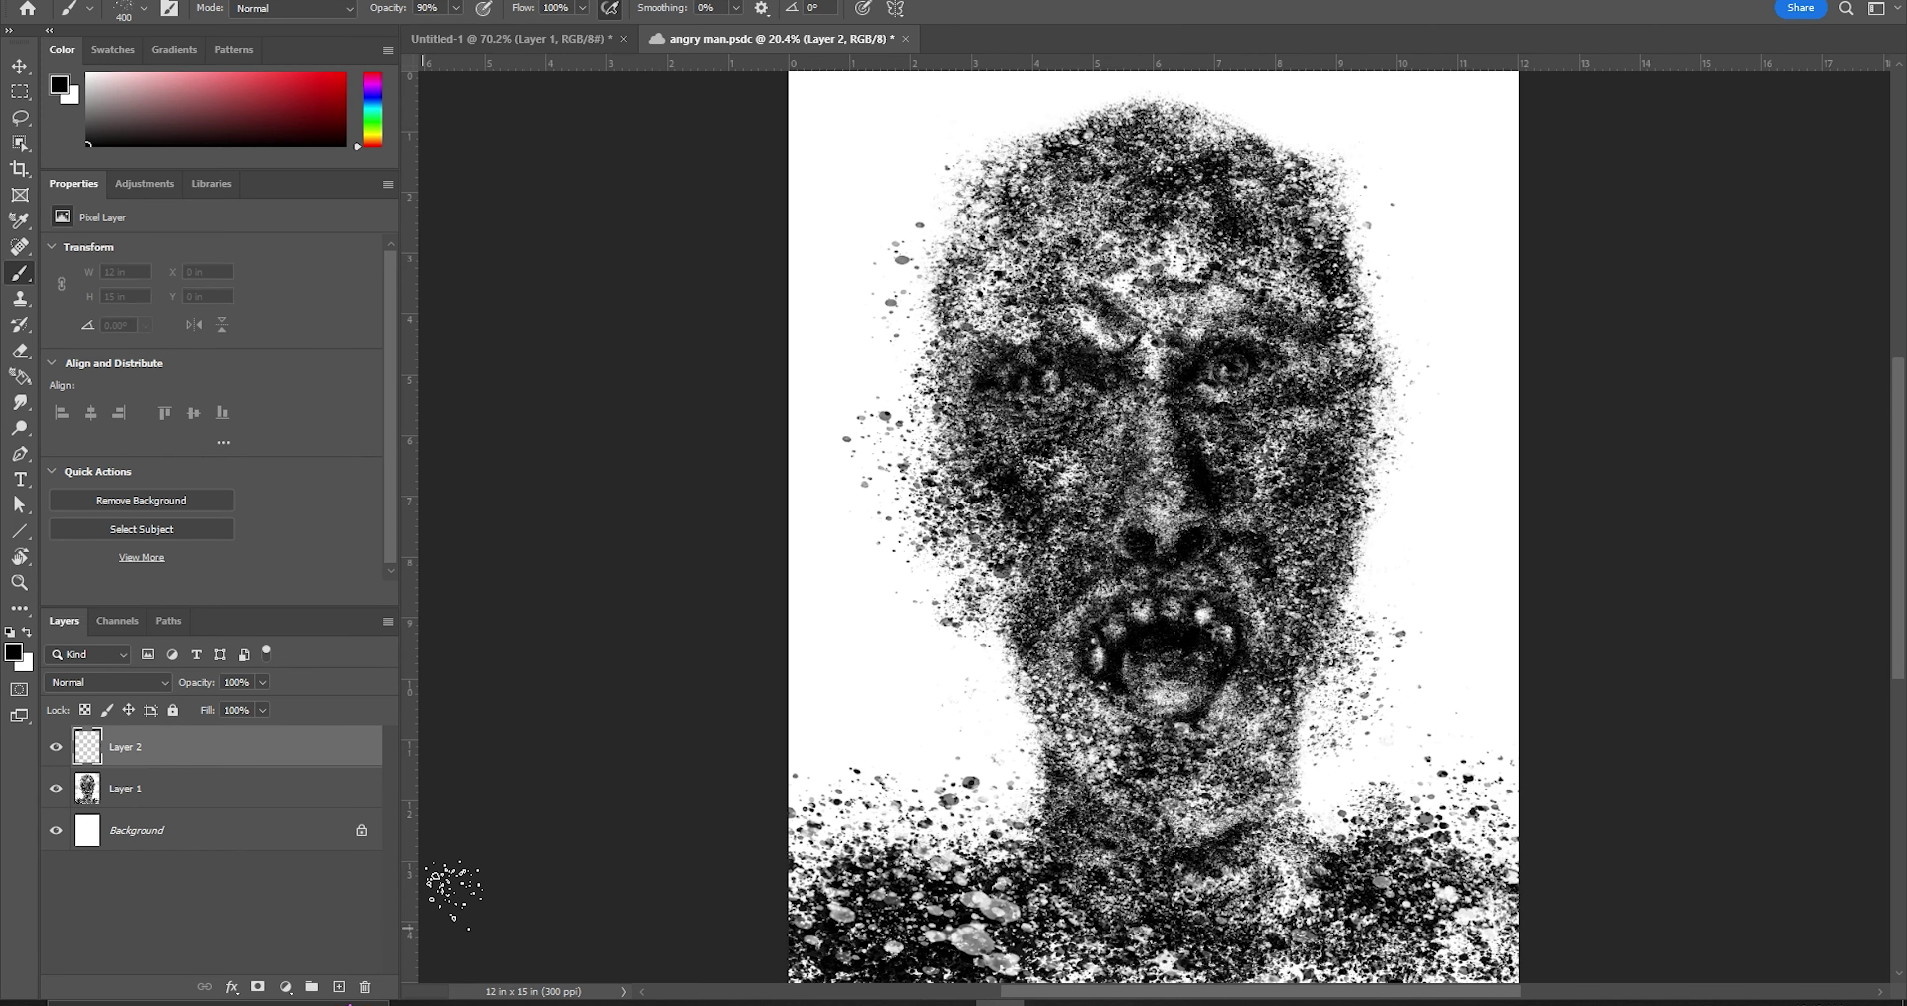
key(bracketleft)
key(bracketleft)
key(bracketleft)
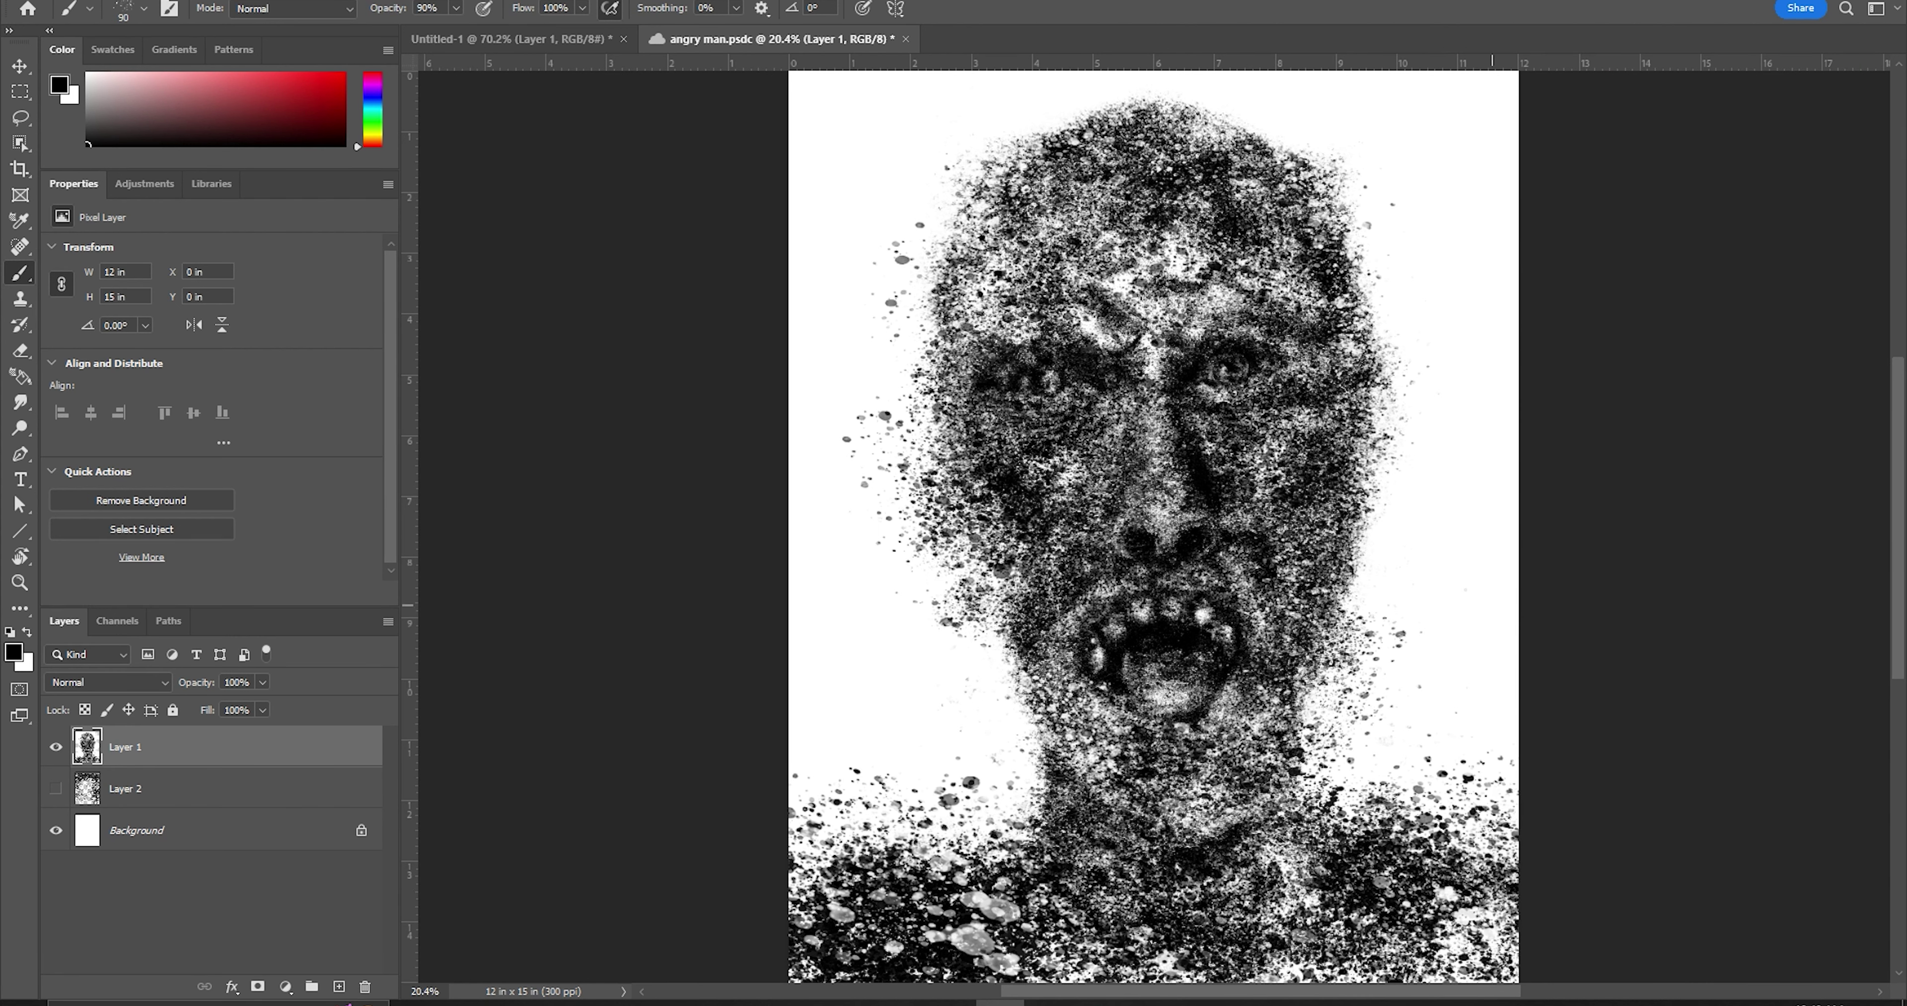
key(x)
key(bracketleft)
key(bracketleft)
key(bracketleft)
key(x)
key(x)
key(x)
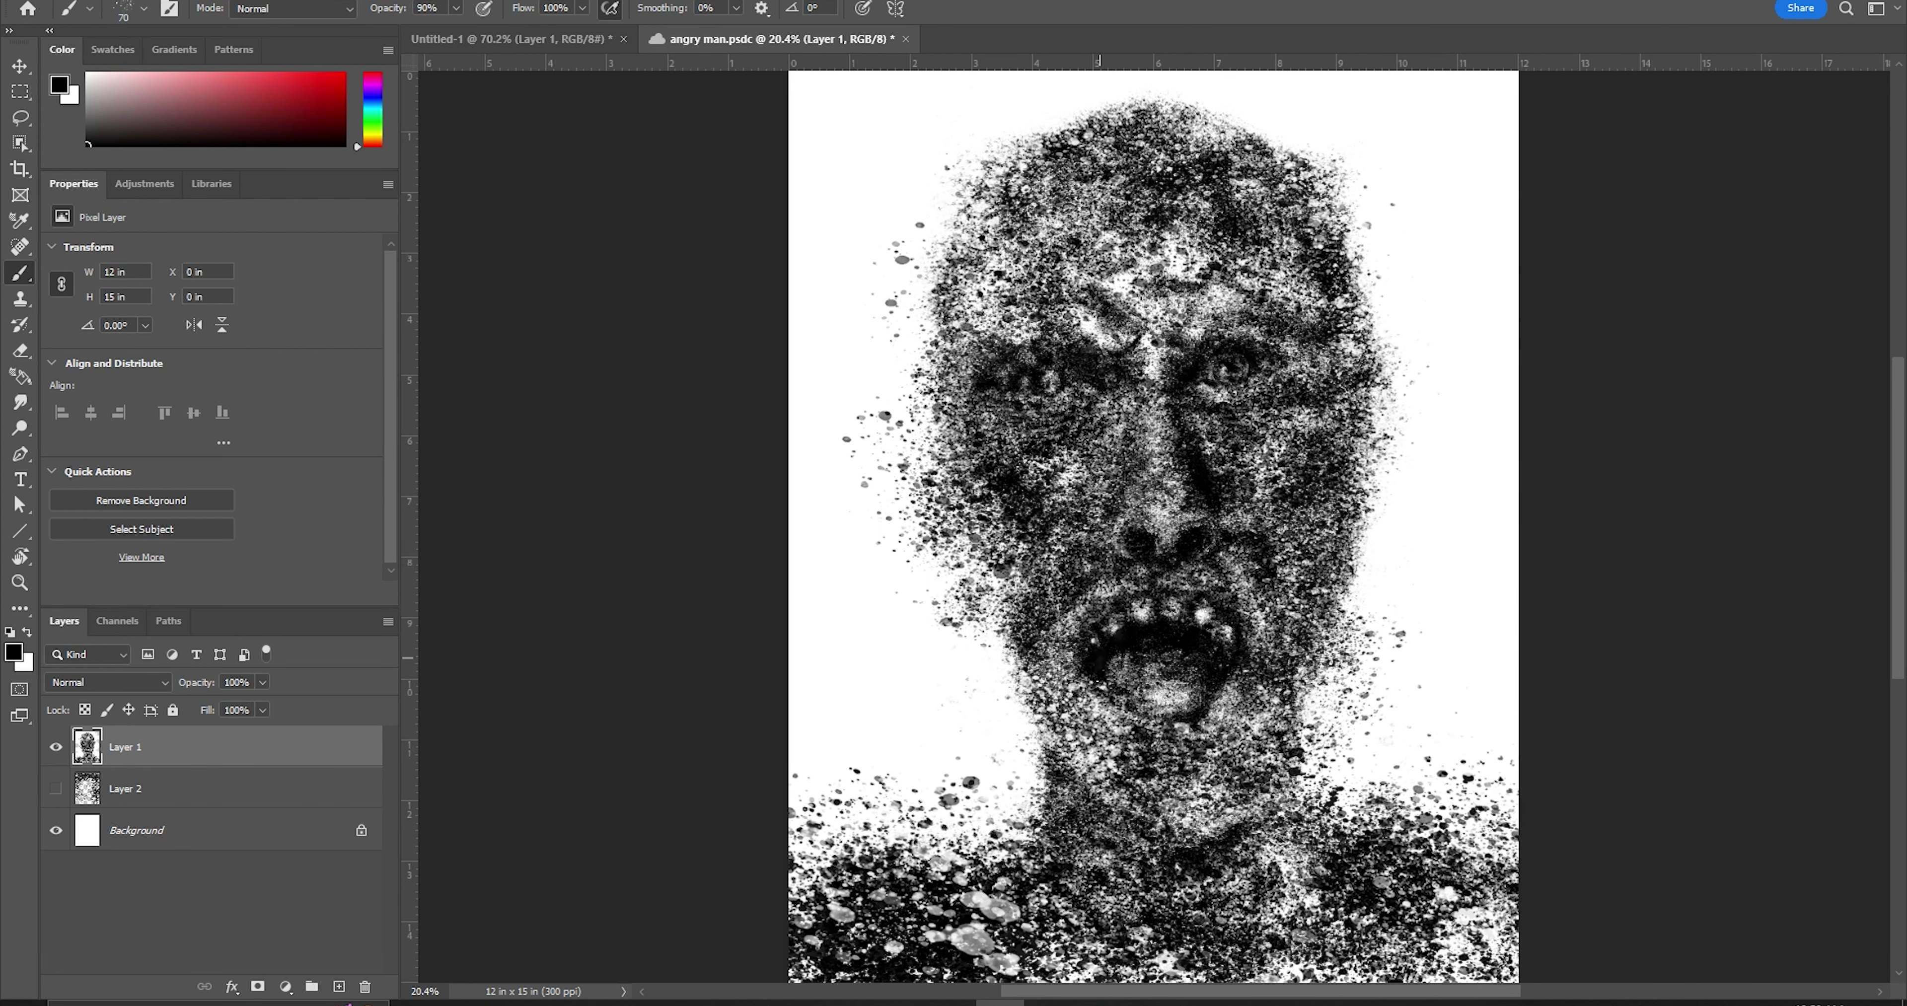
key(bracketleft)
key(bracketleft)
Toggle the painting colour, show Layer 2, and bring up Layer 1's transform options
key(x)
key(x)
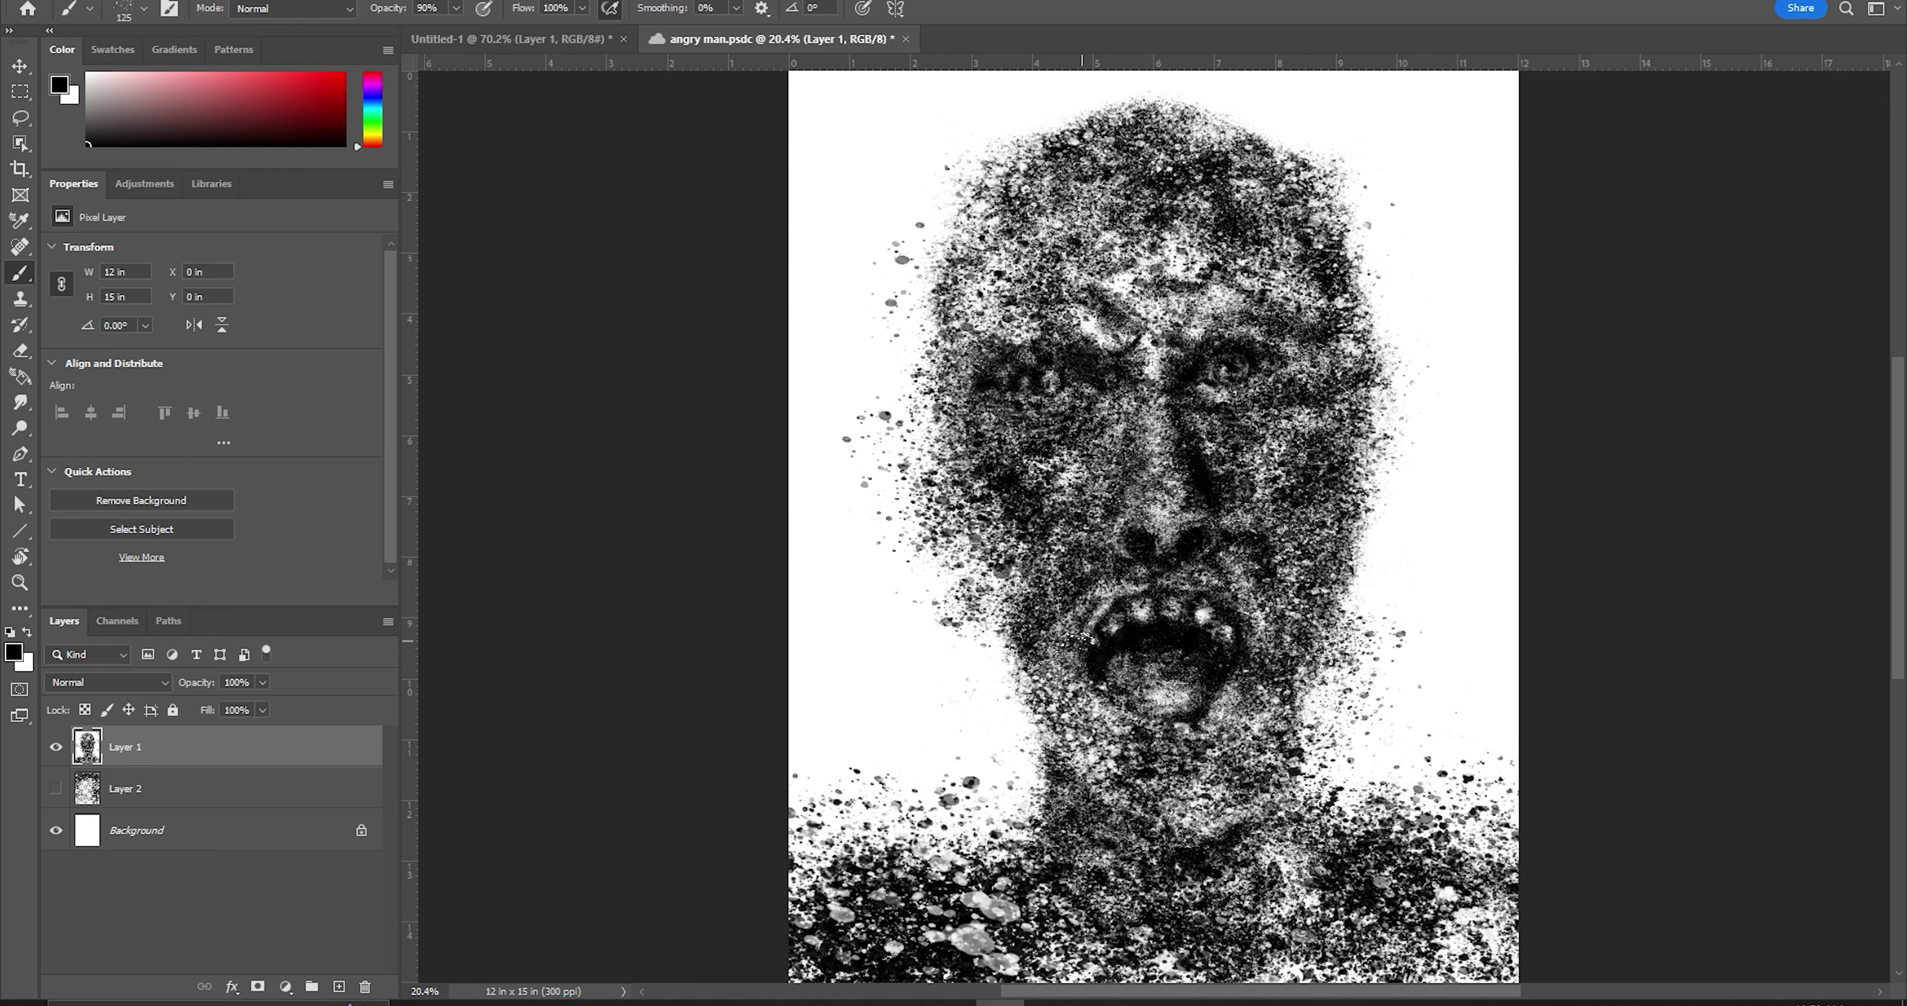
key(bracketright)
key(bracketright)
key(bracketright)
key(x)
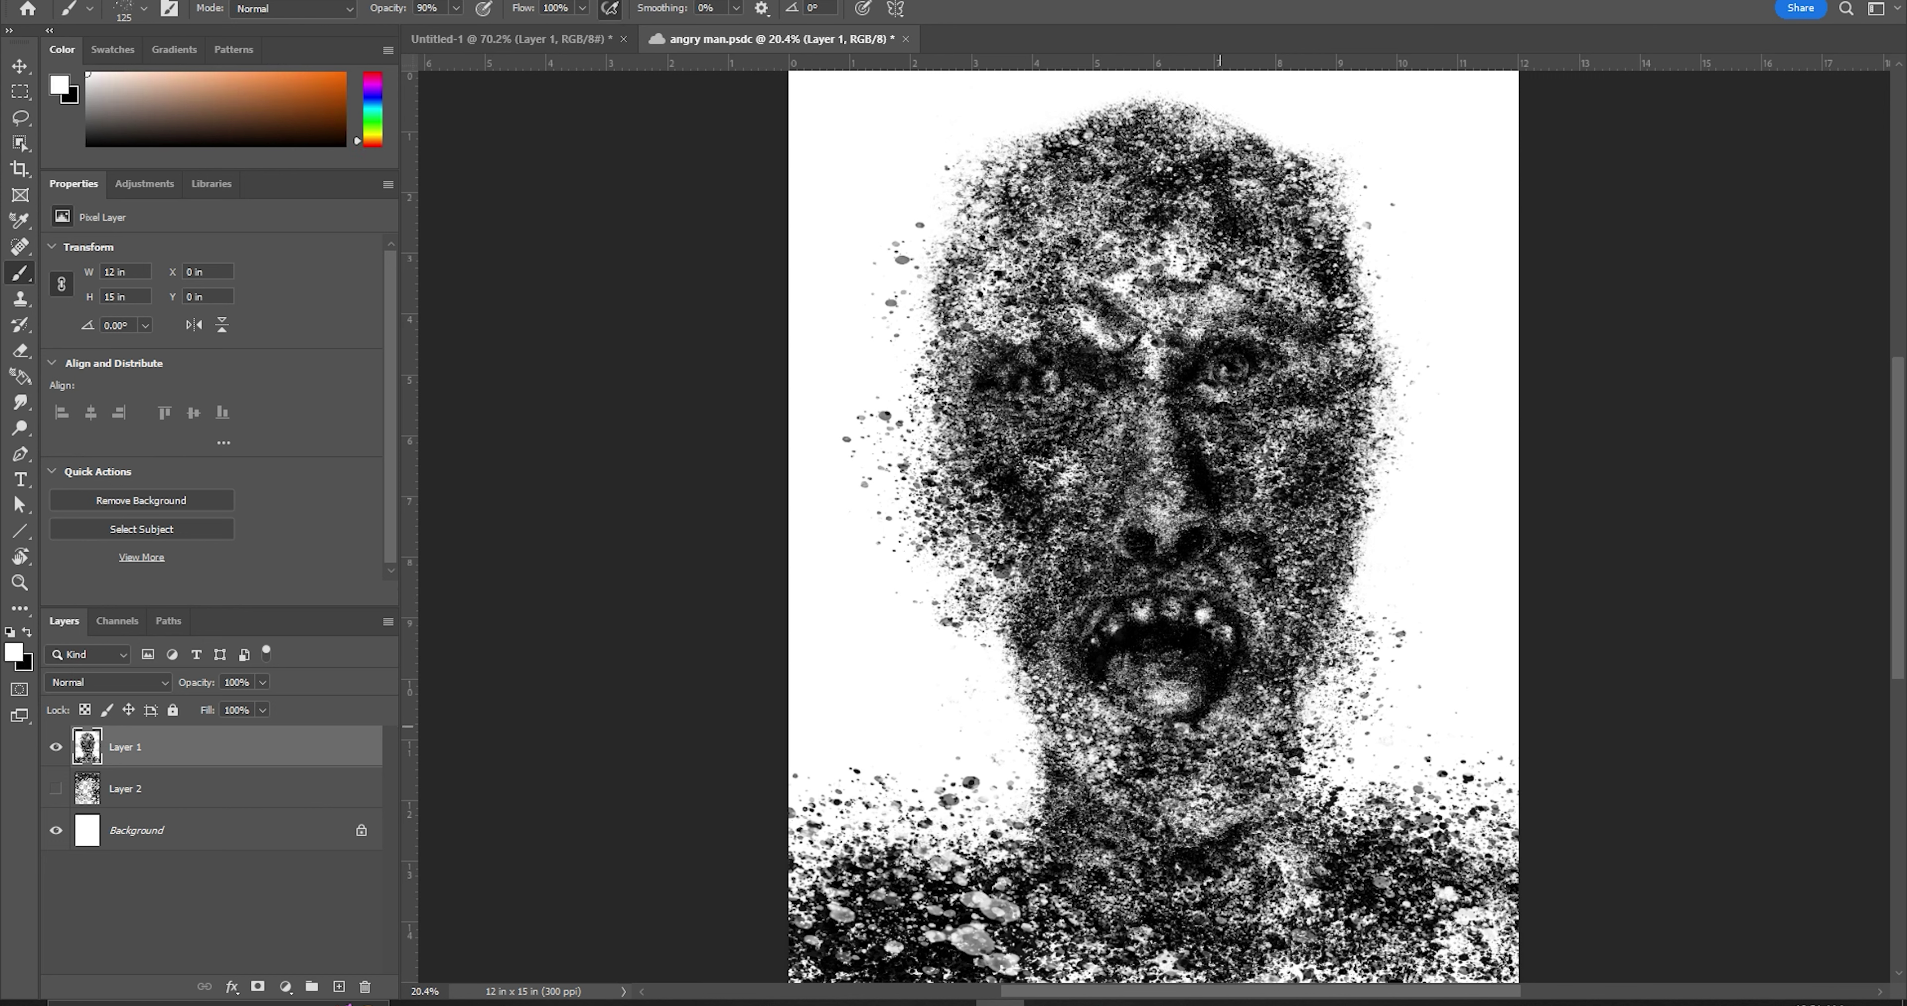
key(x)
key(x)
key(x)
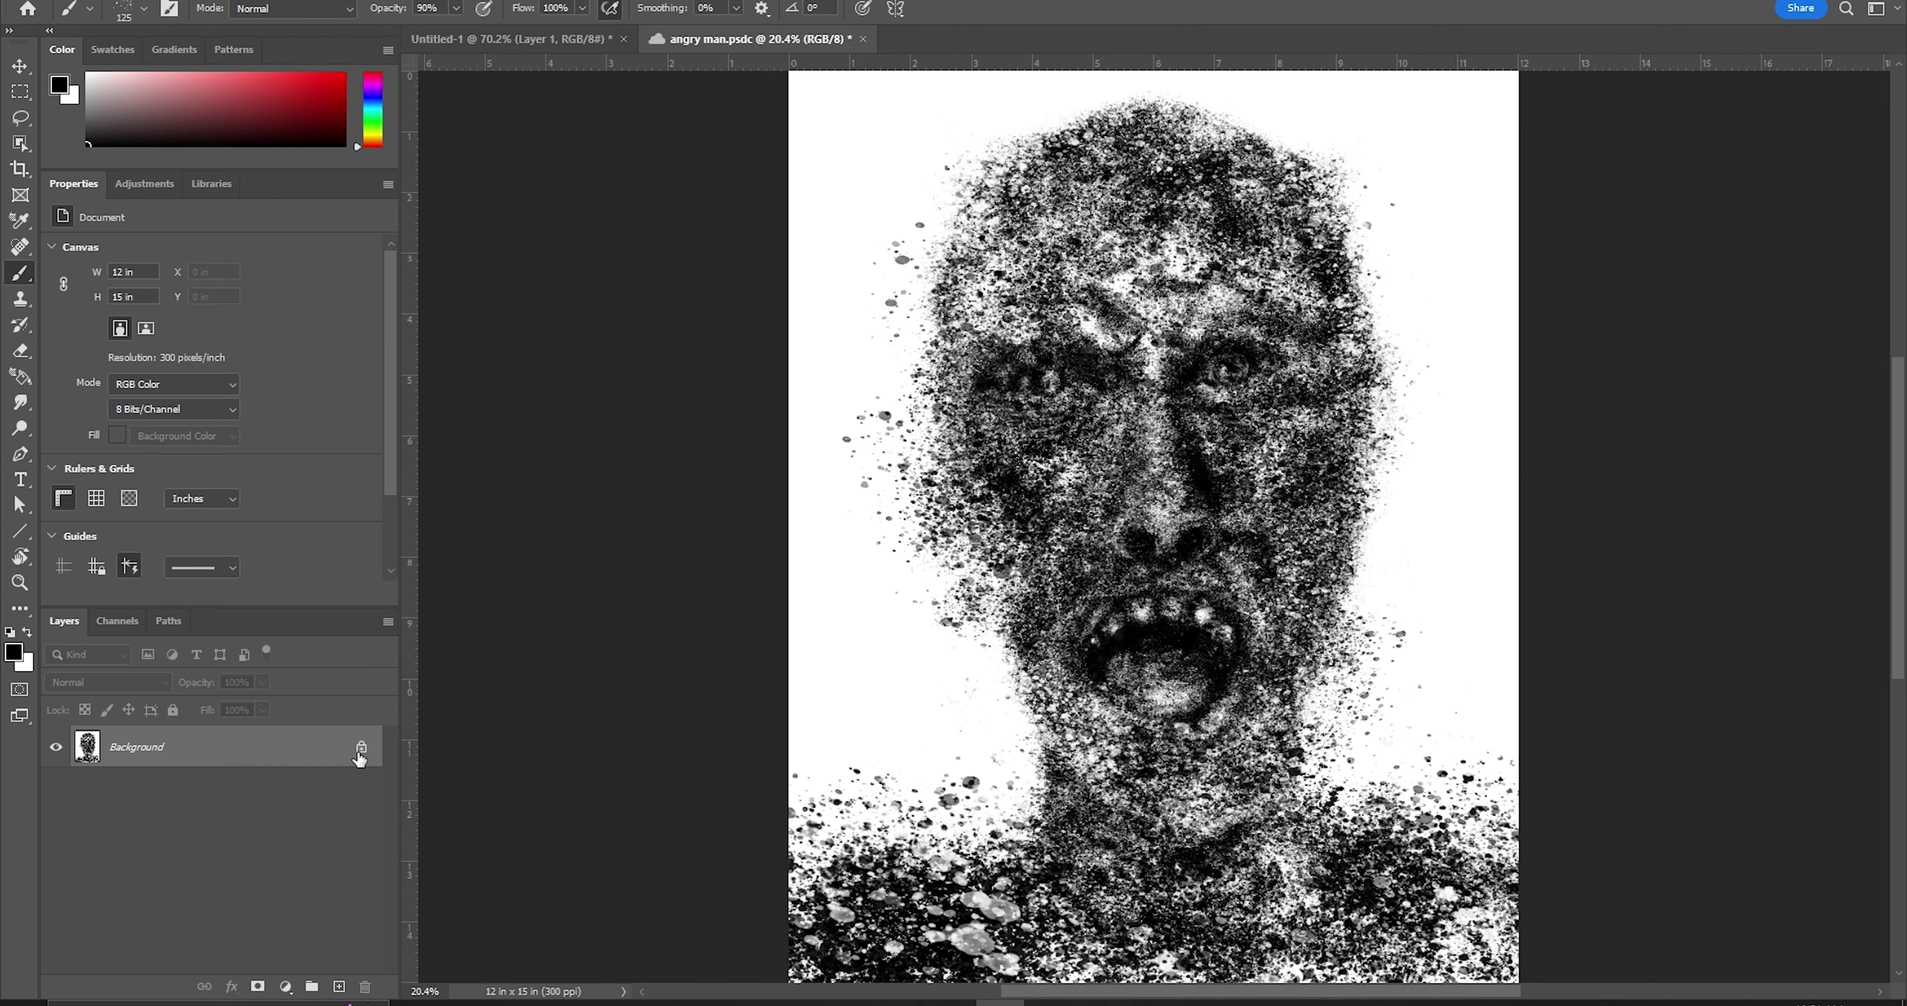
click(55, 789)
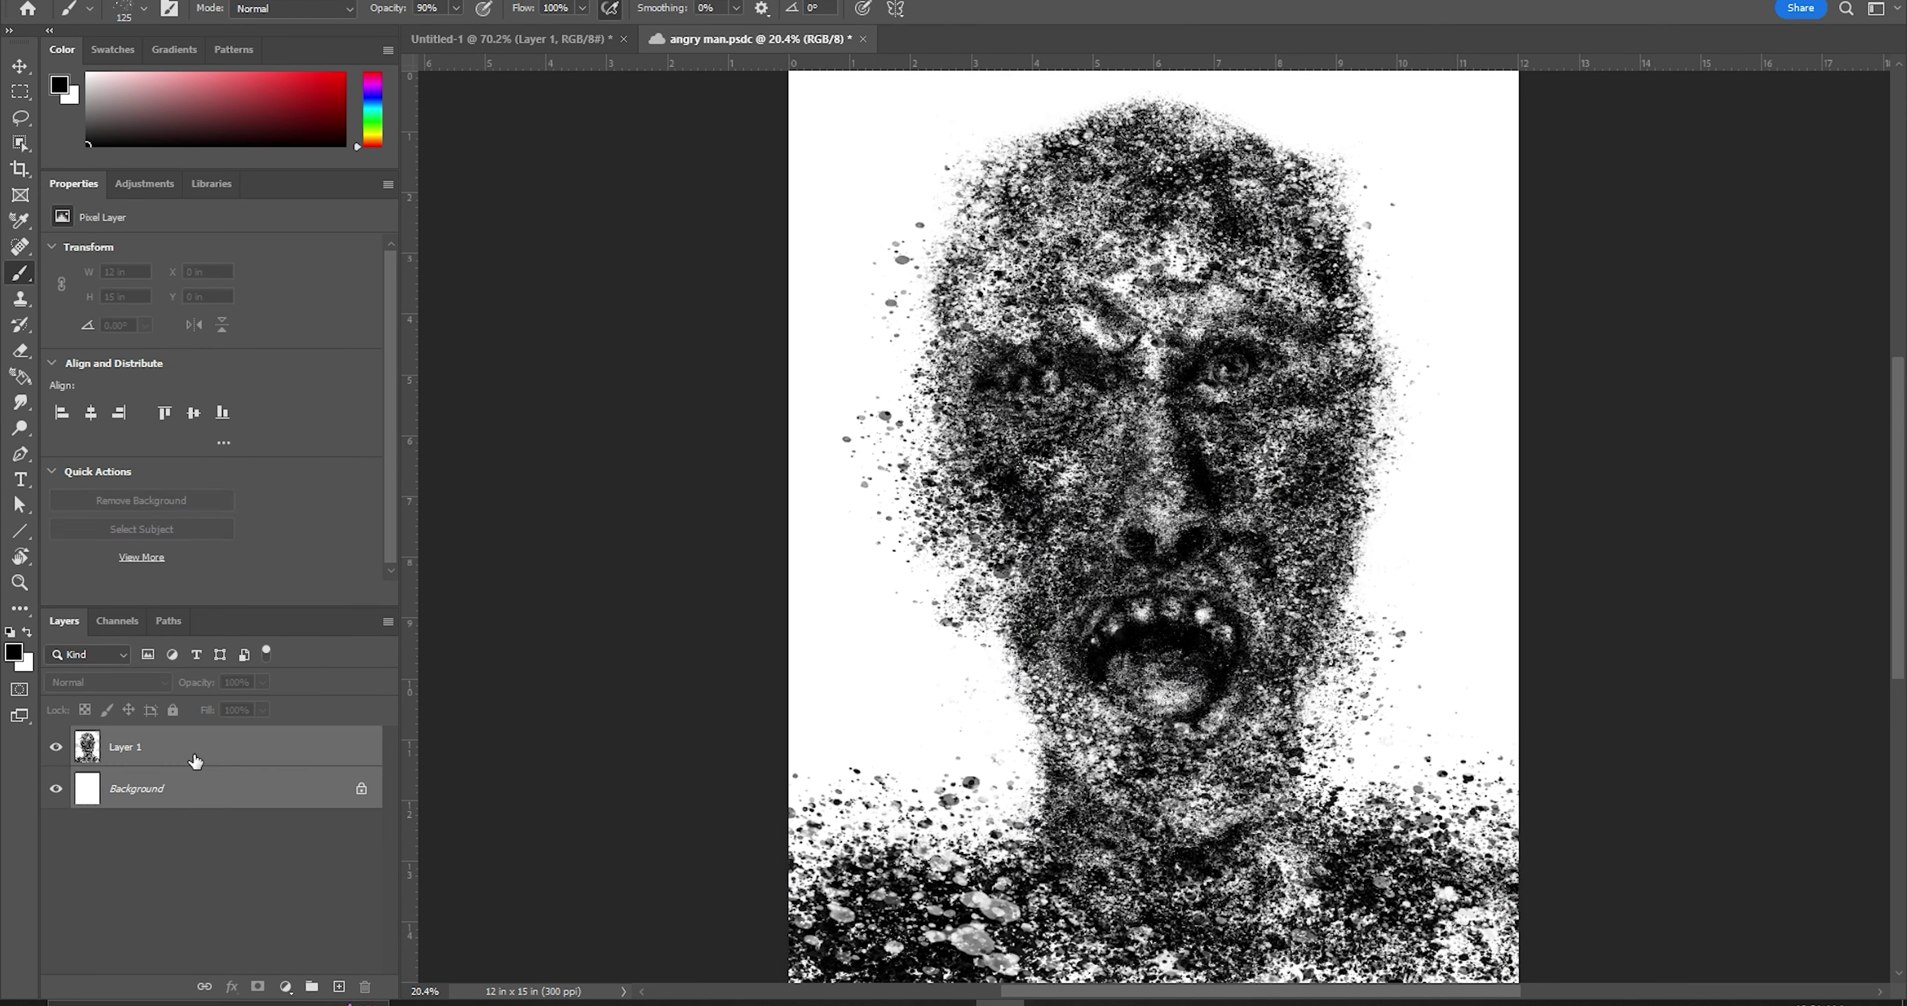
right_click(1168, 372)
Warp Layer 1 to bend the right and lower face and pull the head top down
click(1199, 512)
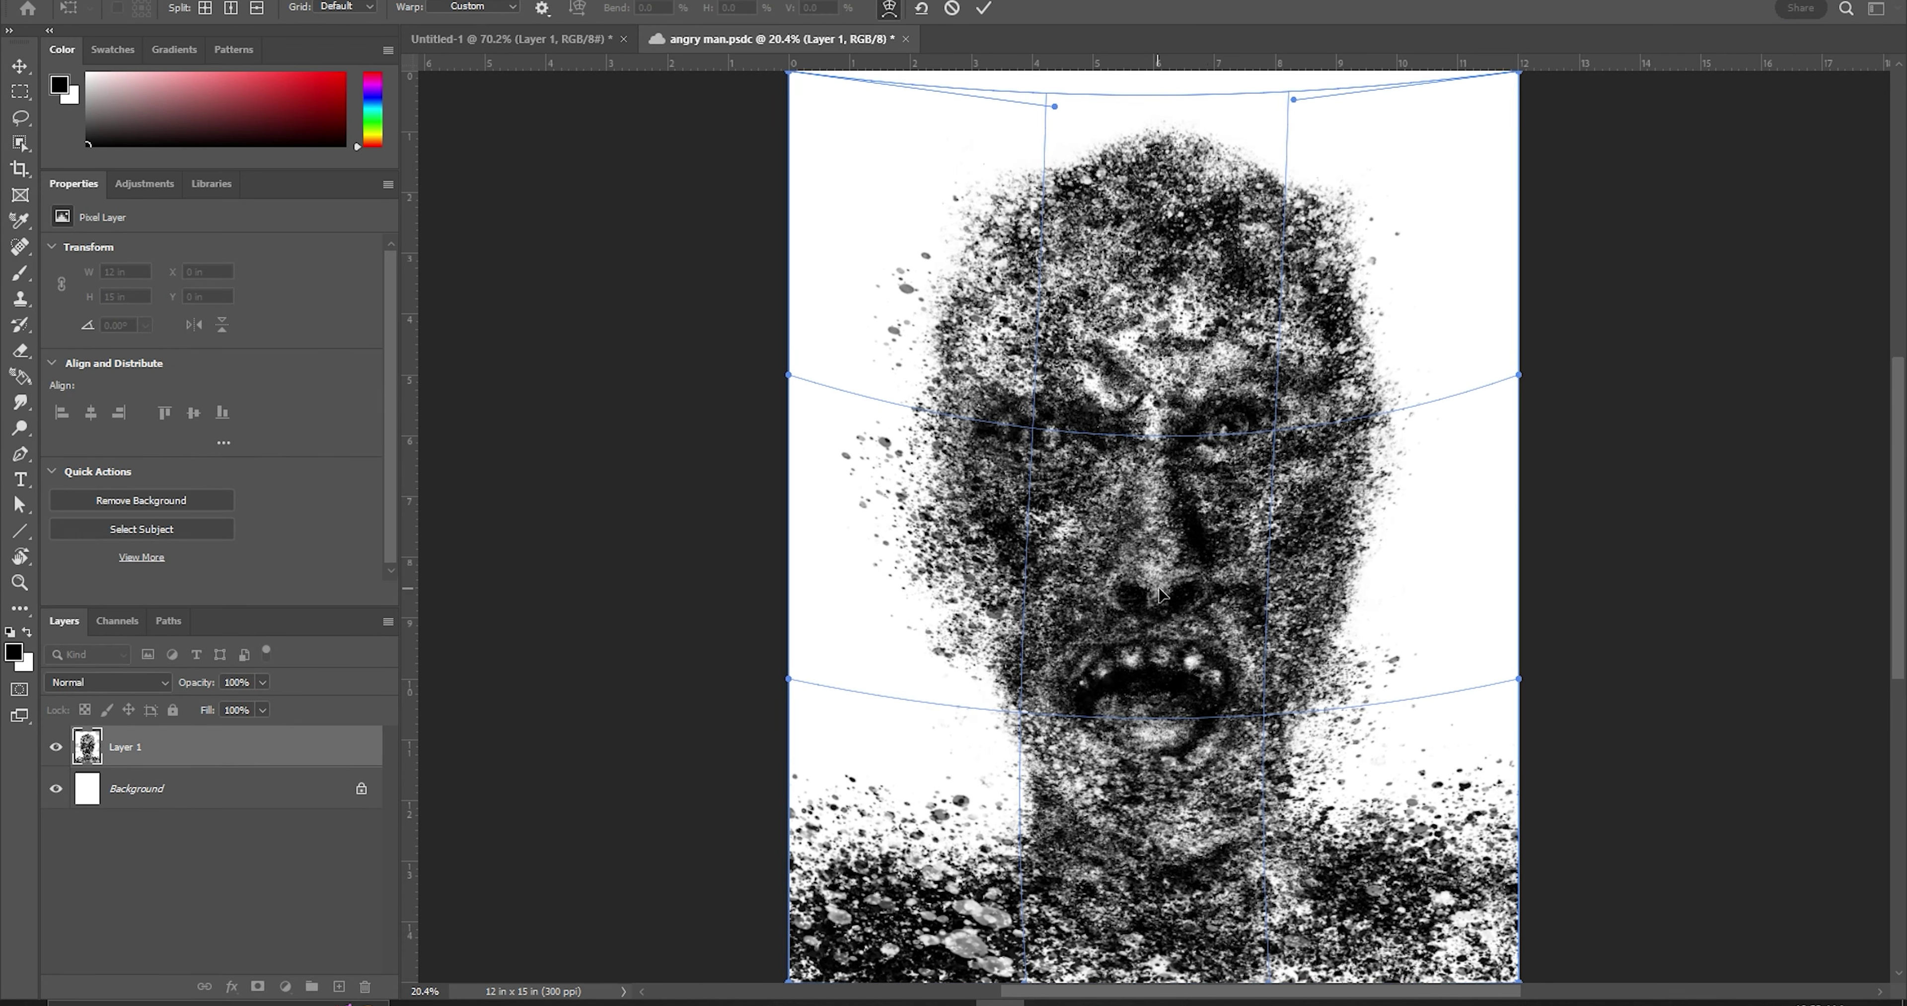
drag(1263, 539, 1279, 538)
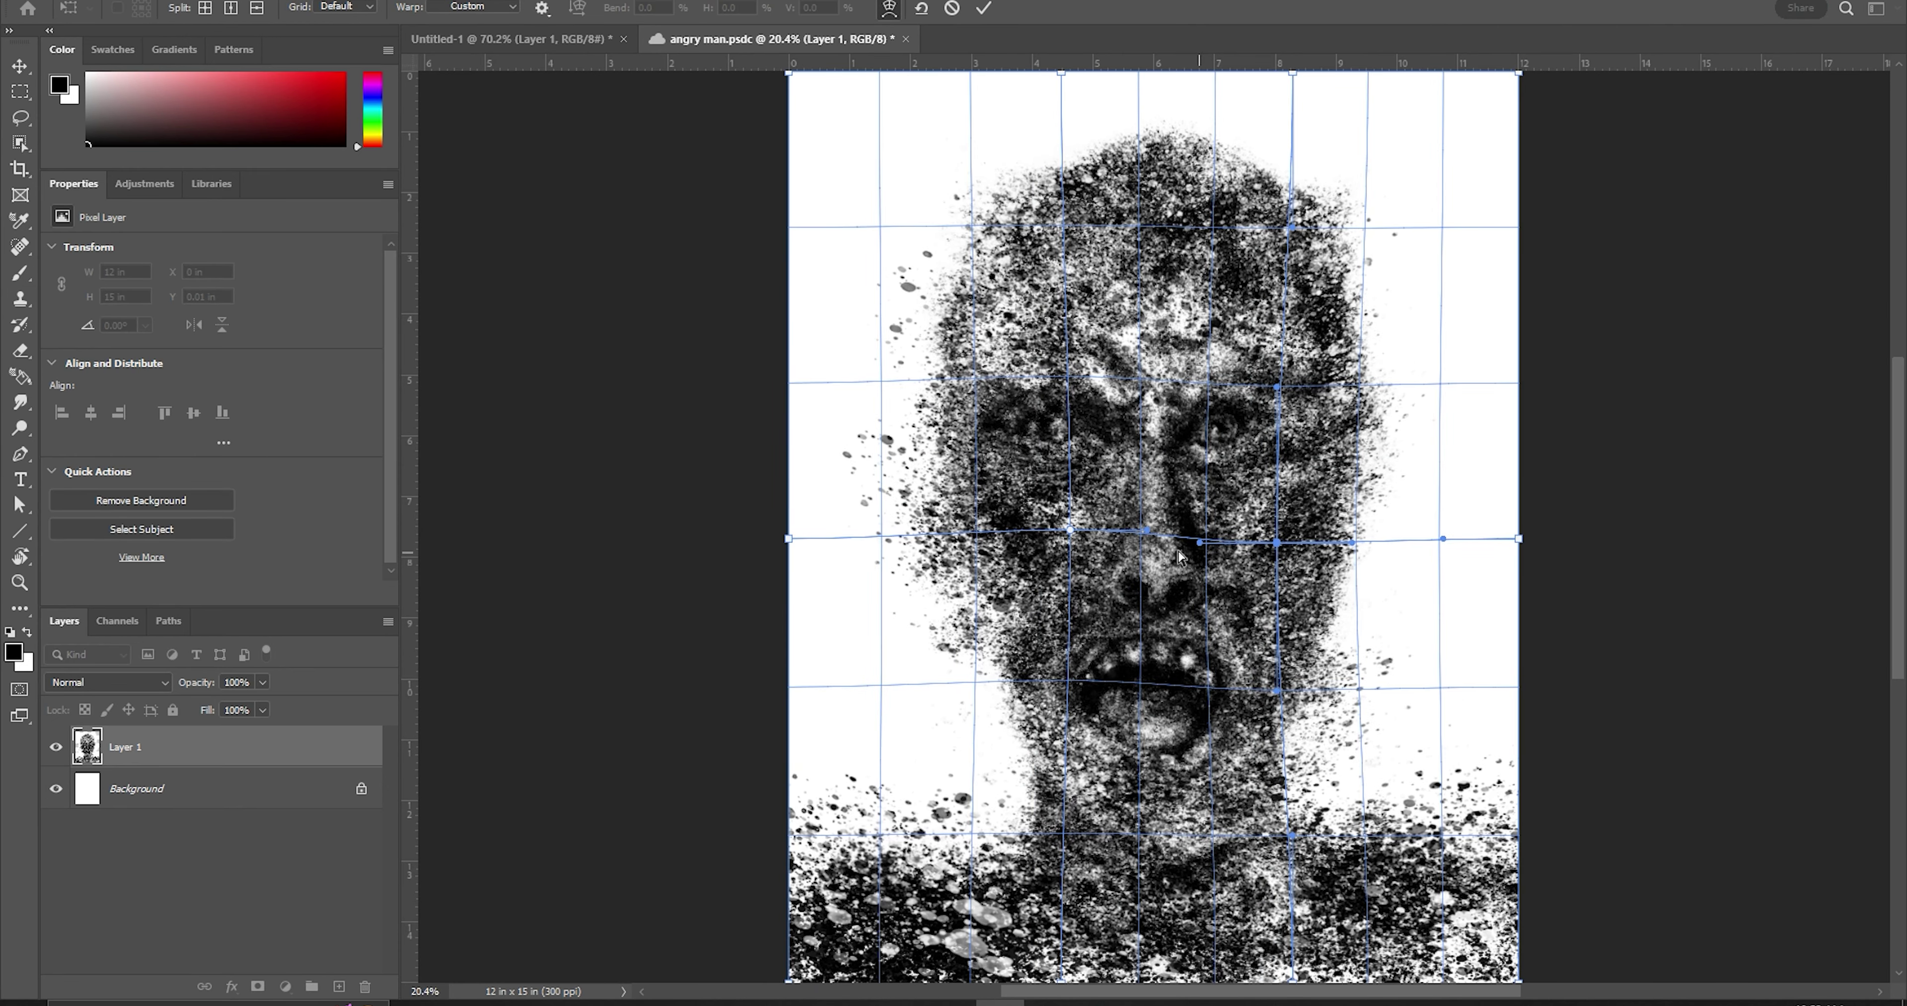
drag(1263, 686, 1272, 685)
drag(1292, 981, 1063, 852)
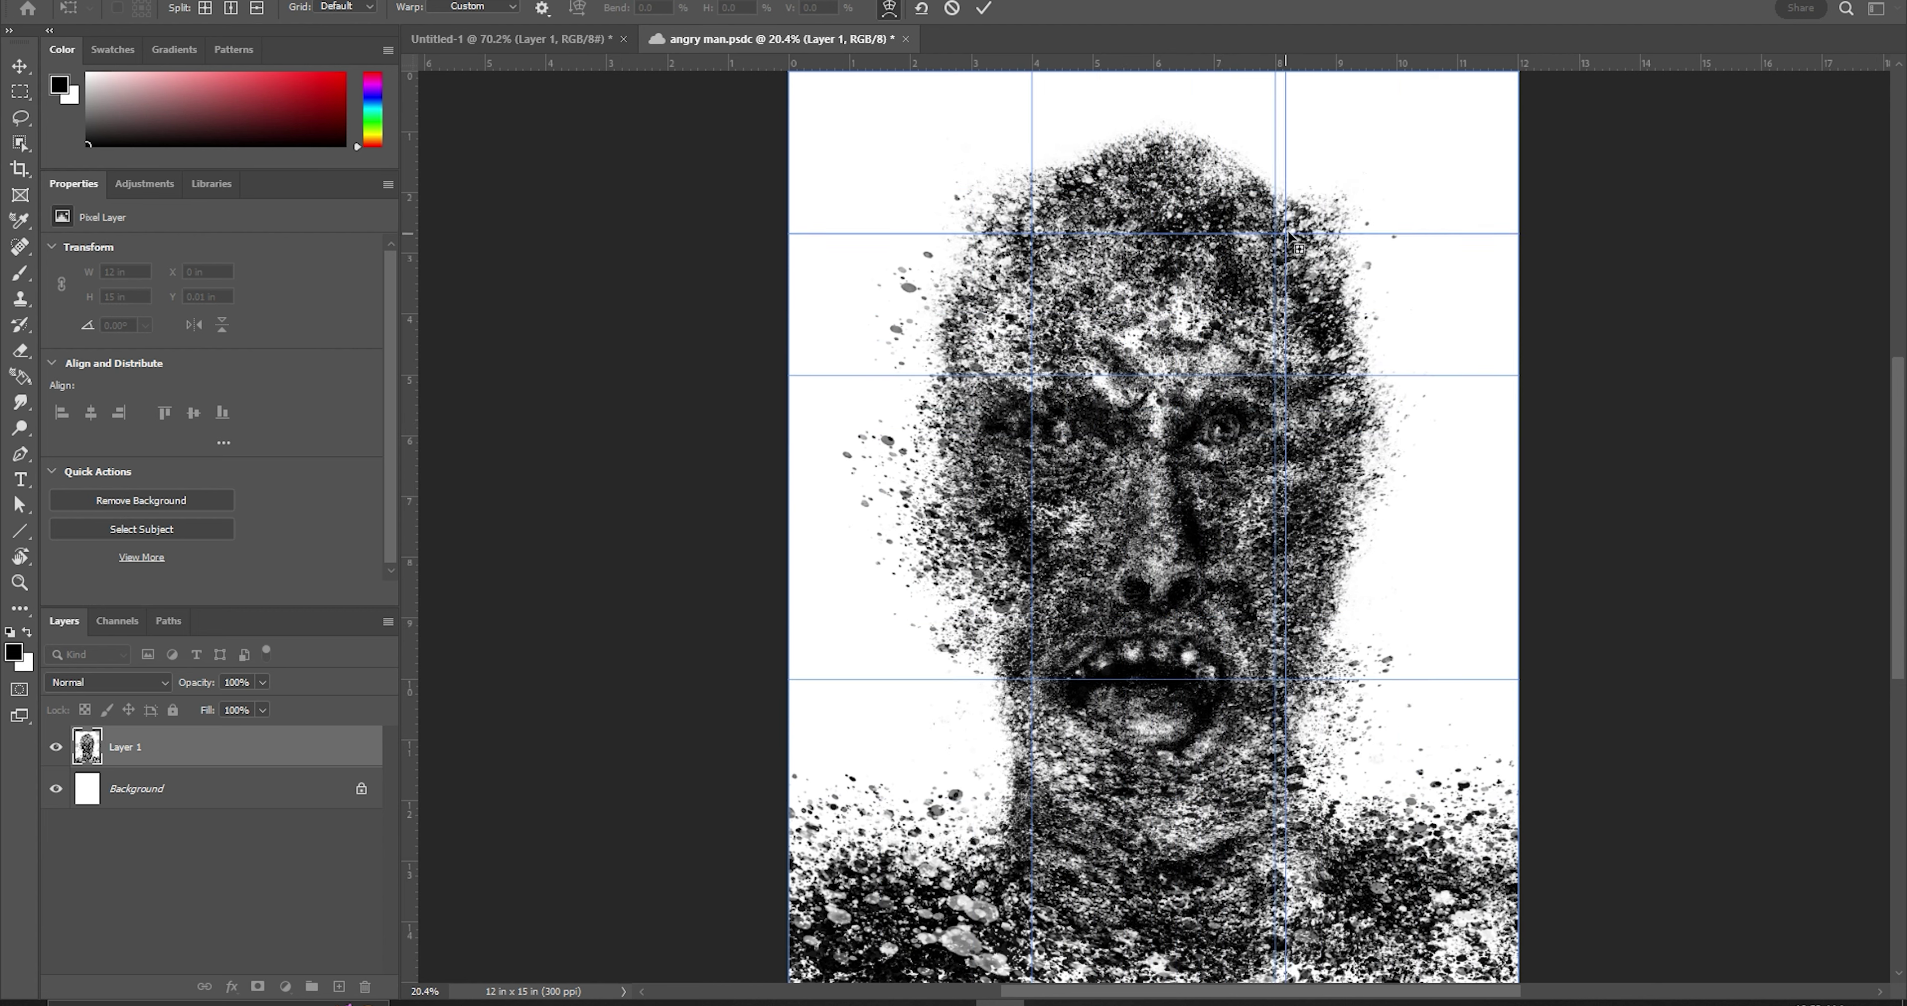
drag(1274, 126, 1288, 139)
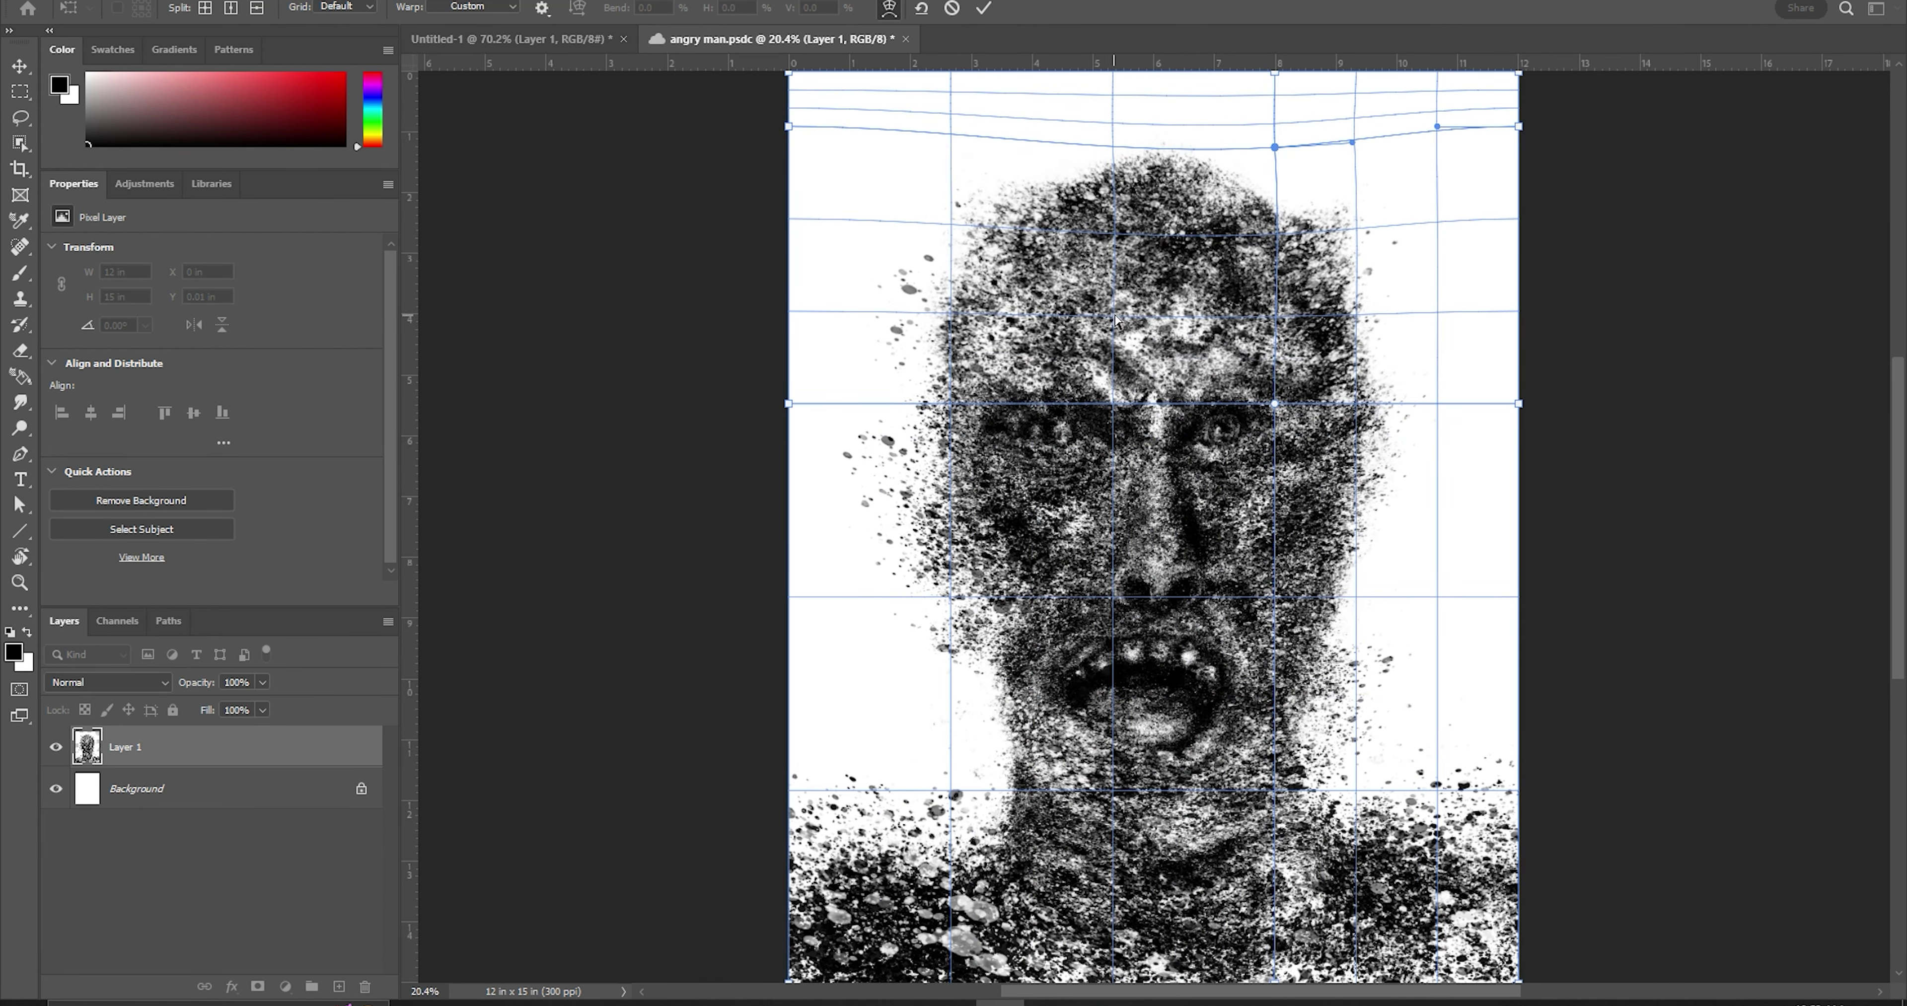
key(Return)
Apply a second warp transform to the painting, then set a 30-pixel white brush
key(b)
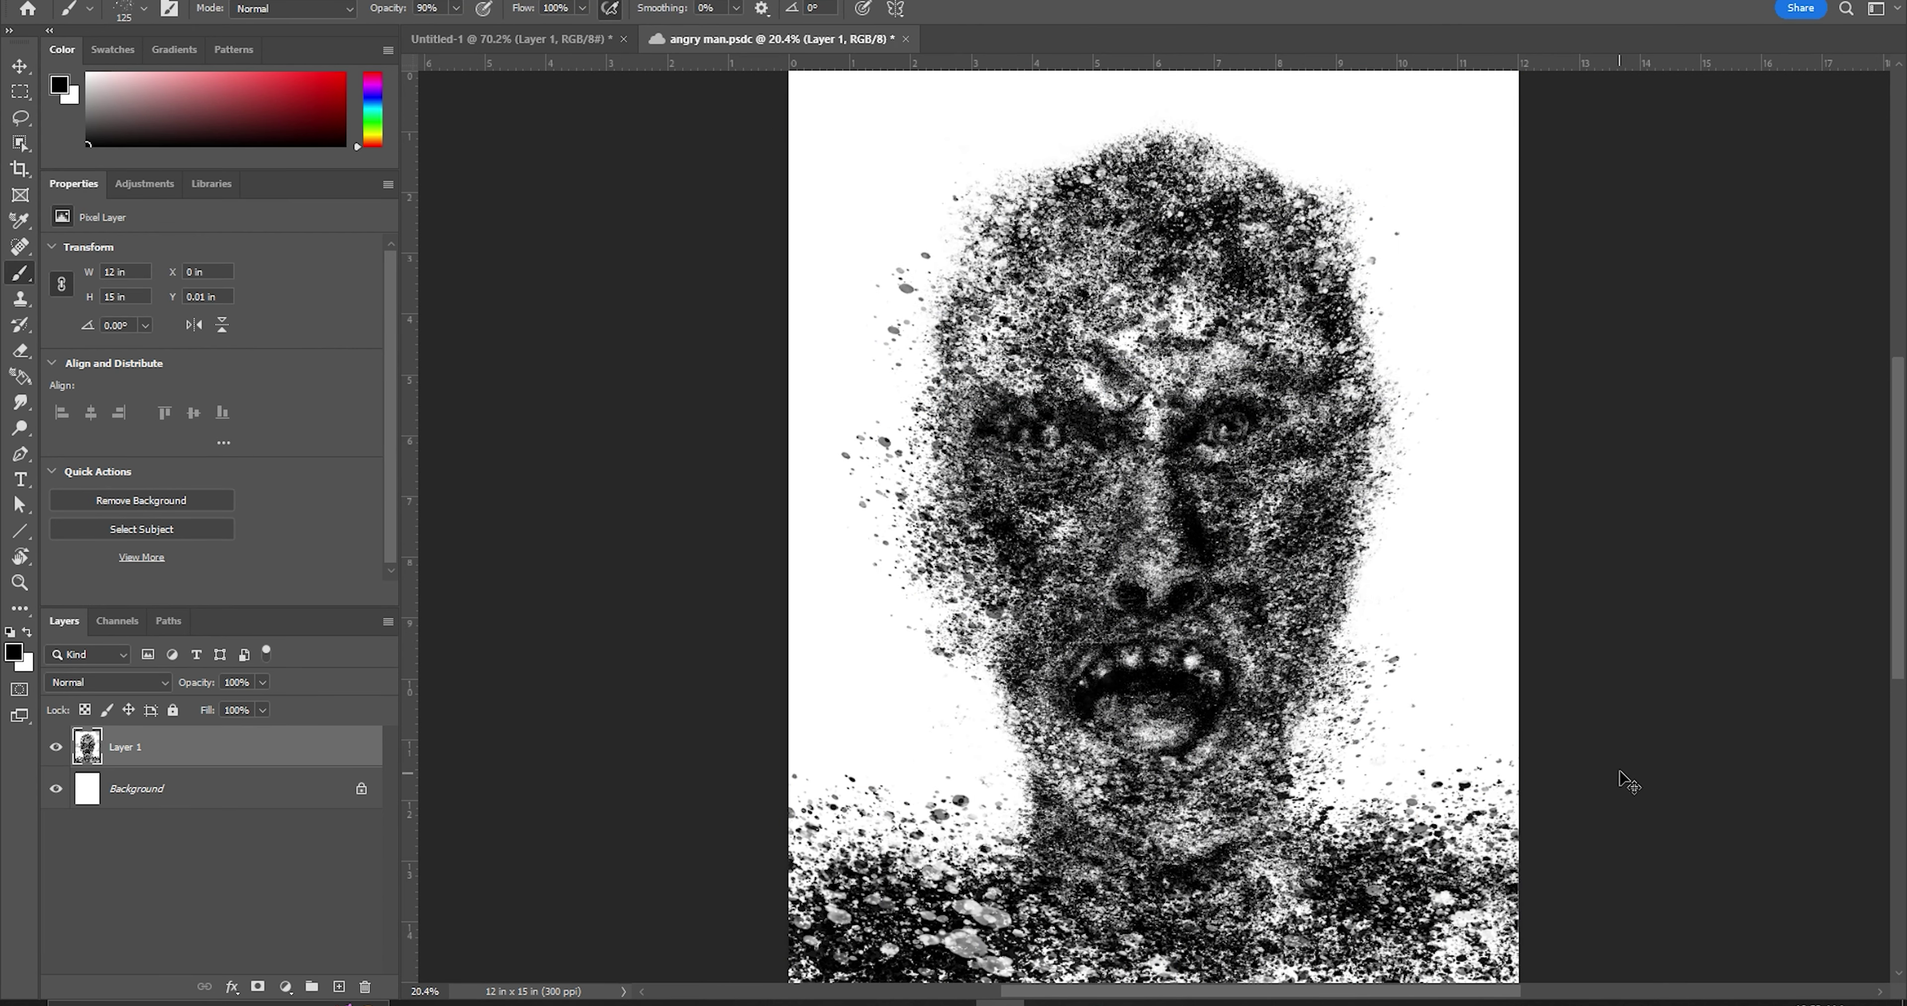
key(ctrl+t)
right_click(1180, 502)
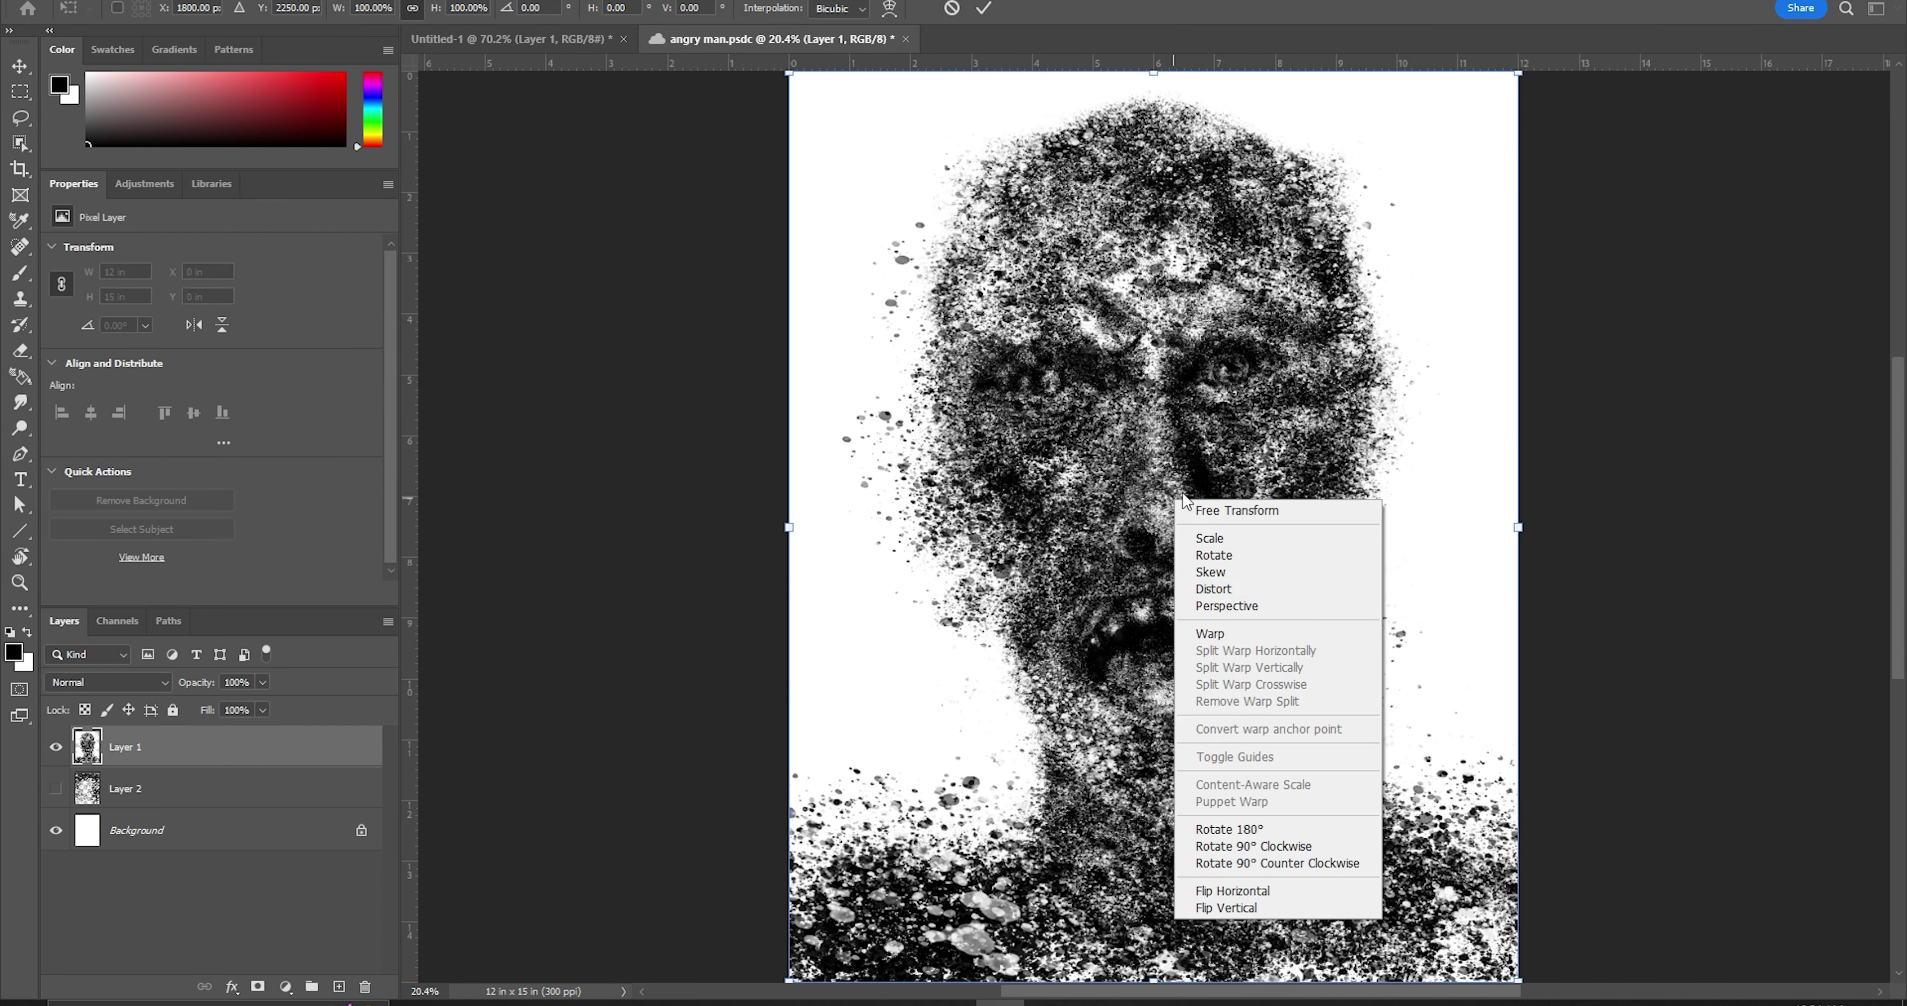
click(1214, 630)
key(Return)
key(b)
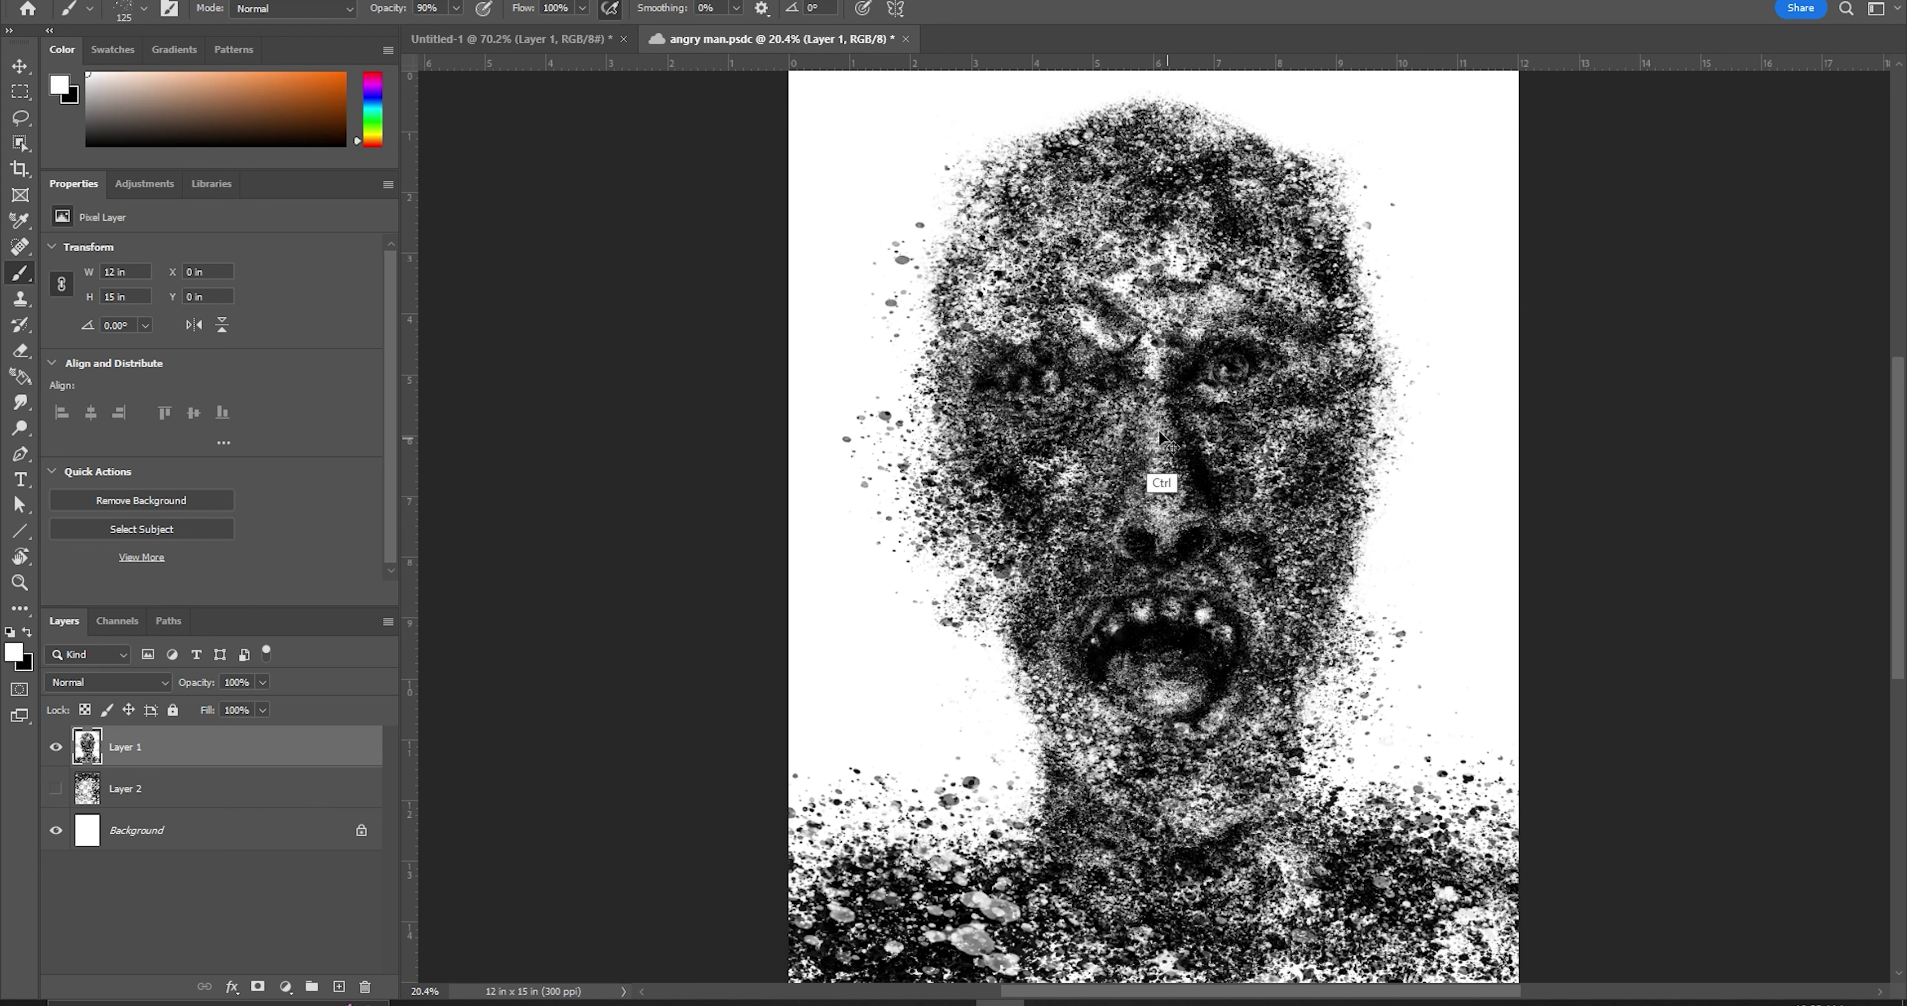
key(bracketleft)
key(bracketleft)
key(bracketleft)
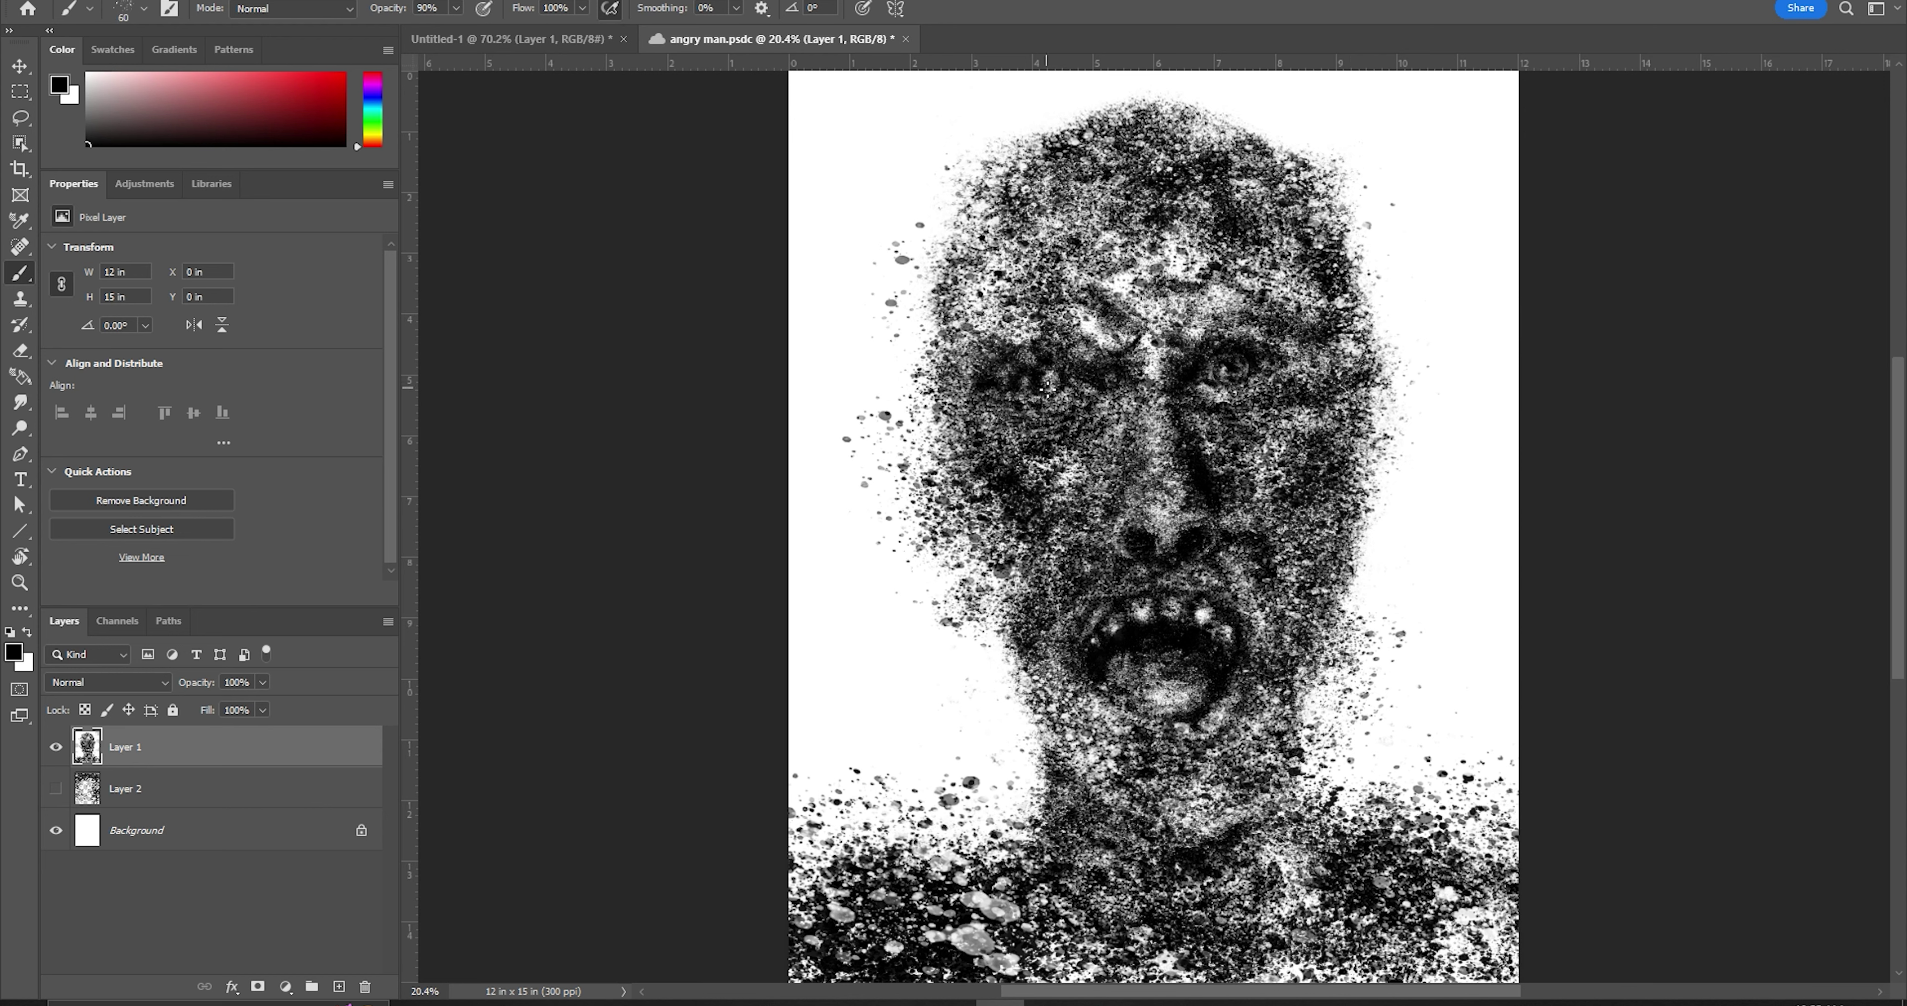
key(bracketleft)
key(bracketleft)
key(bracketleft)
key(x)
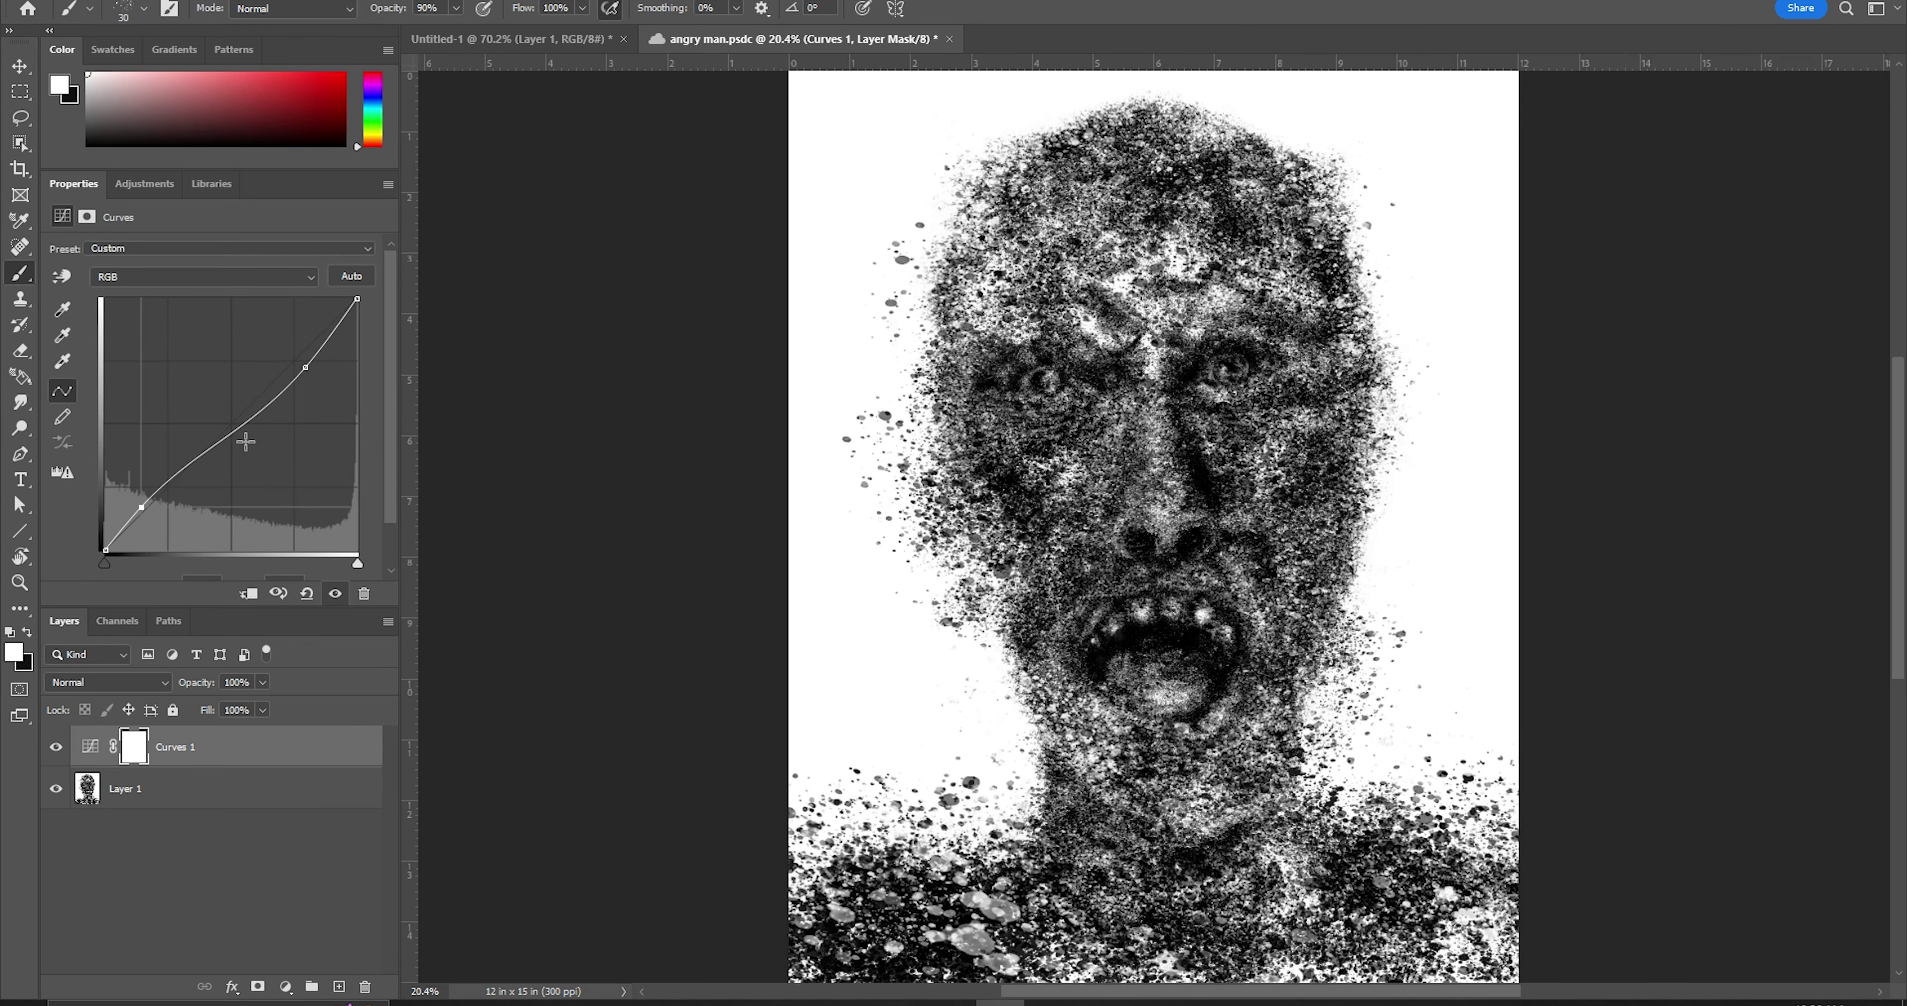
Steepen the Curves for more contrast, invert its mask to black, and pick a soft round brush
drag(305, 367, 278, 378)
drag(141, 507, 170, 509)
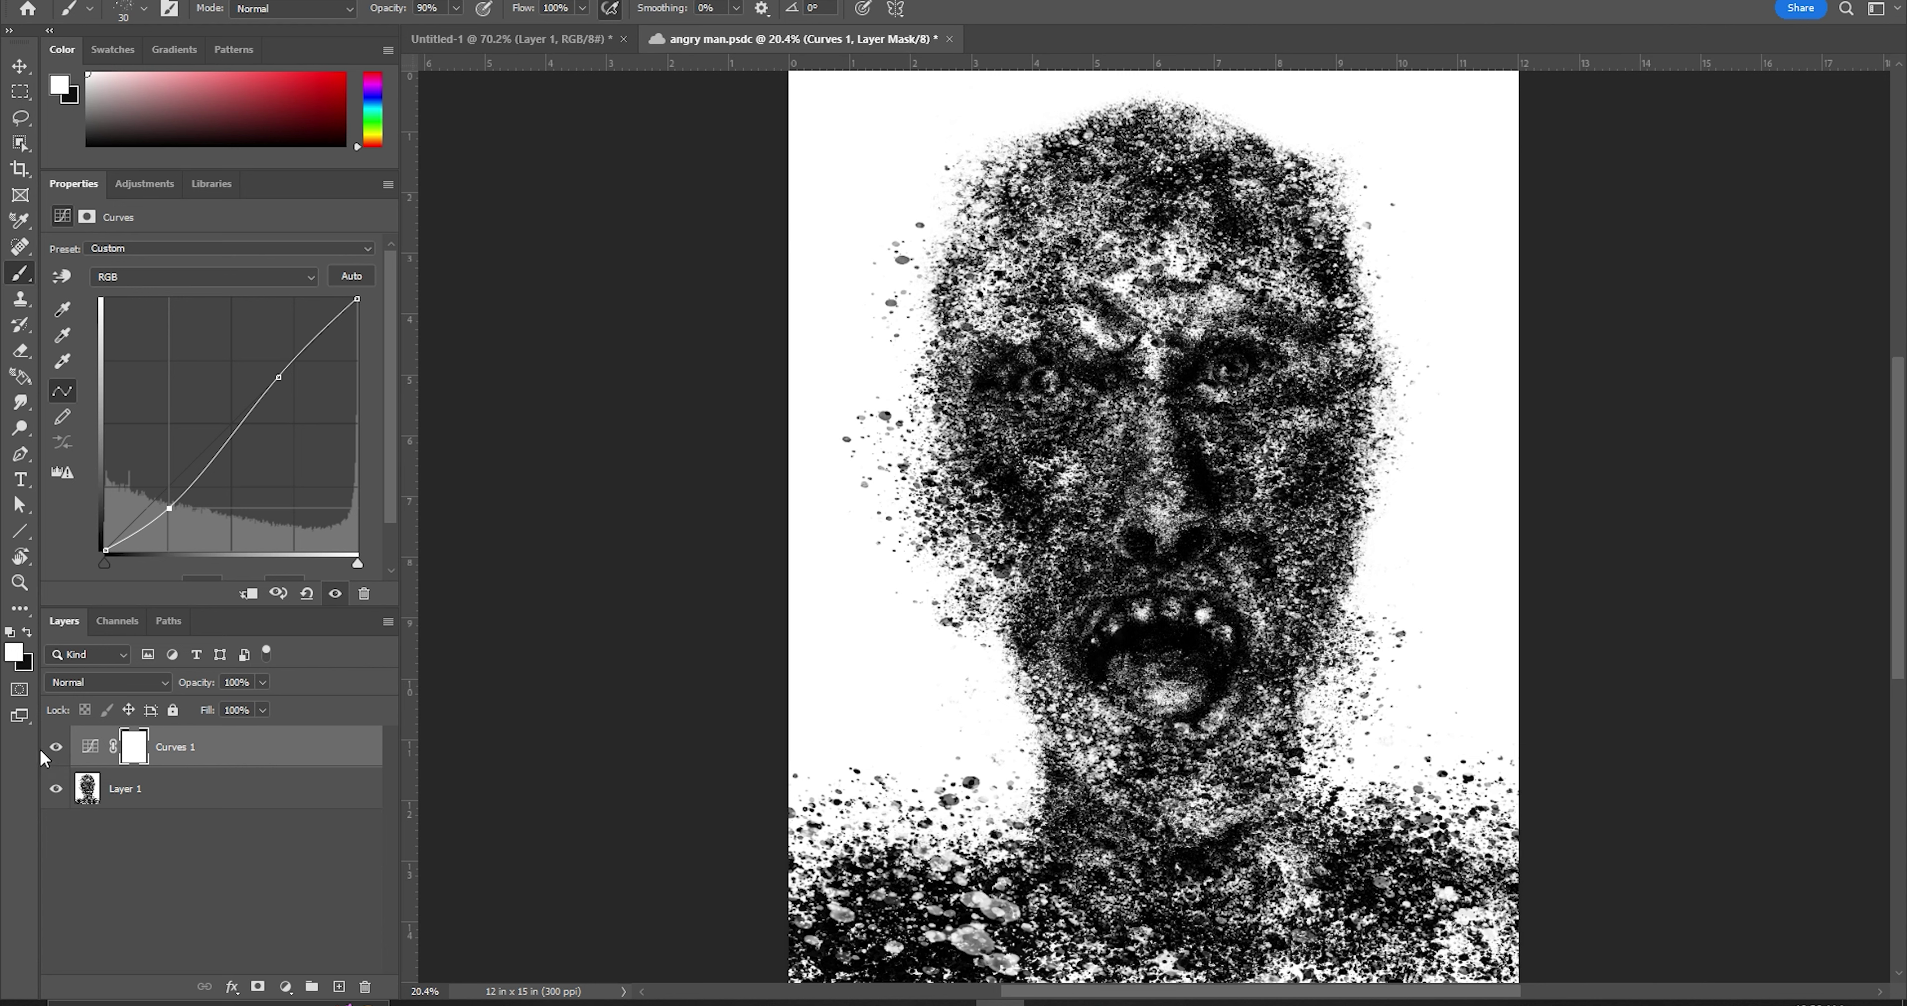
key(ctrl+i)
right_click(940, 666)
double_click(1085, 892)
text(20)
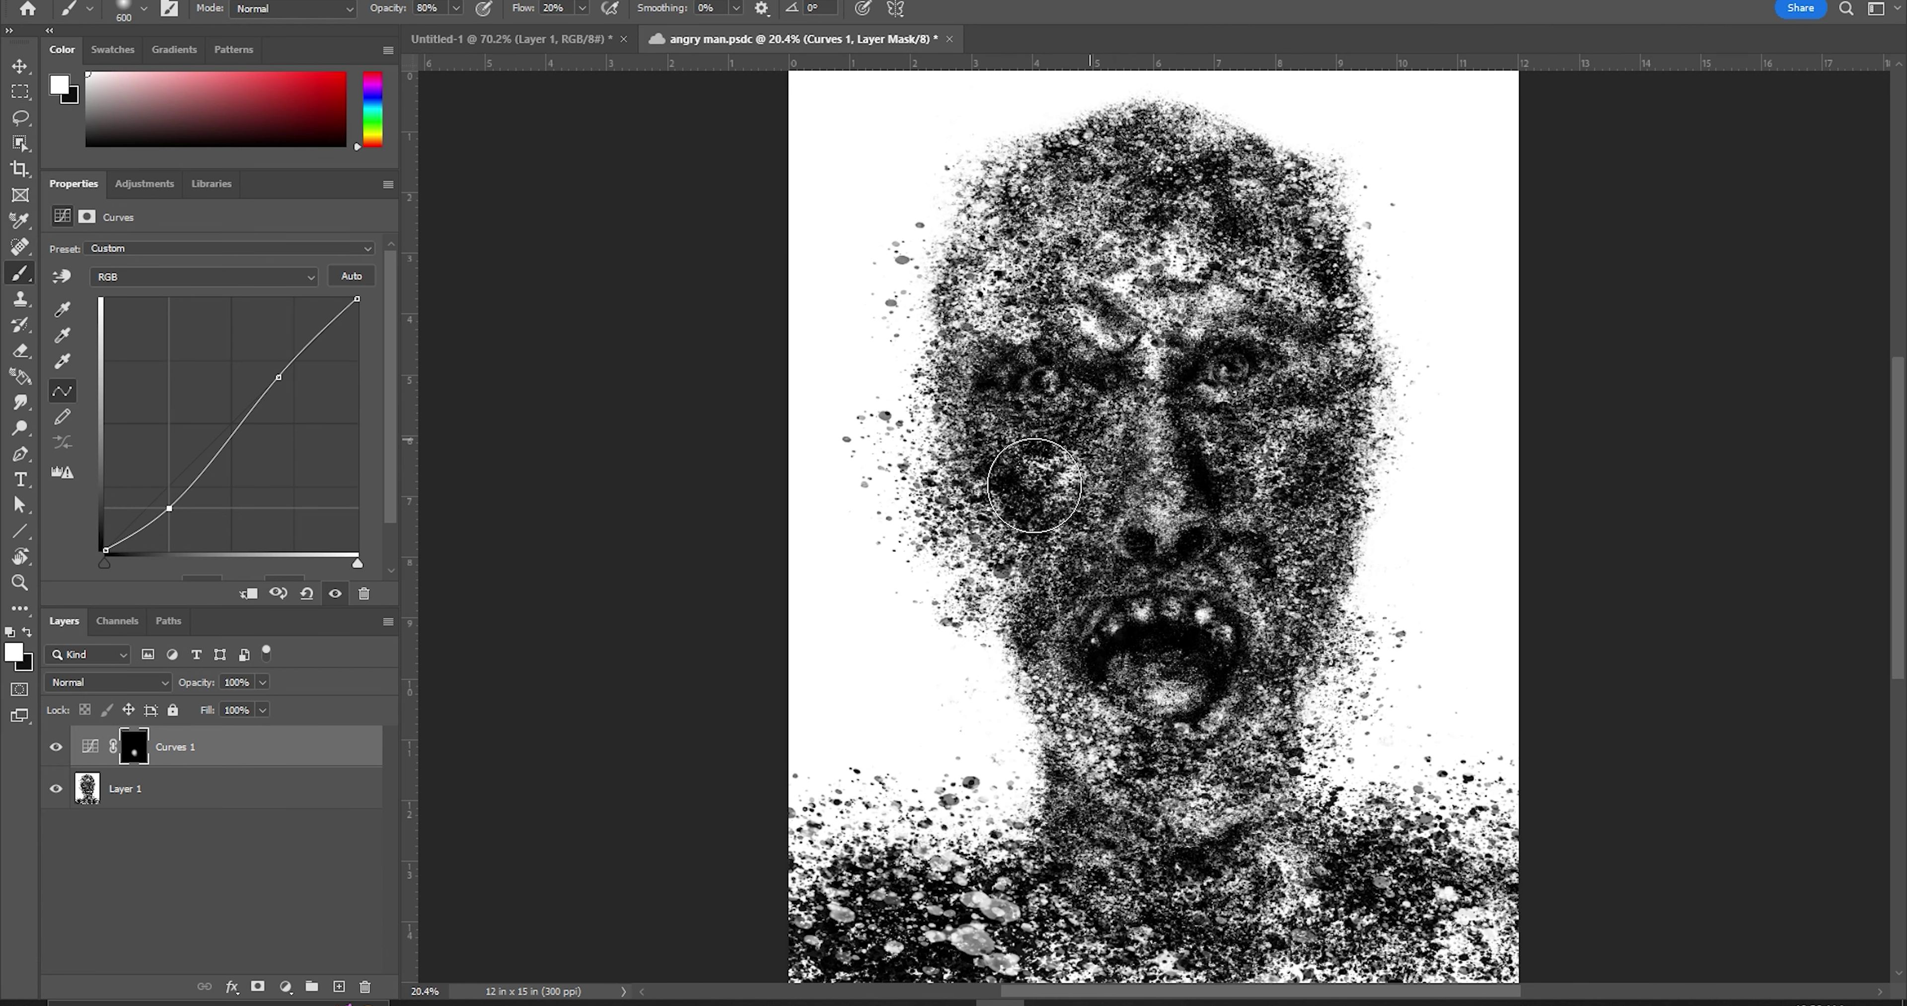
Paint the darkening back over the face with a 500–600 brush, then select Layer 1
drag(1227, 767, 1261, 681)
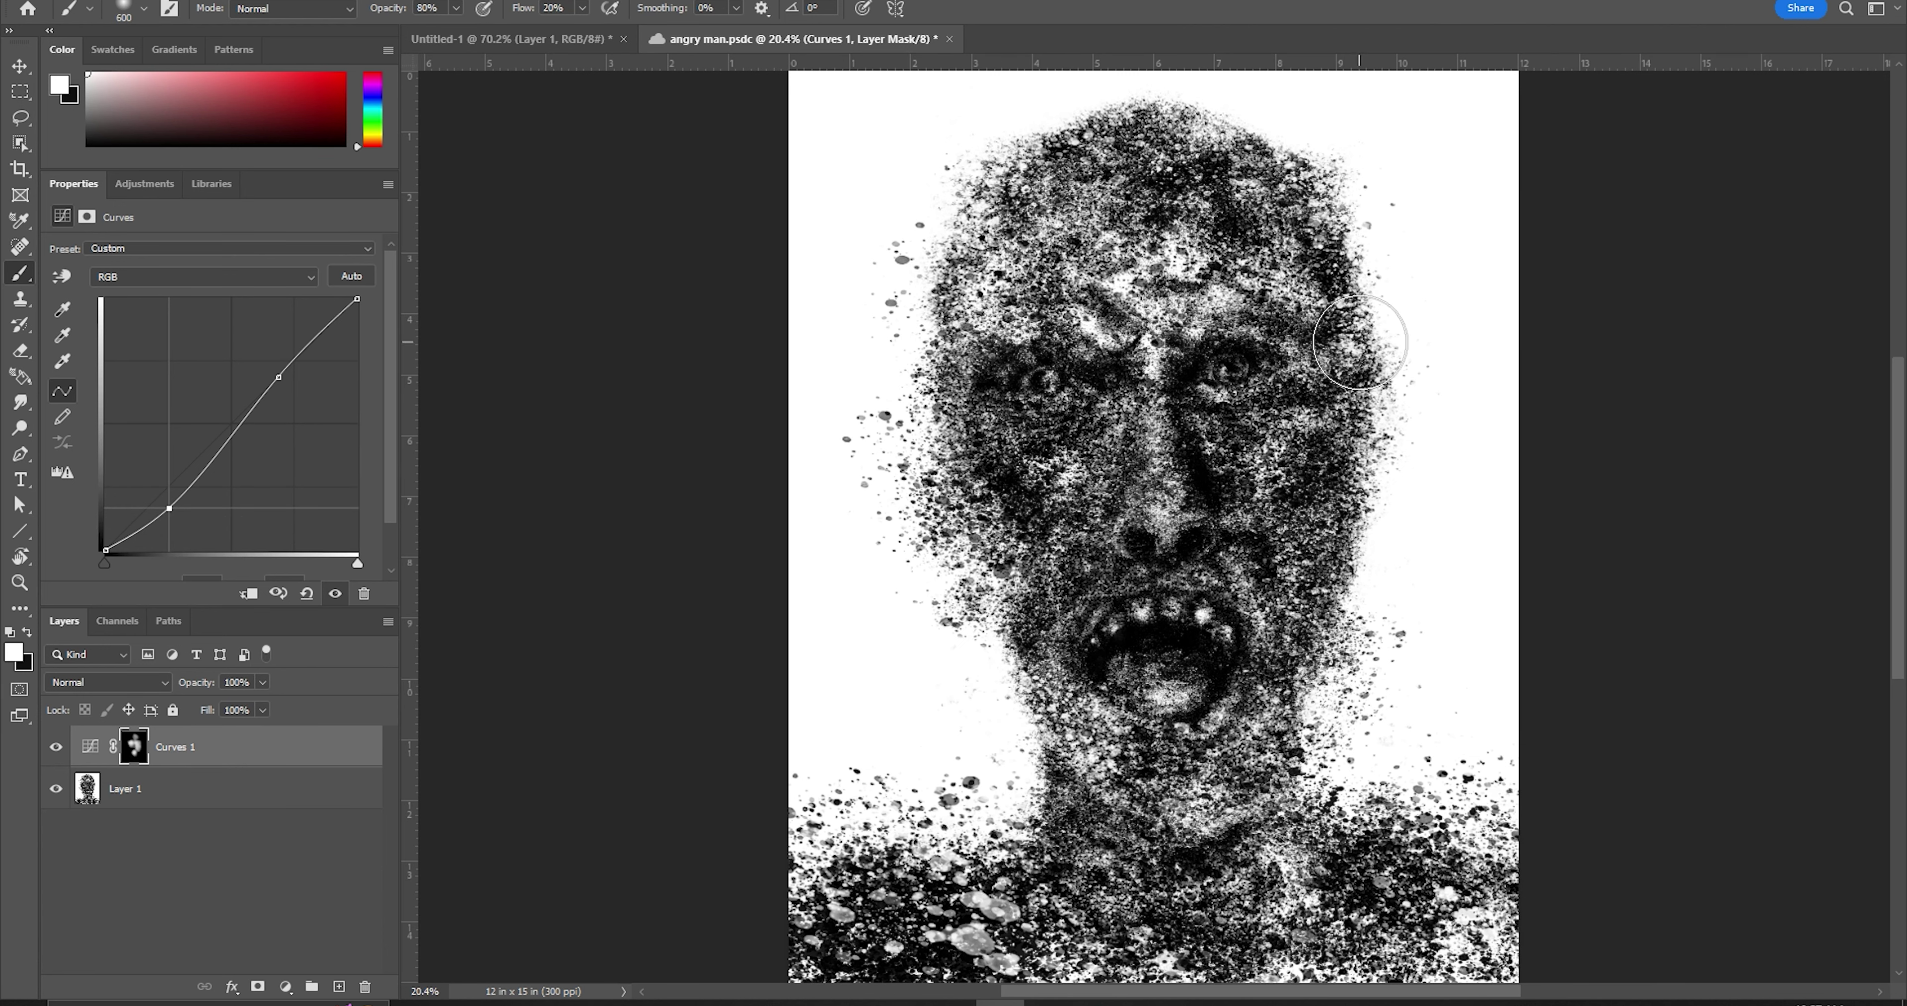
key(bracketright)
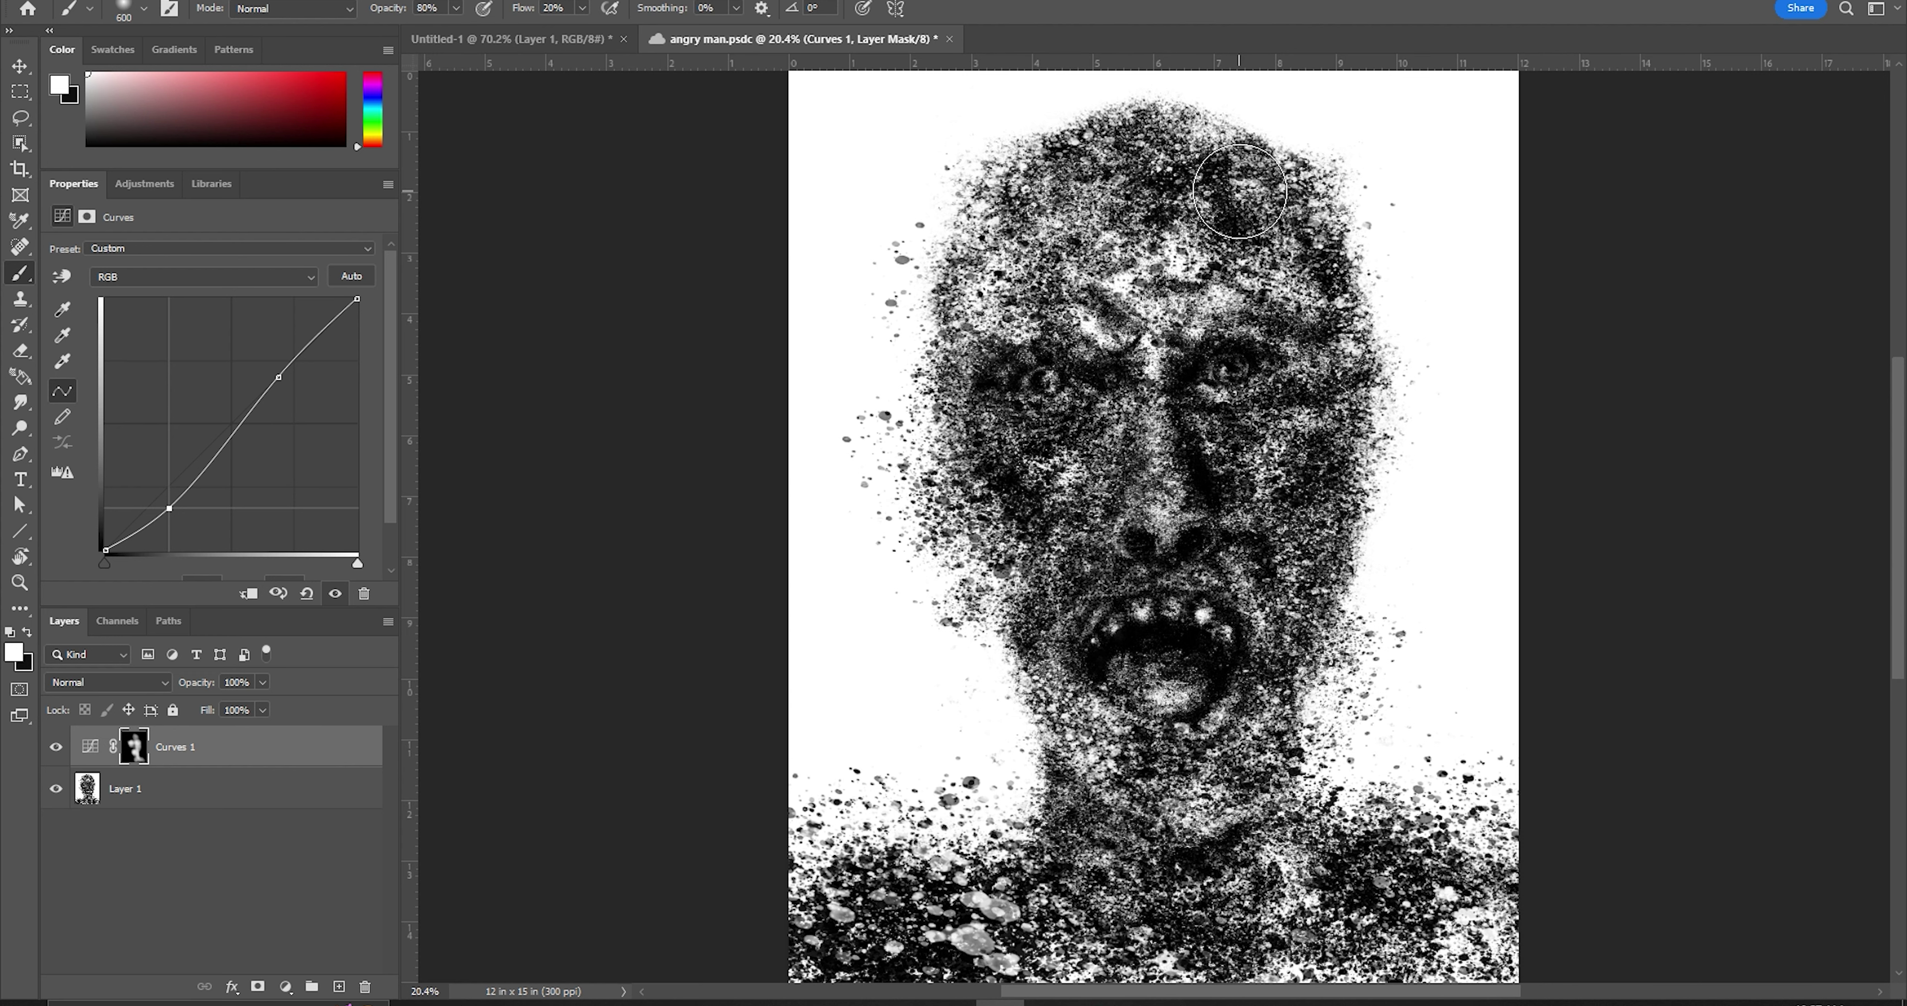
key(bracketleft)
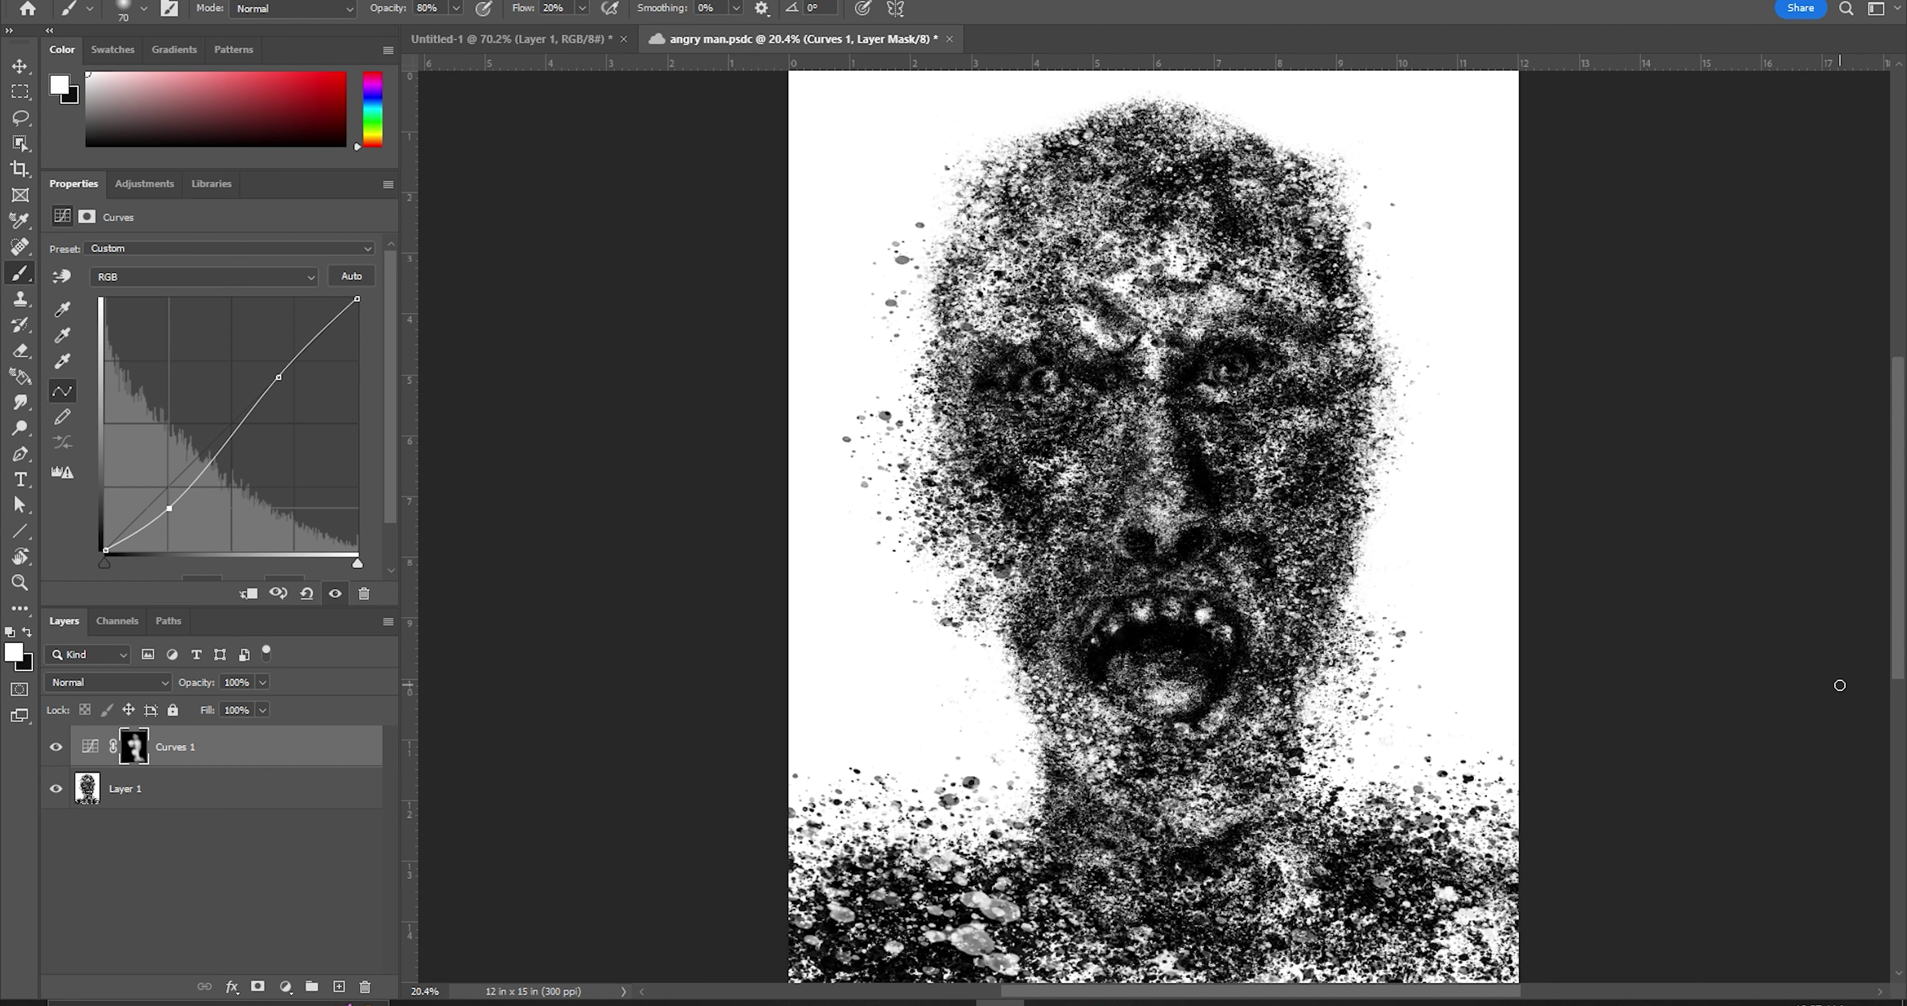
click(217, 803)
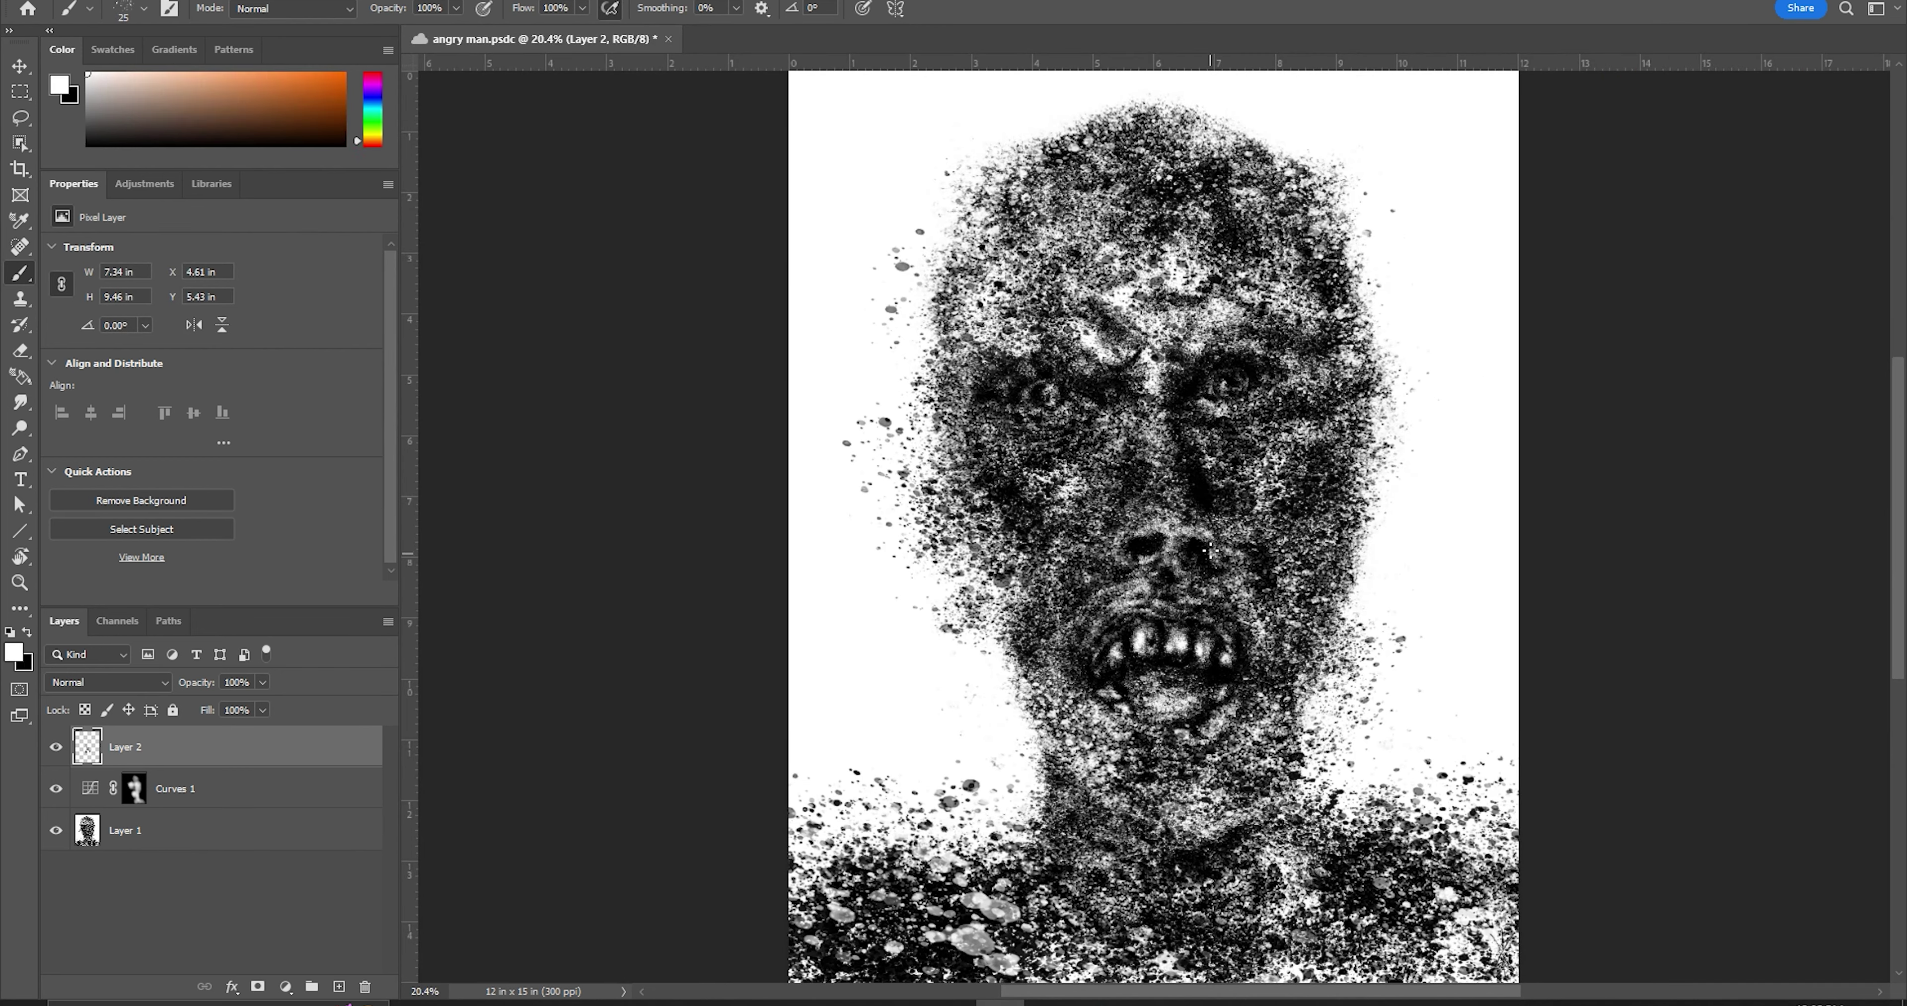
Set black as the painting colour and resize the brush to about 50
key(x)
key(bracketright)
key(bracketright)
key(bracketright)
key(x)
key(bracketleft)
key(bracketleft)
key(bracketleft)
key(x)
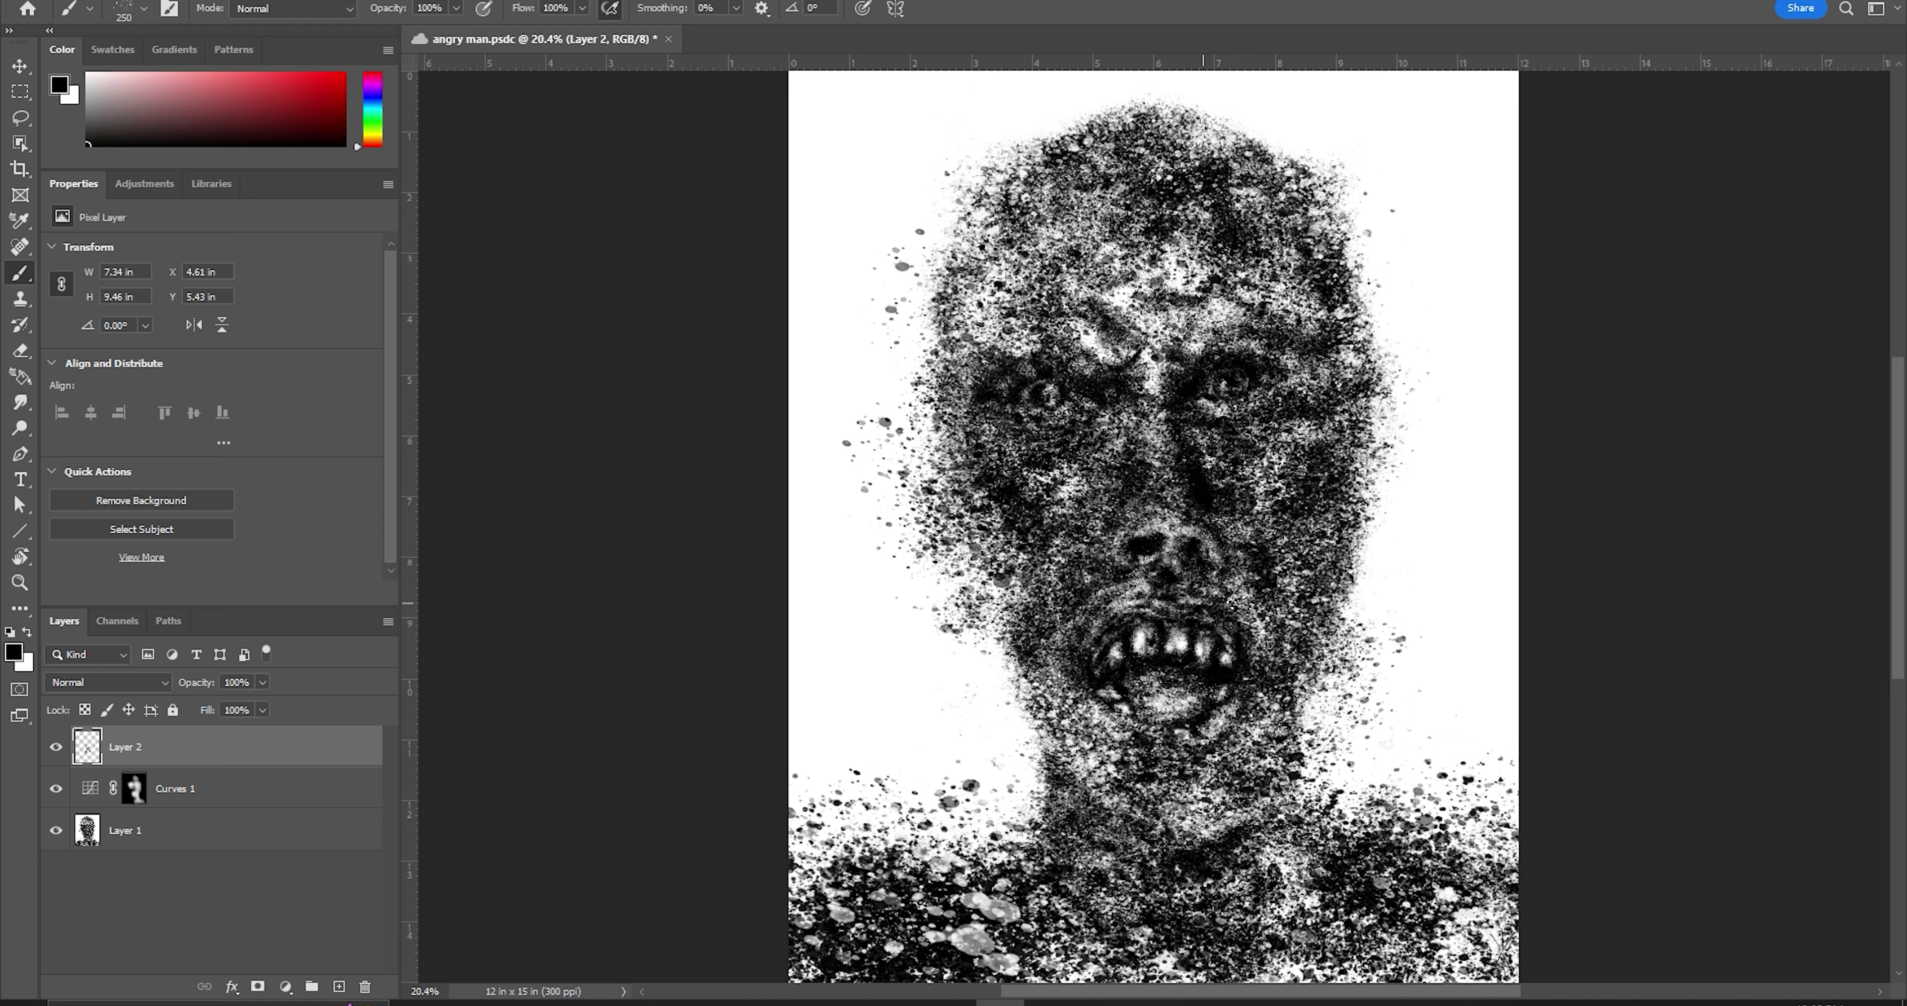
Add a new Multiply layer and paint dark shading left of the mouth
key(bracketright)
key(ctrl+shift+alt+n)
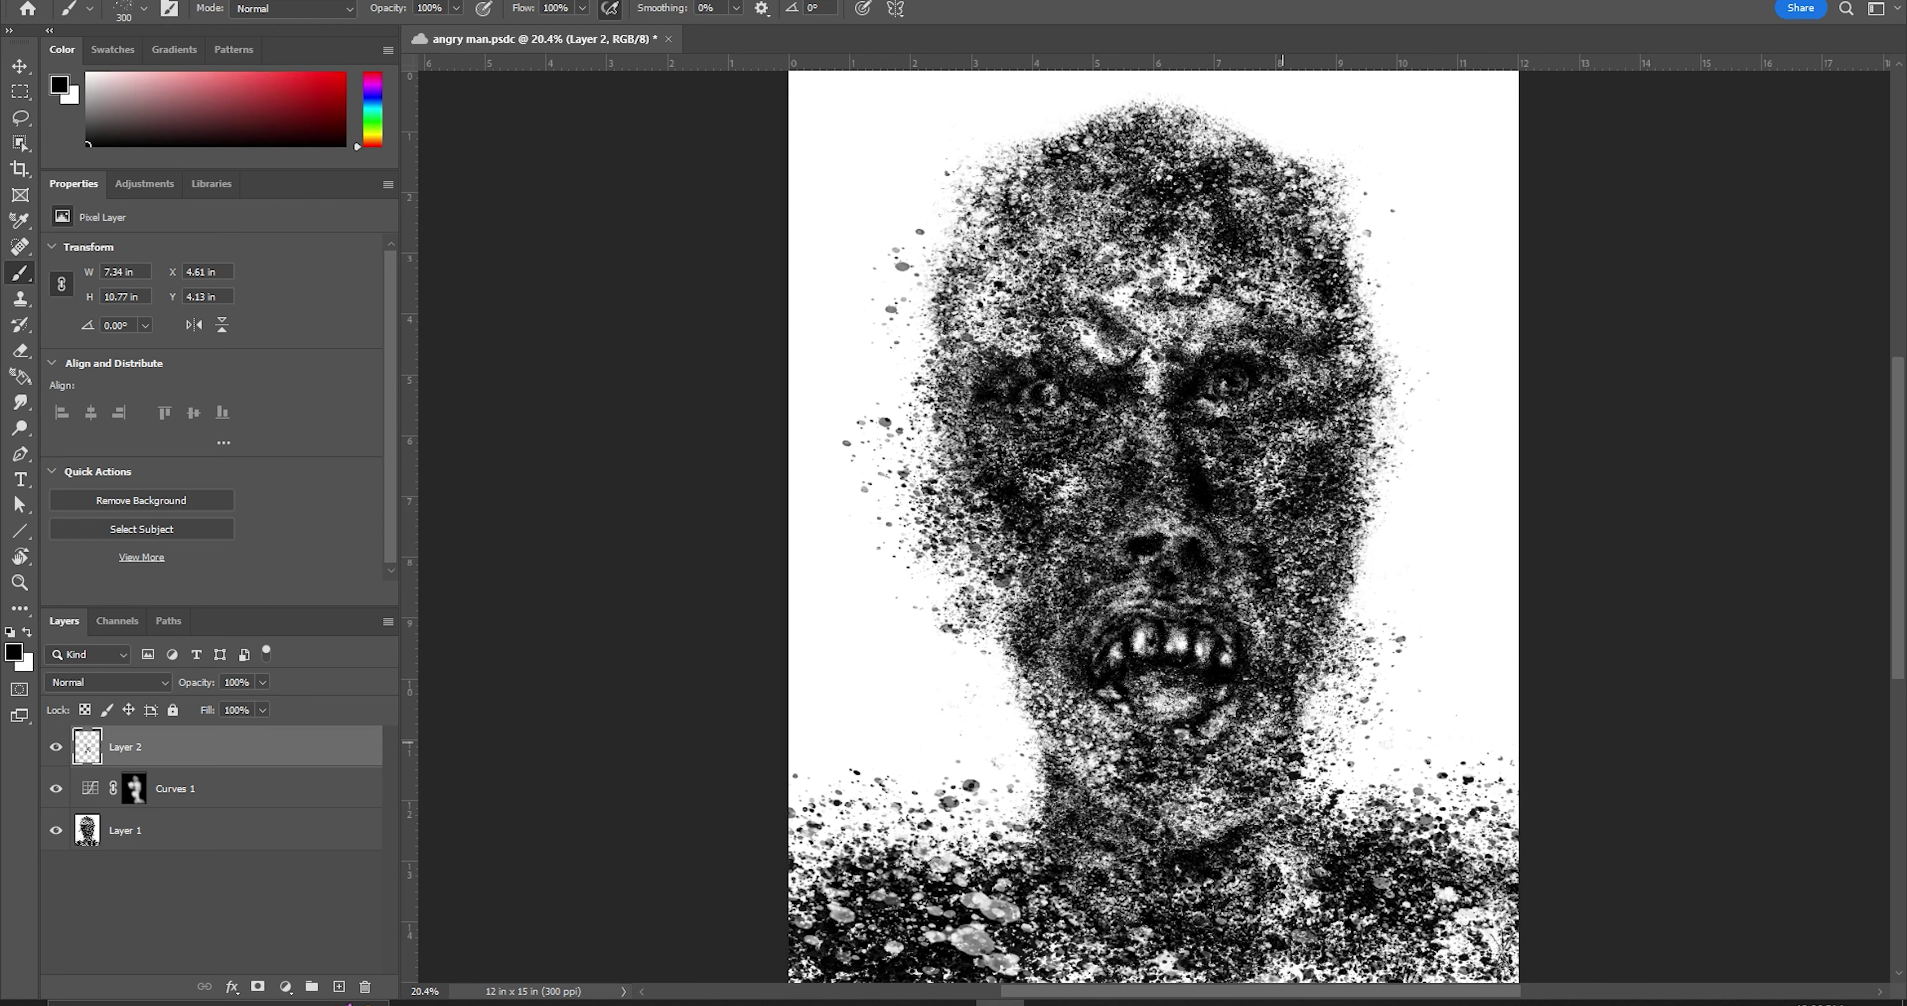
click(107, 682)
click(127, 609)
mouse_move(1005, 831)
mouse_down()
mouse_move(1036, 624)
mouse_move(1217, 690)
mouse_move(1399, 629)
mouse_move(1137, 721)
mouse_up()
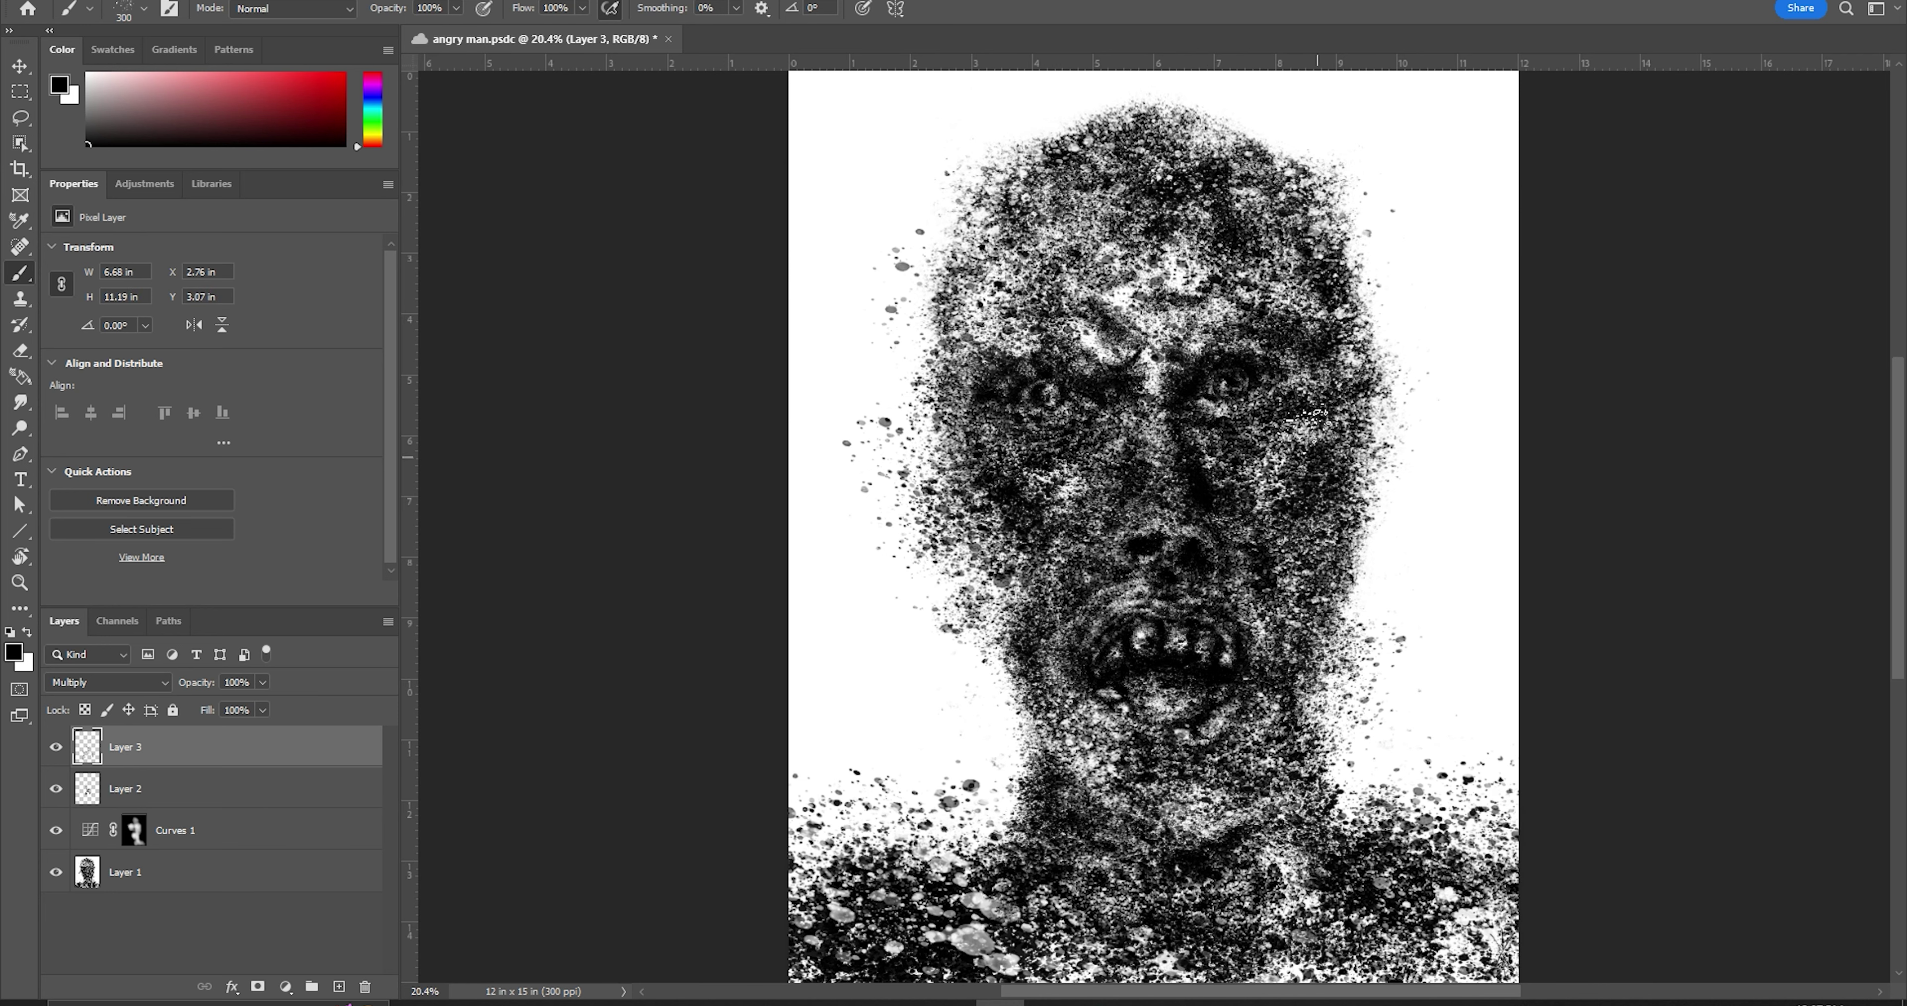
Compare the strokes with undo/redo, mask Layer 3, and add a new layer above it
key(ctrl+z)
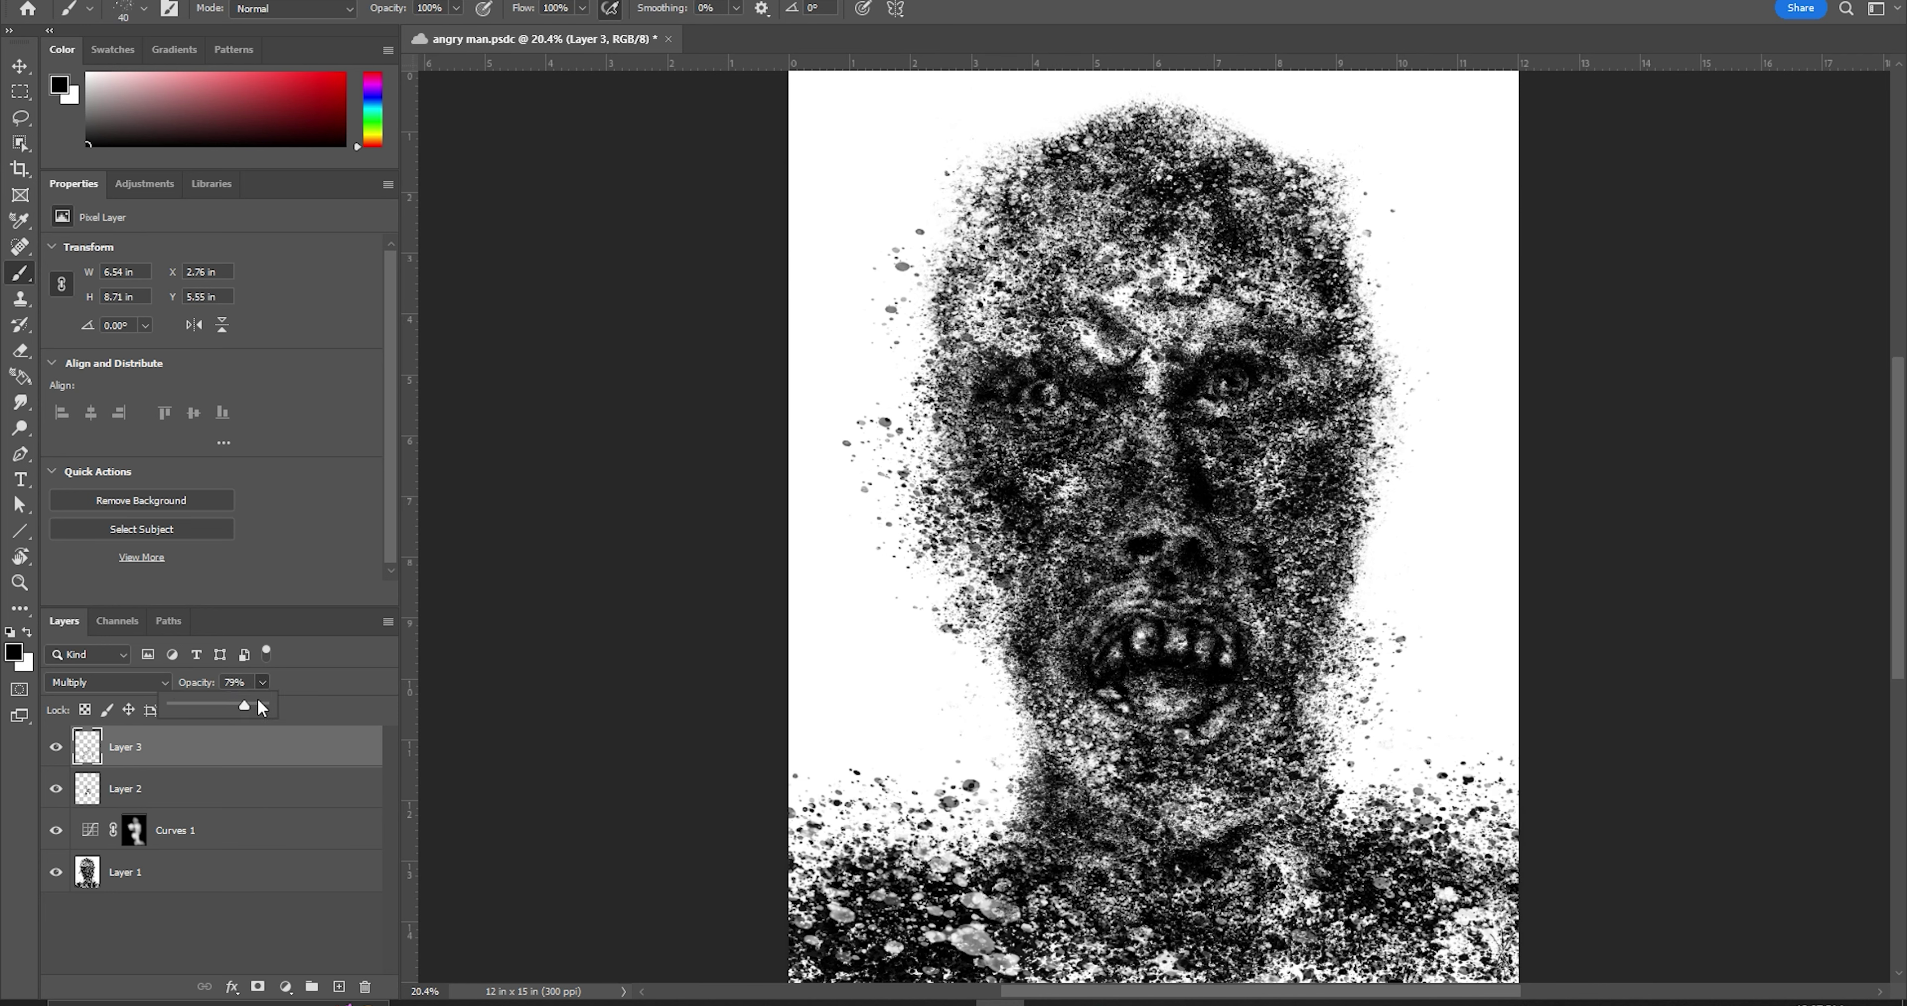
key(ctrl+shift+z)
click(260, 994)
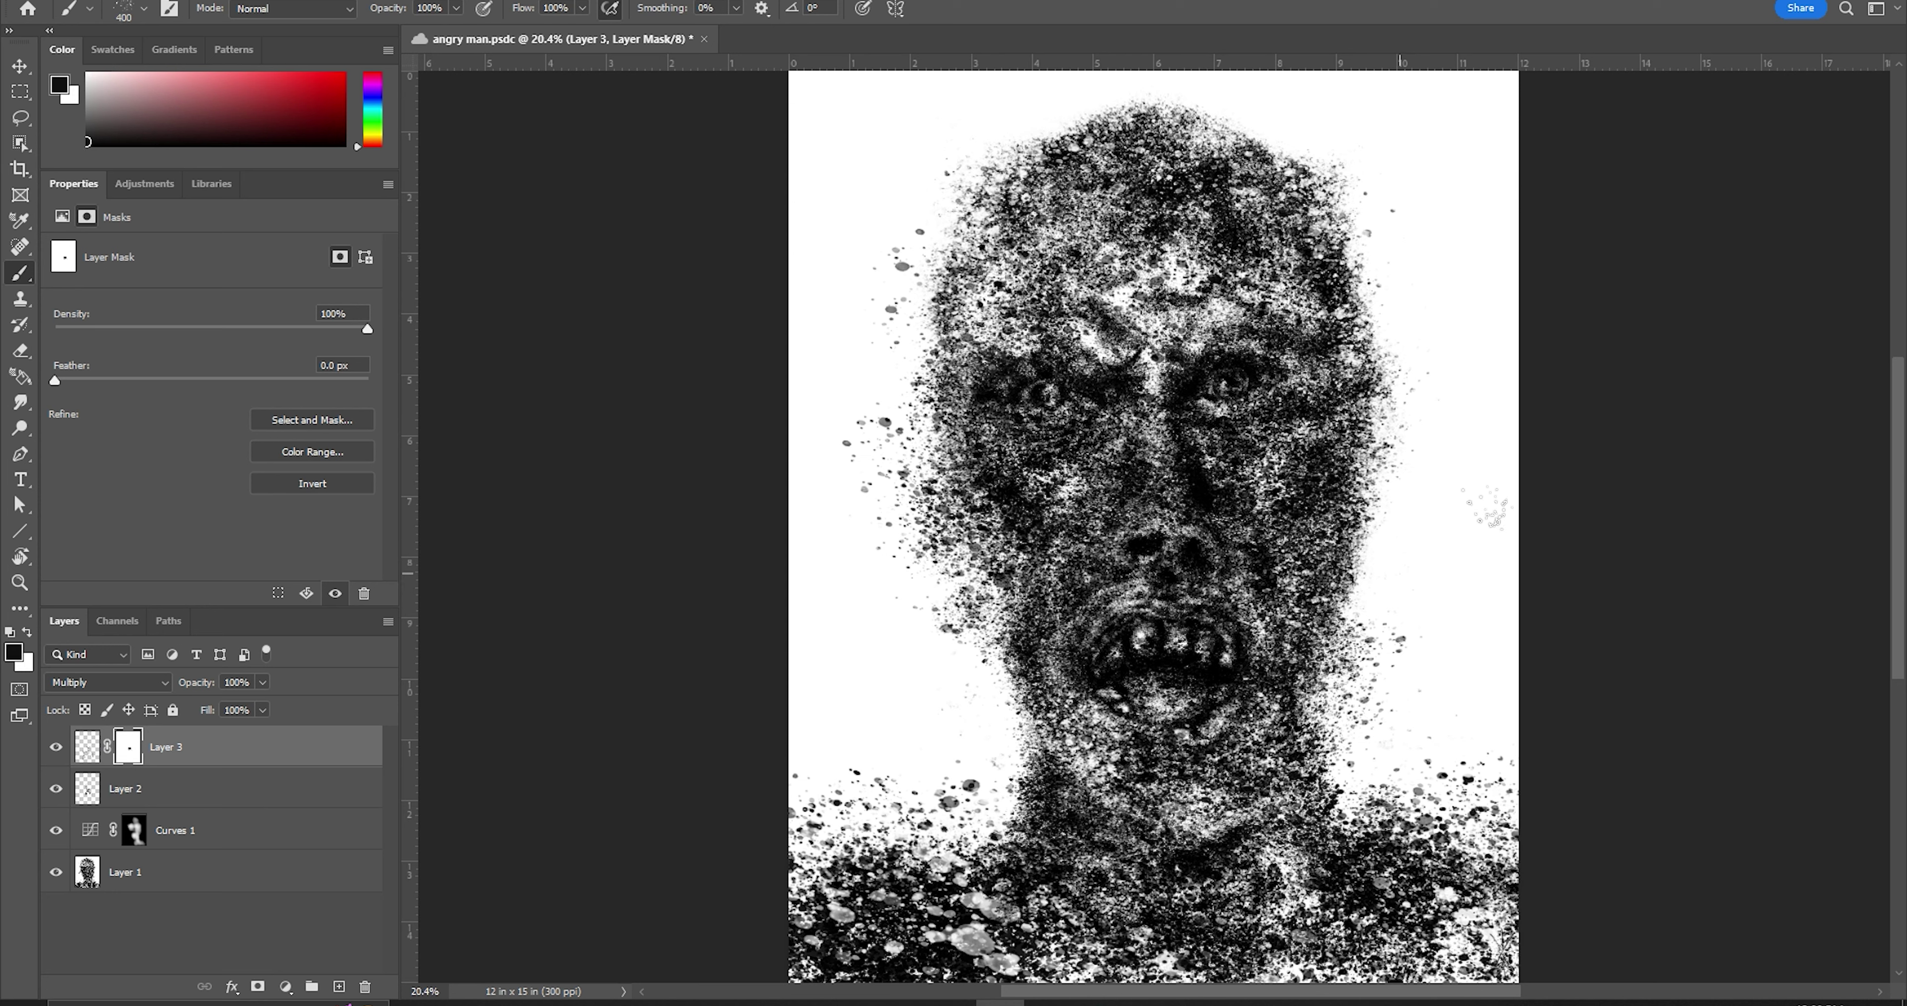
key(ctrl+shift+alt+n)
key(bracketleft)
key(bracketleft)
key(bracketleft)
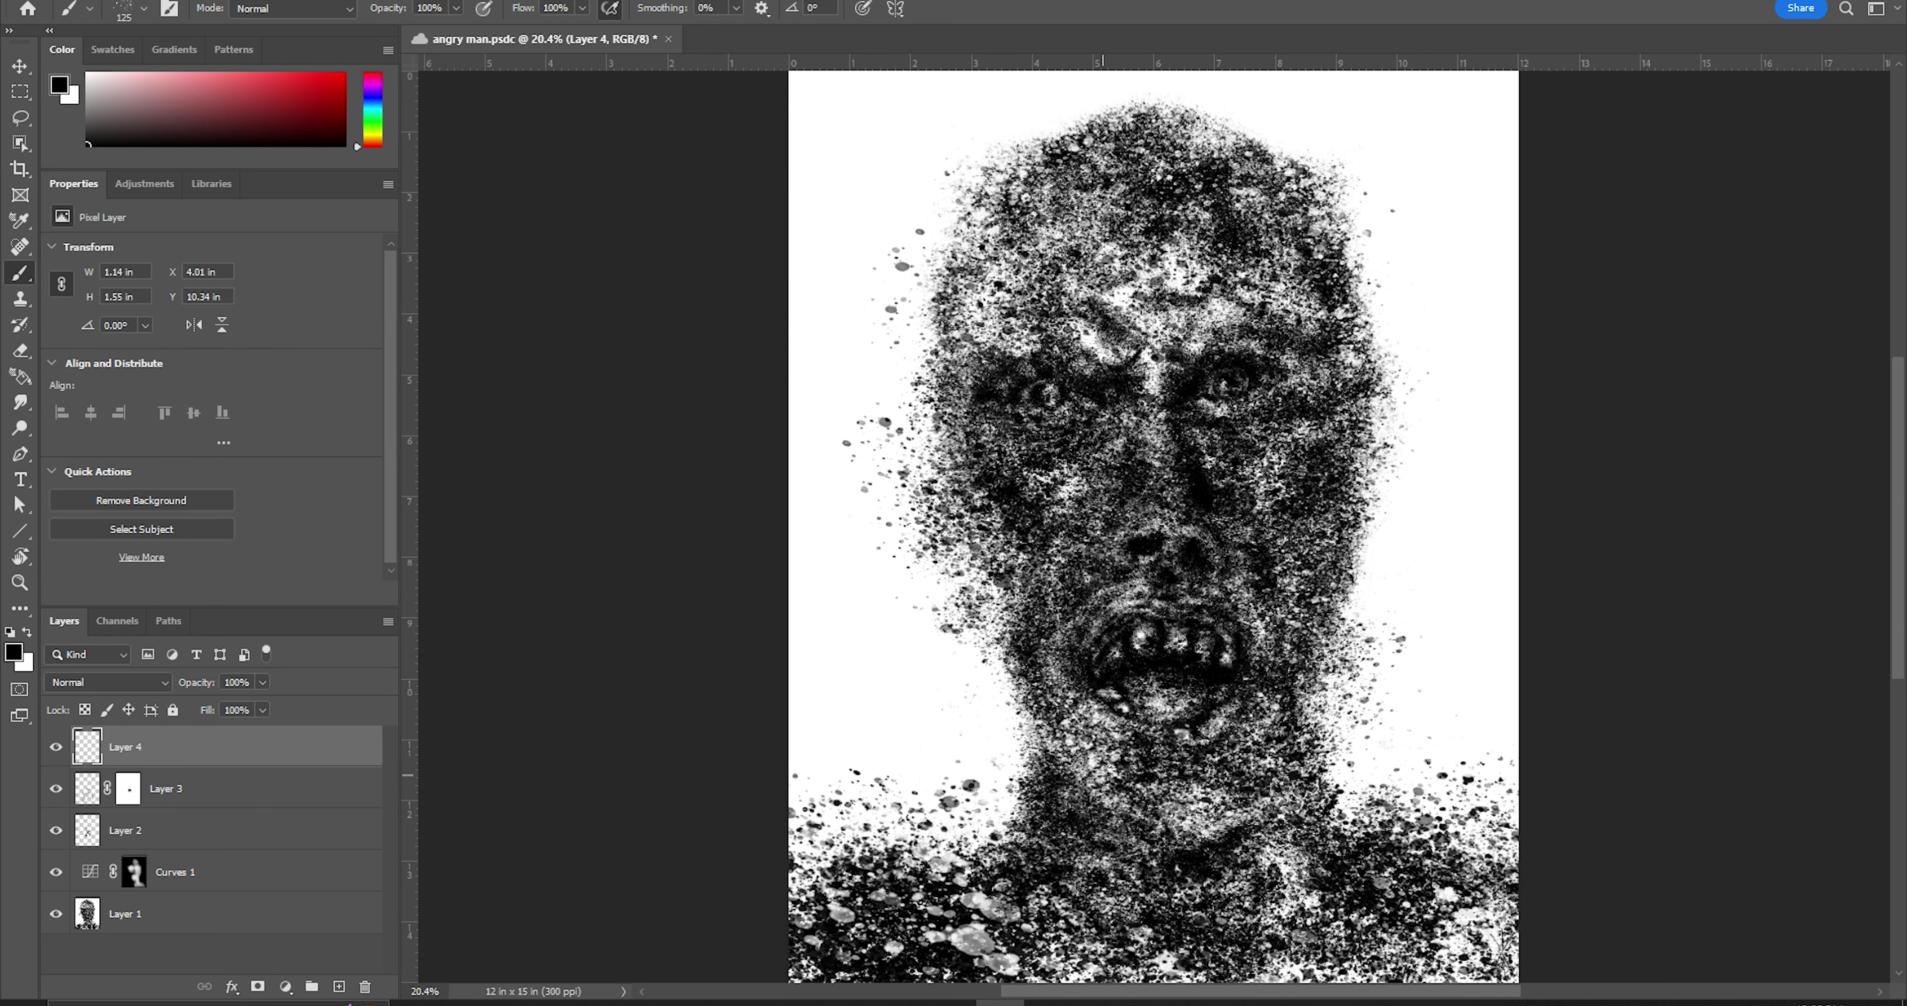
Paint an upward white stroke on the new layer with a 125 brush
key(x)
key(bracketleft)
key(bracketleft)
key(bracketleft)
key(x)
key(bracketleft)
key(bracketleft)
key(bracketleft)
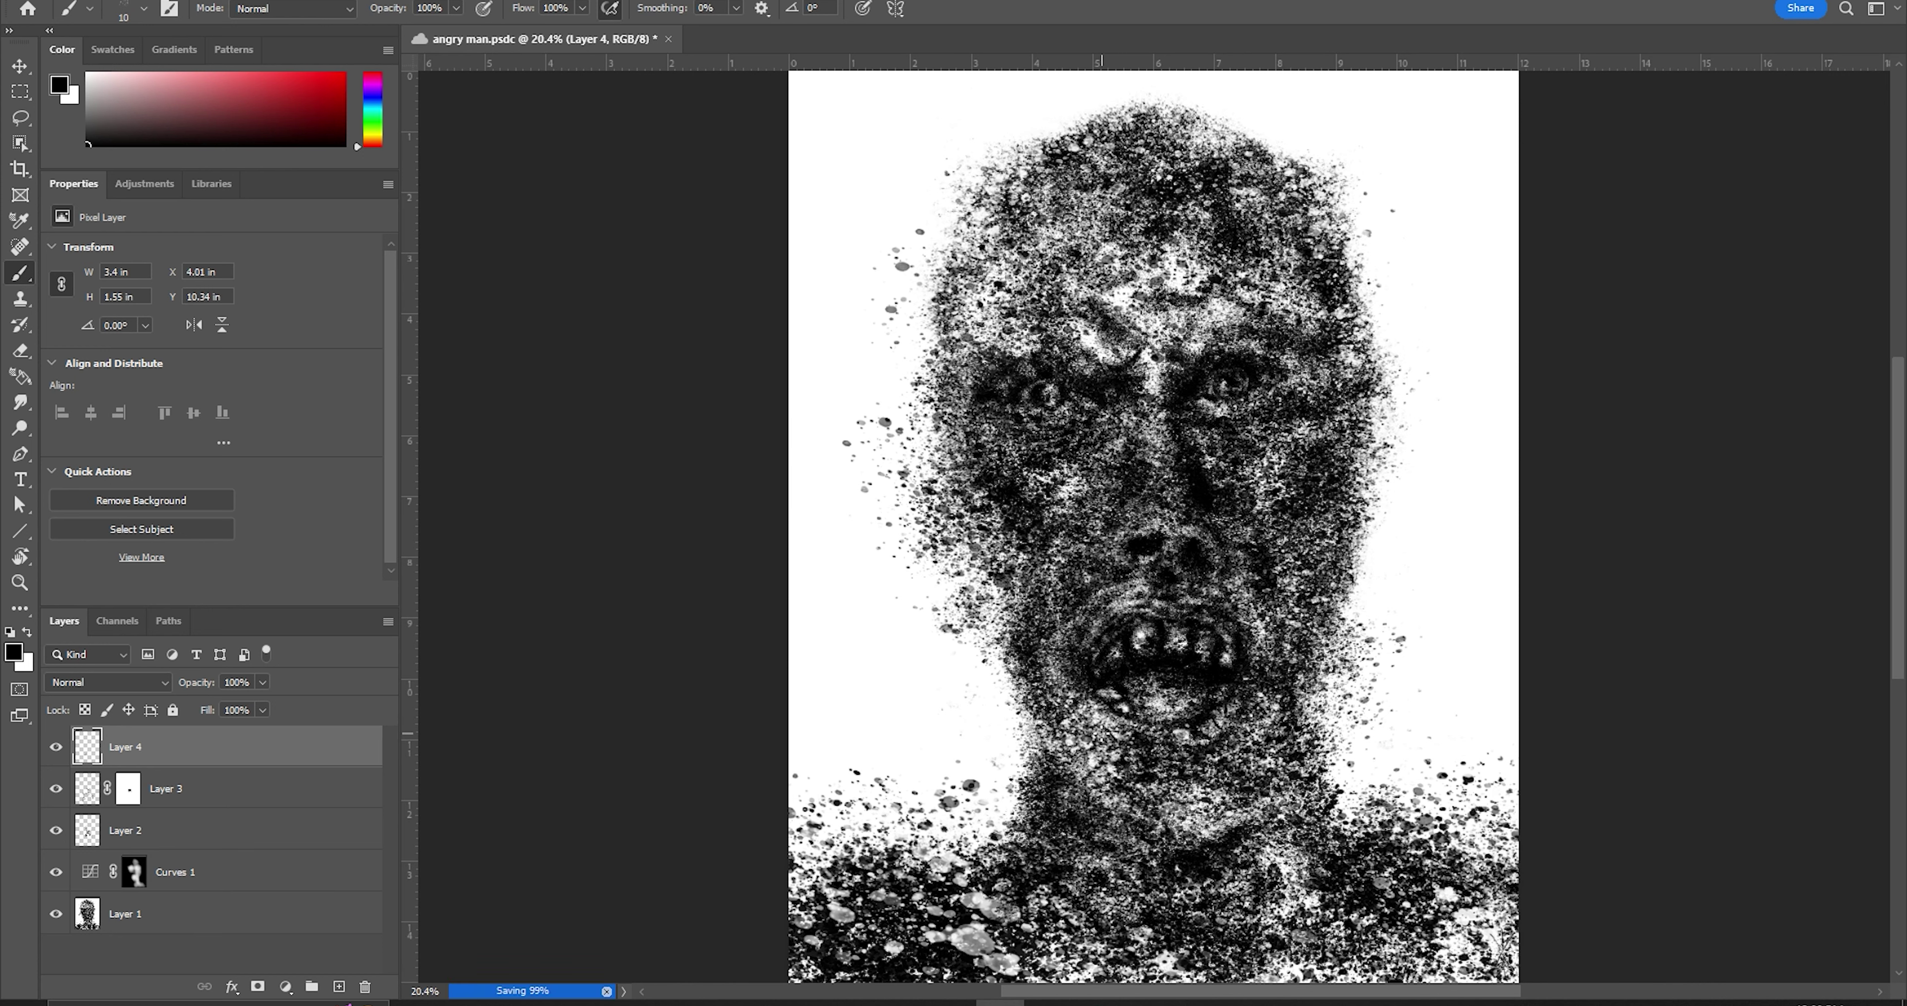
key(bracketright)
key(bracketright)
key(bracketright)
key(x)
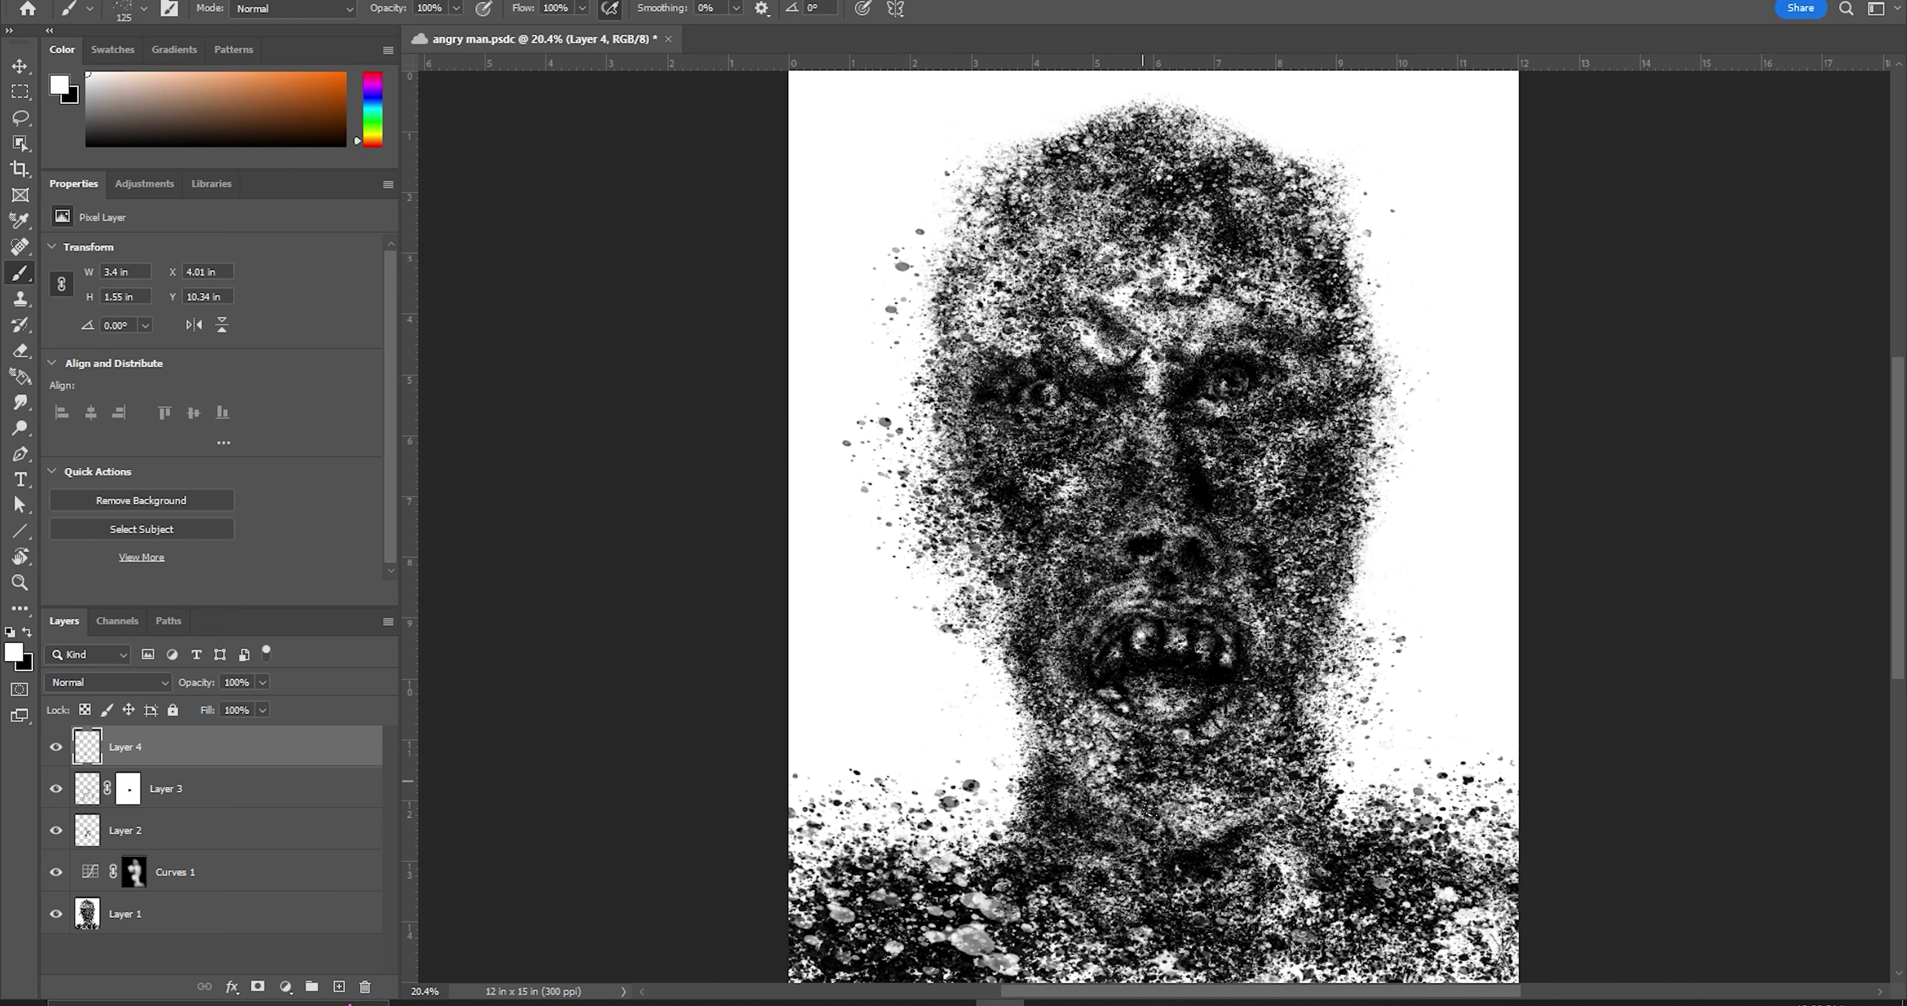
drag(1142, 781, 1096, 691)
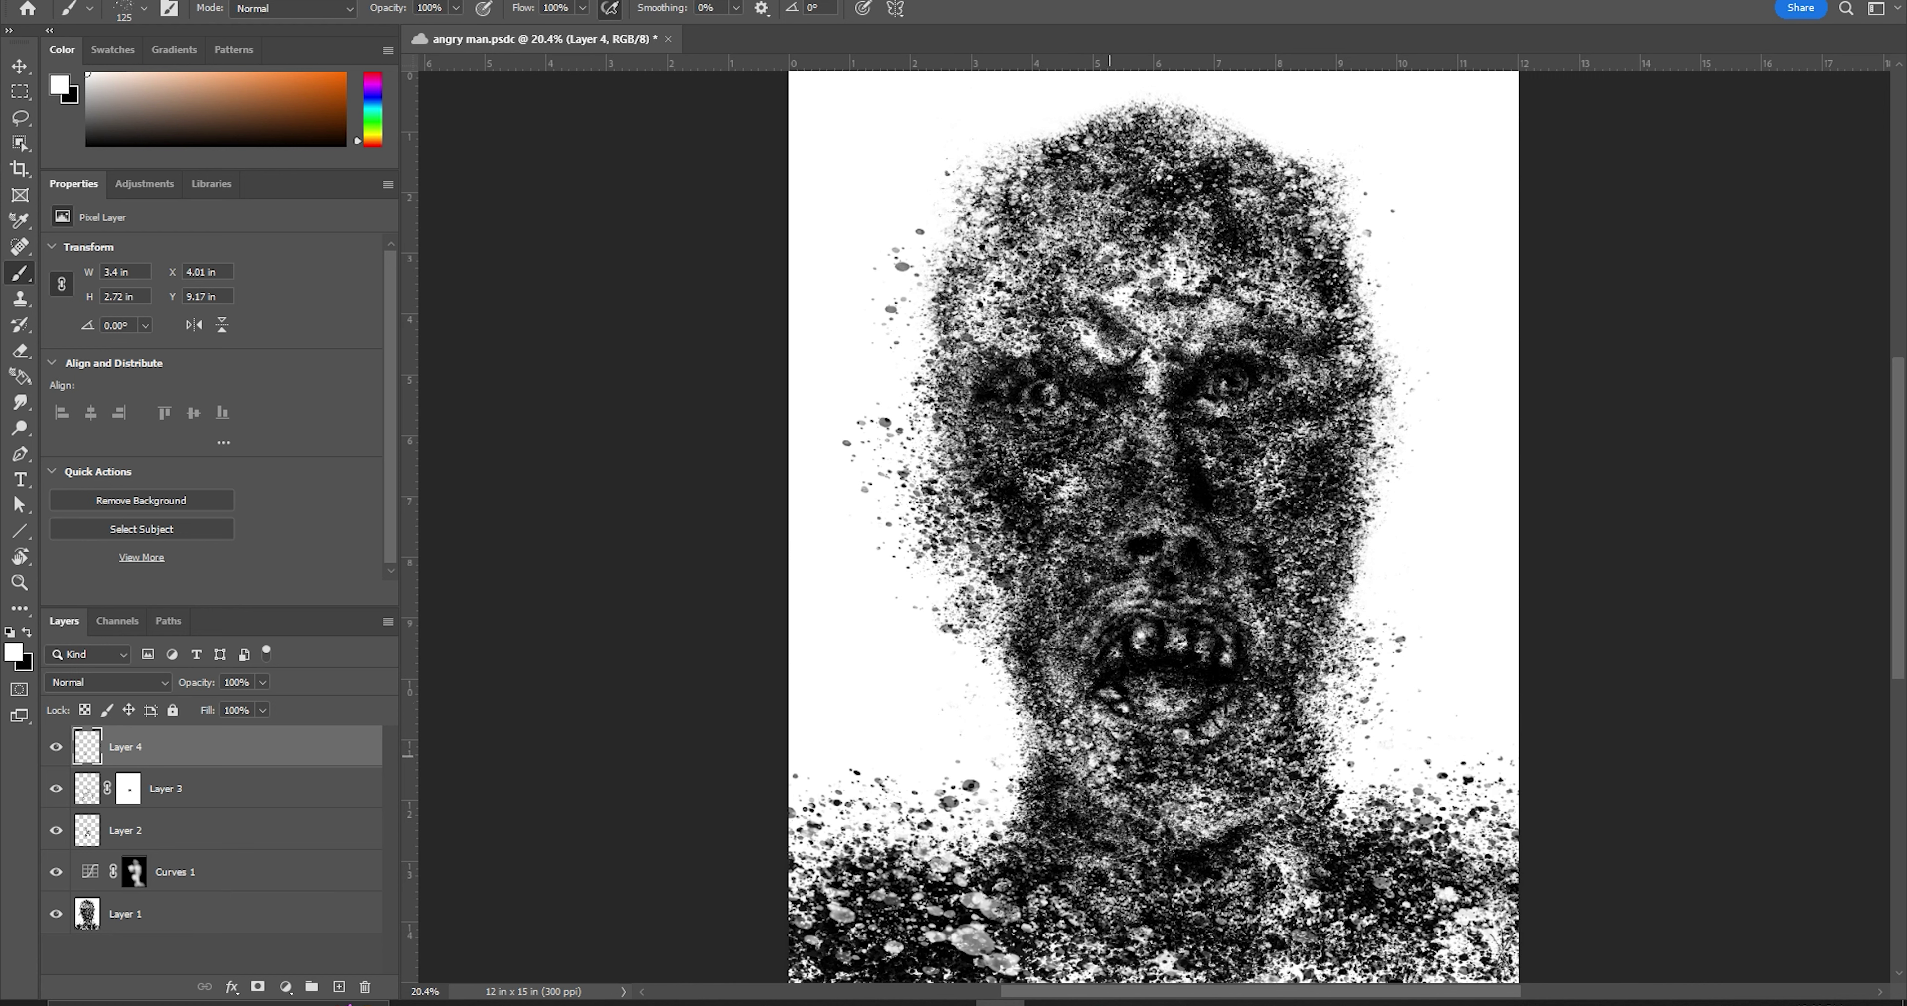
Paint and dab white along the right side of the head and the ear
key(x)
key(x)
drag(1366, 473, 1348, 525)
key(x)
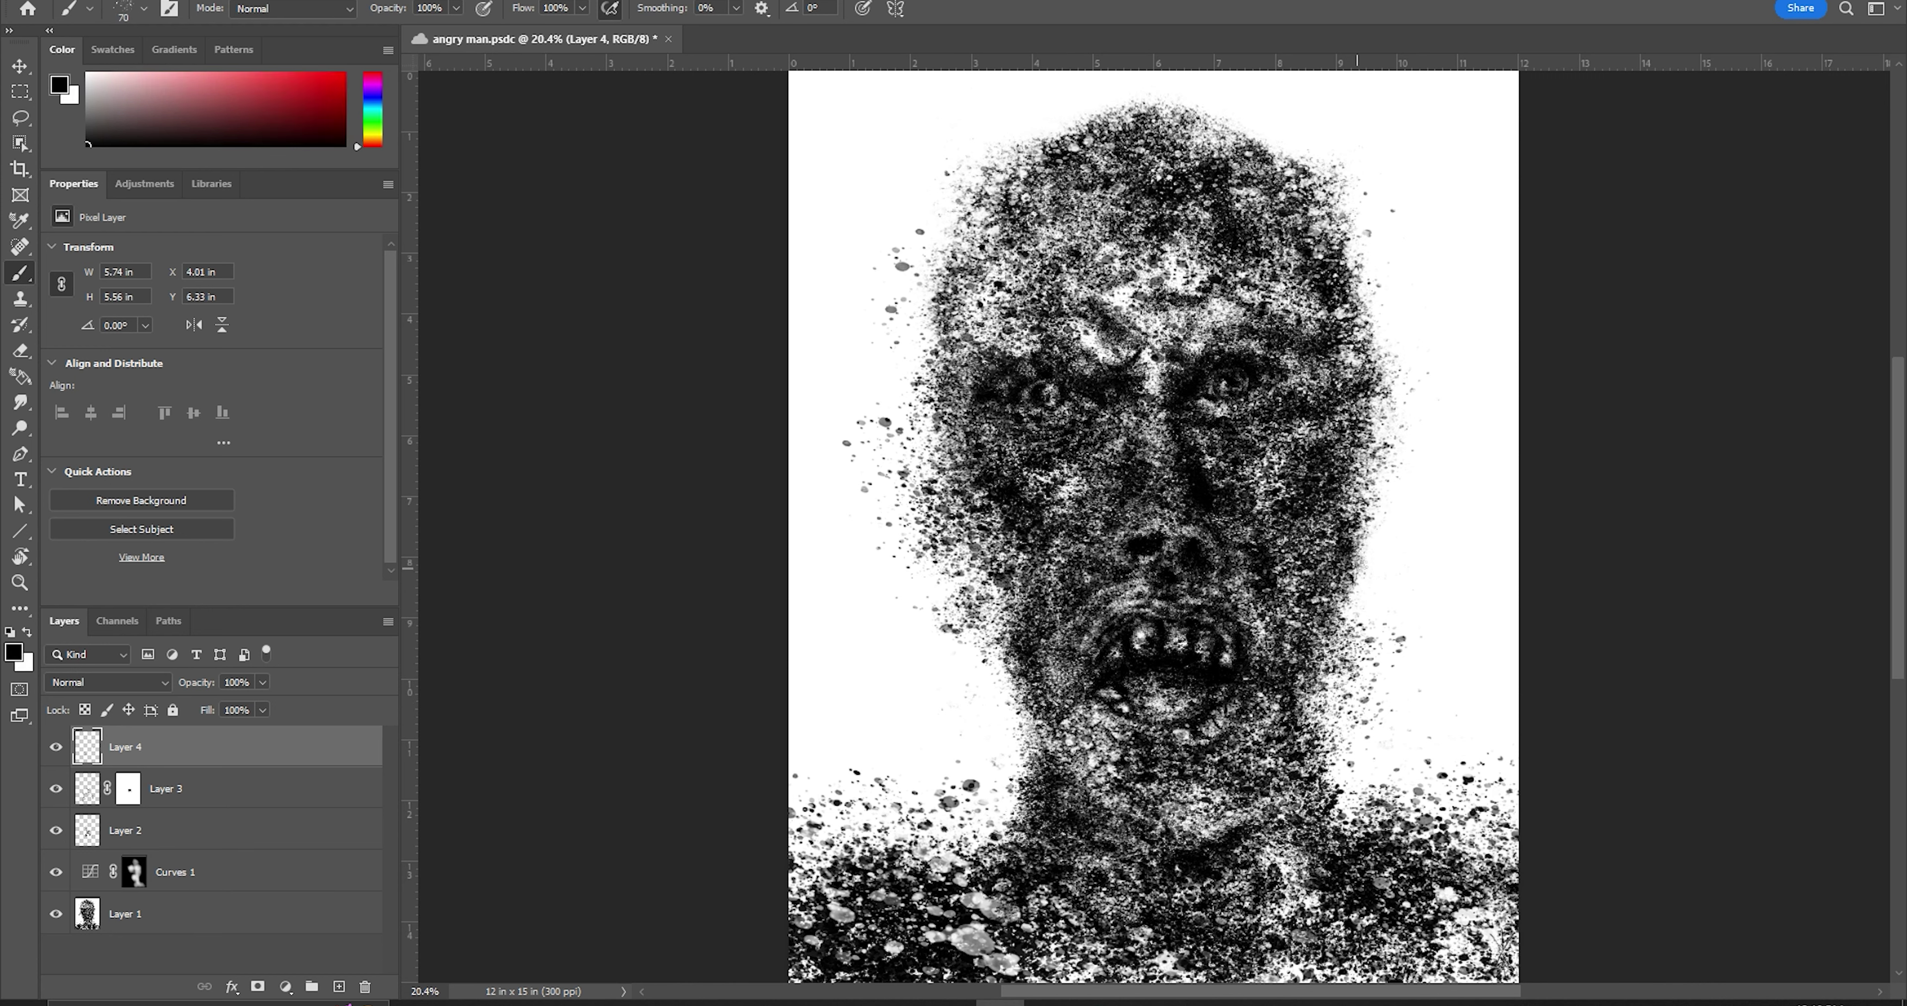
key(x)
click(1355, 566)
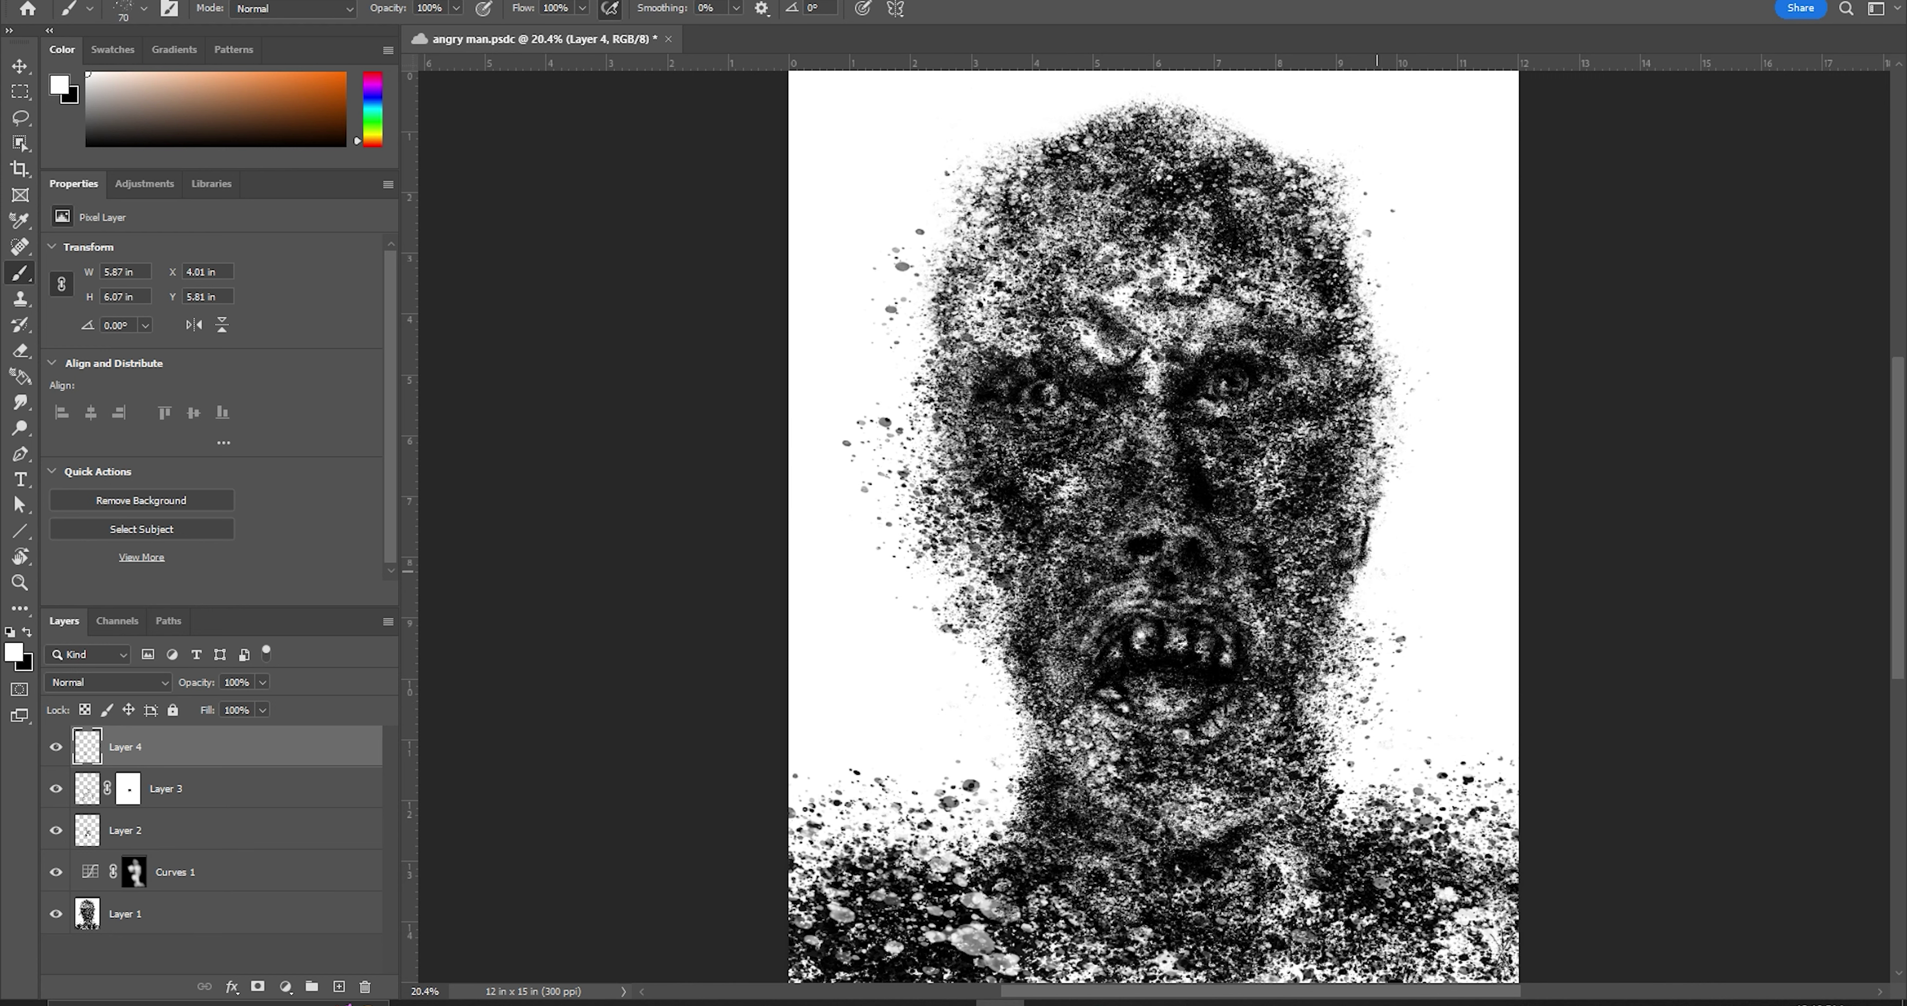
key(bracketleft)
key(bracketleft)
key(bracketleft)
Dab paint onto the ear beside the right cheek with a 35 brush
key(x)
key(x)
key(x)
key(x)
drag(1346, 563, 1362, 510)
Cycle the brush between 25 and 150 while swapping black and white
key(x)
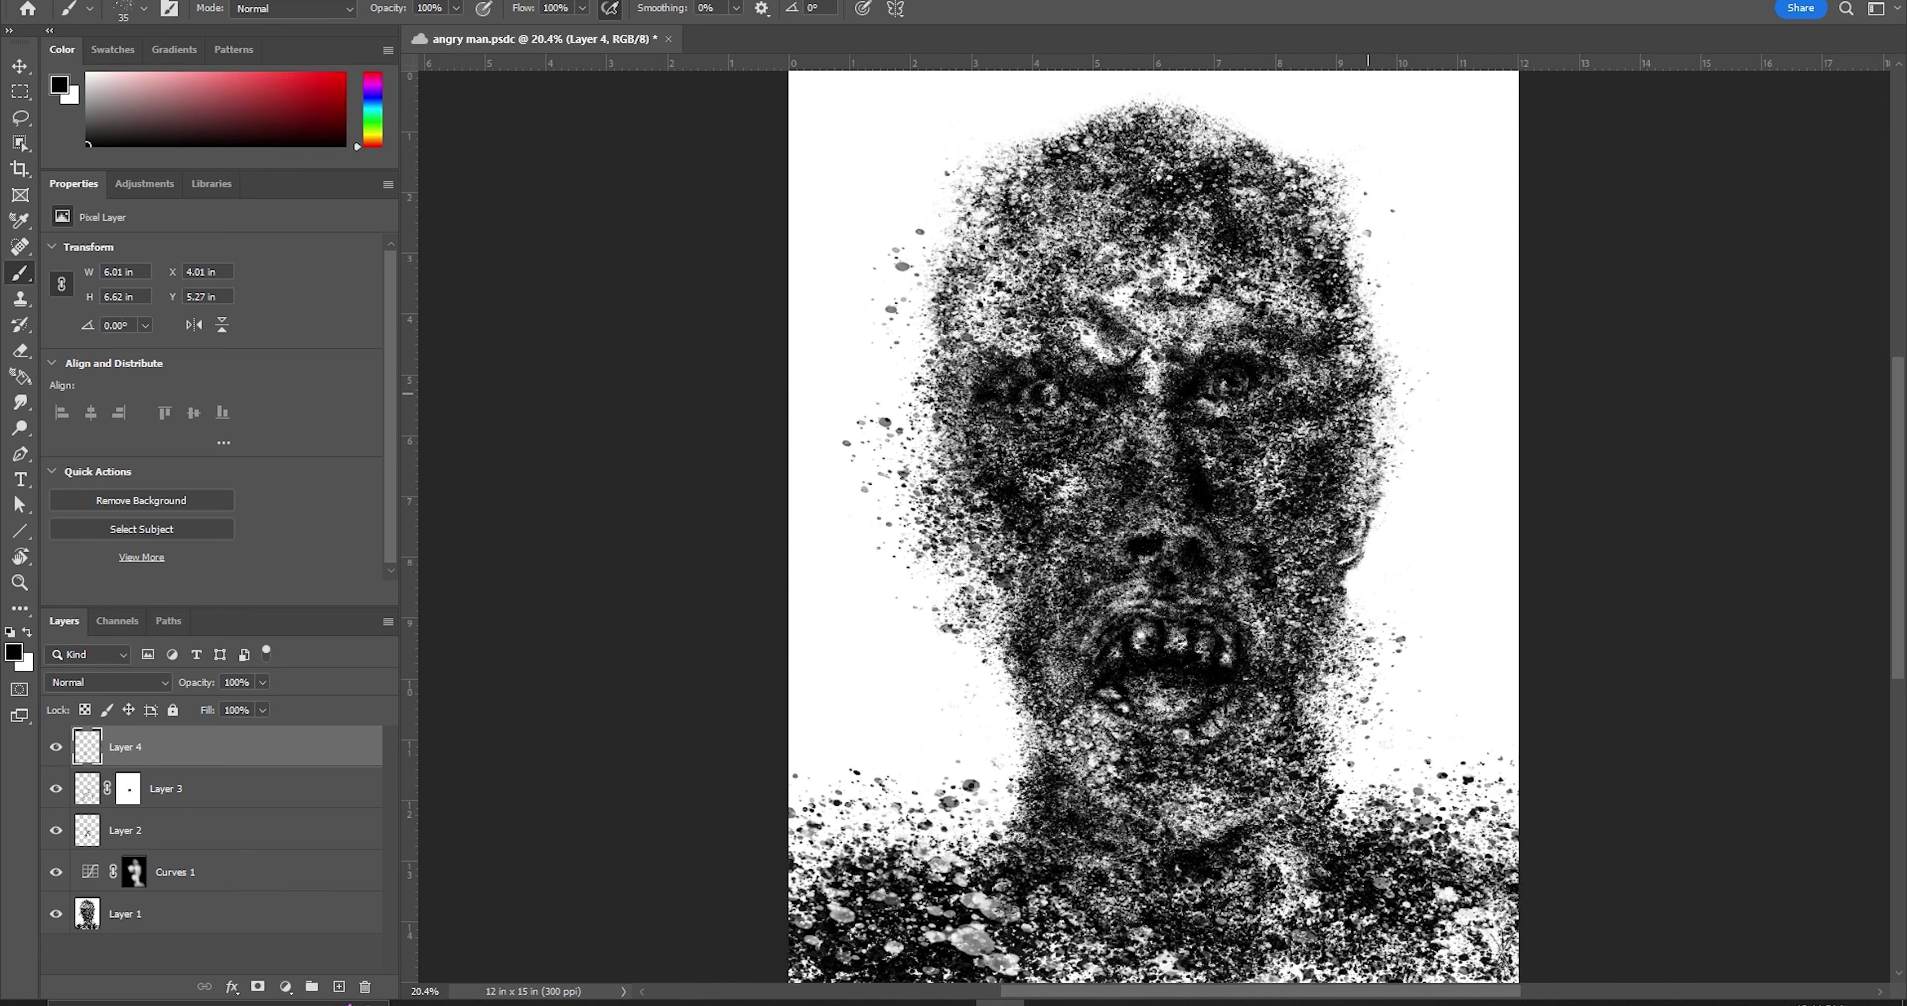
click(1372, 403)
key(x)
key(x)
key(bracketright)
key(bracketright)
key(bracketright)
mouse_move(1399, 418)
mouse_down()
mouse_move(1370, 444)
mouse_move(1411, 473)
mouse_move(1407, 414)
mouse_up()
key(bracketleft)
key(bracketleft)
key(bracketleft)
key(x)
key(x)
key(bracketright)
key(bracketright)
key(bracketright)
key(bracketleft)
key(bracketleft)
key(bracketleft)
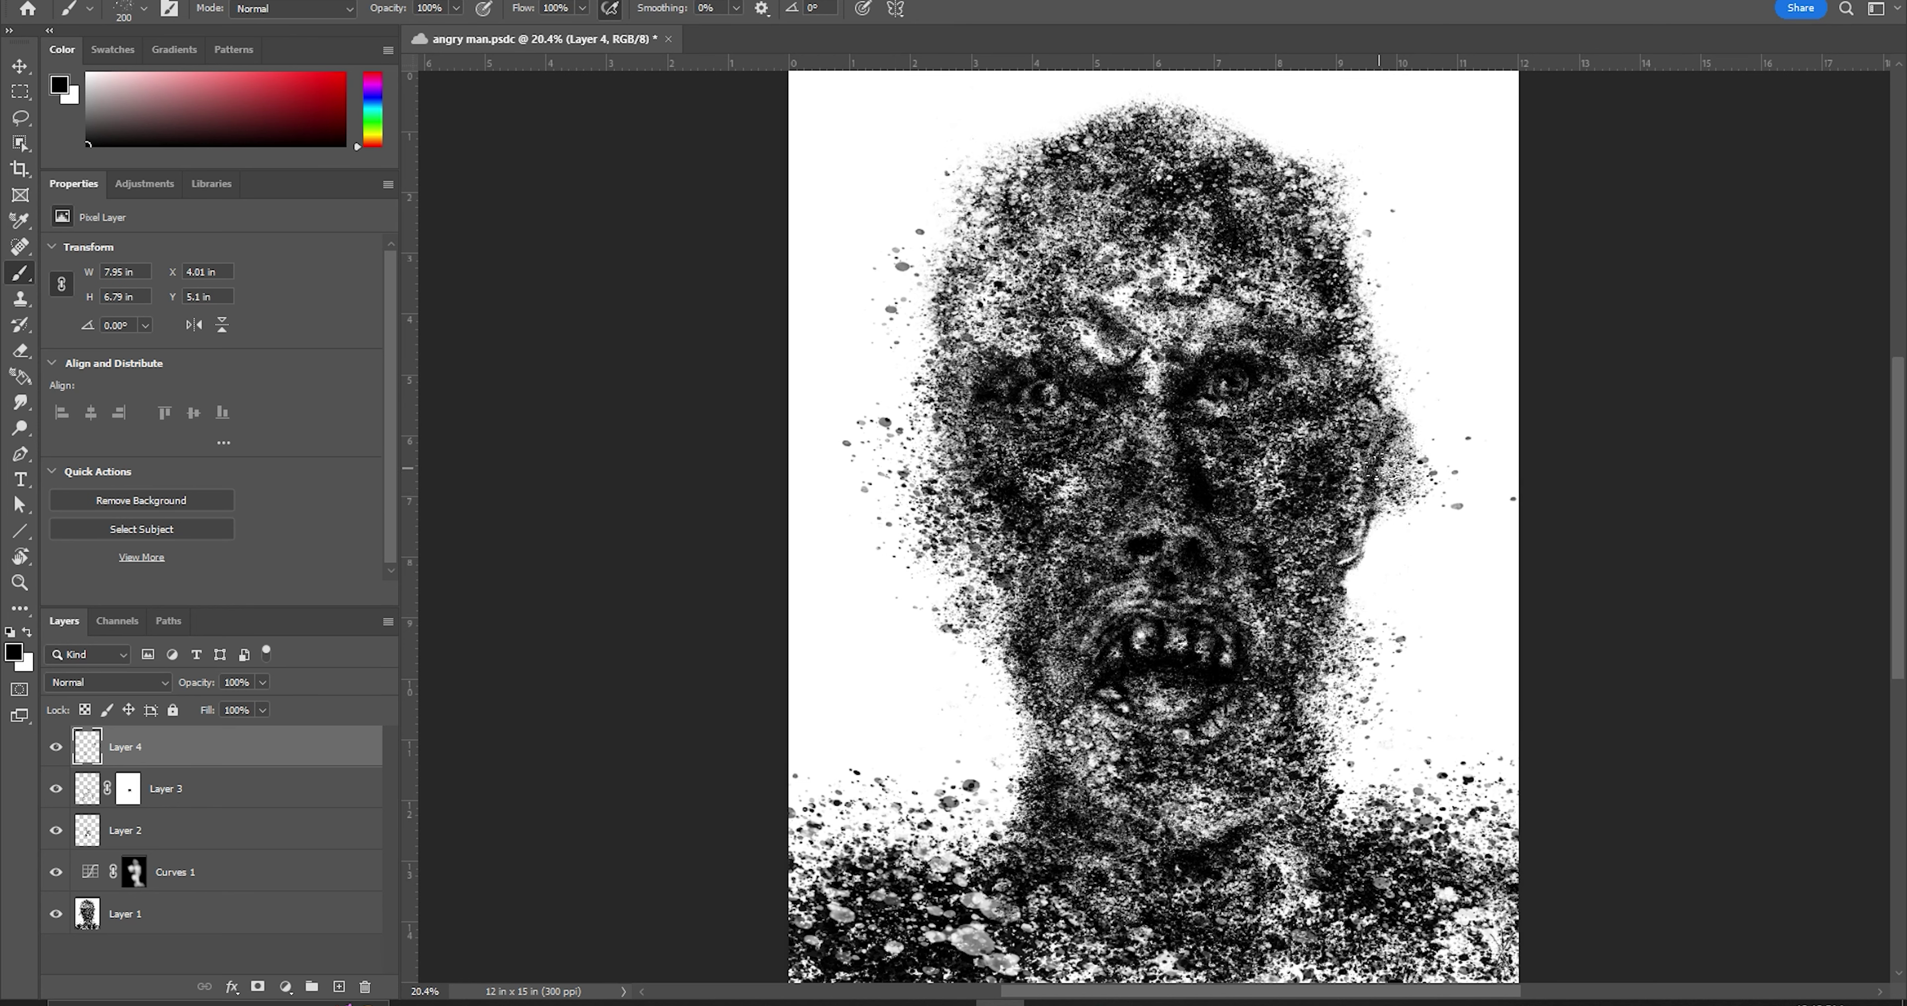
key(x)
key(bracketright)
key(bracketright)
key(bracketright)
key(x)
key(x)
key(bracketright)
key(bracketright)
key(bracketright)
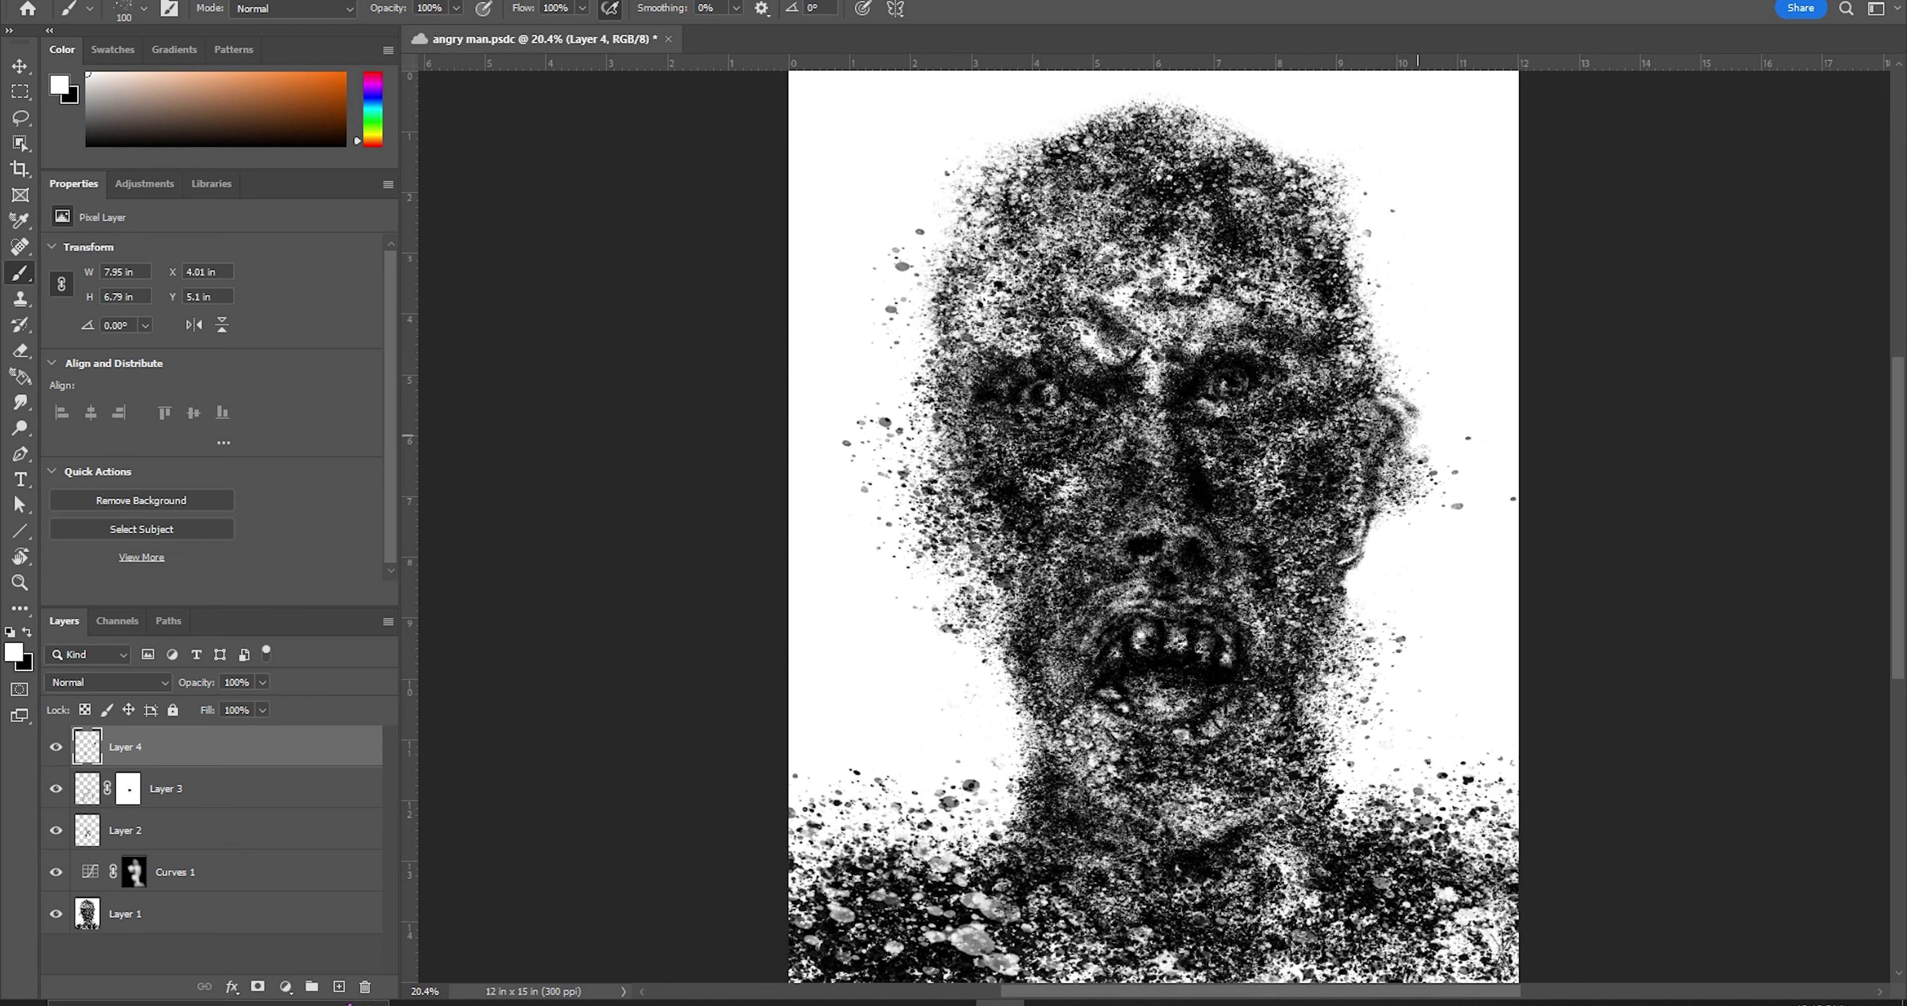
key(bracketleft)
key(bracketleft)
key(bracketleft)
key(x)
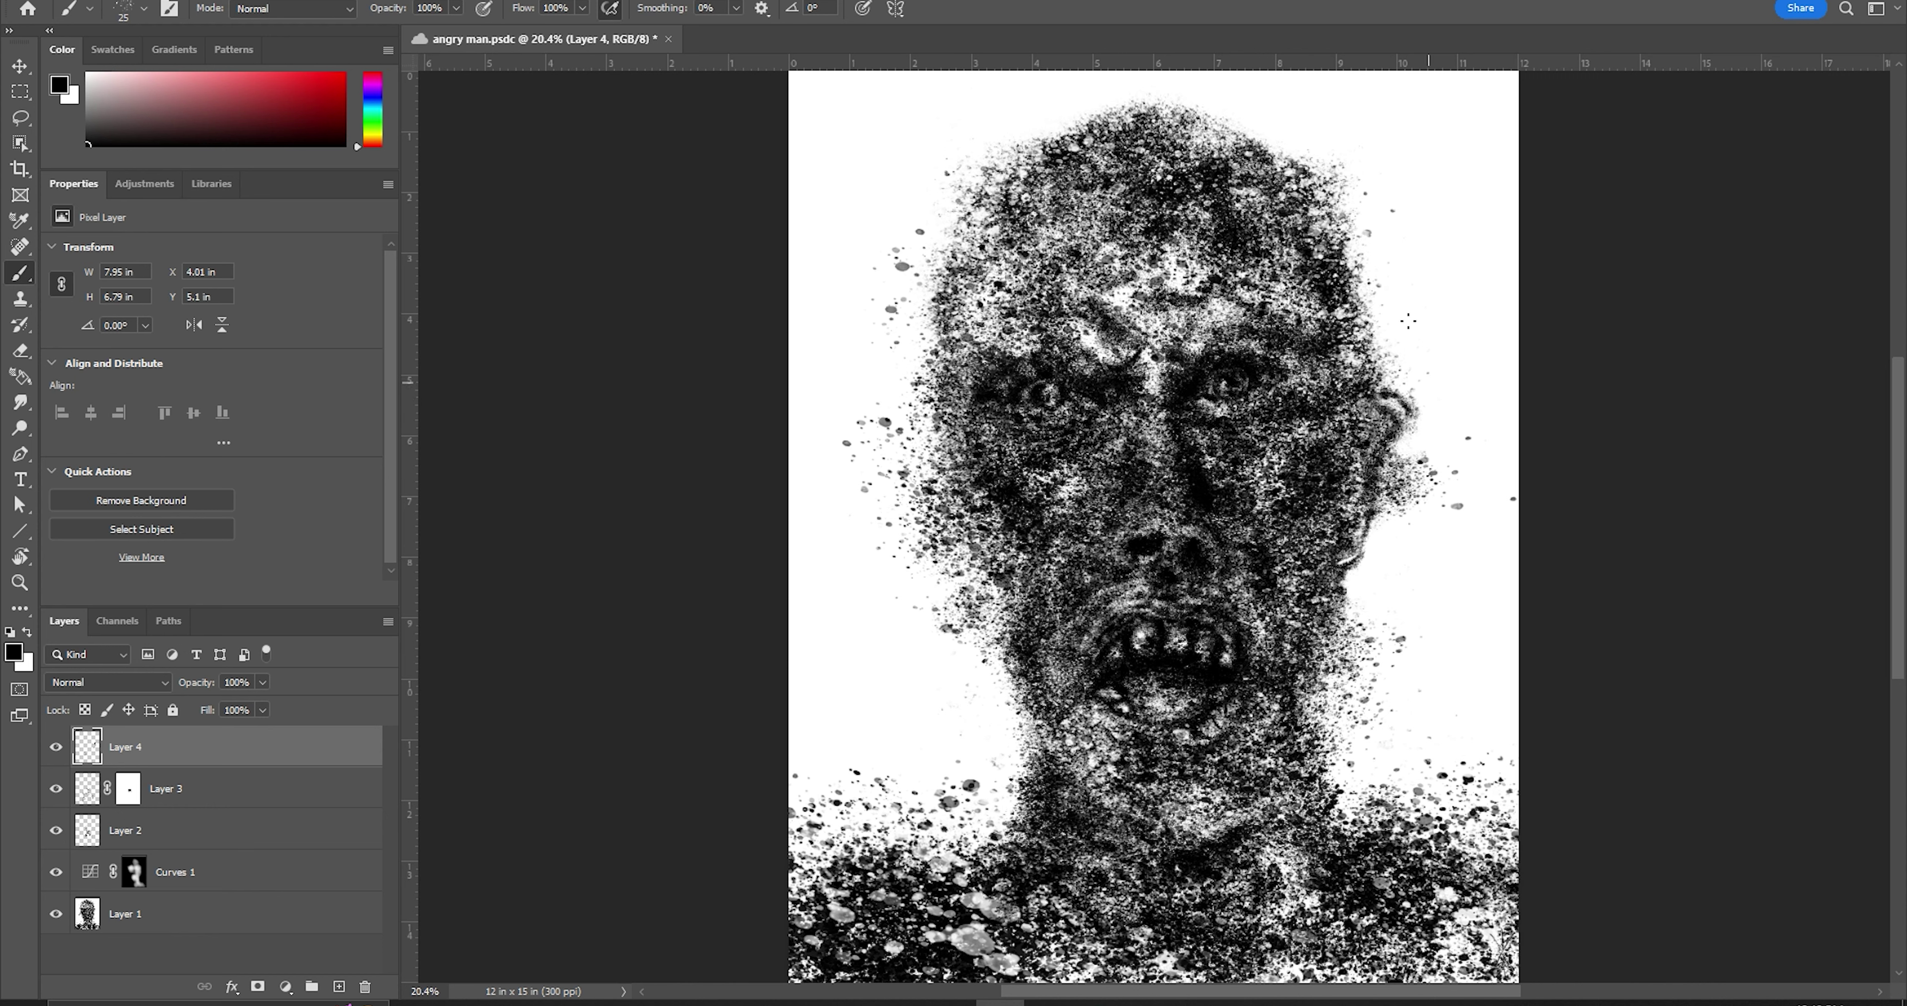
key(x)
key(x)
key(x)
Paint a dark stroke near the ear with an enlarged brush
key(x)
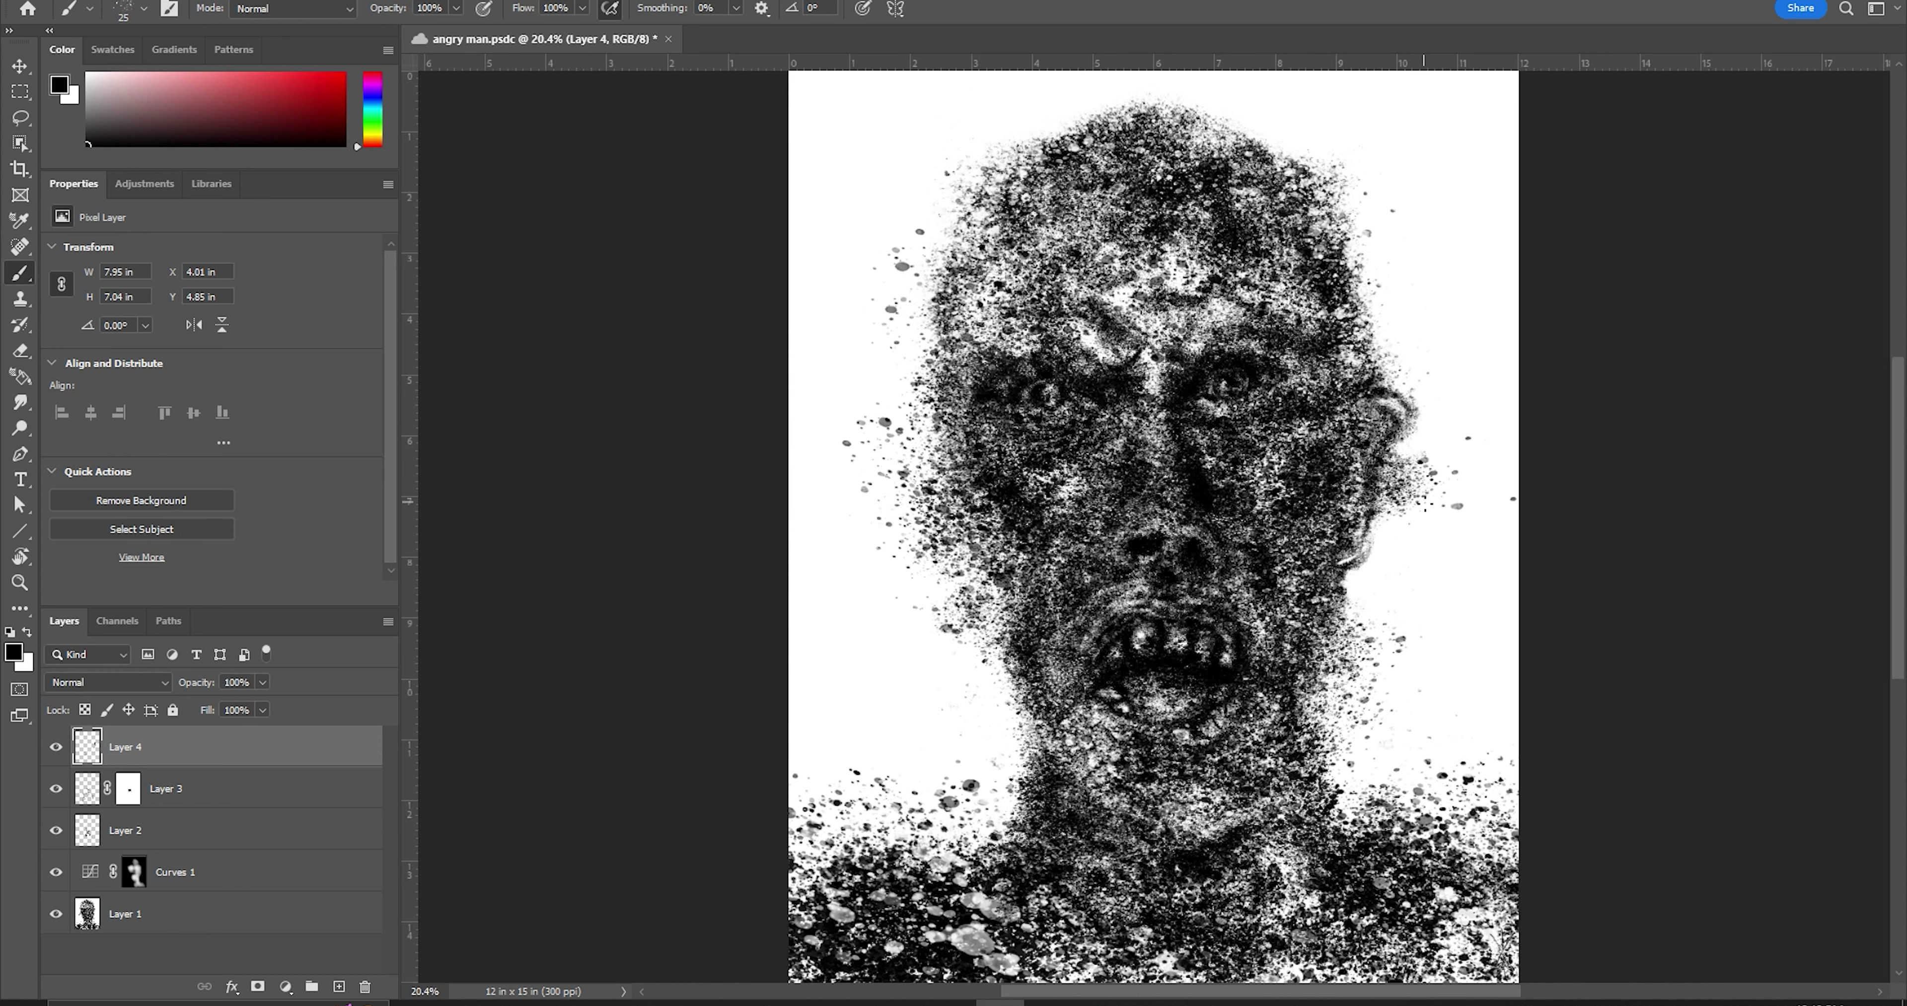
key(bracketright)
key(bracketright)
key(bracketright)
key(x)
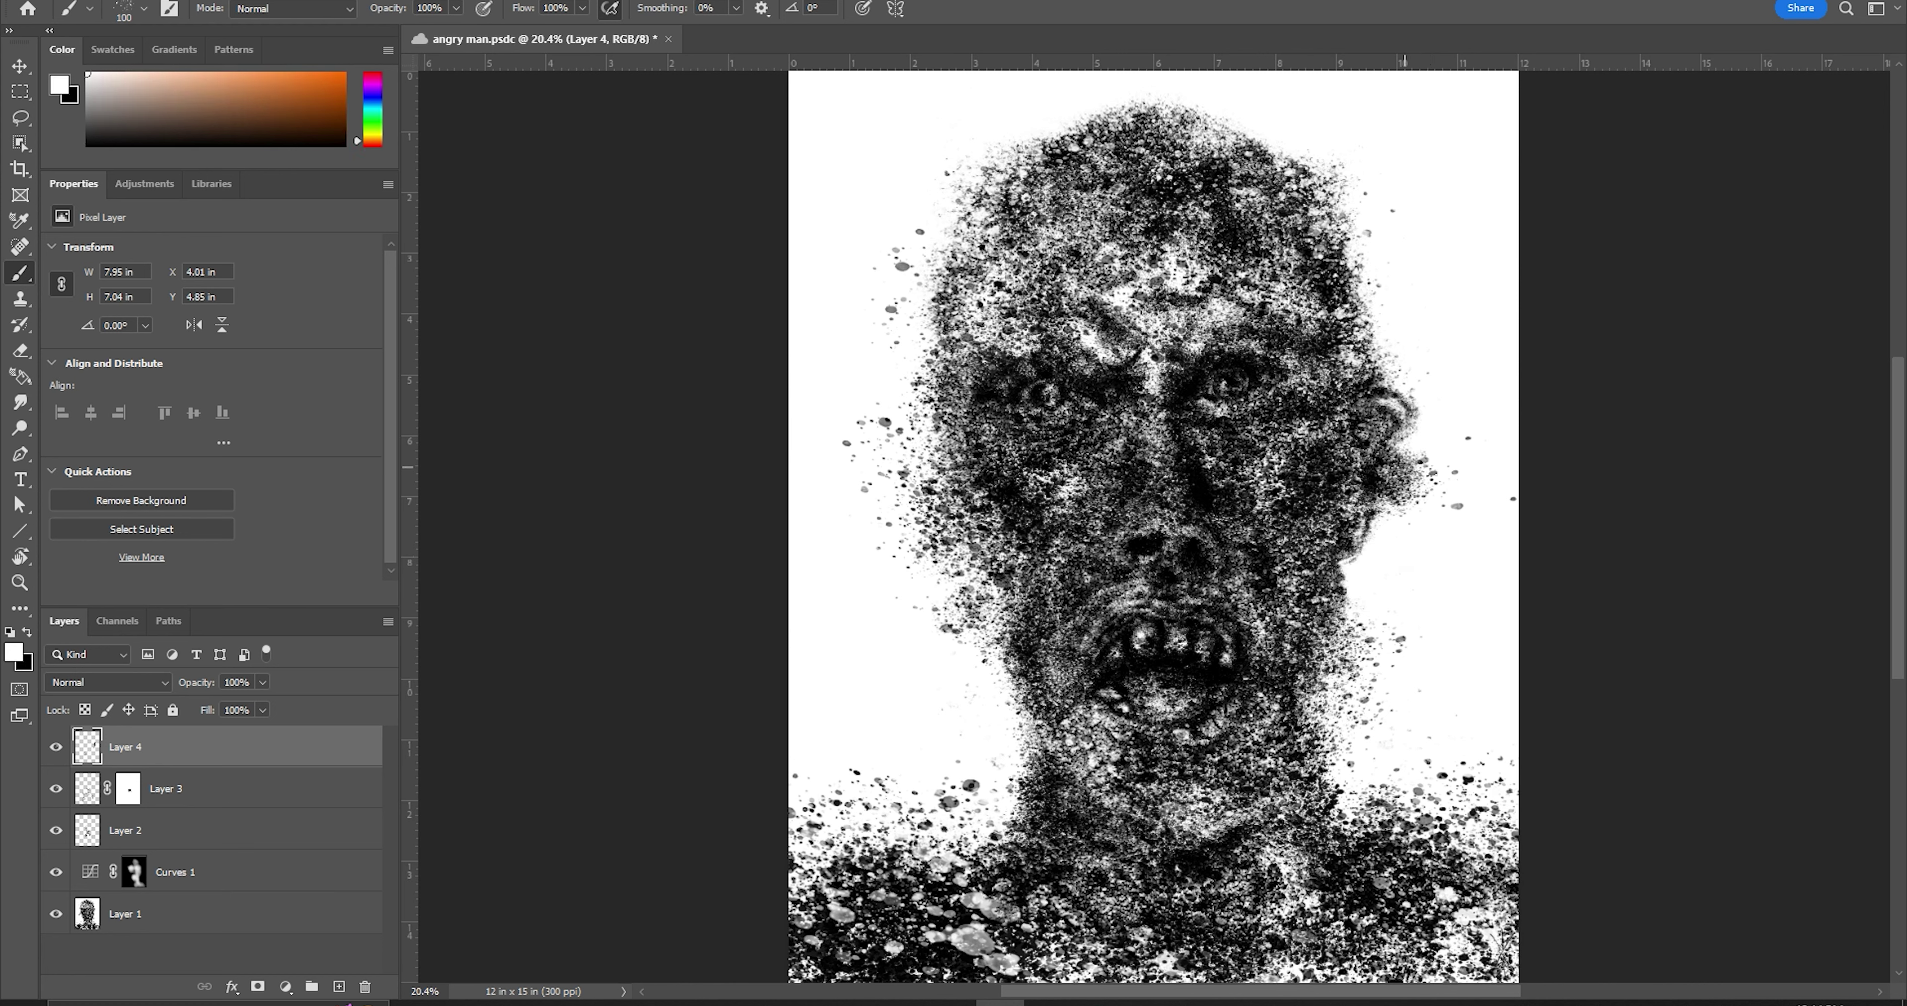
key(x)
key(x)
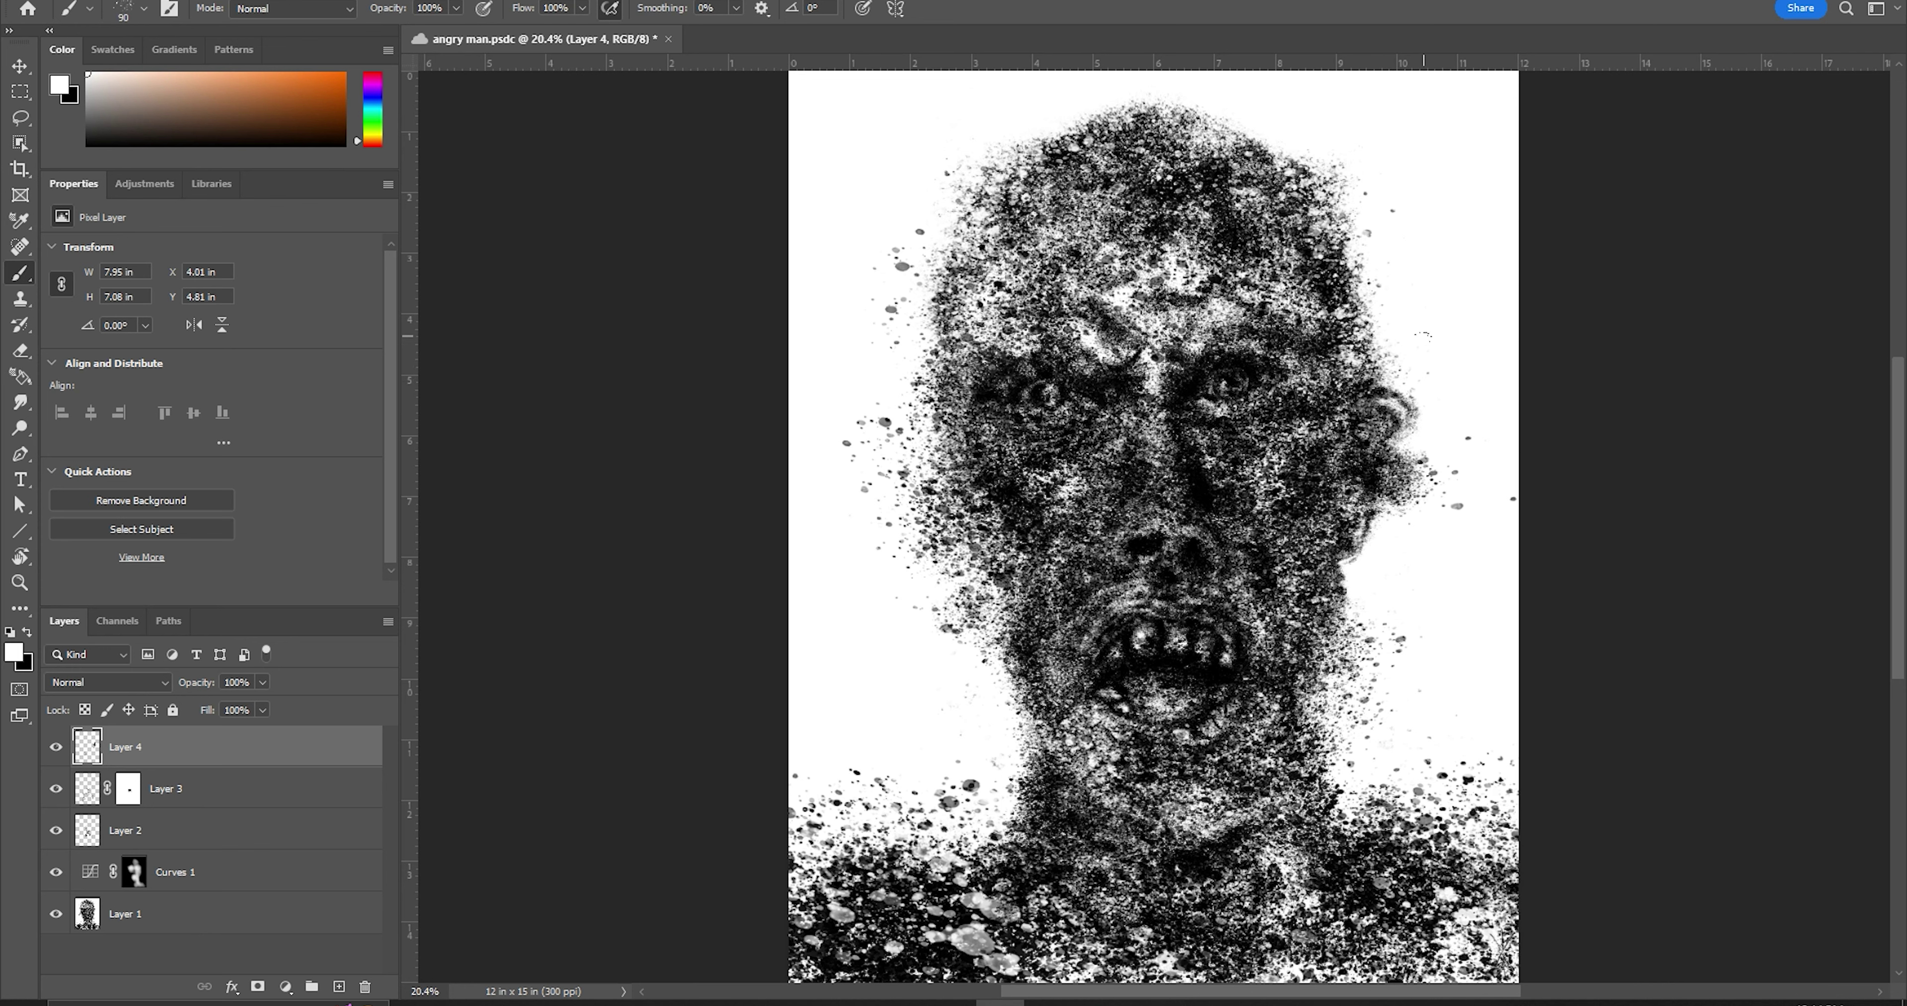
key(x)
key(bracketright)
drag(1369, 355, 1407, 451)
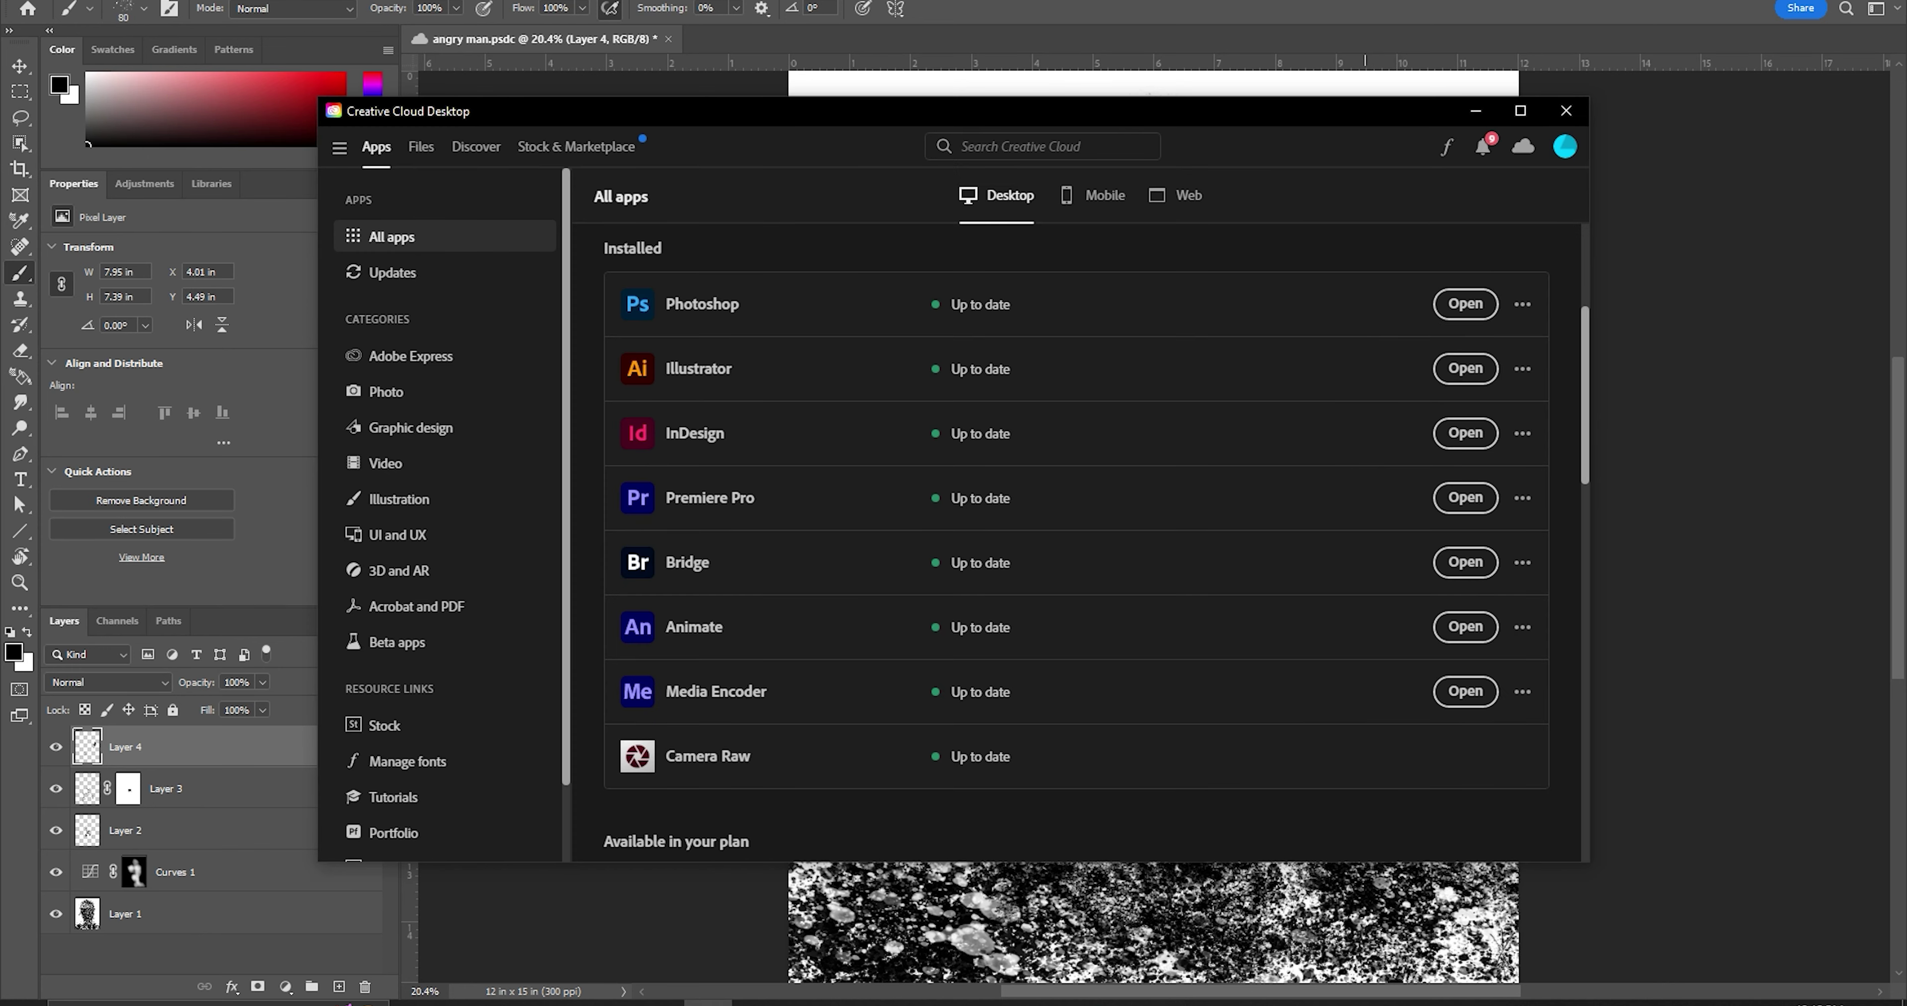
key(x)
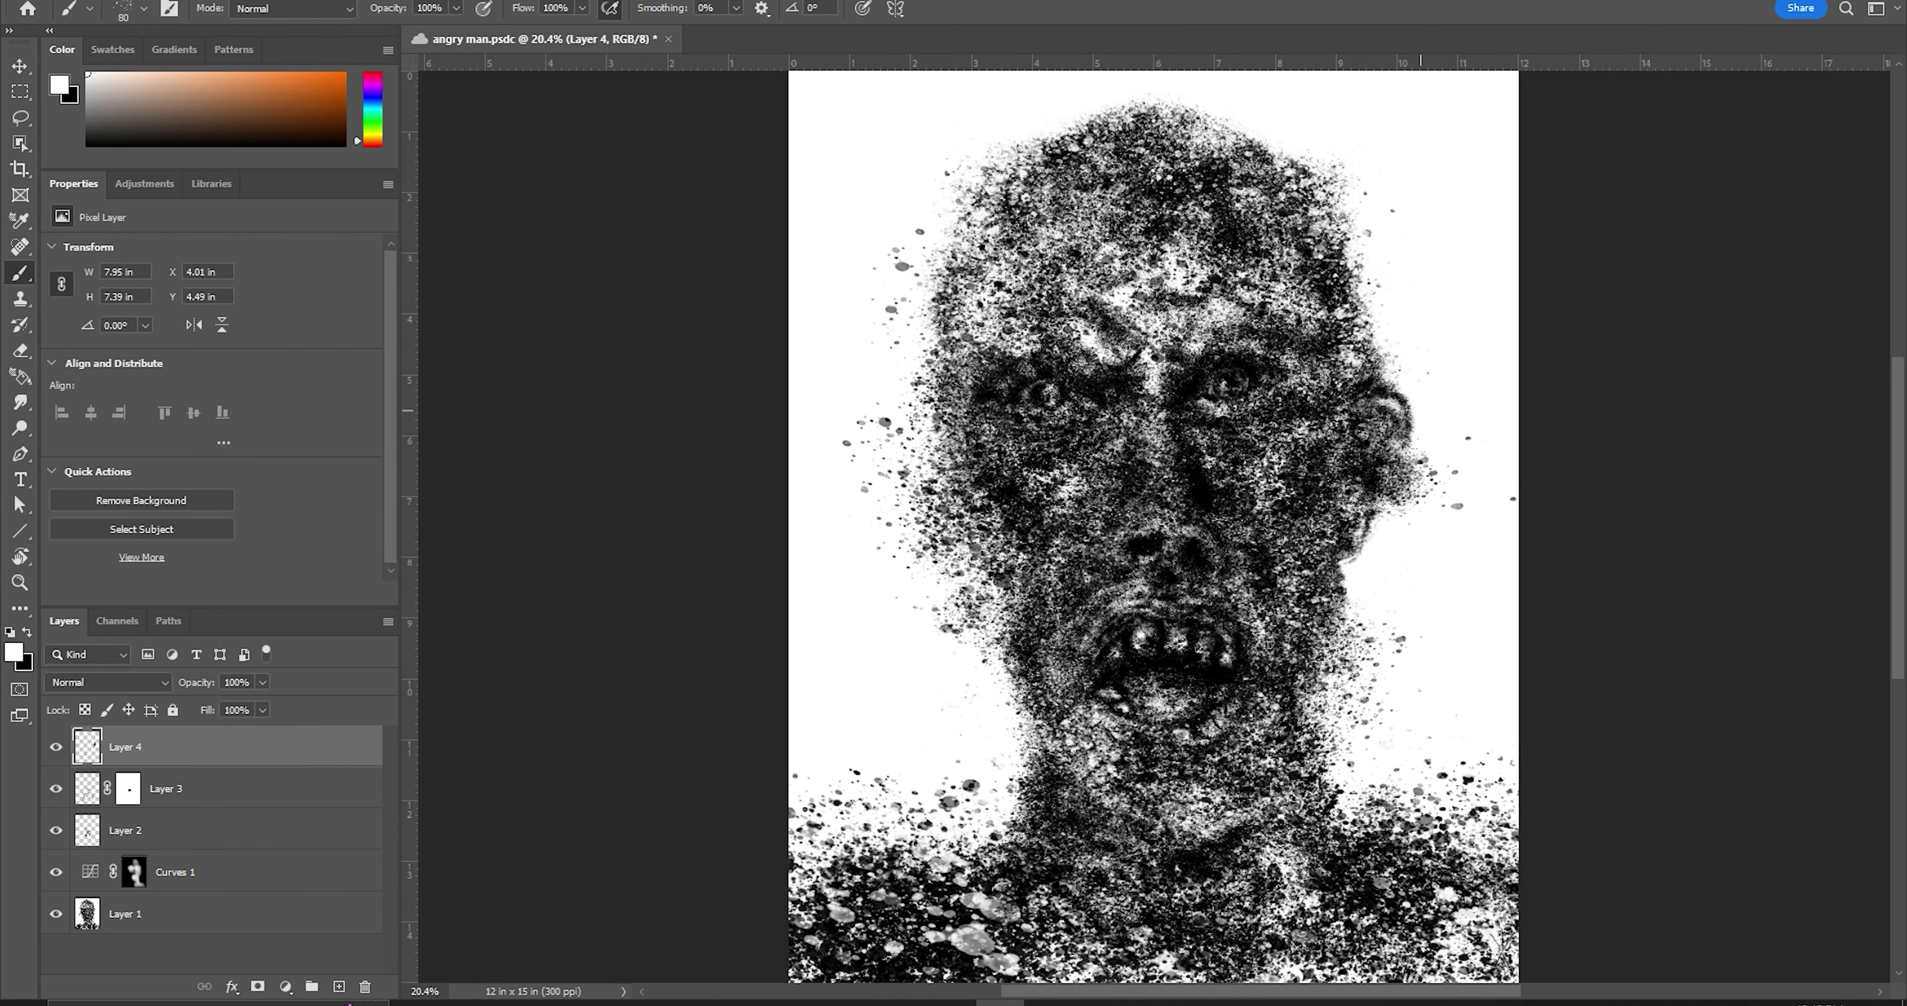
Return to Photoshop and darken the face's right edge with black spatter
key(x)
key(alt+Tab)
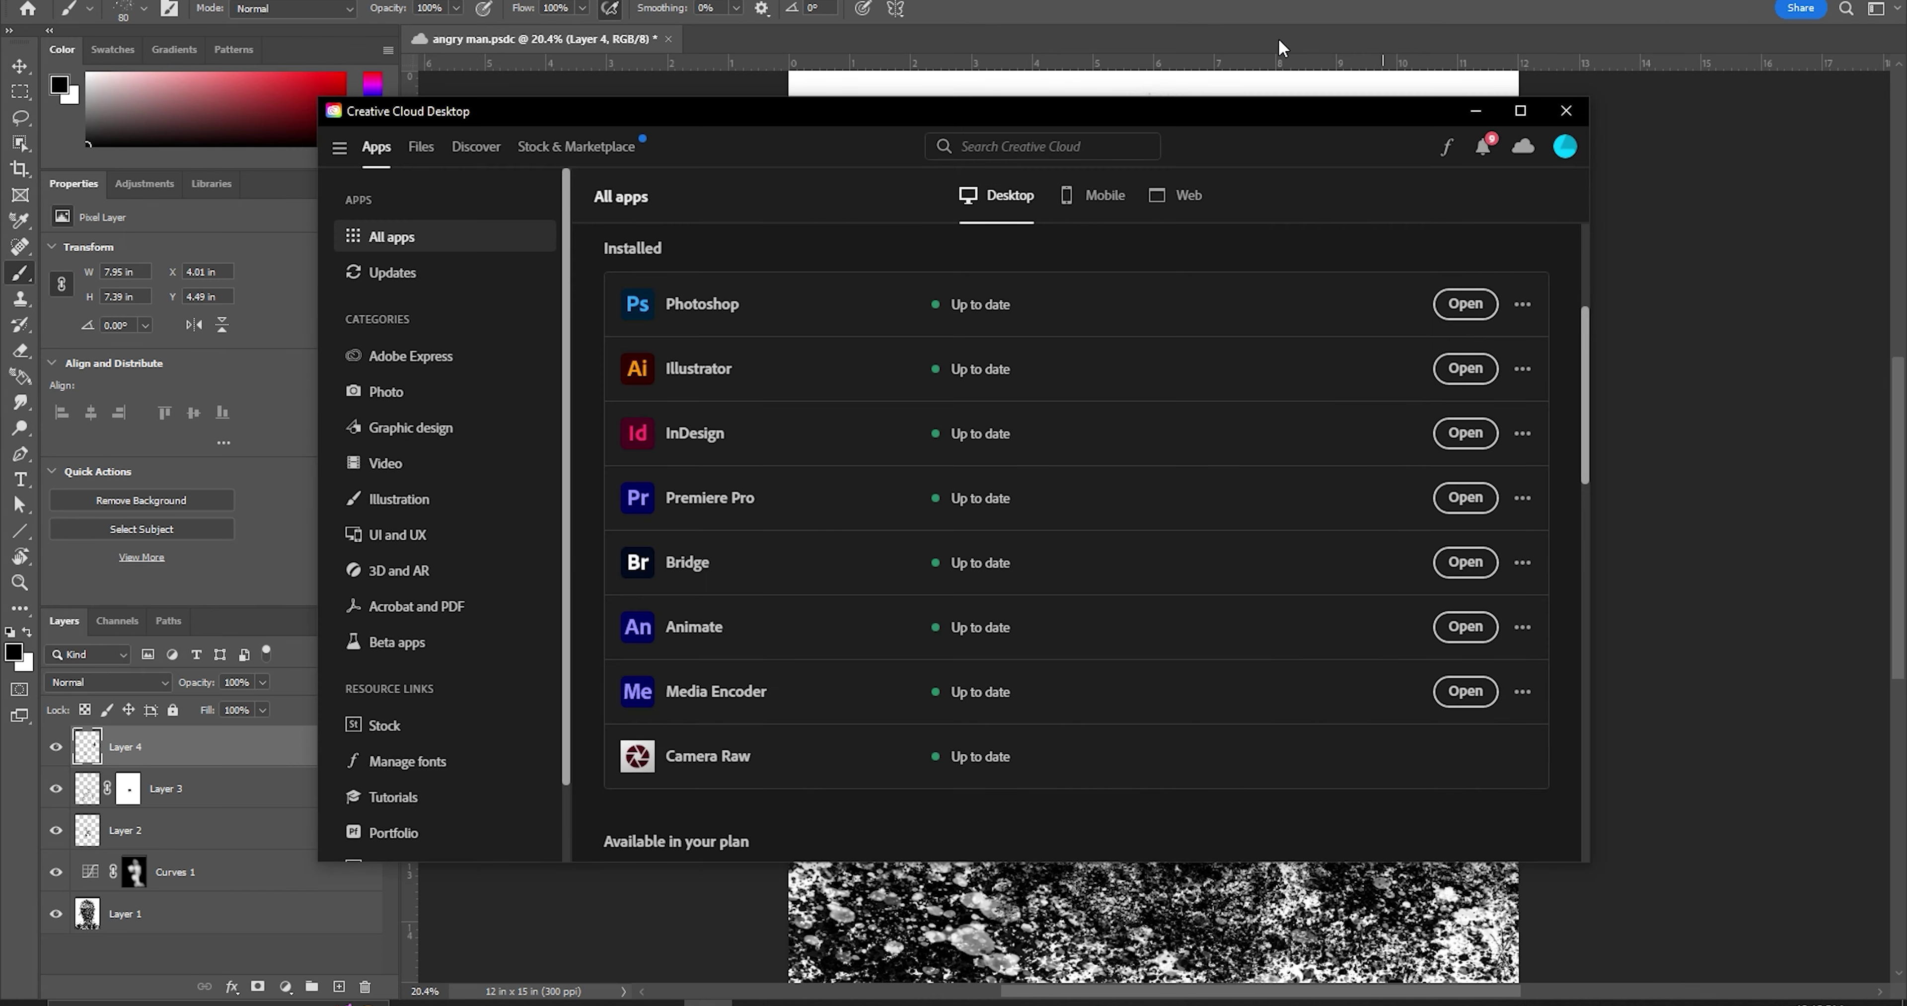
key(alt+Tab)
key(x)
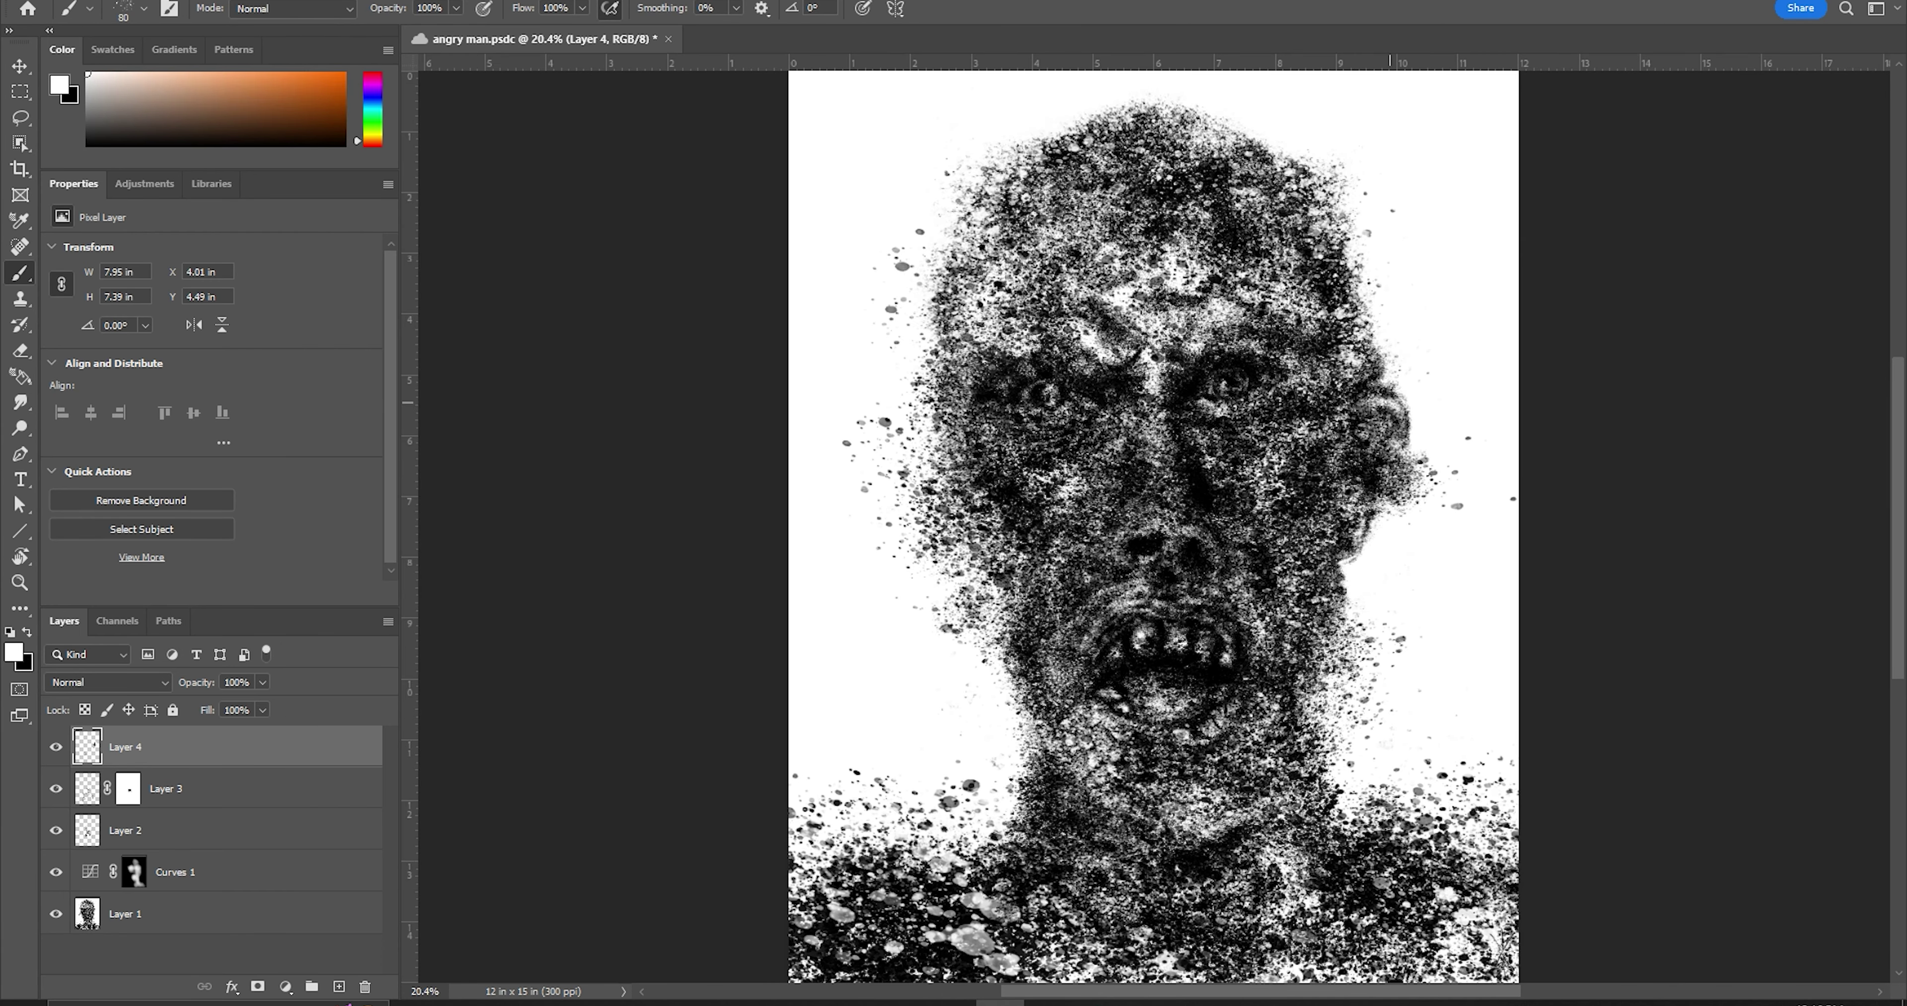
key(x)
key(x)
key(x)
key(x)
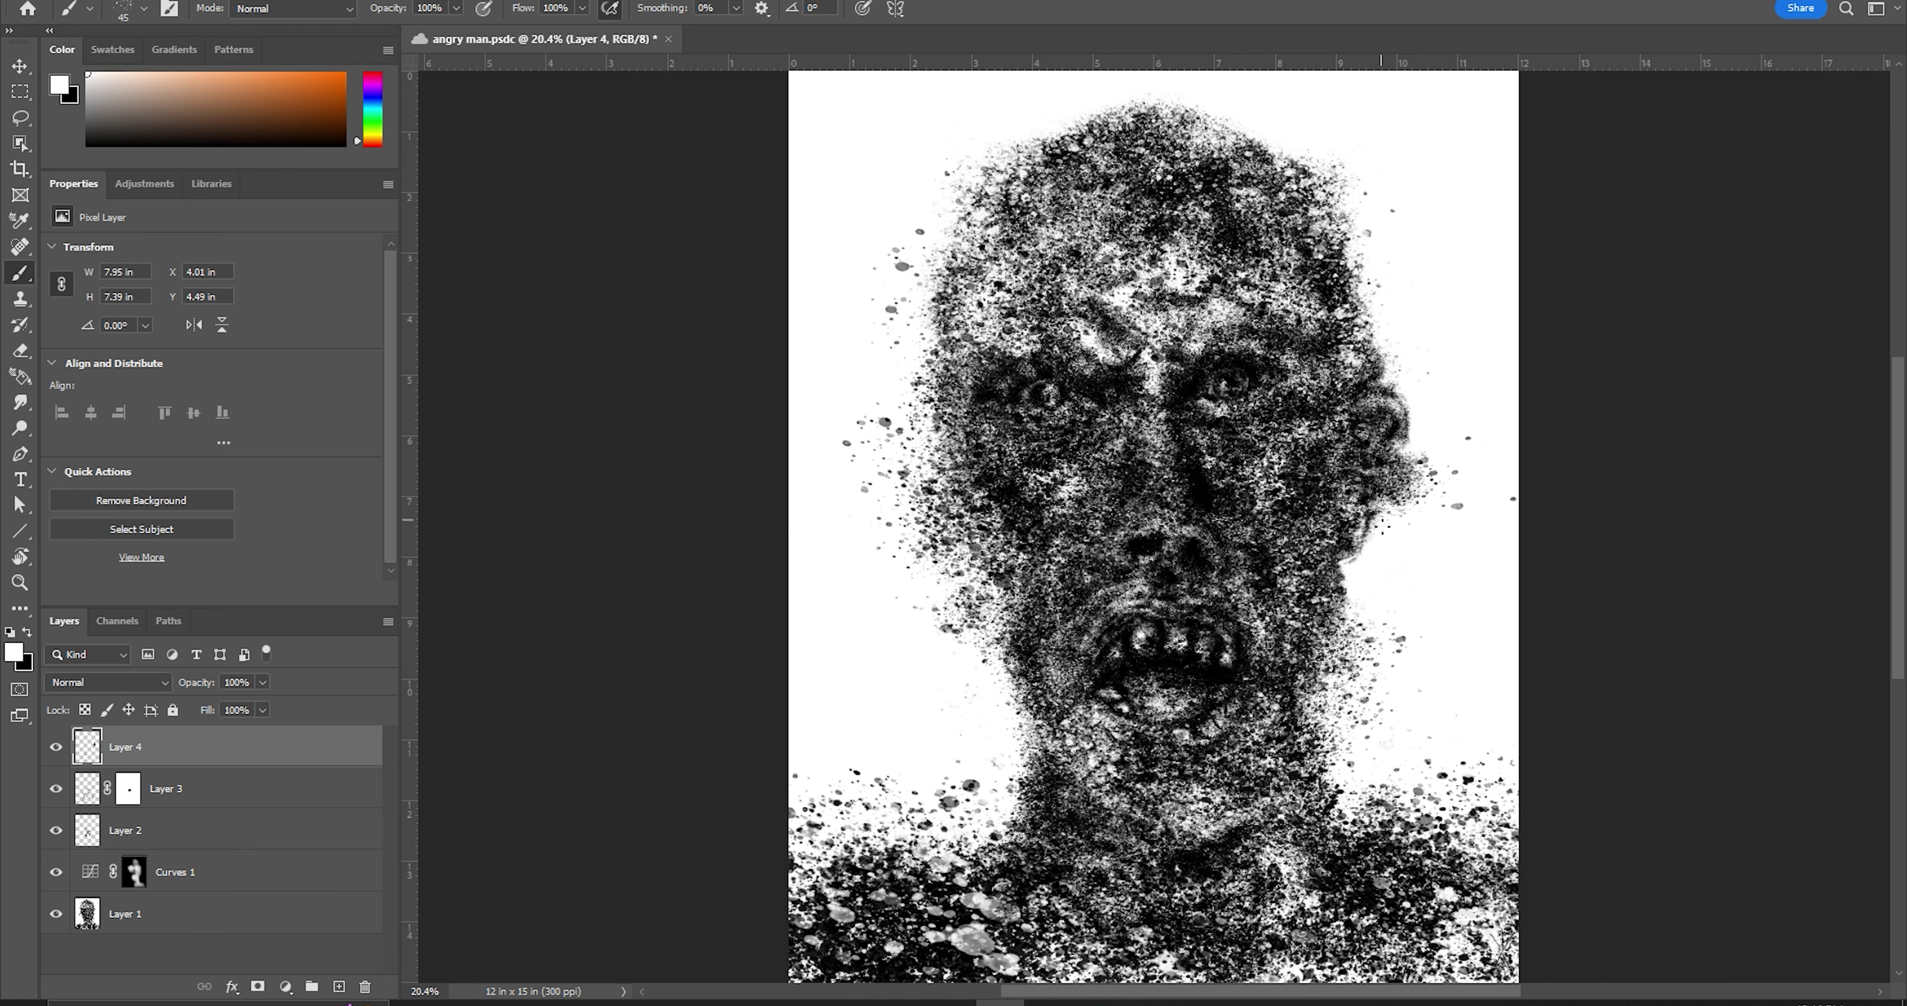
key(x)
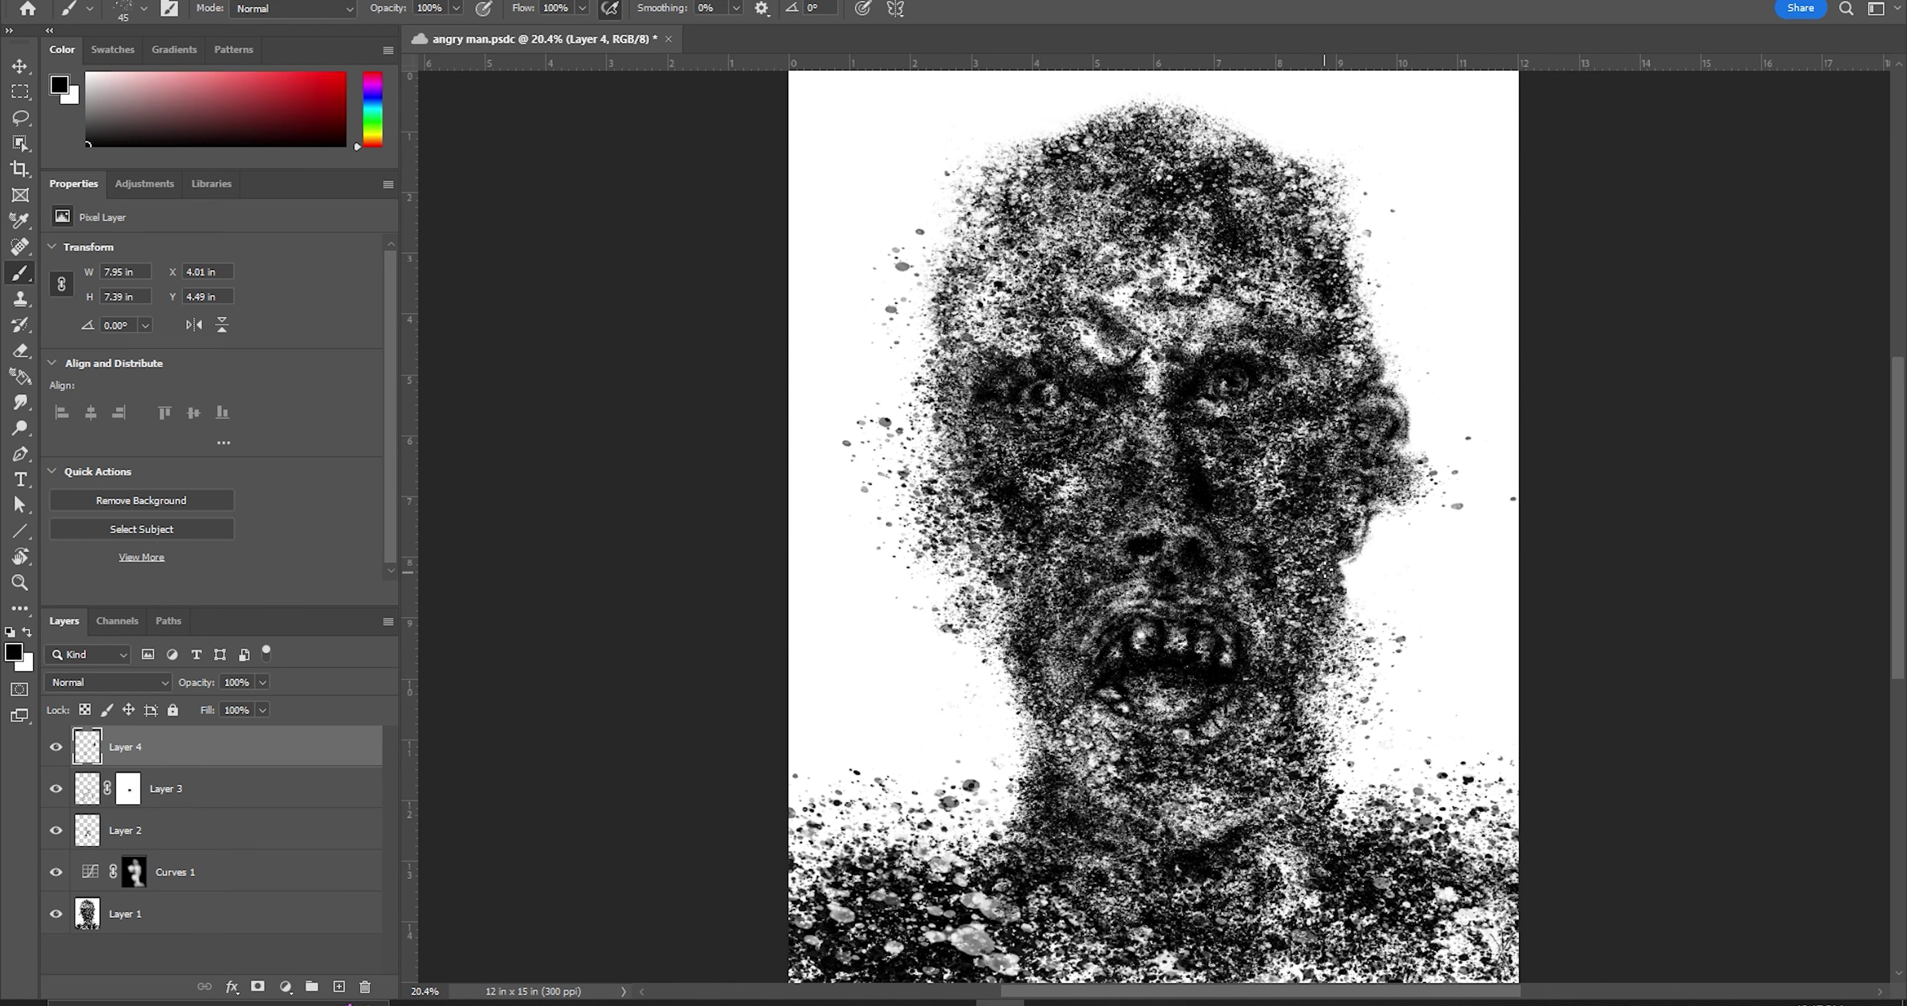
drag(1325, 571, 1337, 585)
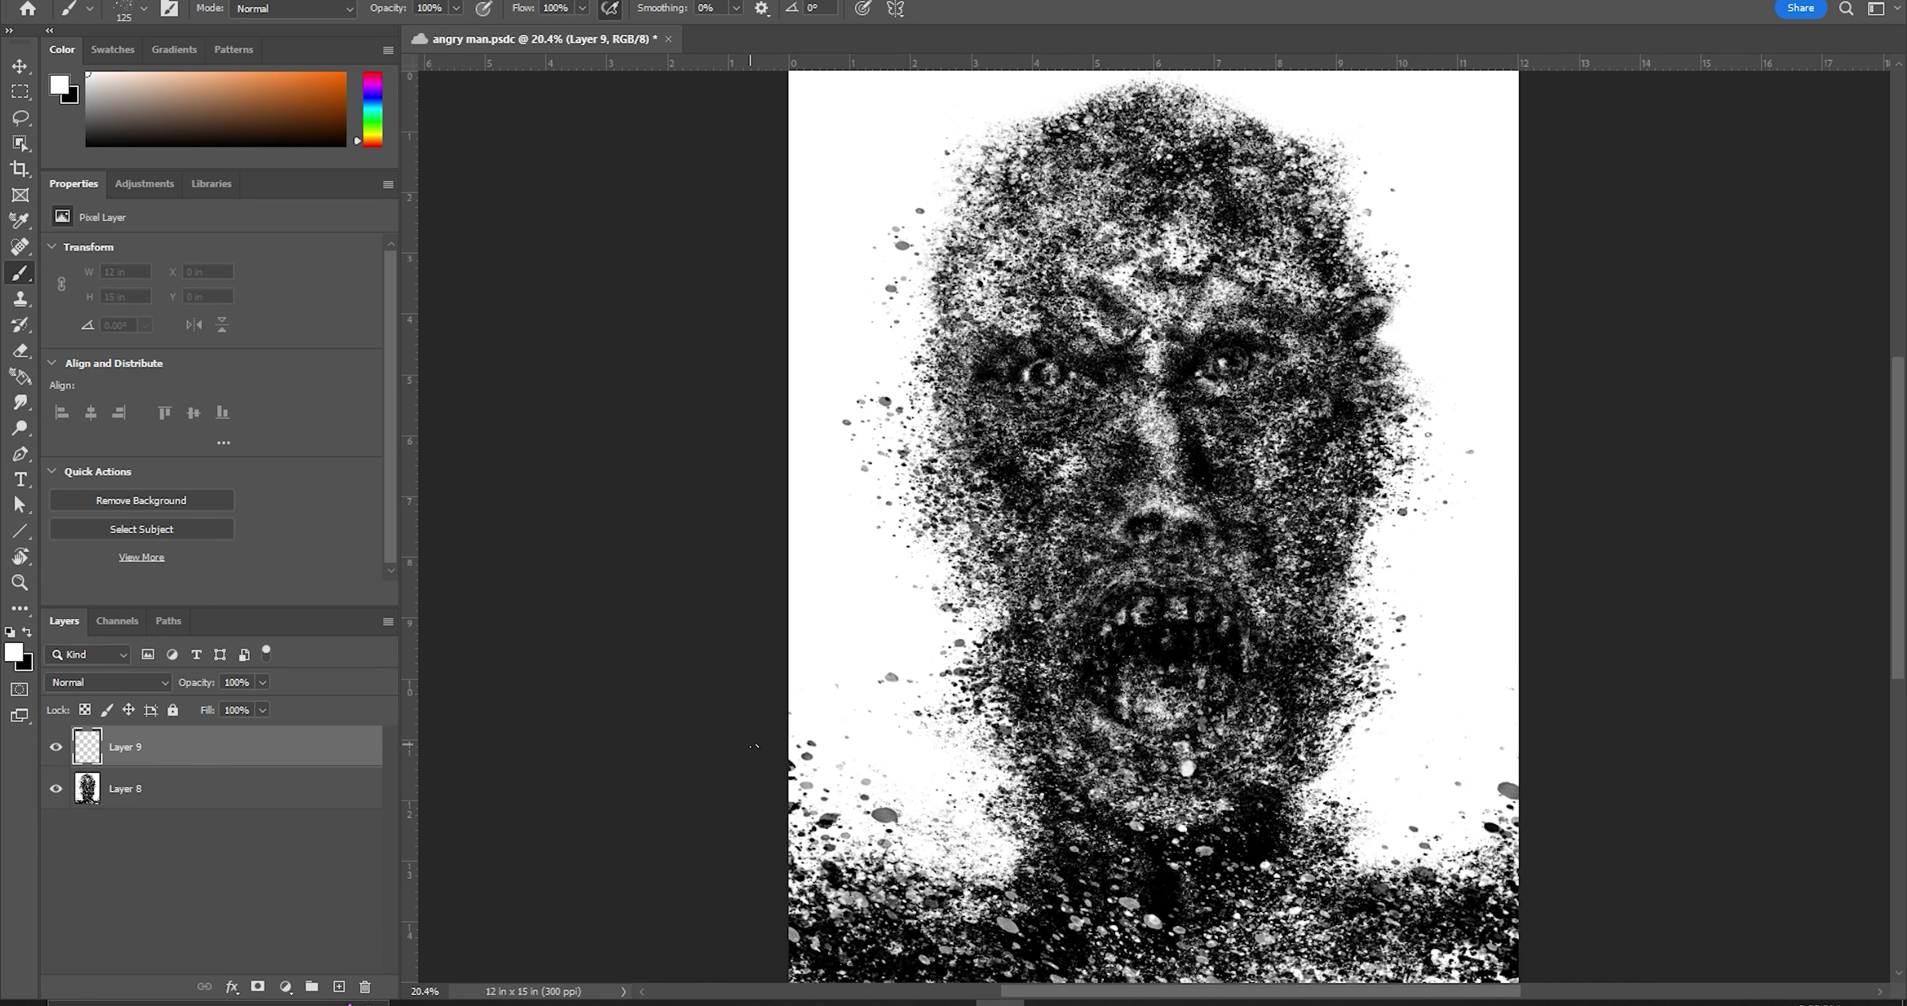
Lasso the right eye on Layer 8, rotate it about 7°, and nudge it right and down
key(l)
key(alt+bracketleft)
drag(1184, 322, 1173, 370)
key(ctrl+t)
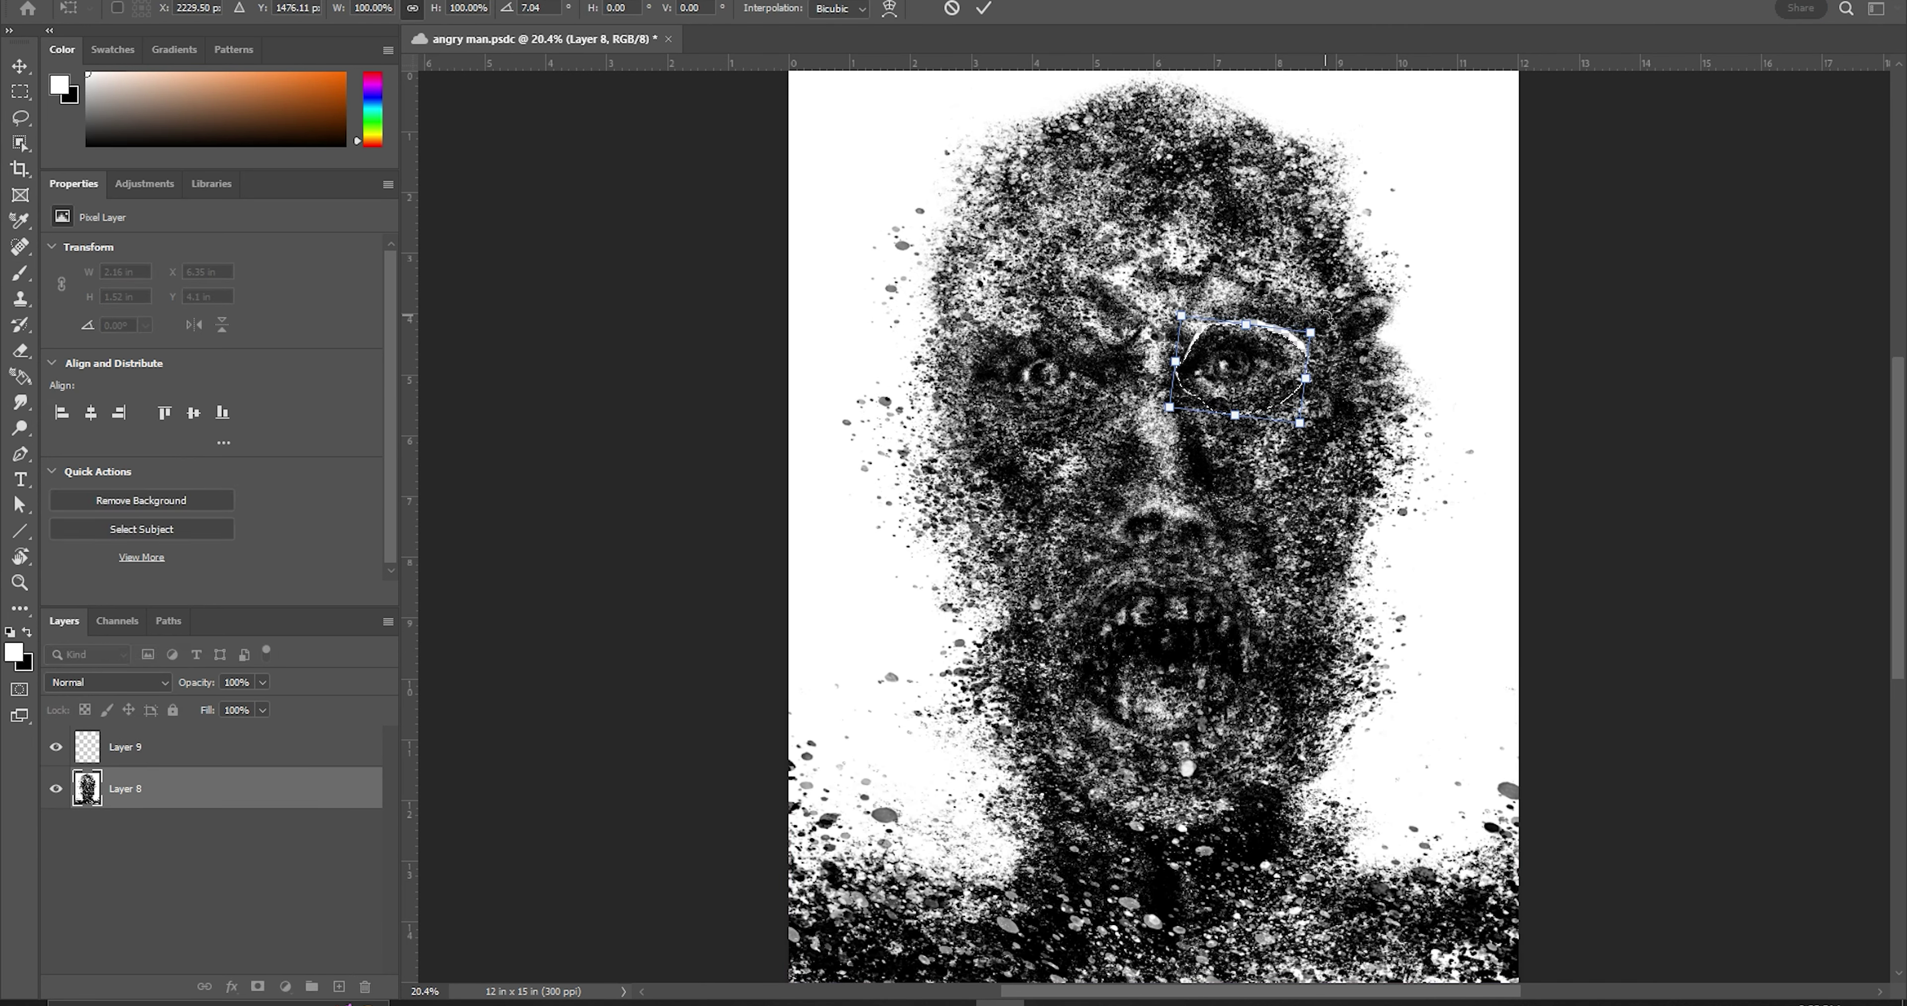
drag(1340, 296, 1321, 314)
key(Return)
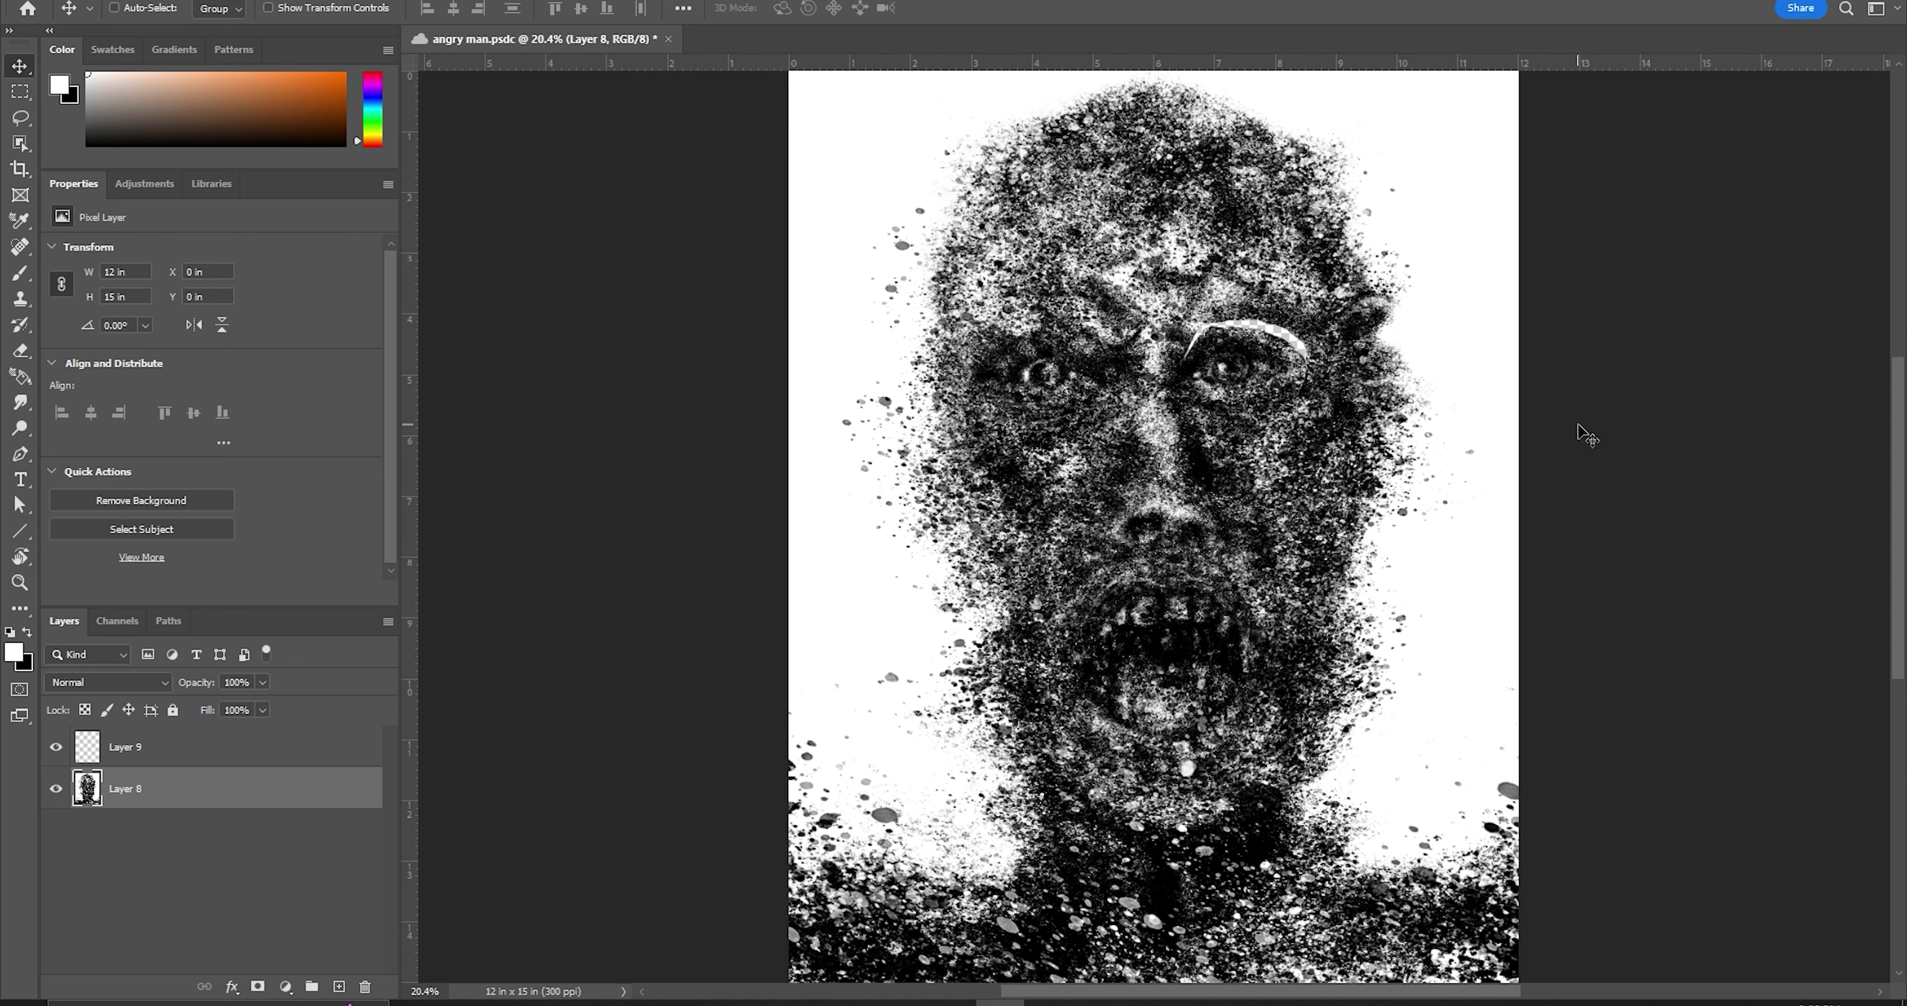
key(shift+Right)
key(shift+Right)
key(shift+Down)
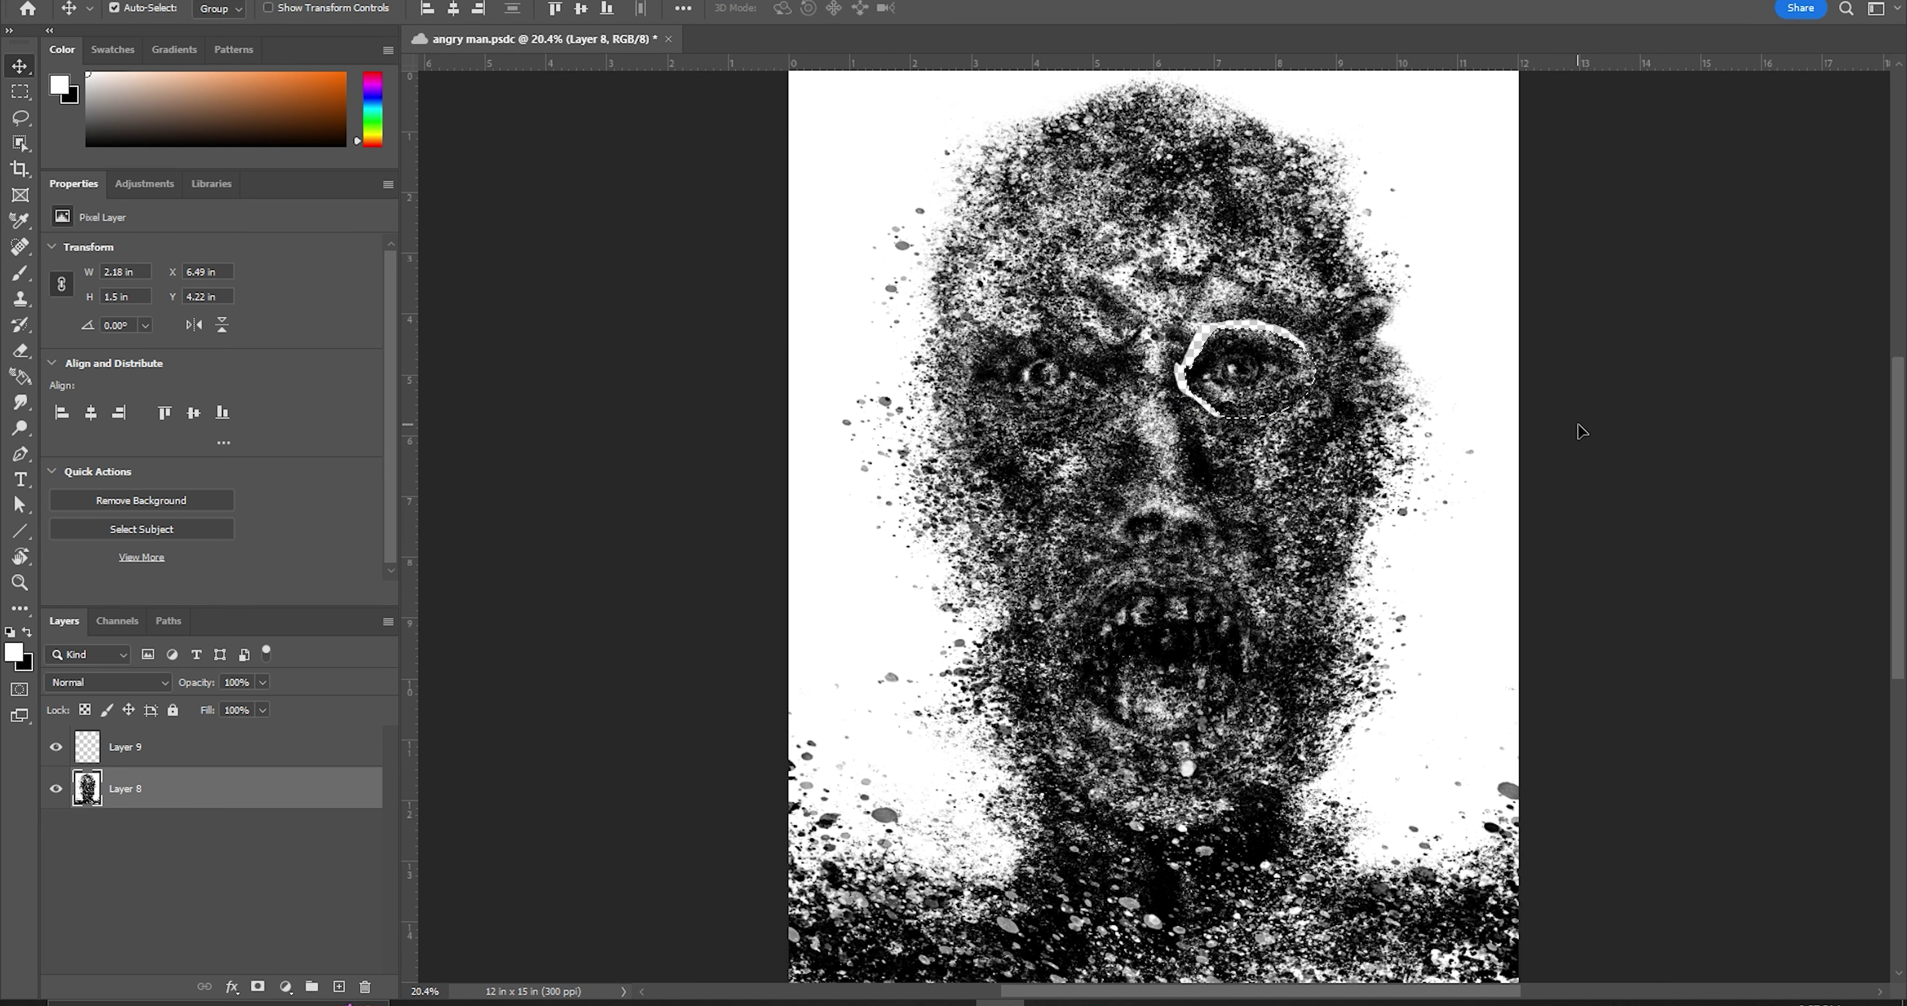
key(shift+Right)
key(shift+Right)
On Layer 9, paint black over the white ring around the eye with a size-50 brush
key(ctrl+d)
key(b)
key(x)
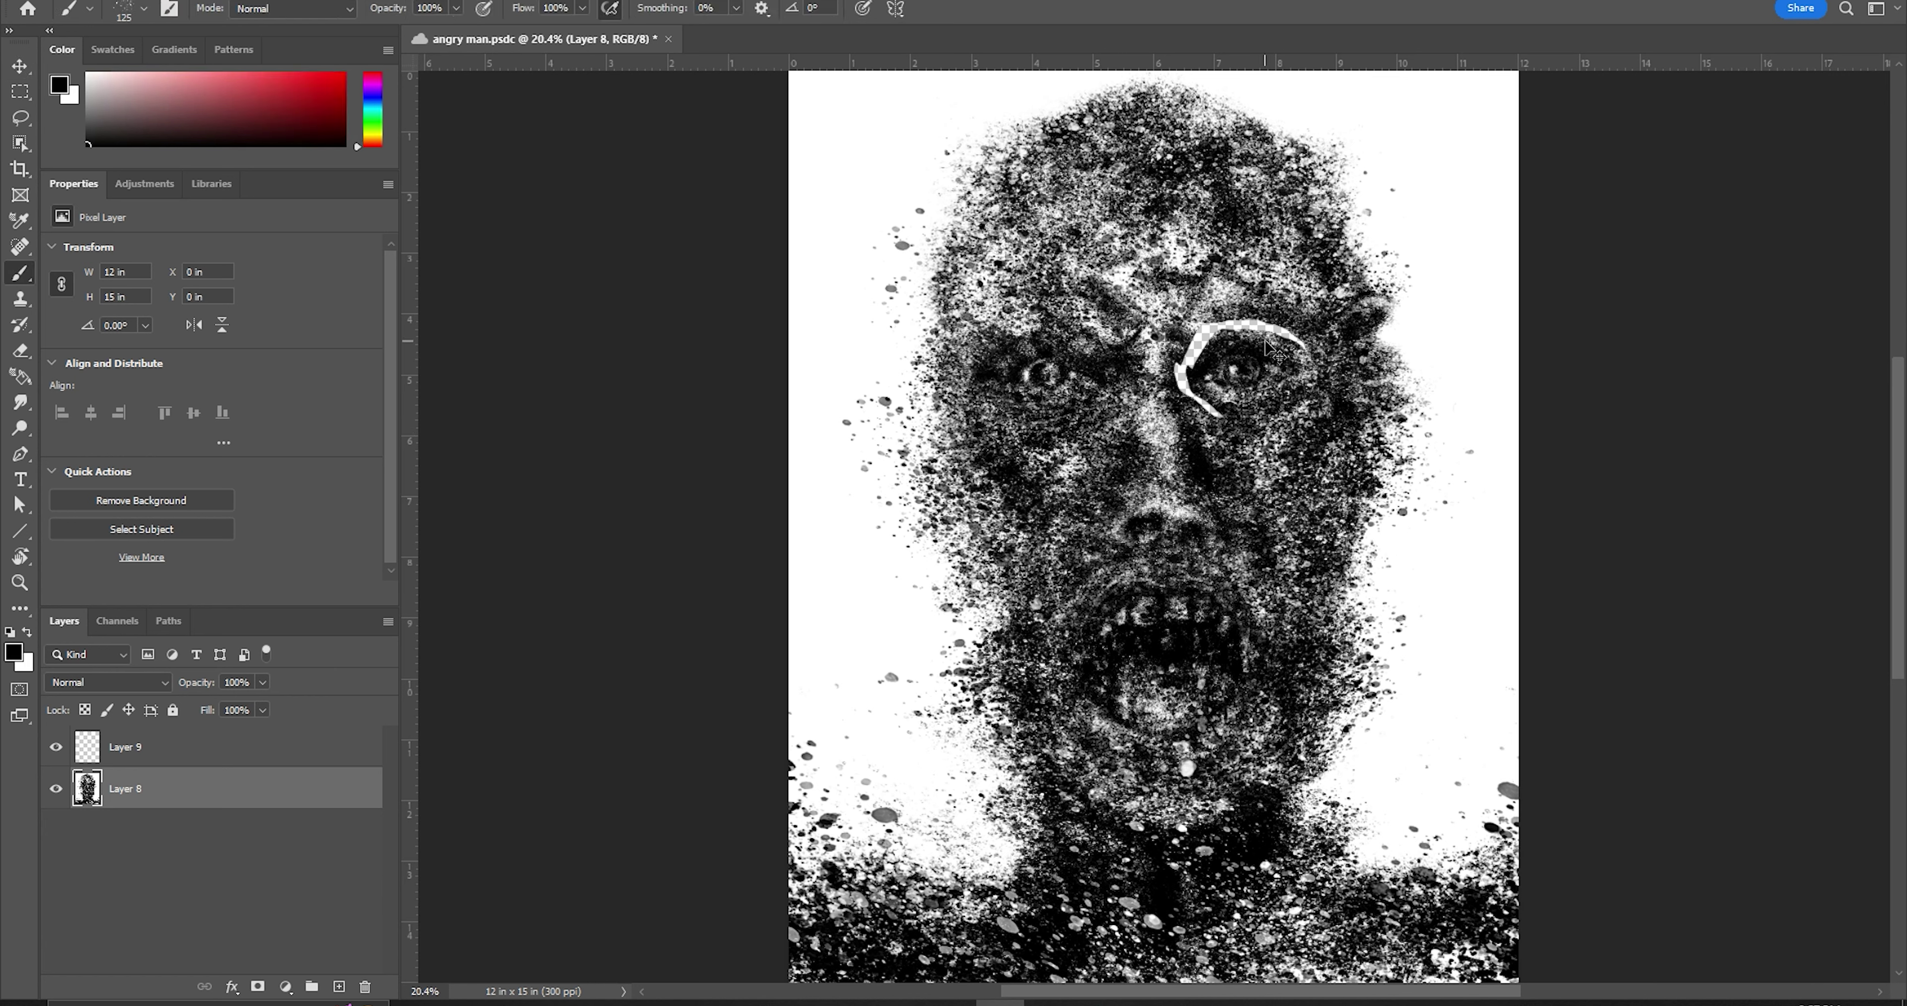
key(alt+bracketright)
mouse_move(1192, 404)
mouse_down()
mouse_move(1274, 319)
mouse_move(1246, 325)
mouse_move(1274, 336)
mouse_up()
key(x)
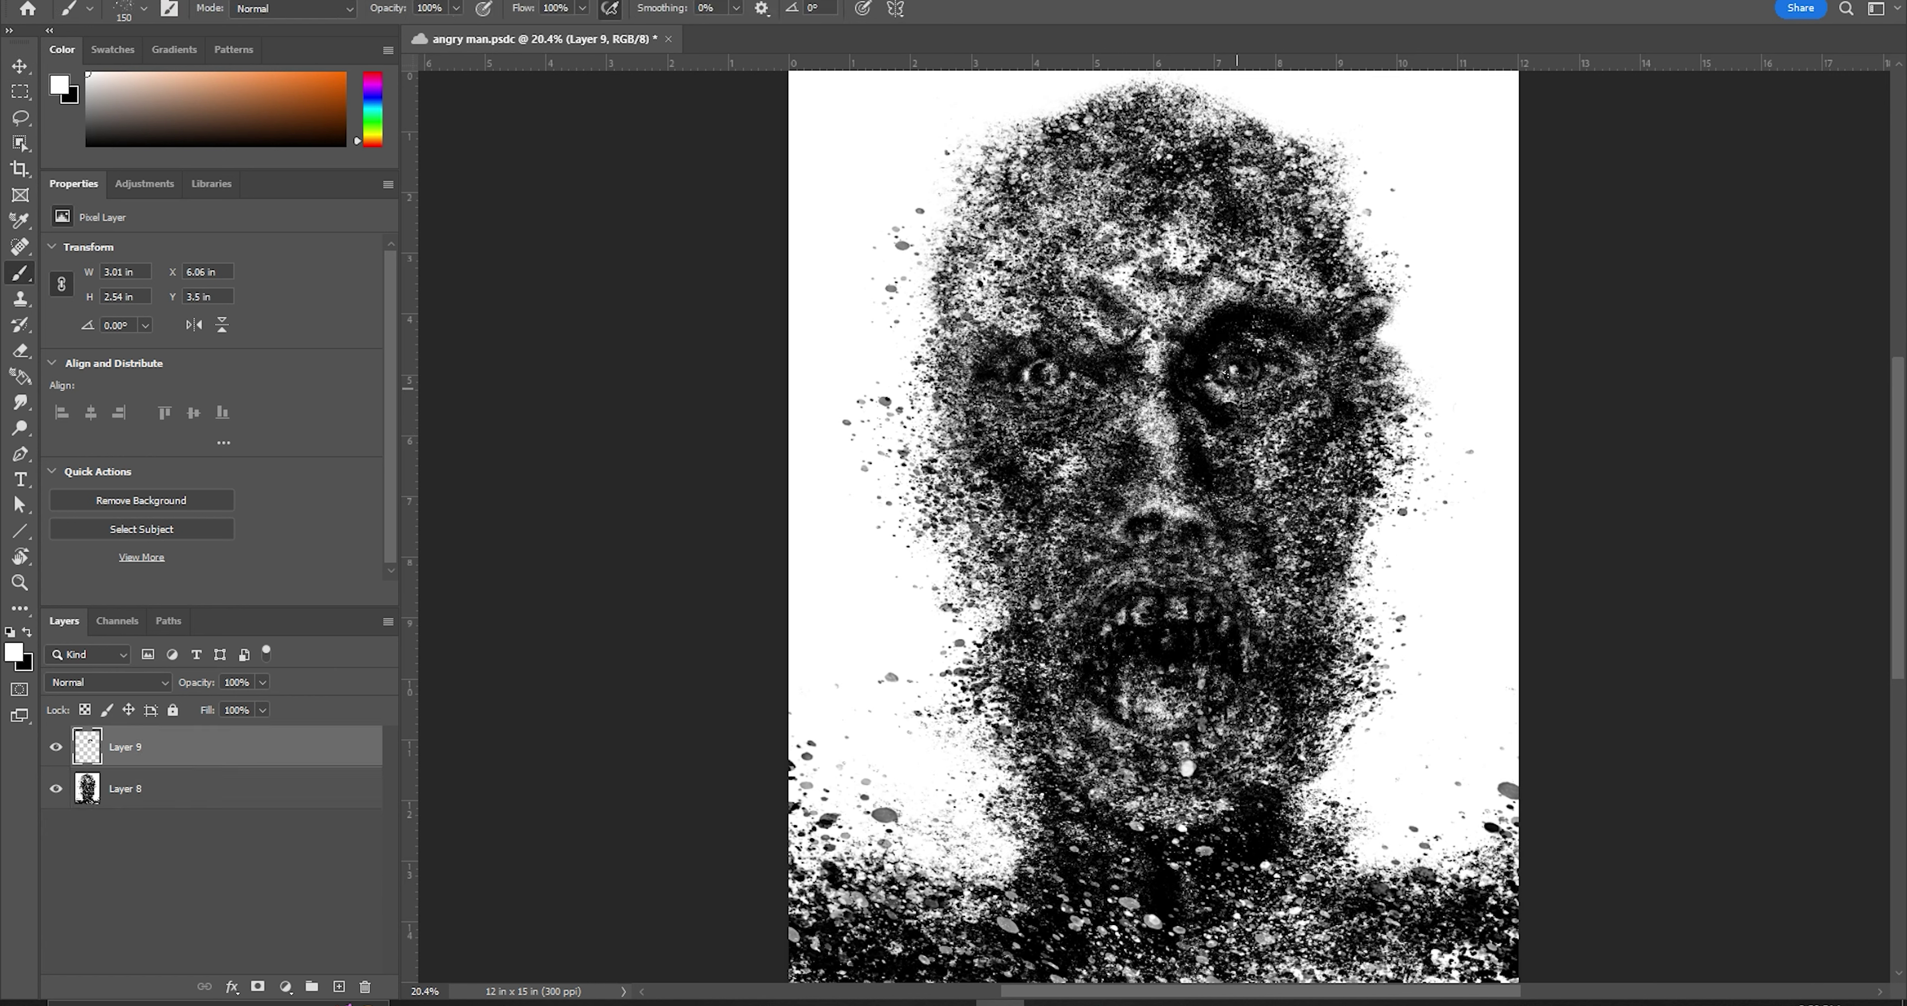
key(x)
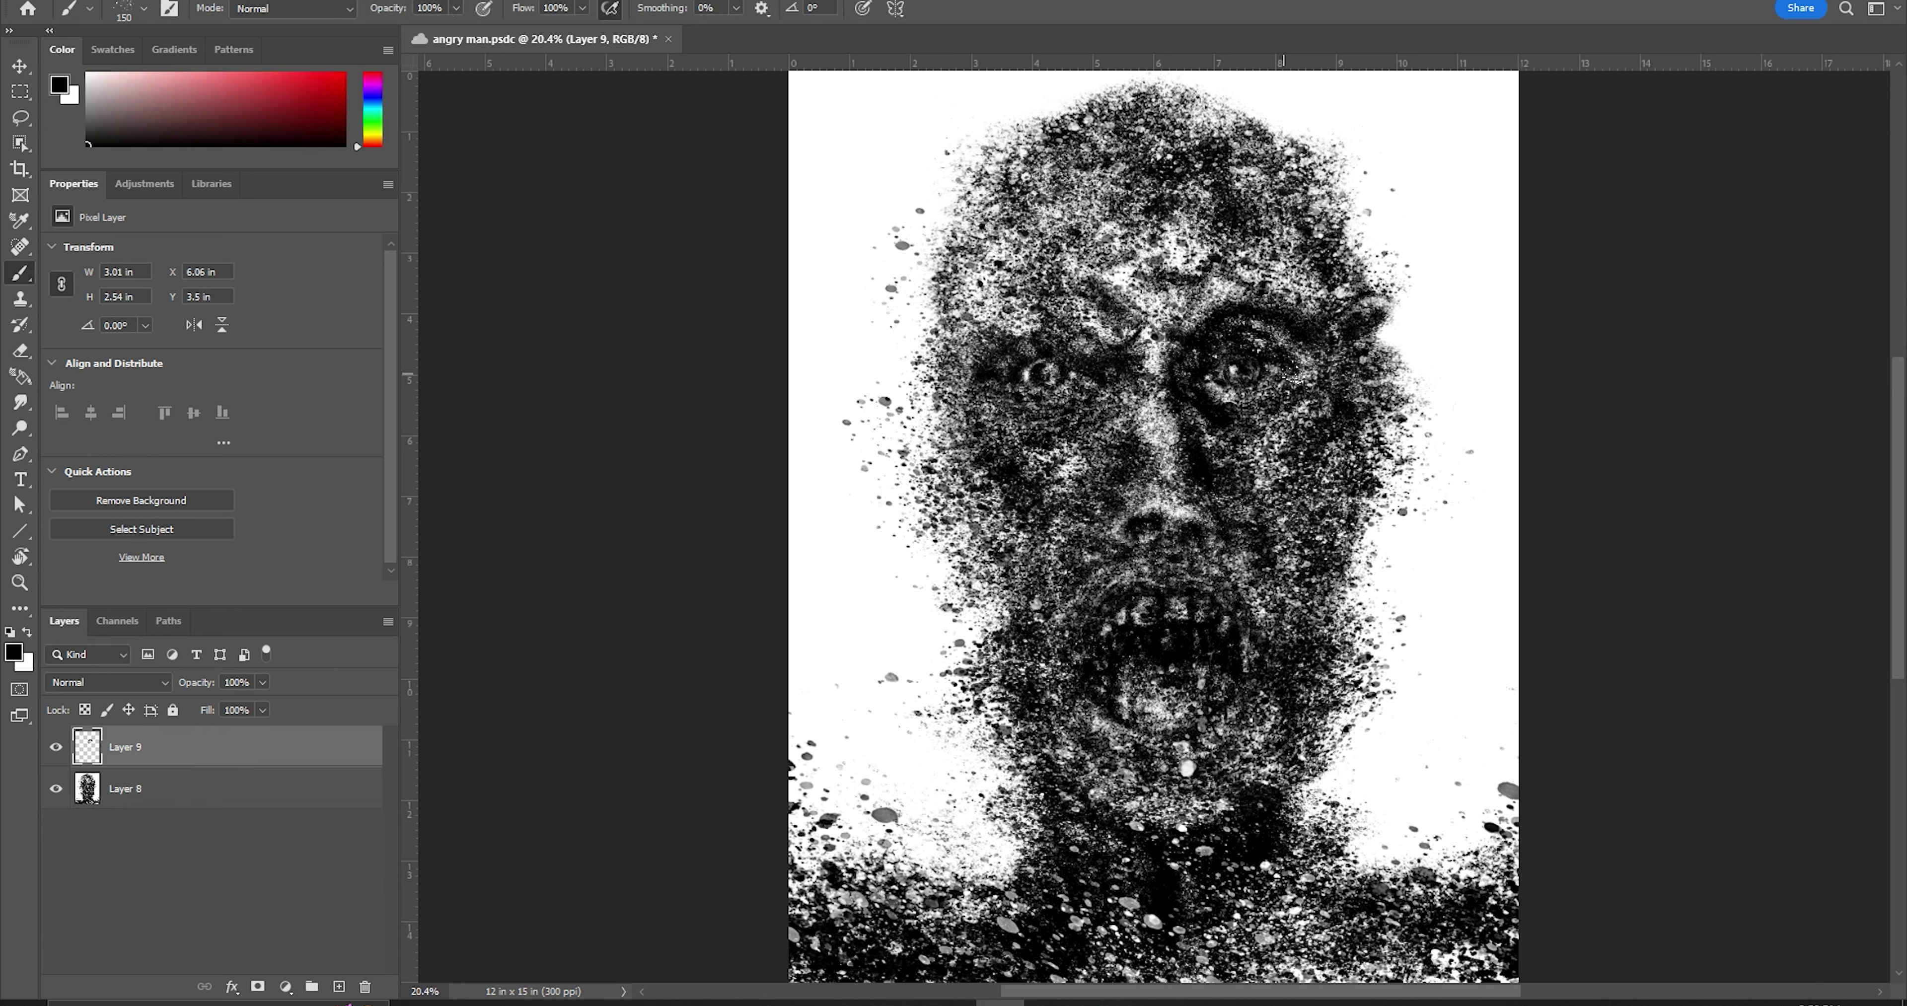
key(bracketleft)
key(bracketleft)
key(bracketleft)
key(x)
key(x)
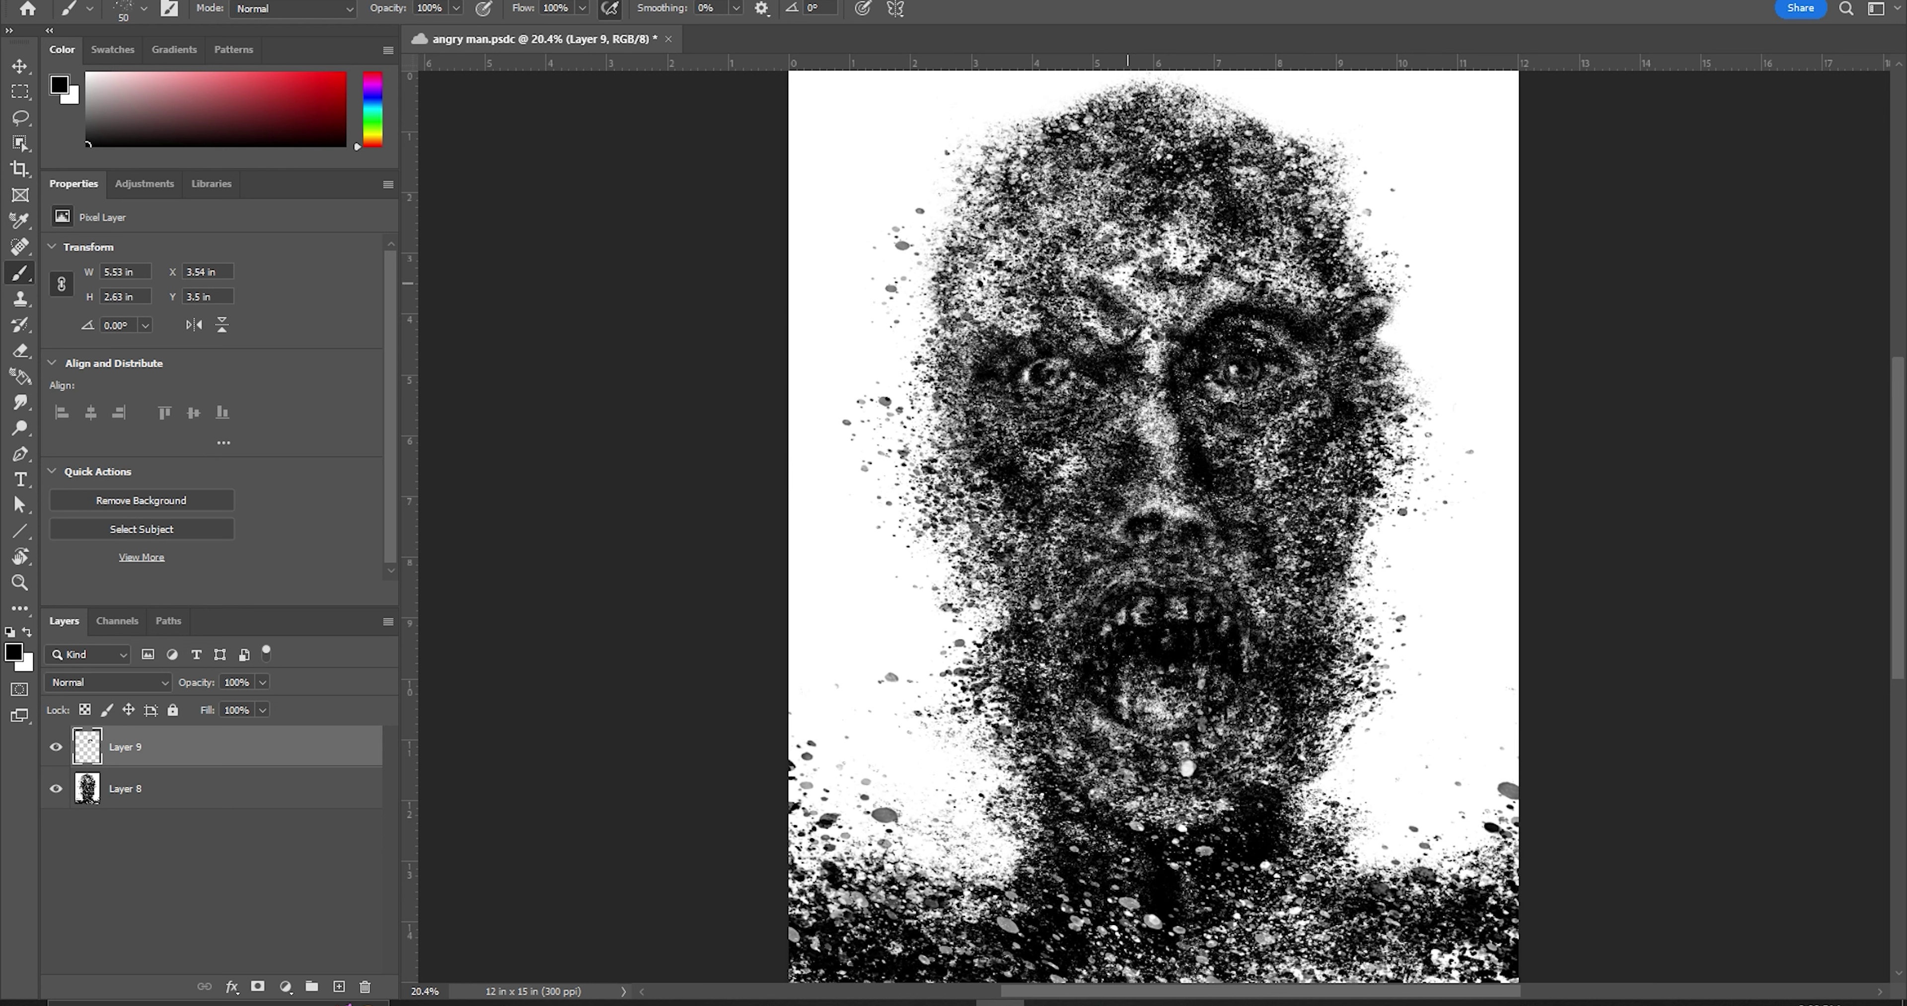
With panels hidden, darken under the nostrils and the left cheek beside the nose
key(Tab)
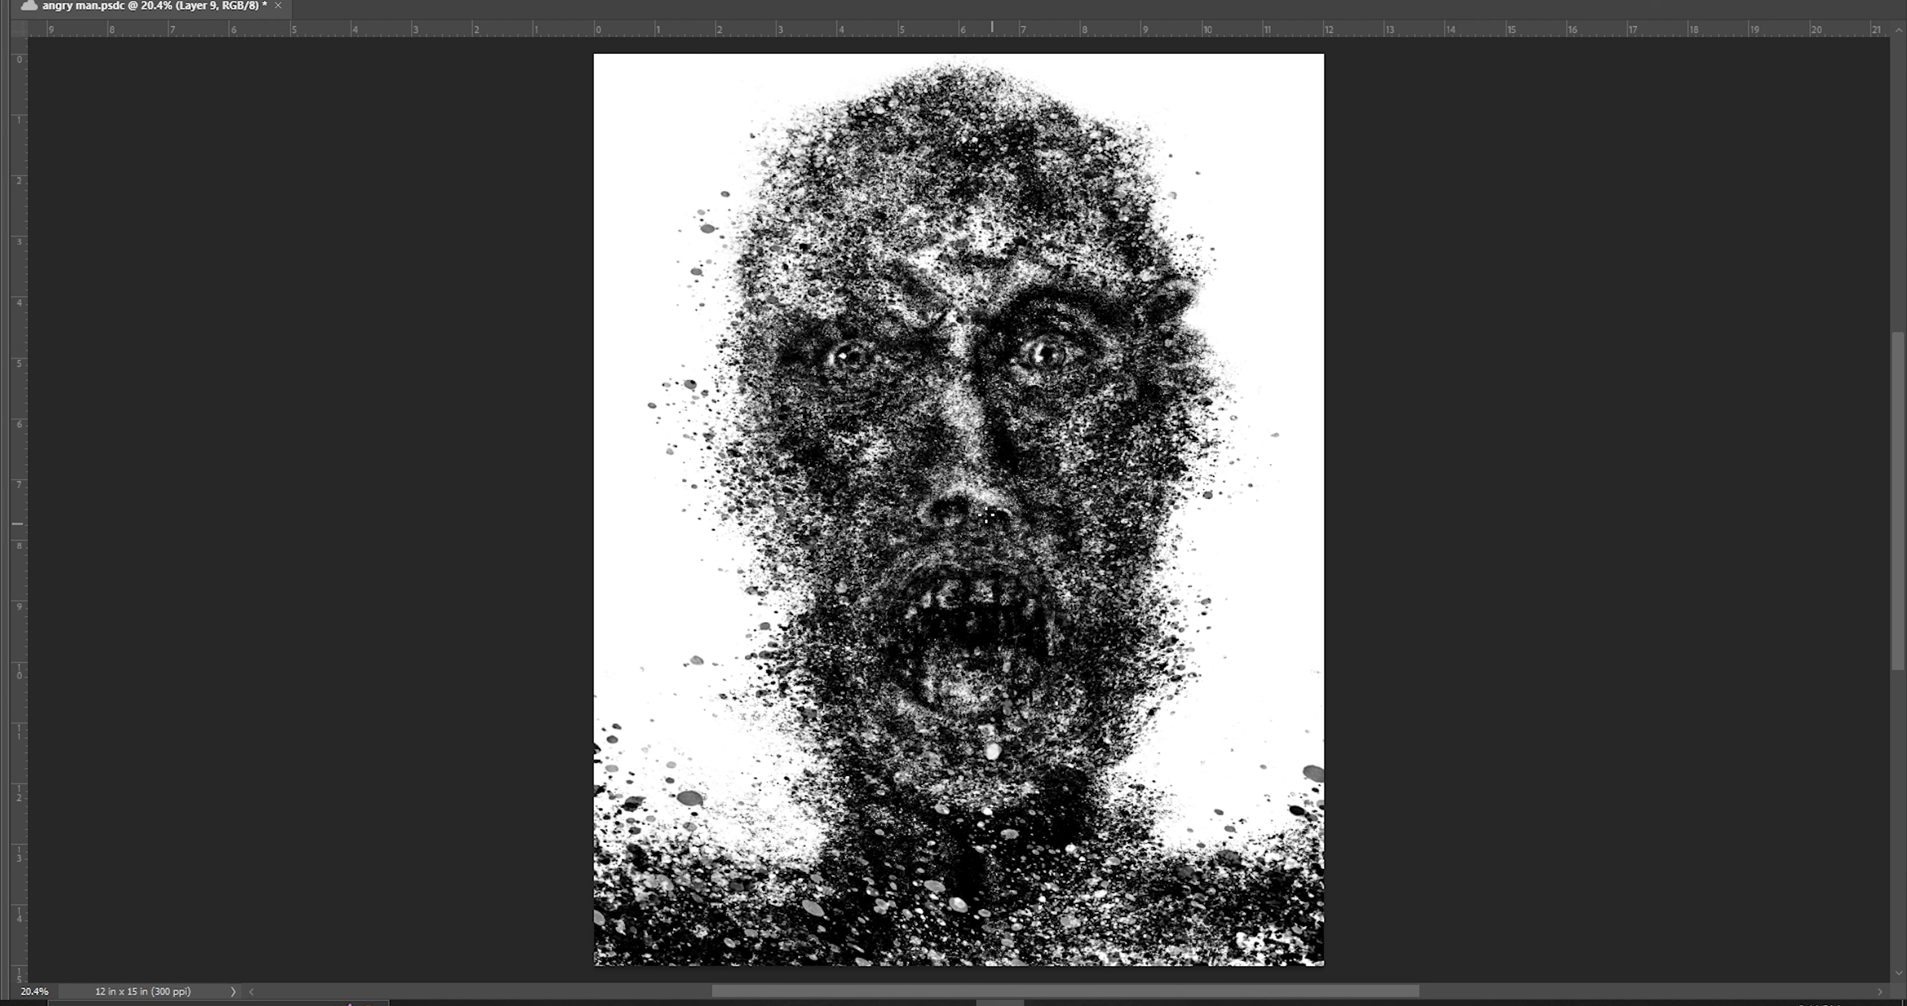
drag(993, 518, 1004, 526)
drag(952, 444, 925, 396)
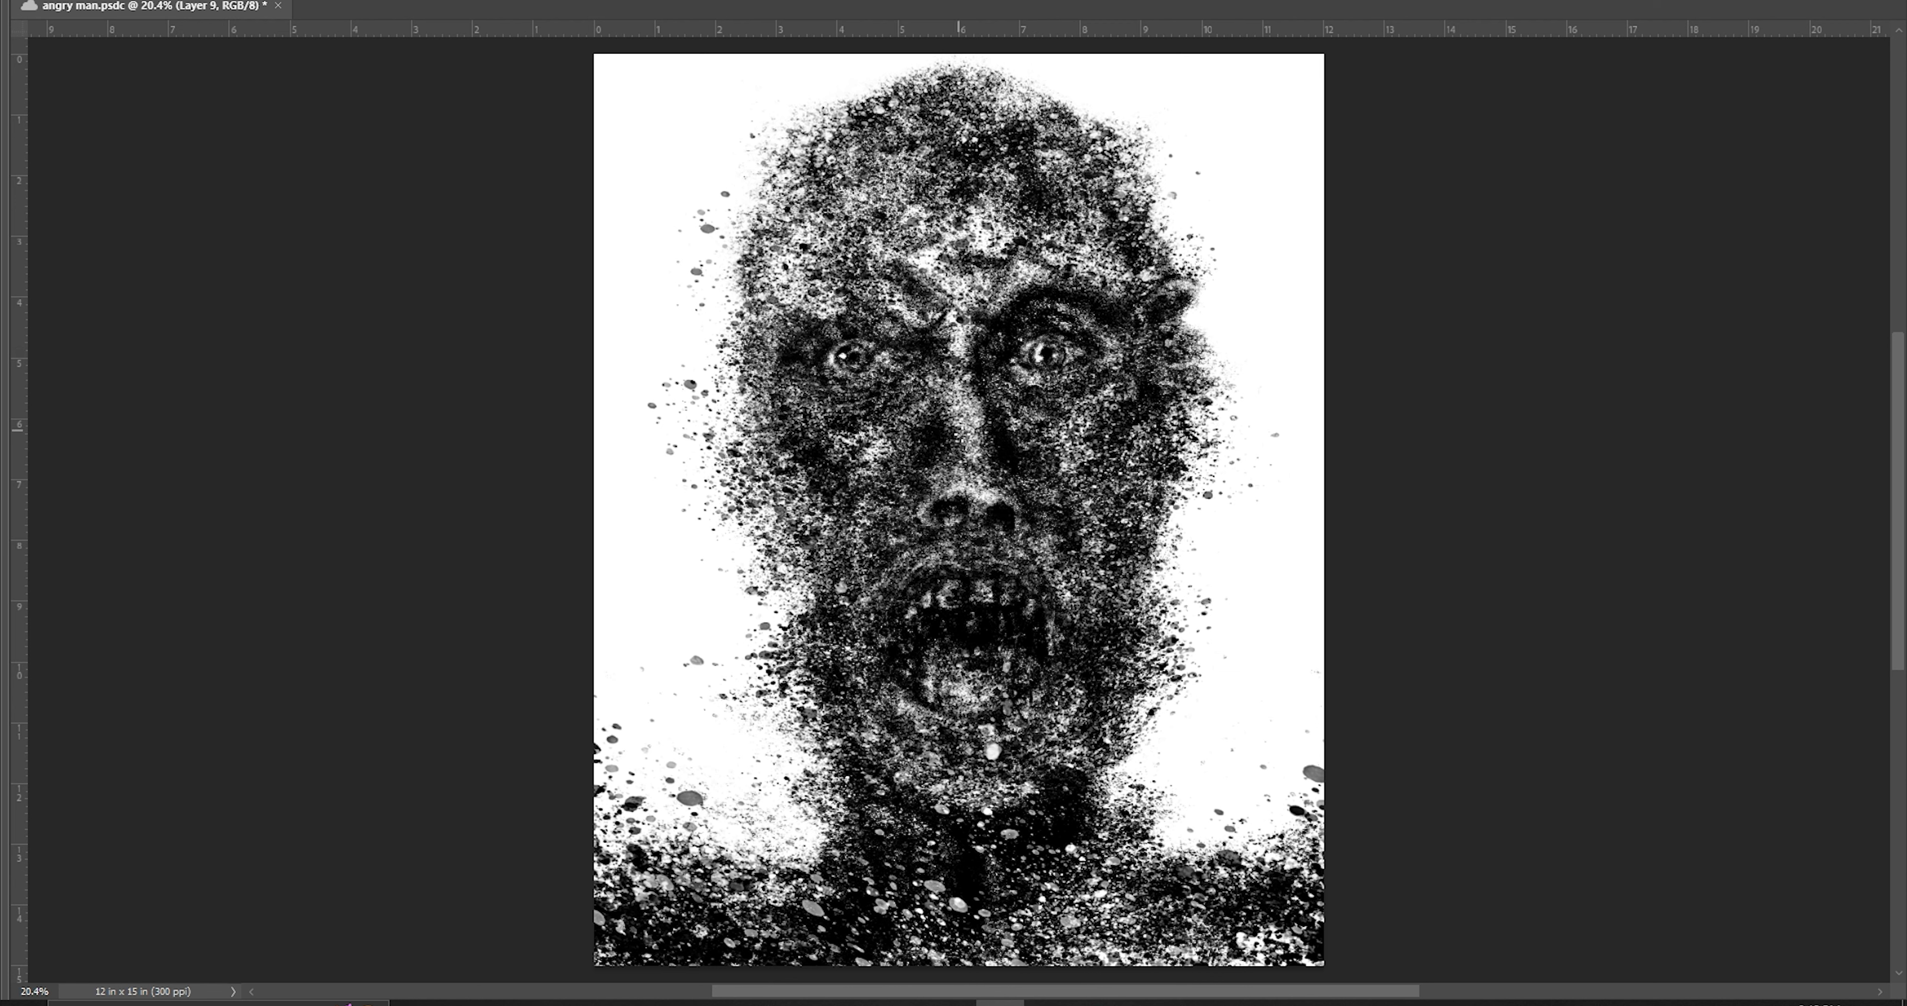
drag(884, 542, 940, 522)
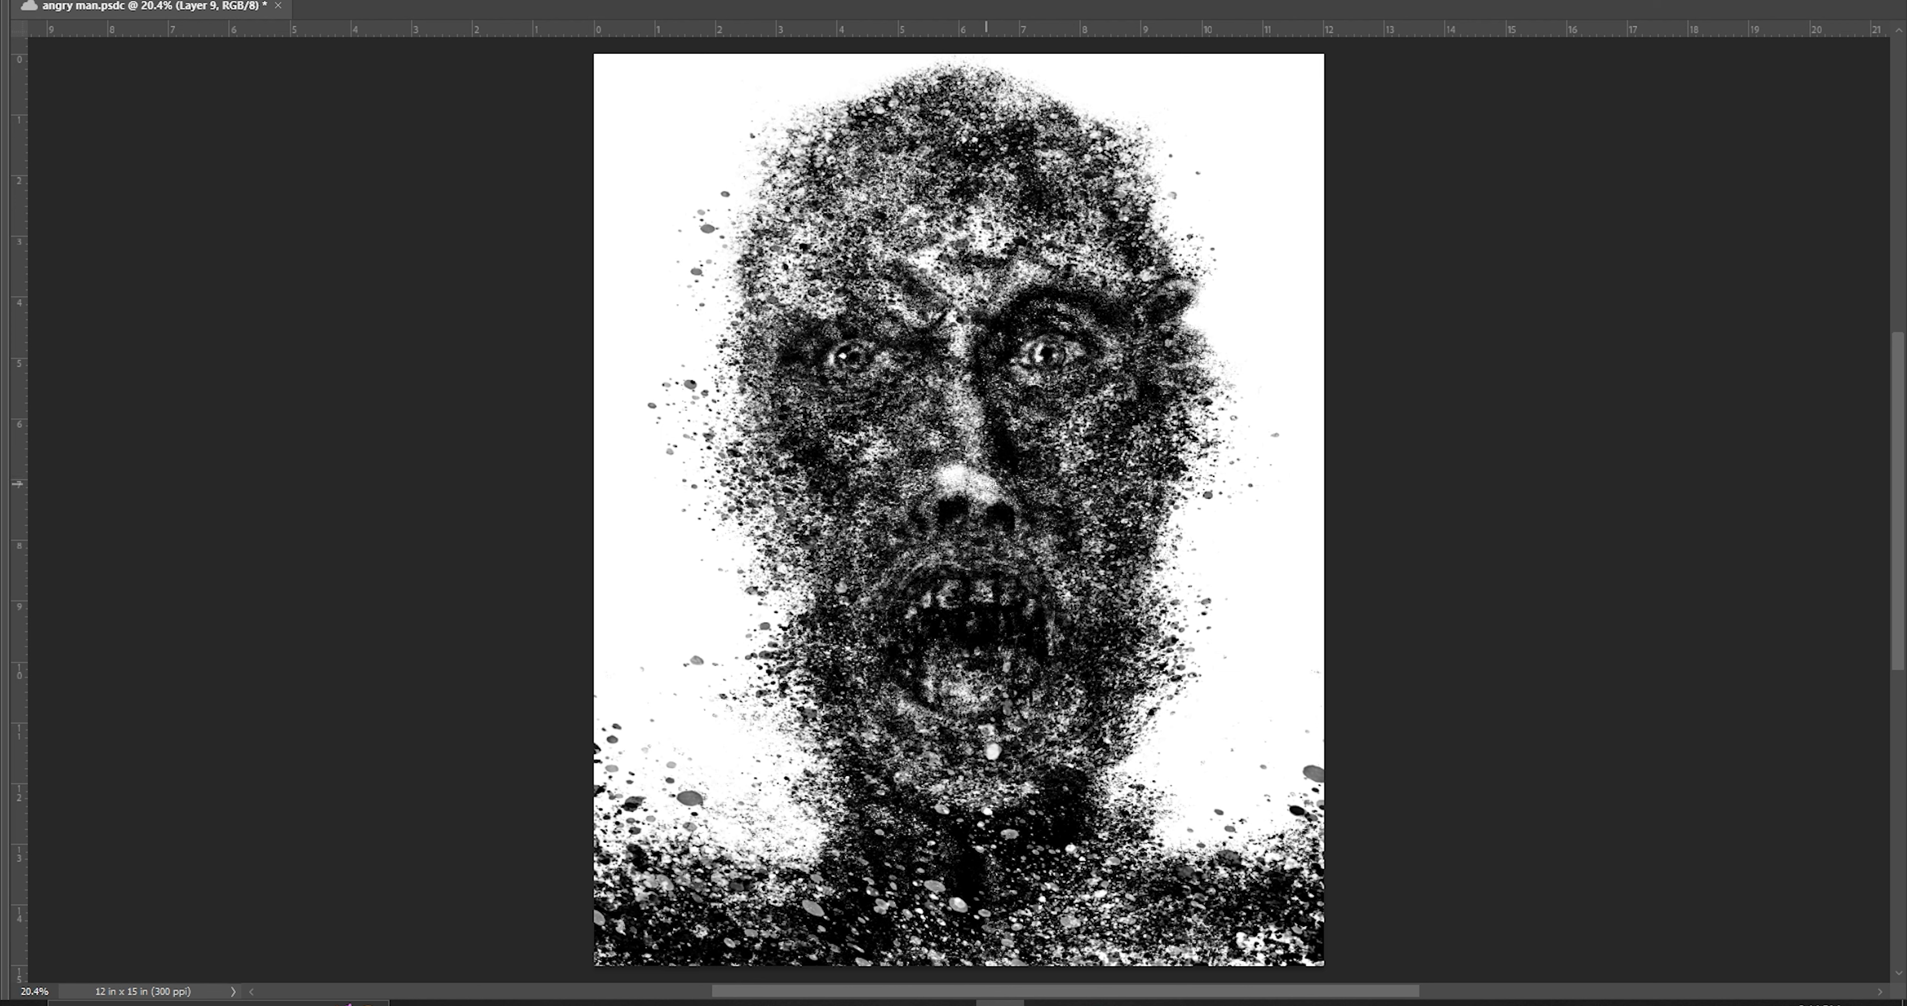
Paint and blend white highlights across the nose tip and along the bridge
mouse_move(1007, 479)
mouse_down()
mouse_move(918, 495)
mouse_move(950, 480)
mouse_move(1018, 545)
mouse_up()
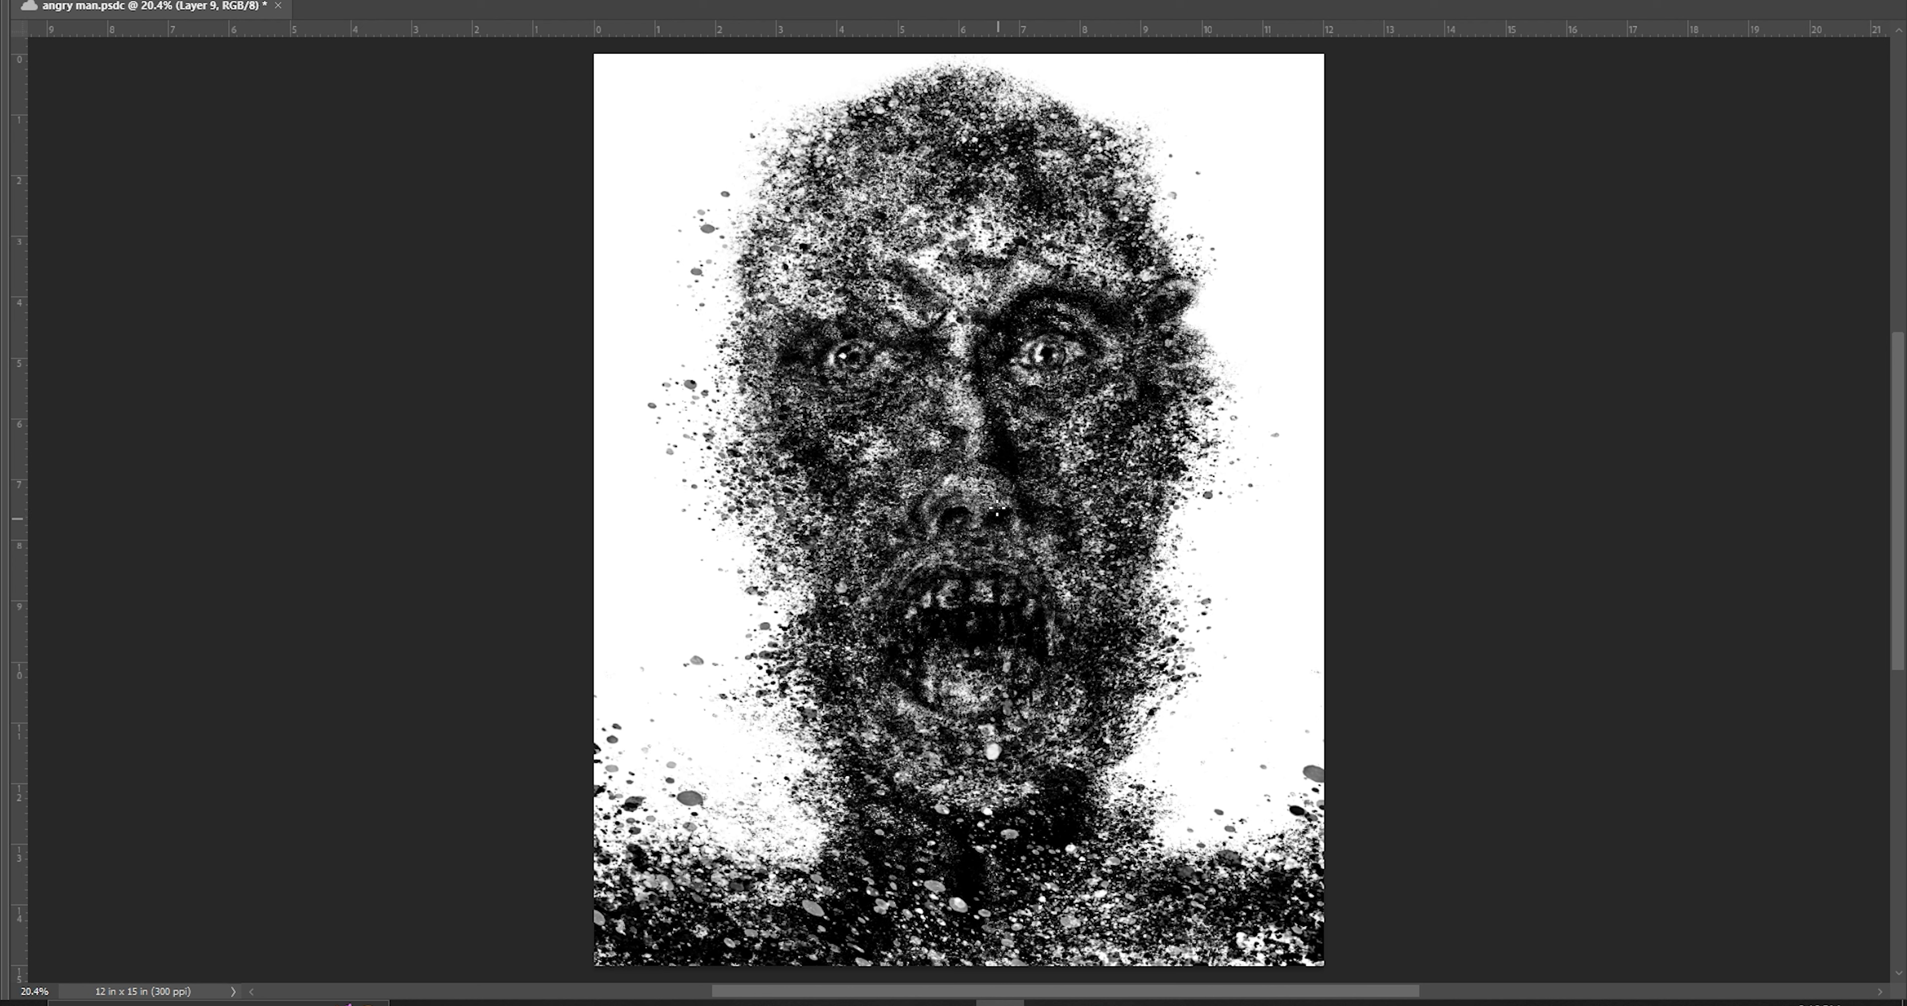
mouse_move(1015, 496)
mouse_down()
mouse_move(937, 477)
mouse_move(995, 433)
mouse_move(925, 530)
mouse_up()
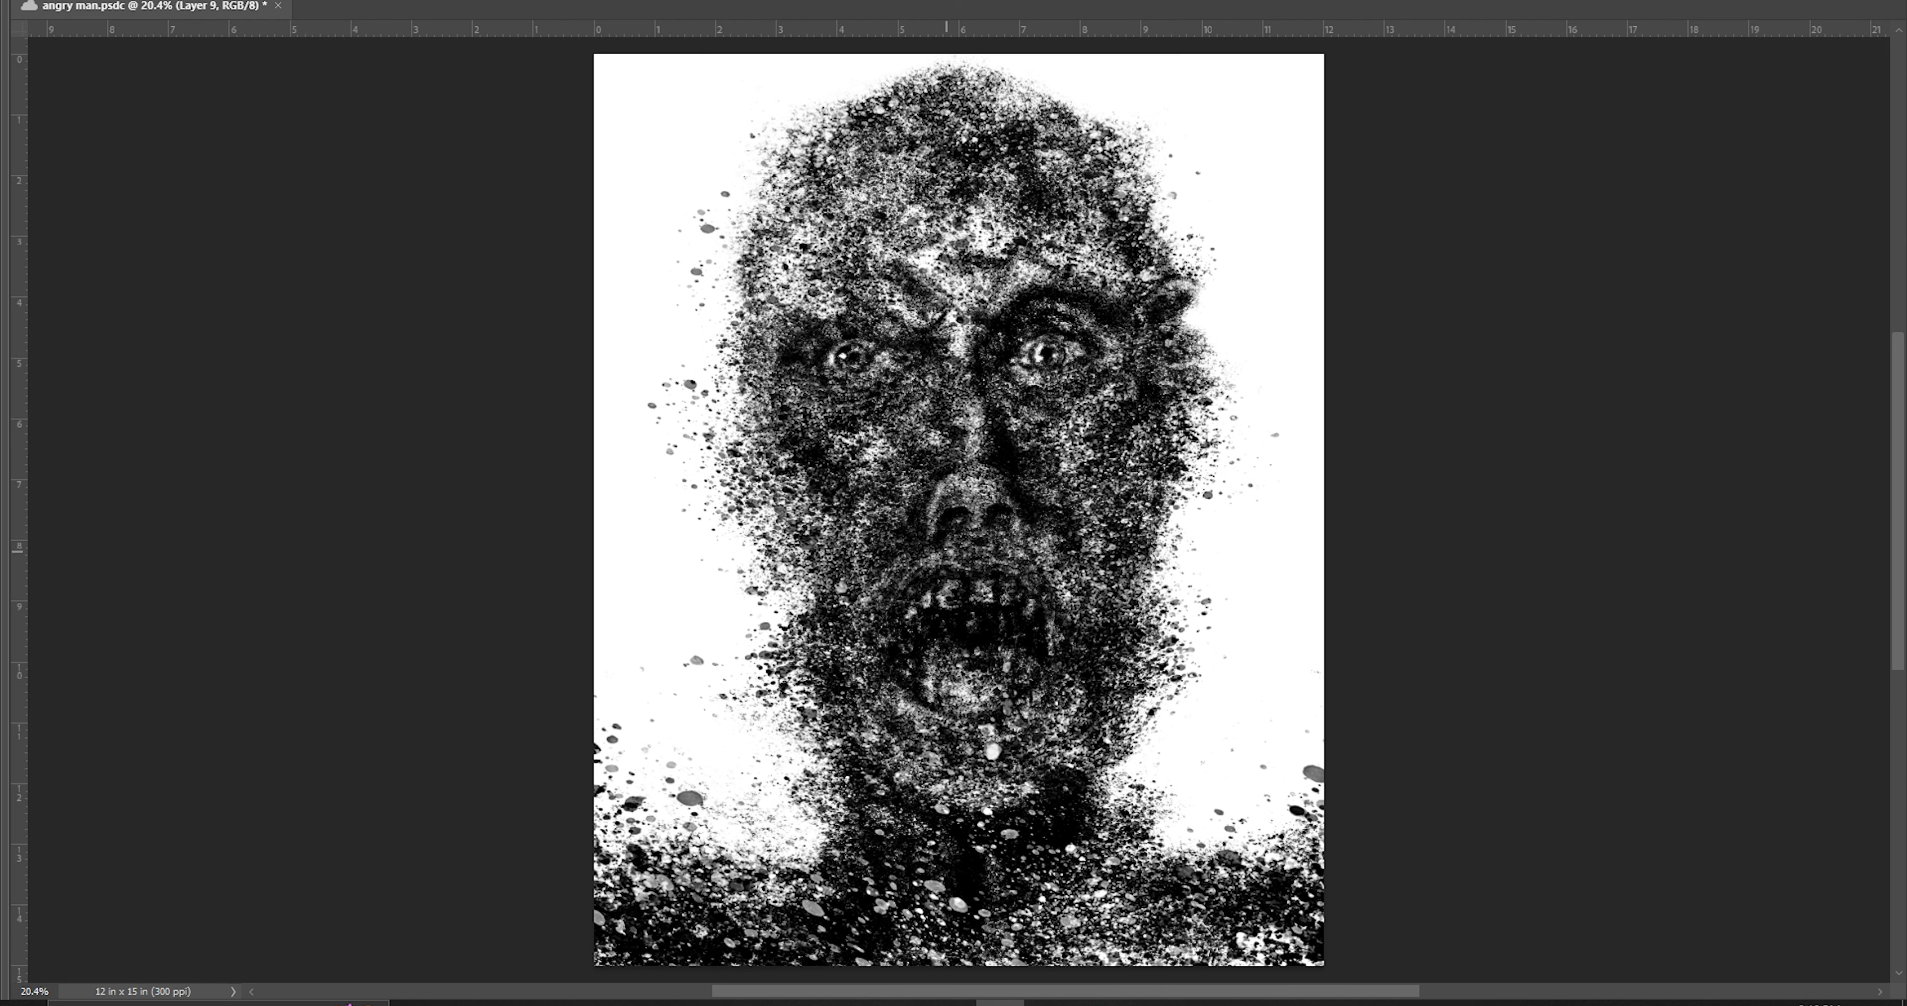
drag(946, 548, 970, 484)
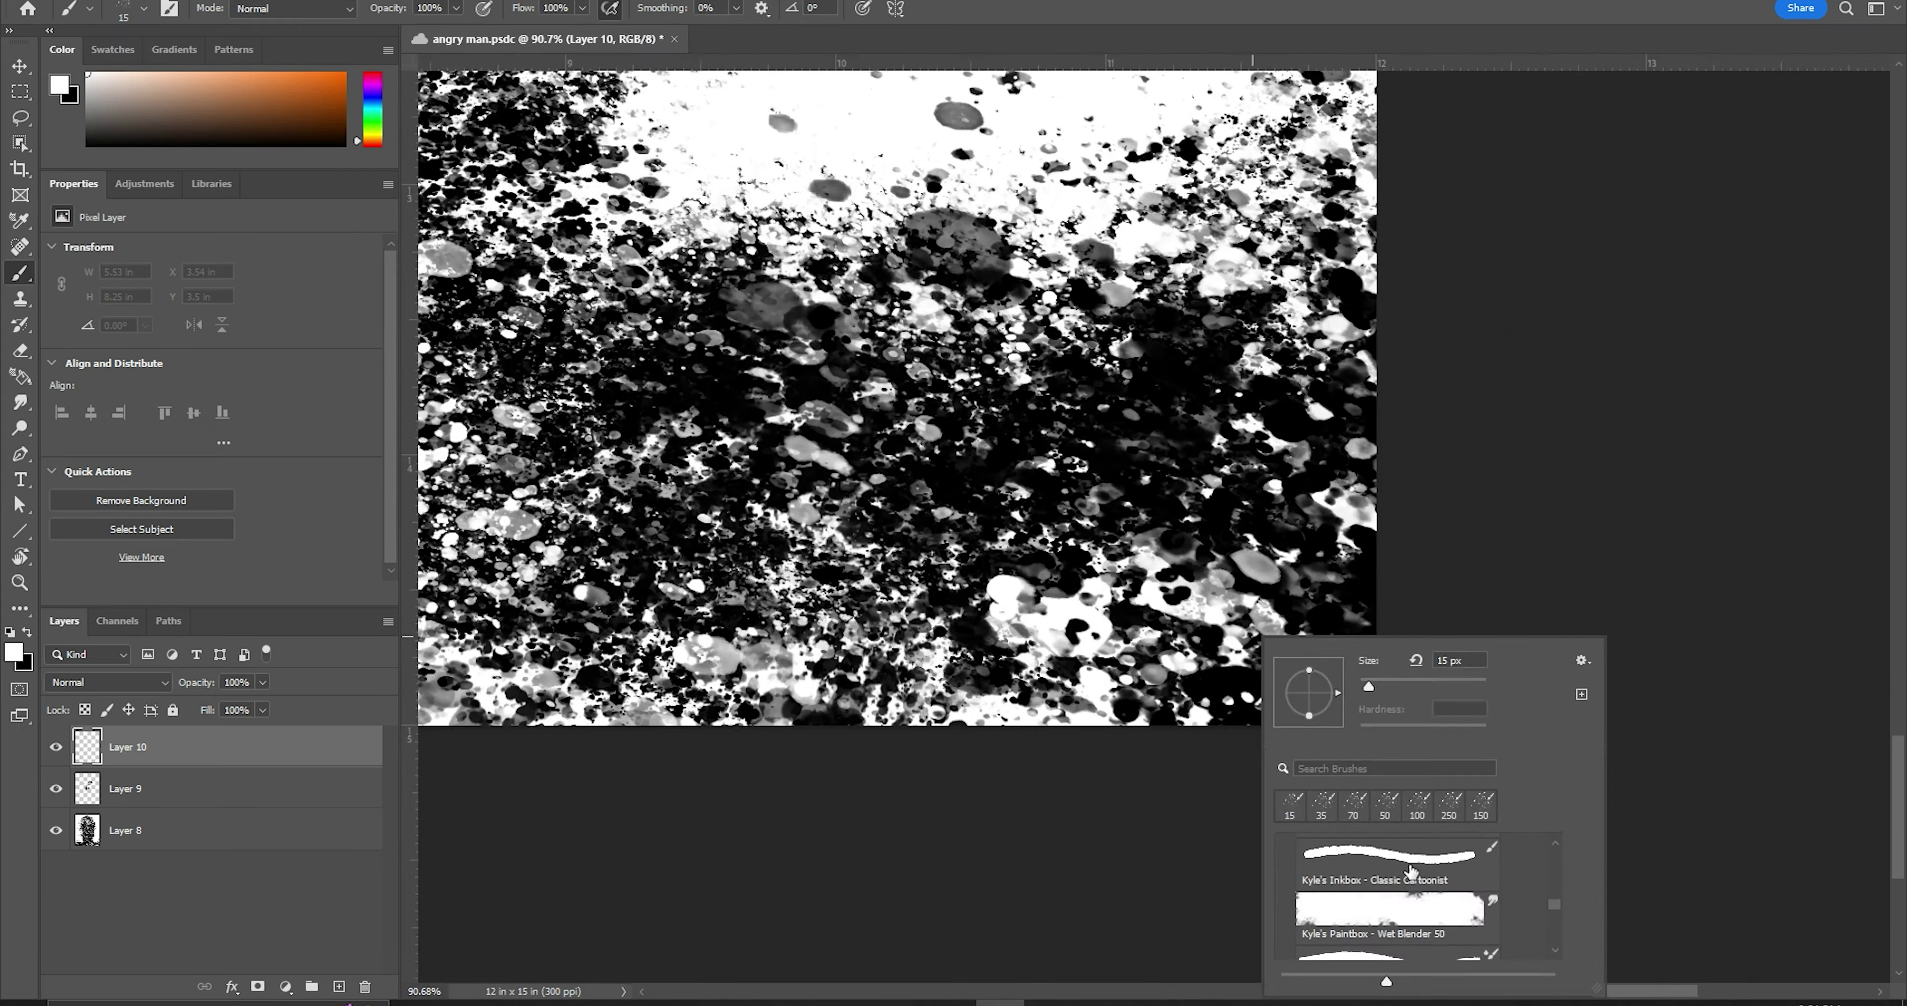
Add small white marks at lower right, then paint white vertical streaks over the teeth on a new layer
drag(1315, 573, 1346, 699)
key(ctrl+0)
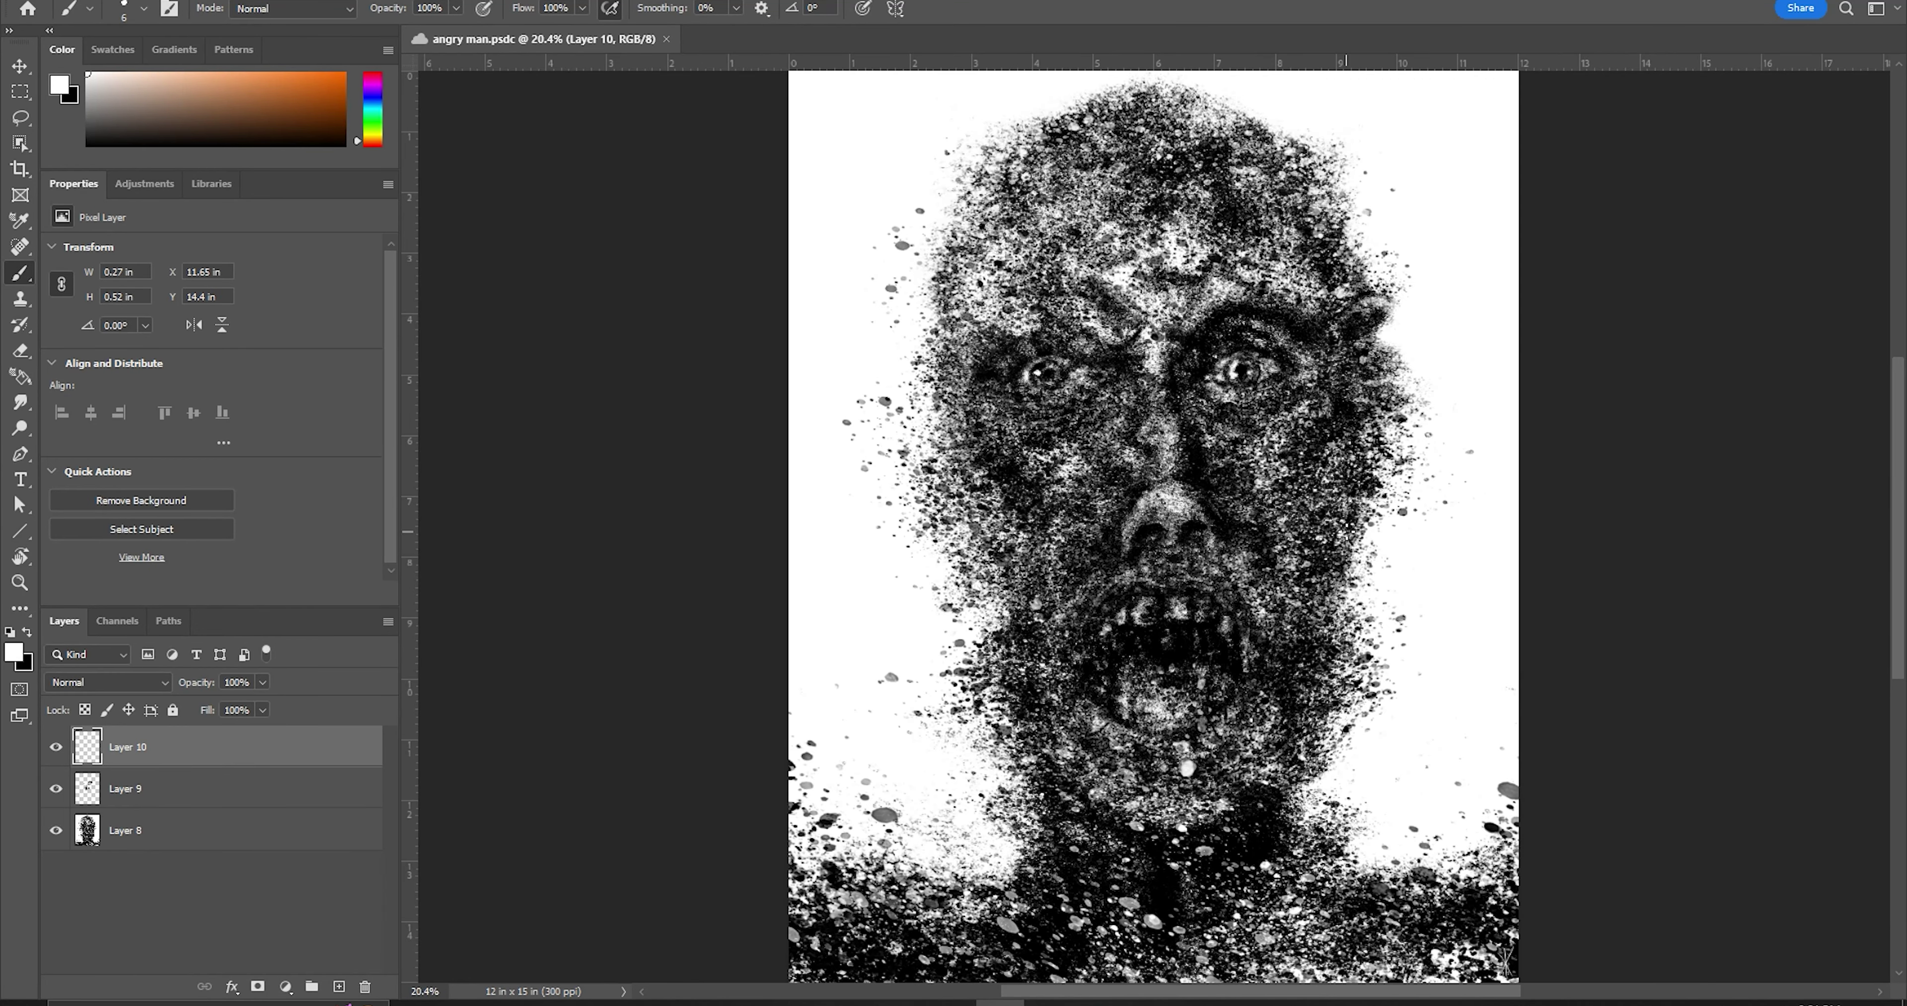
key(ctrl+shift+alt+n)
mouse_move(1180, 626)
mouse_down()
mouse_move(1180, 740)
mouse_move(1149, 740)
mouse_move(1231, 694)
mouse_up()
click(107, 682)
key(Escape)
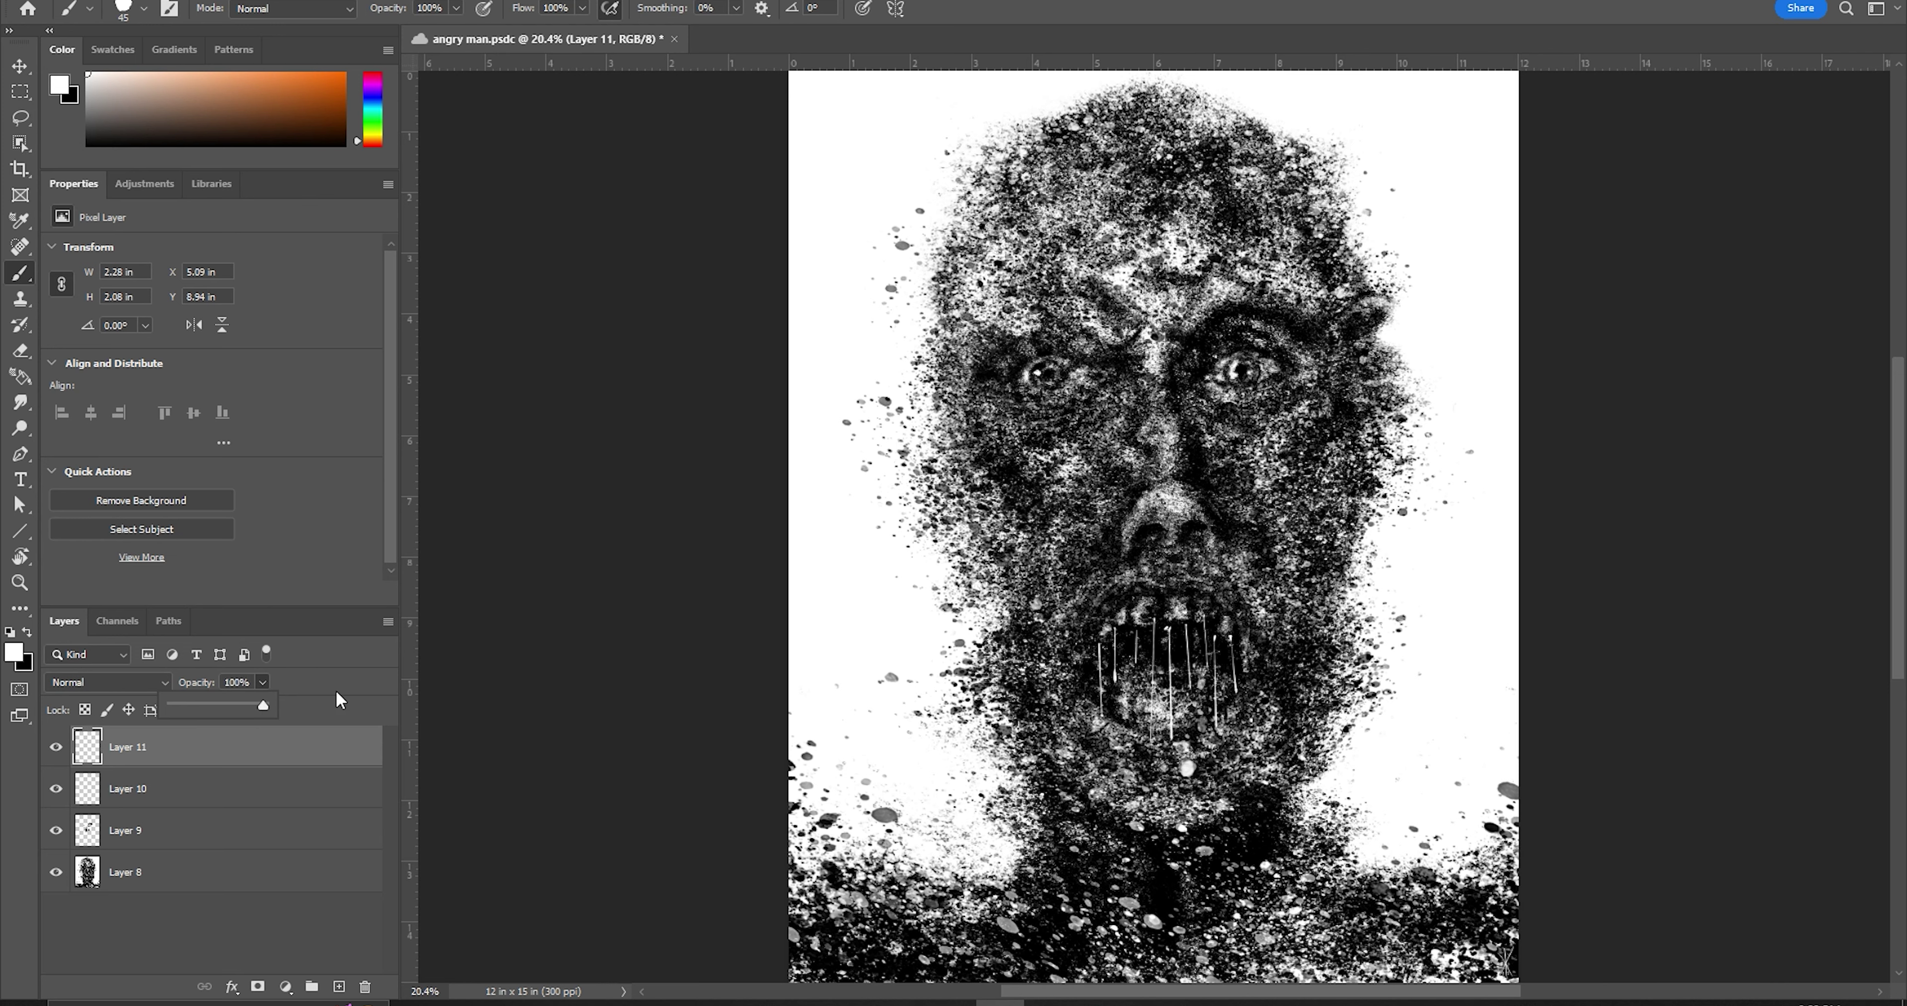
Mask the streak layer fully, then partly reveal the streaks with a 125 brush at 80% opacity, 20% flow
alt+click(257, 986)
key(bracketright)
key(bracketright)
key(bracketright)
key(8)
key(shift+2)
mouse_move(1167, 625)
mouse_down()
mouse_move(1167, 700)
mouse_move(1205, 667)
mouse_up()
drag(1115, 629, 1114, 685)
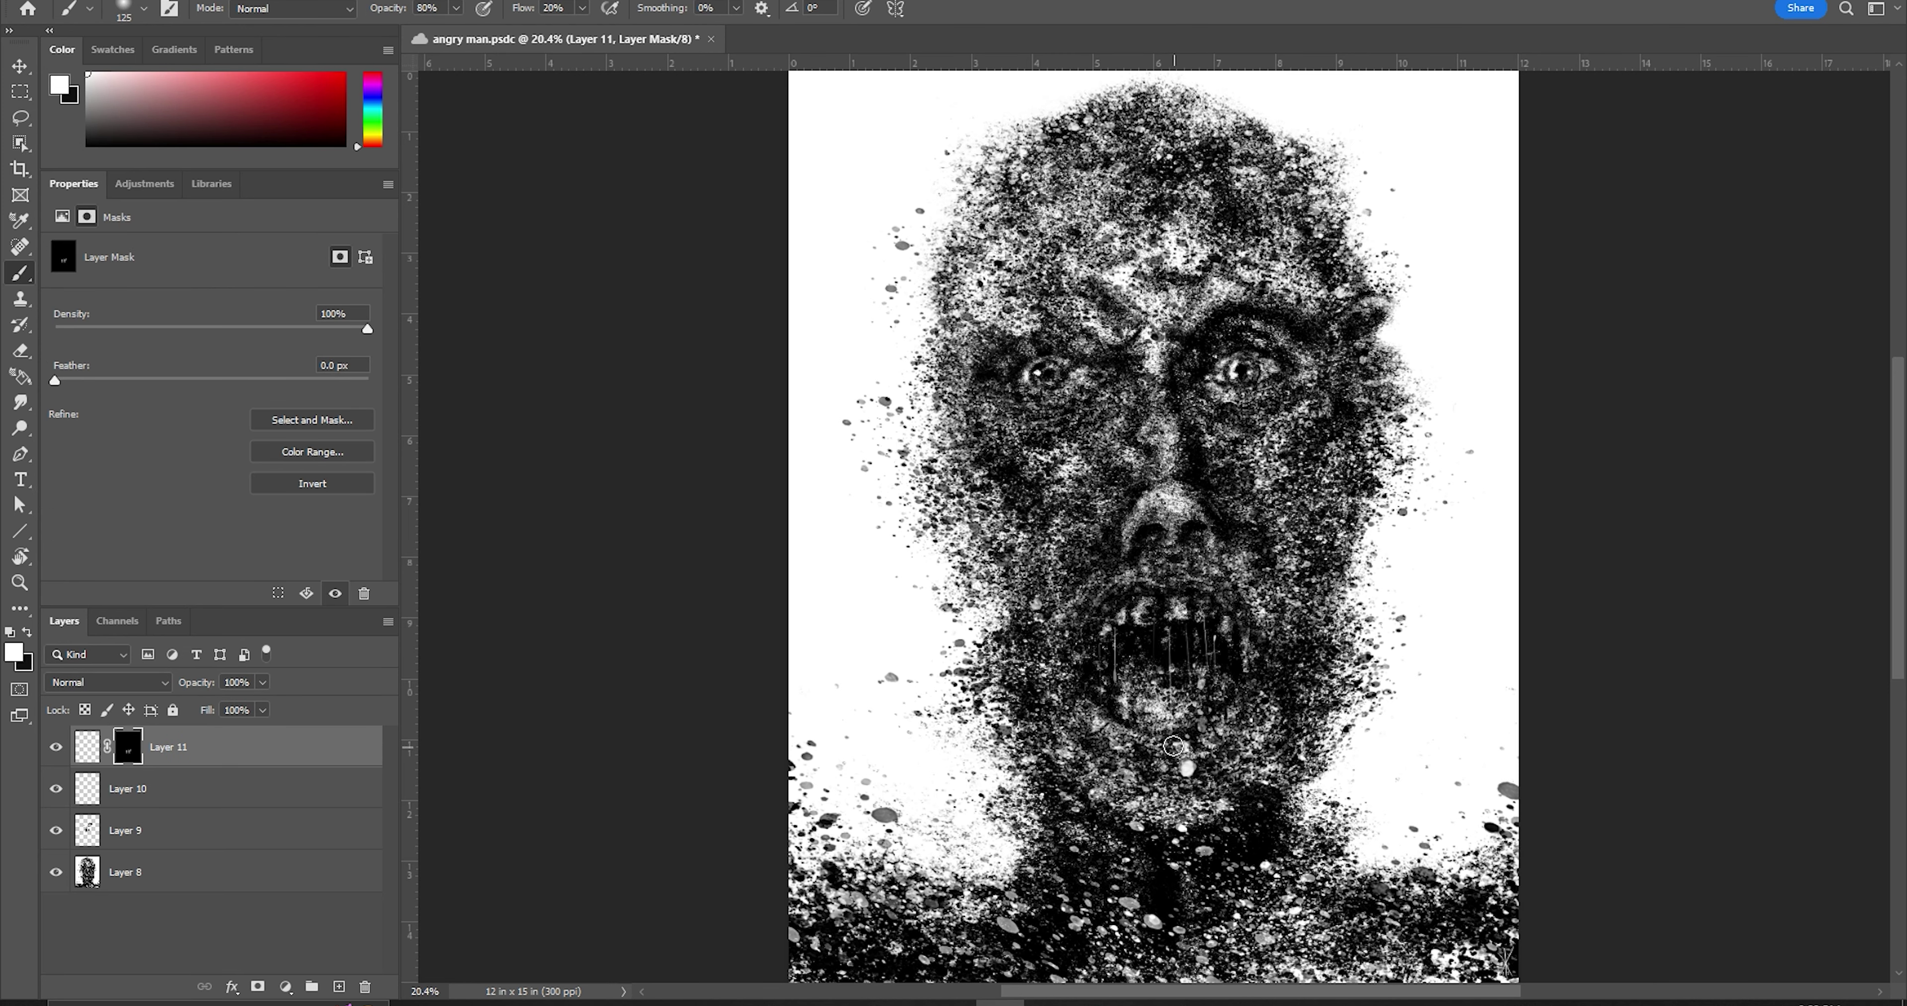
key(x)
Keep the streak layer's mask targeted, choose a large brush preset, and add a new empty layer
click(89, 746)
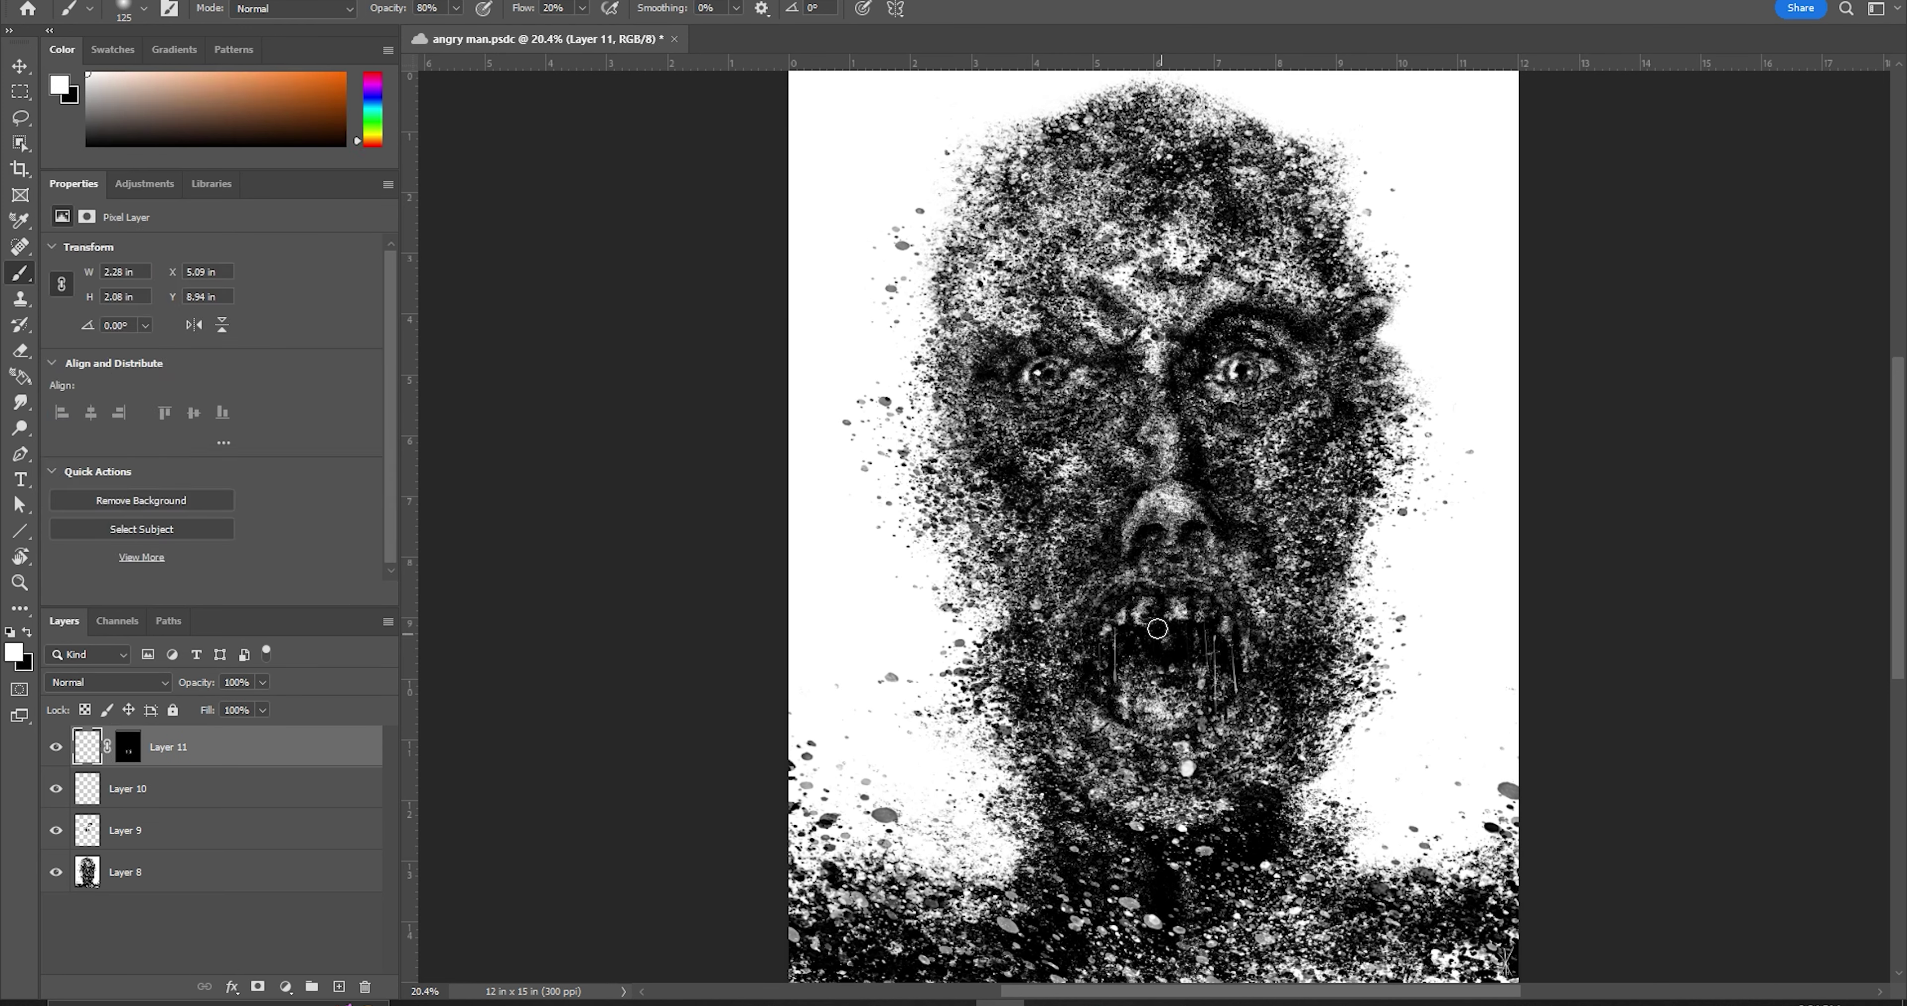
key(ctrl+backslash)
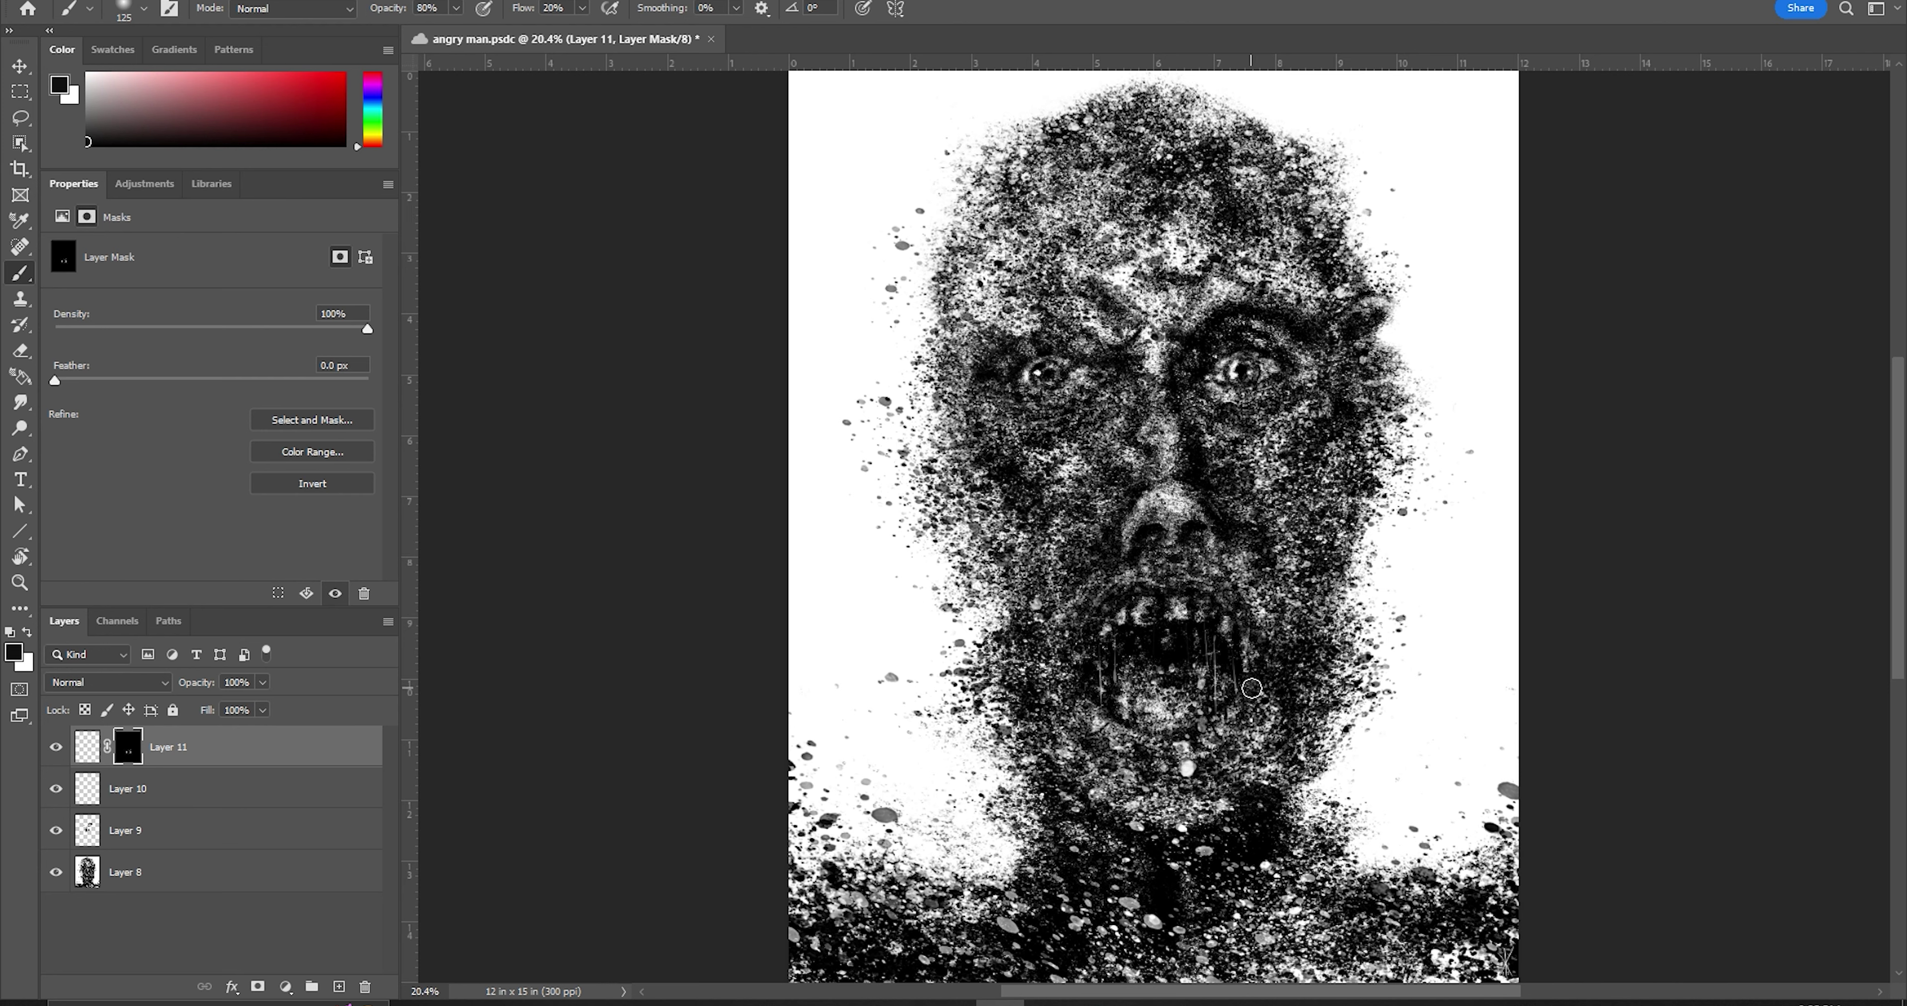
right_click(1277, 529)
double_click(1406, 726)
key(ctrl+shift+alt+n)
Dab black spatter around the mouth on Layer 12 with a size-90 brush
key(x)
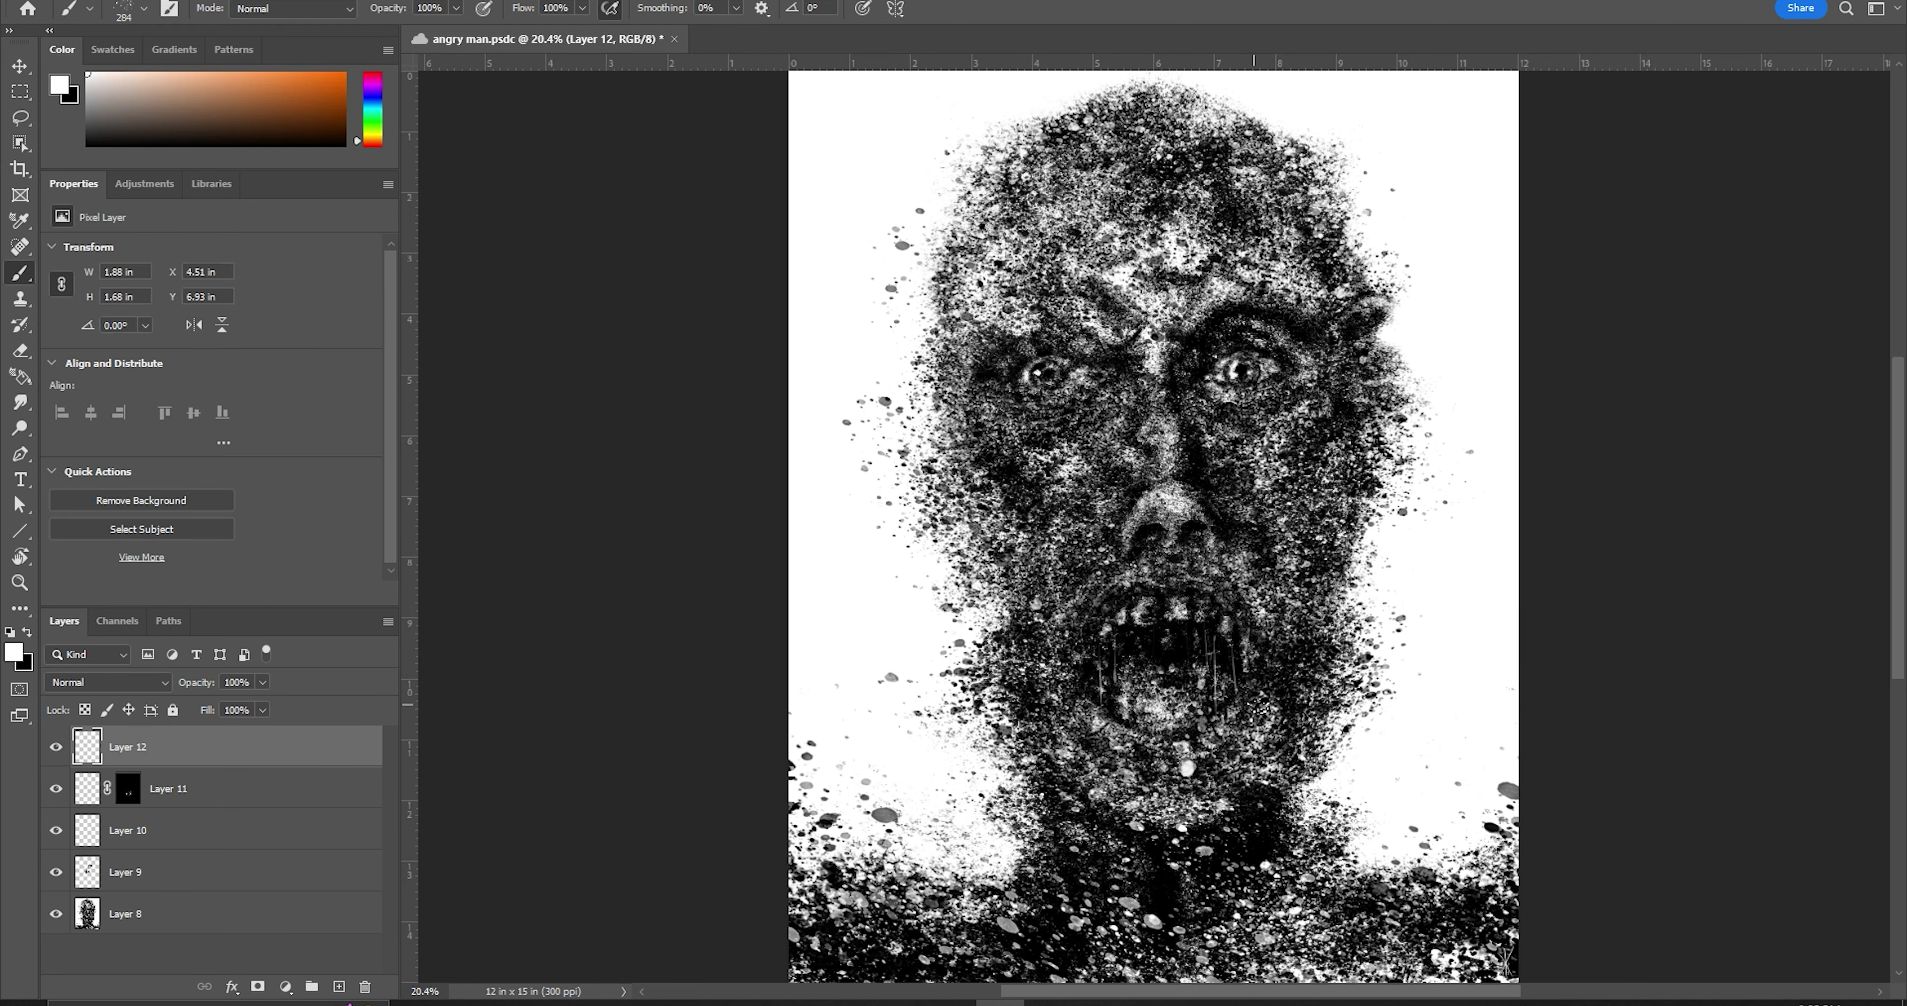
key(x)
key(x)
key(x)
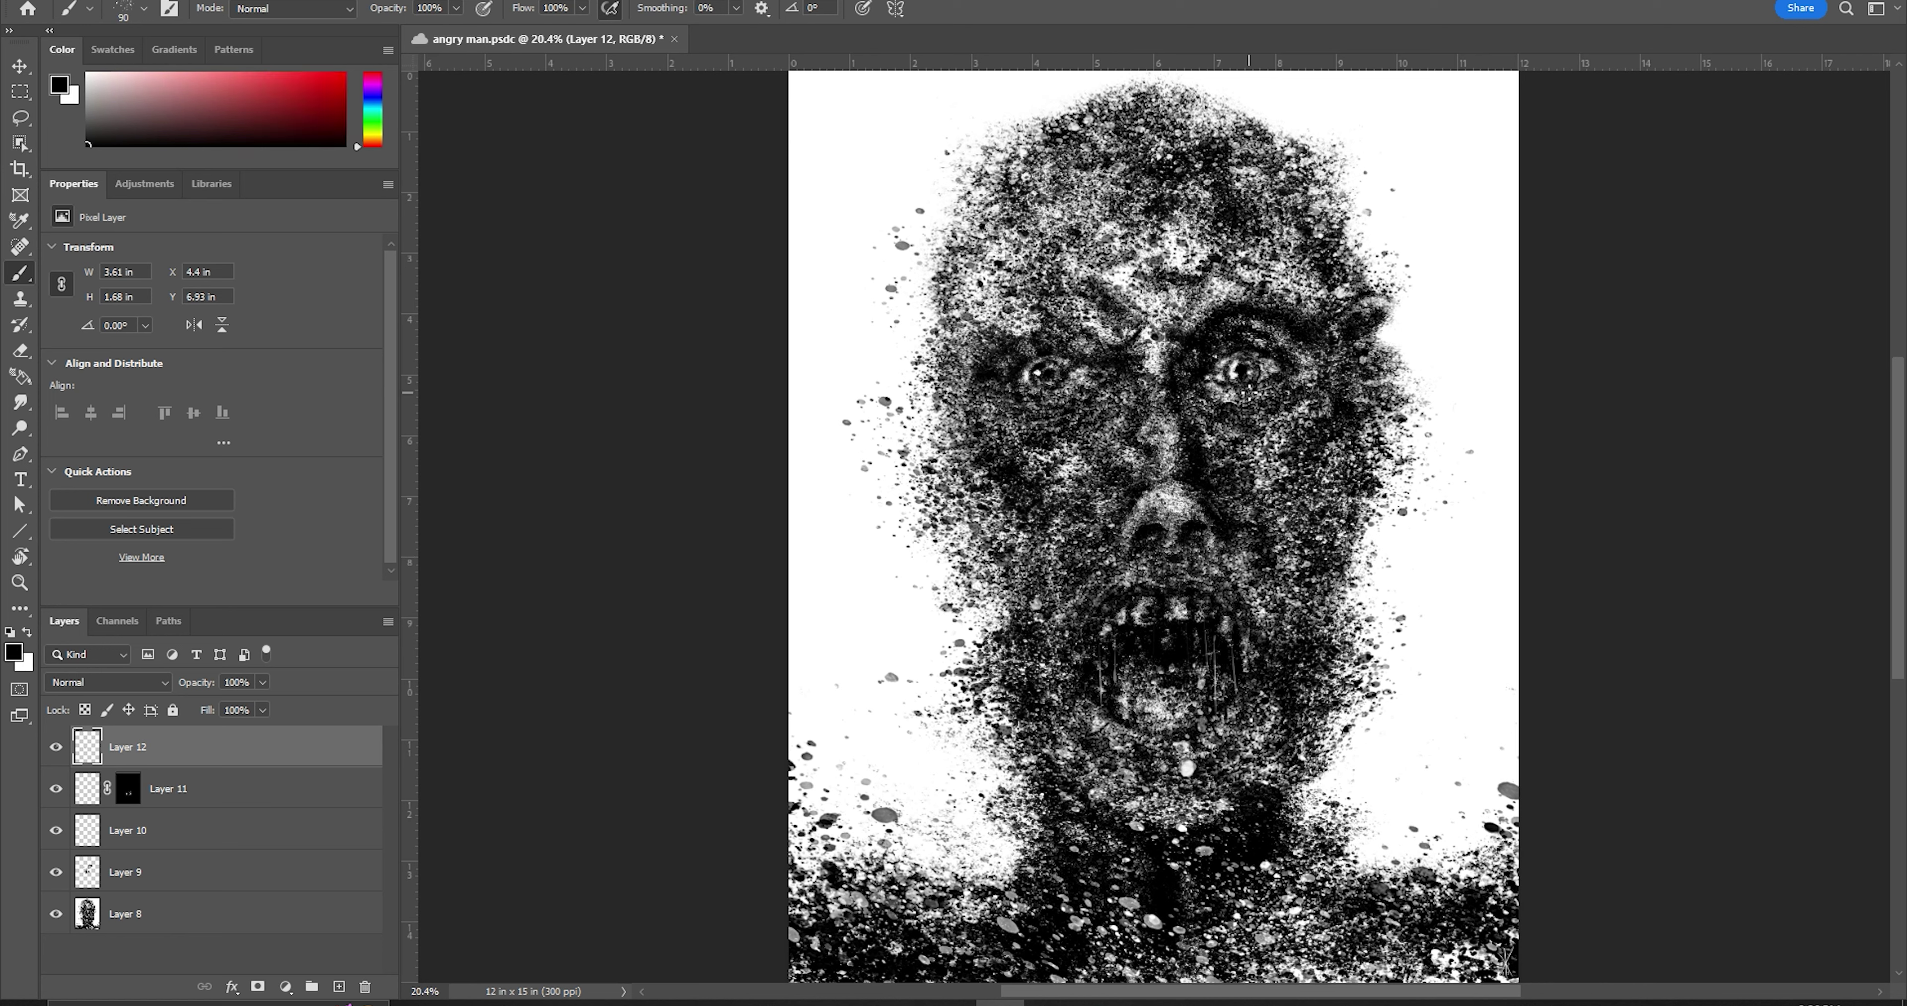
key(x)
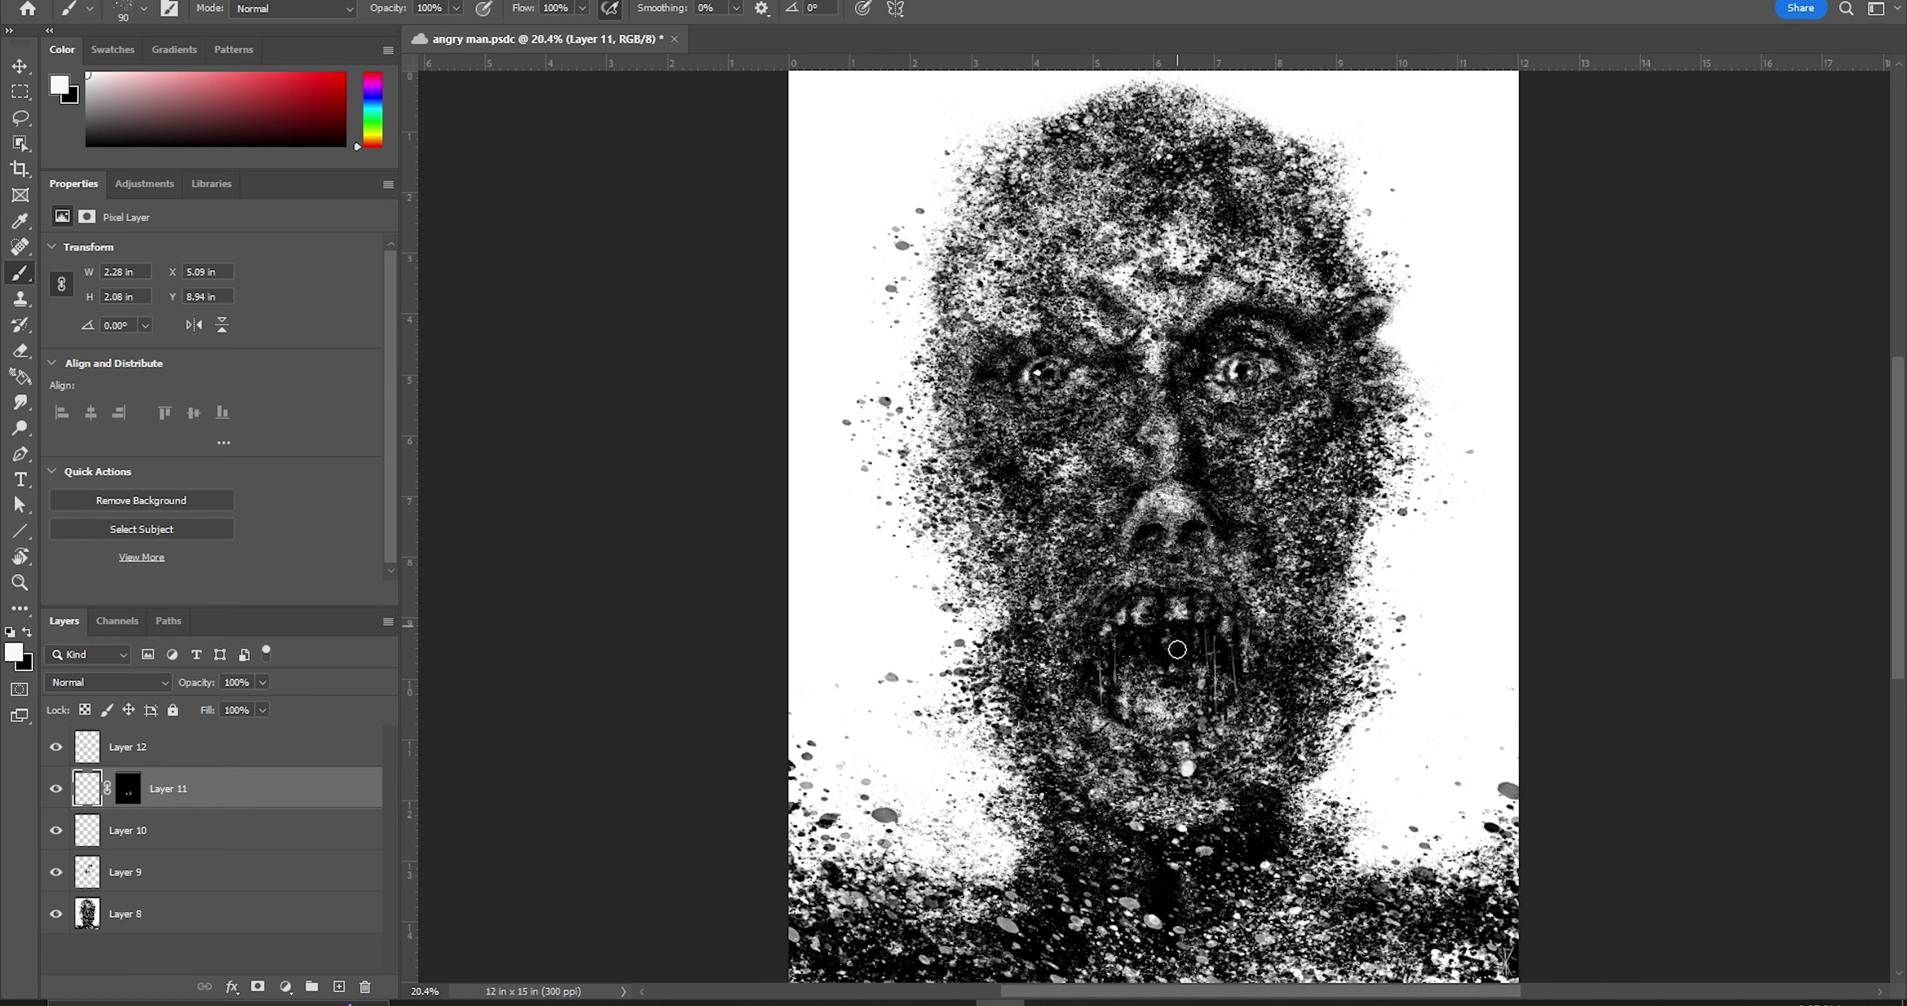
click(1092, 736)
key(x)
key(x)
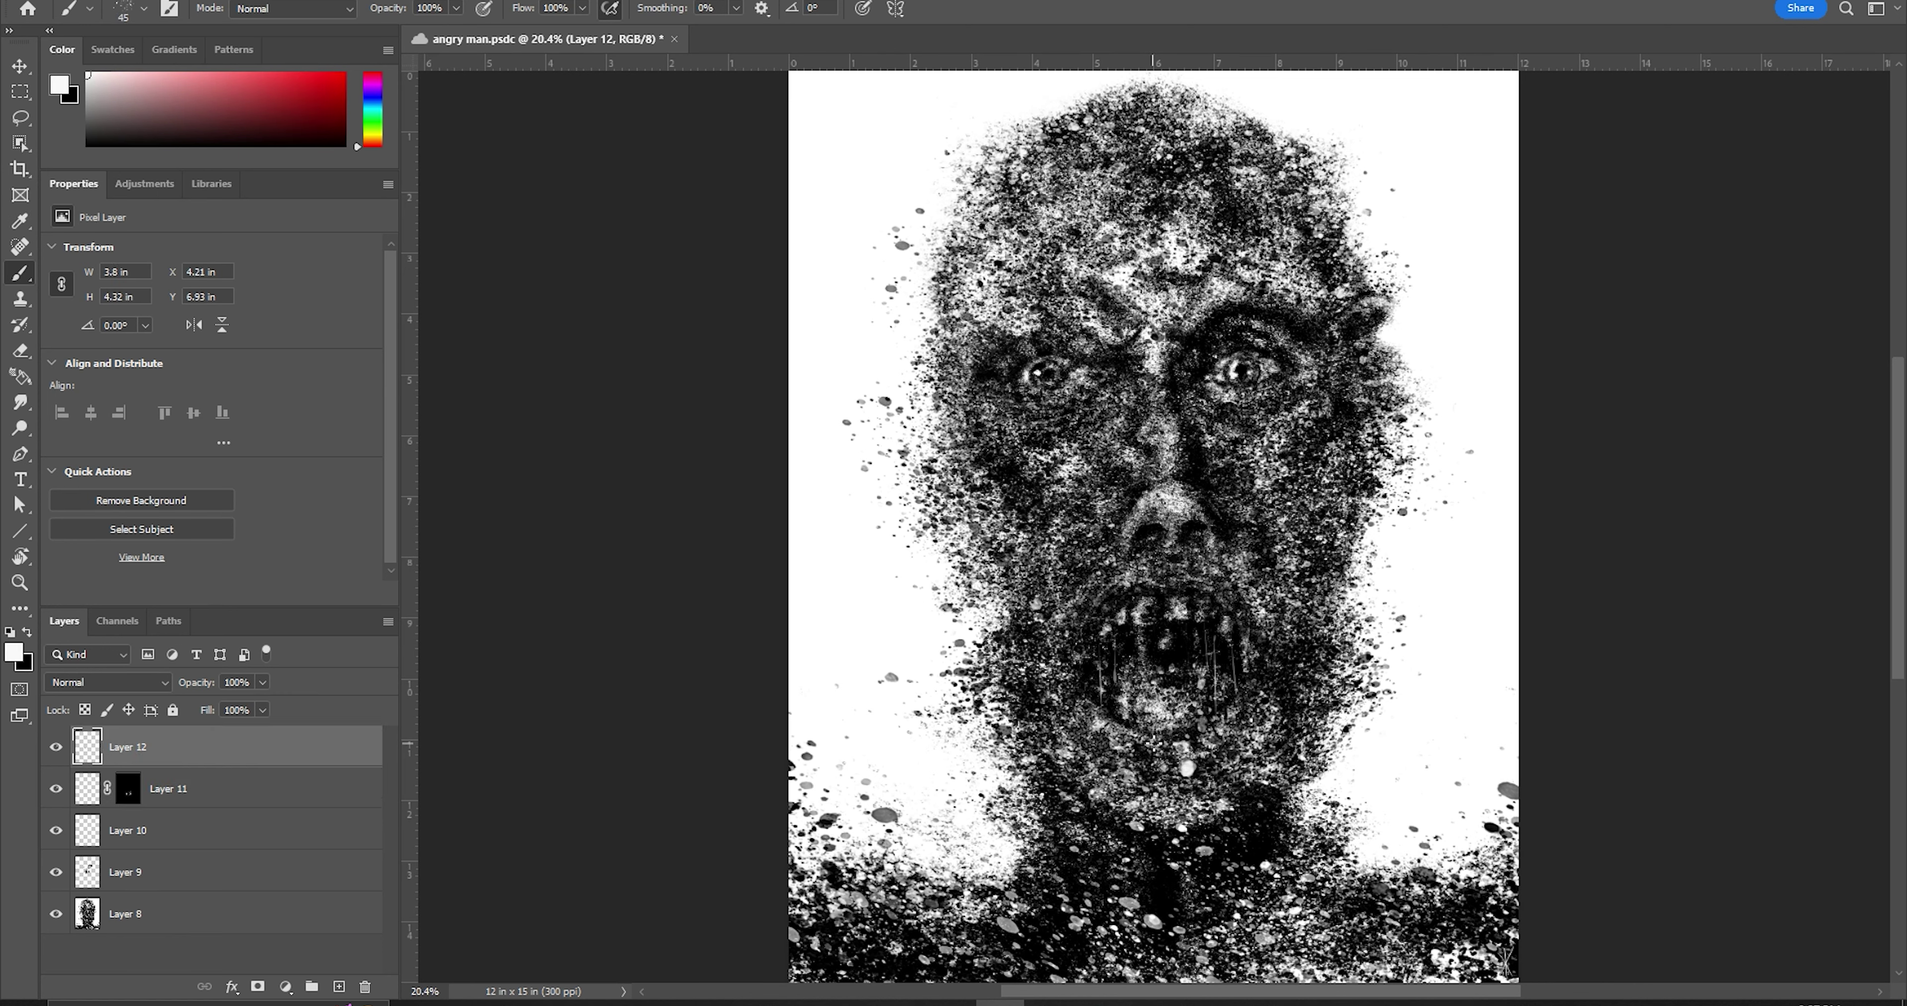